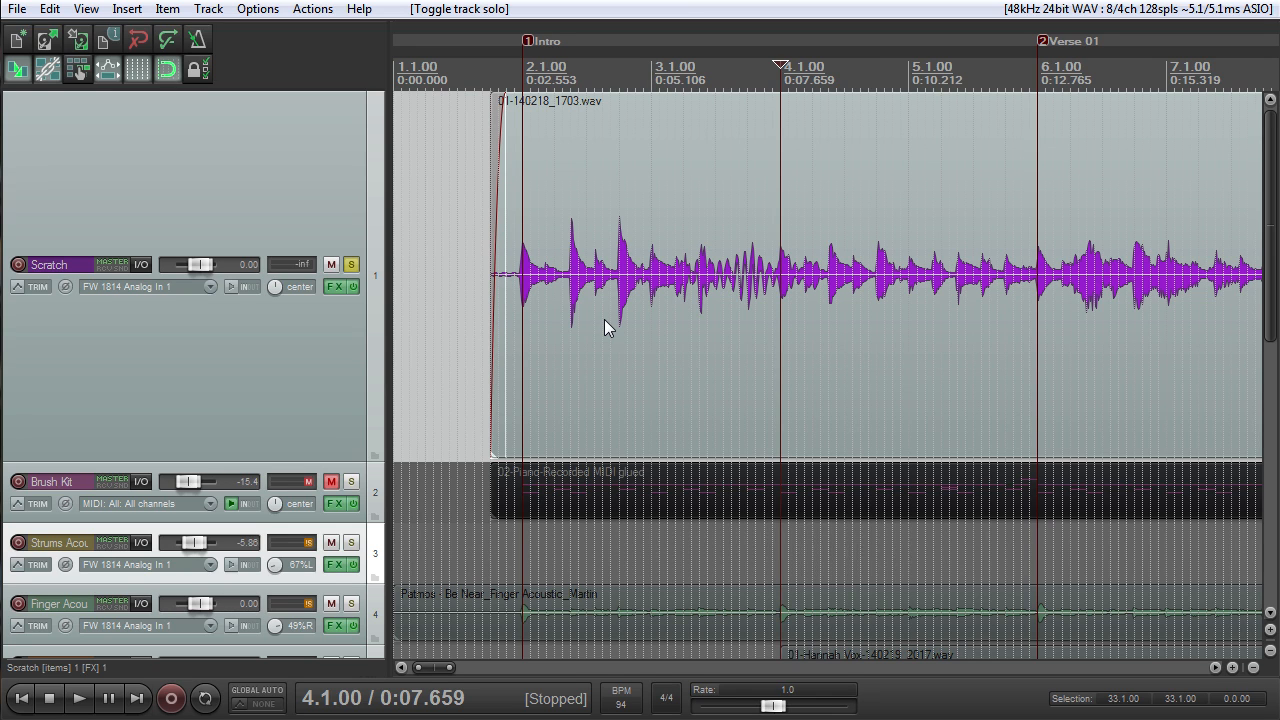
# - Play the soloed Scratch track from the start of its recording at 1.4.00 and stop after the first few bars
pyautogui.scroll(-3, 832, 357)
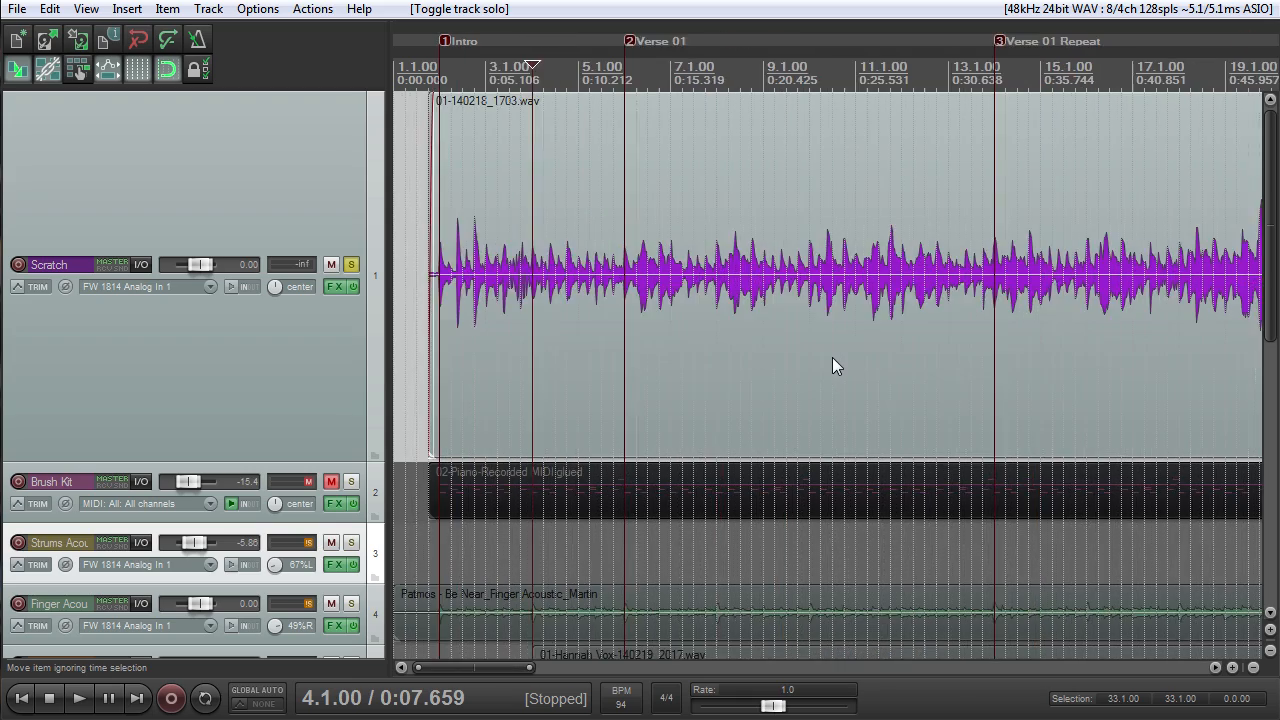
pyautogui.scroll(-2, 832, 357)
pyautogui.scroll(2, 801, 316)
pyautogui.scroll(5, 801, 316)
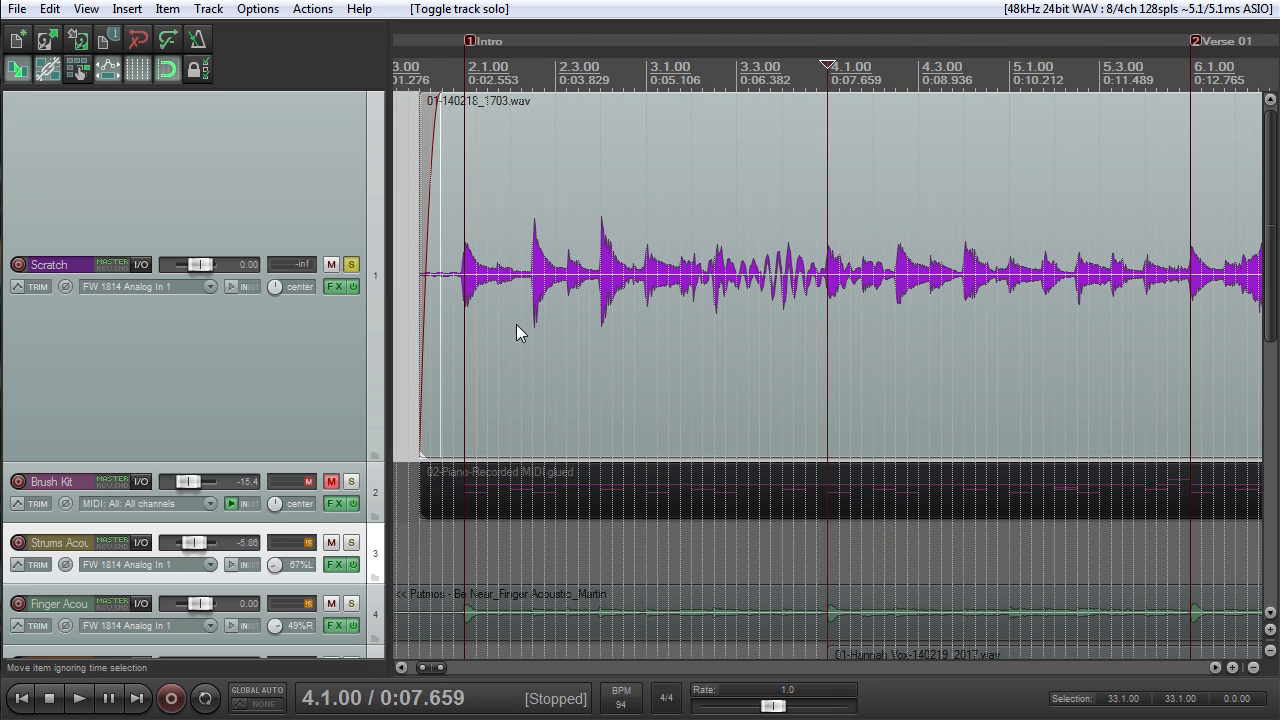
pyautogui.scroll(-2, 533, 305)
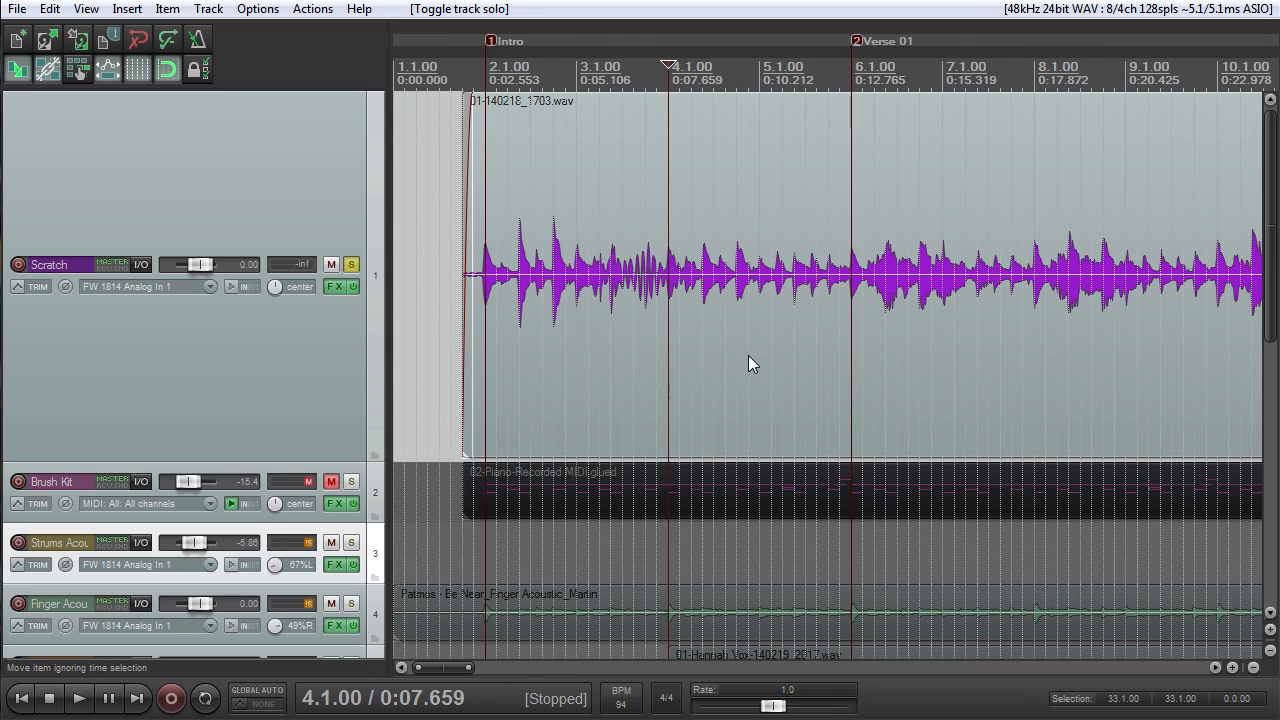
pyautogui.scroll(-2, 747, 356)
pyautogui.scroll(2, 733, 352)
pyautogui.click(465, 67)
pyautogui.press('space')
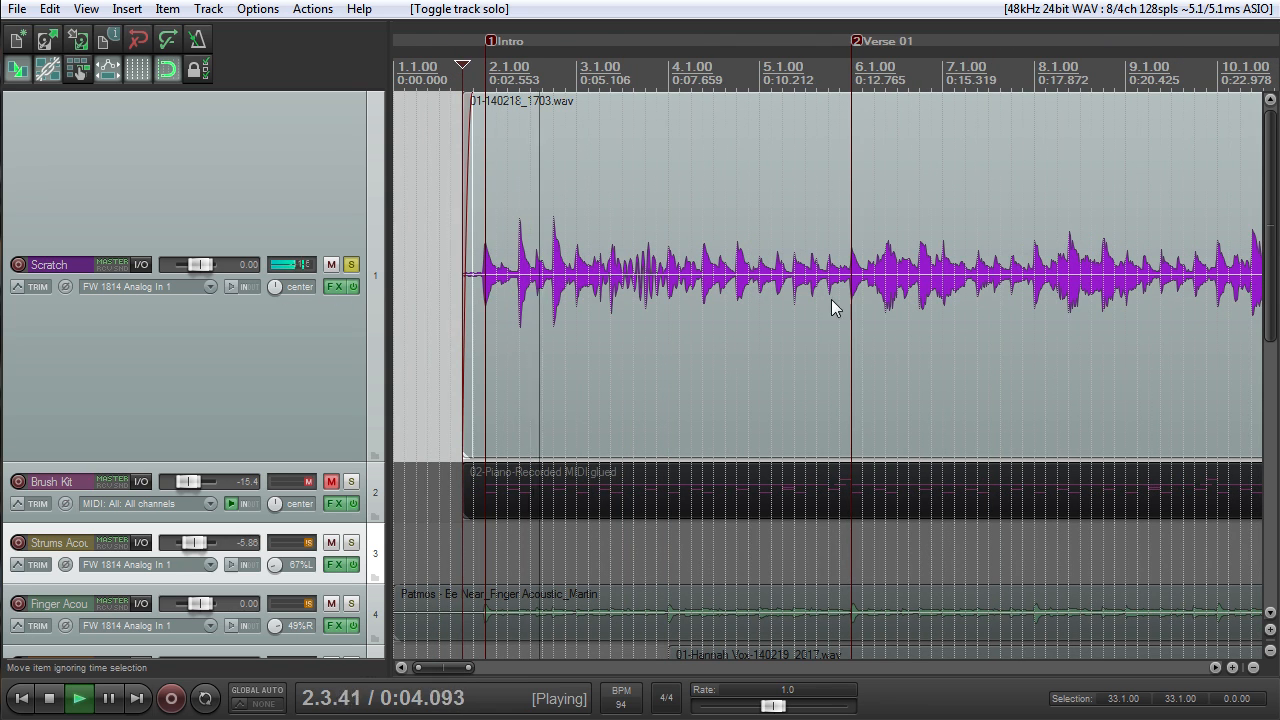
pyautogui.scroll(-6, 834, 306)
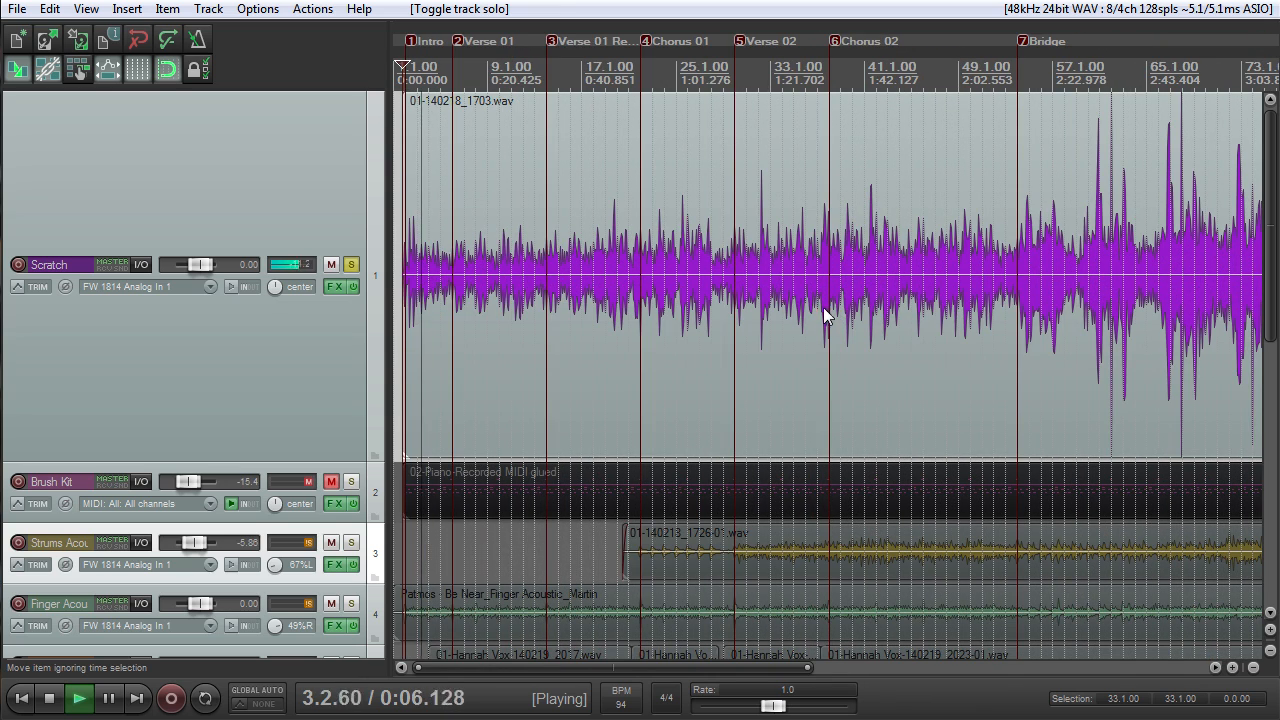
pyautogui.scroll(2, 796, 297)
pyautogui.scroll(-2, 796, 297)
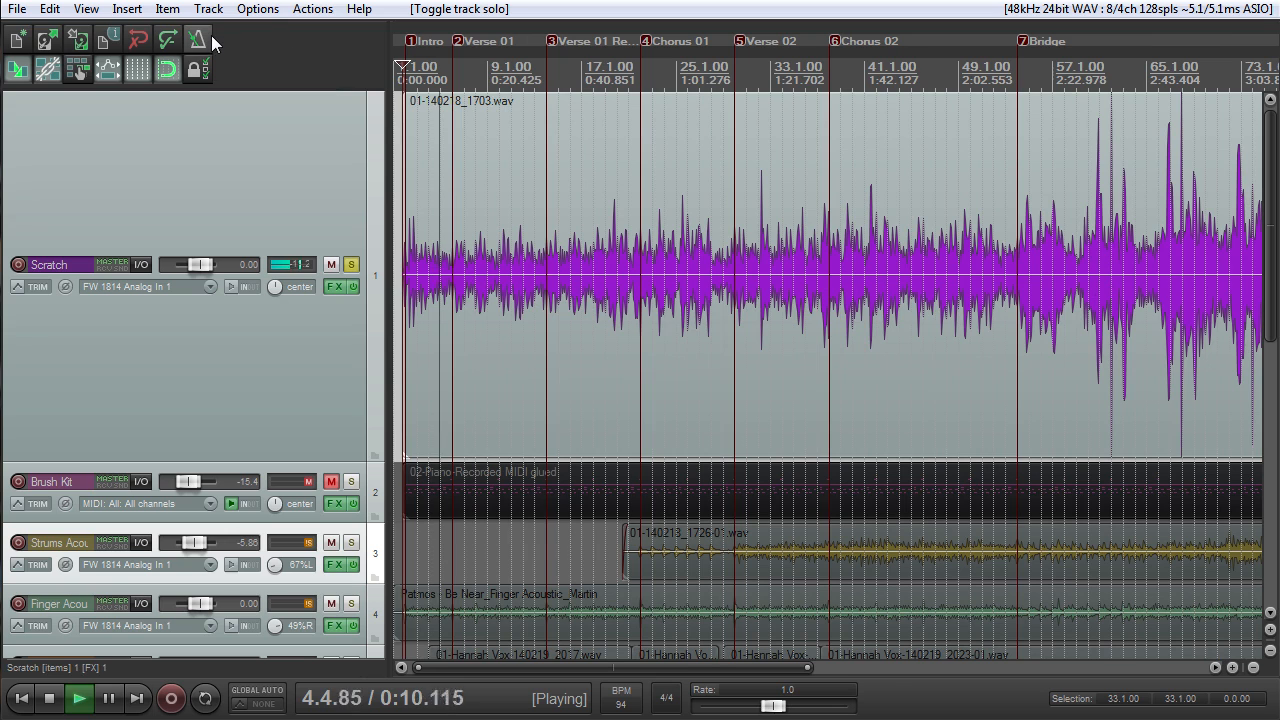
pyautogui.press('space')
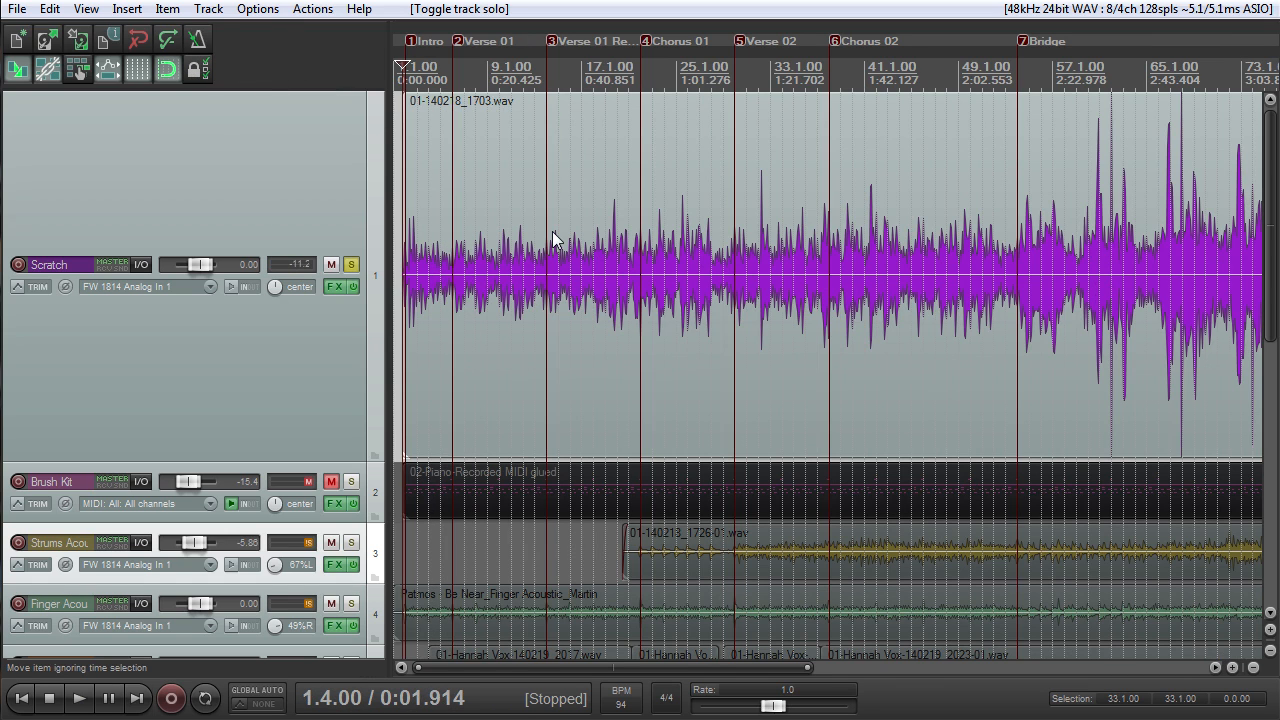
# - Enable the metronome and play the Scratch track's intro against the click, stopping playback after listening
pyautogui.scroll(2, 595, 244)
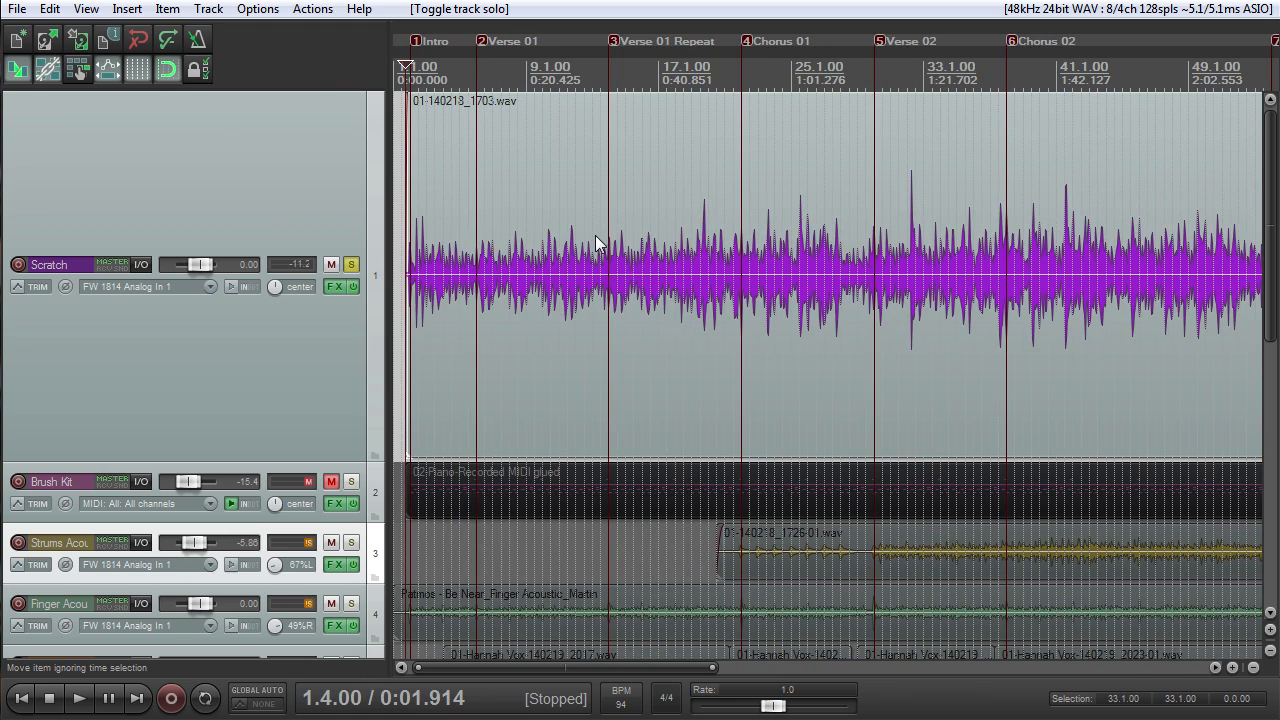
pyautogui.scroll(2, 592, 240)
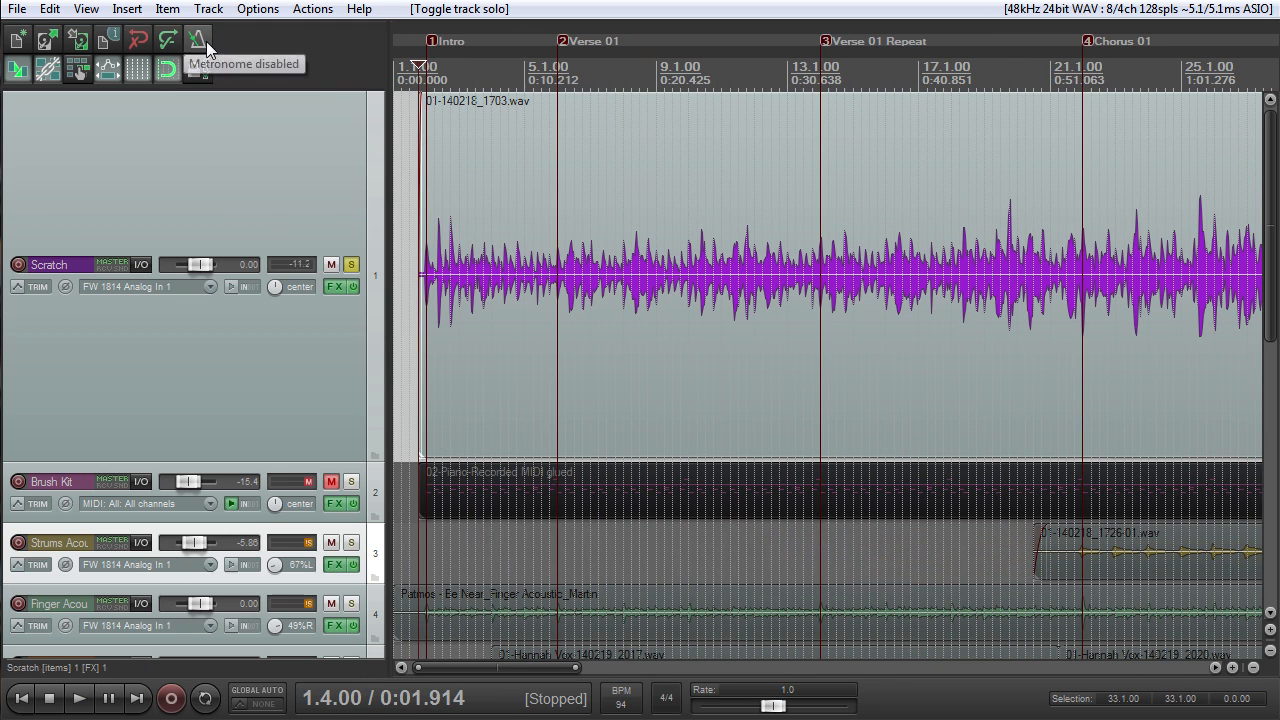
pyautogui.click(207, 45)
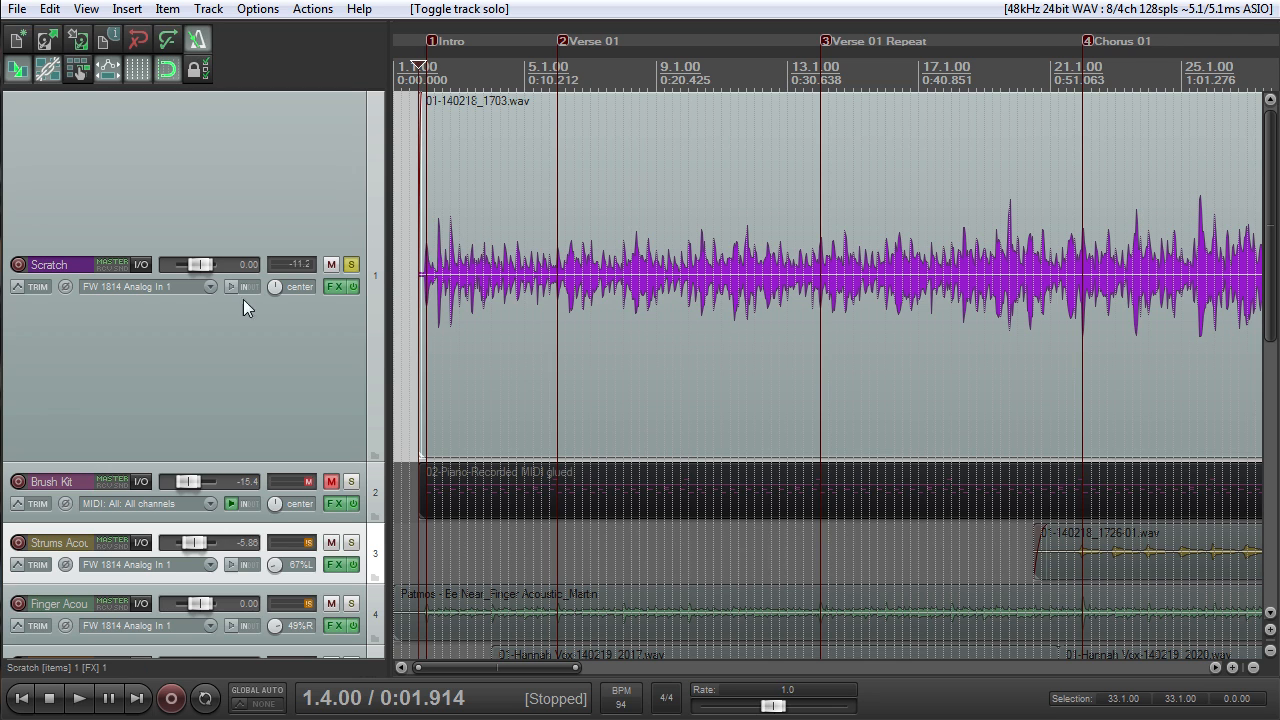
pyautogui.hotkey('alt', 'Tab')
pyautogui.press('space')
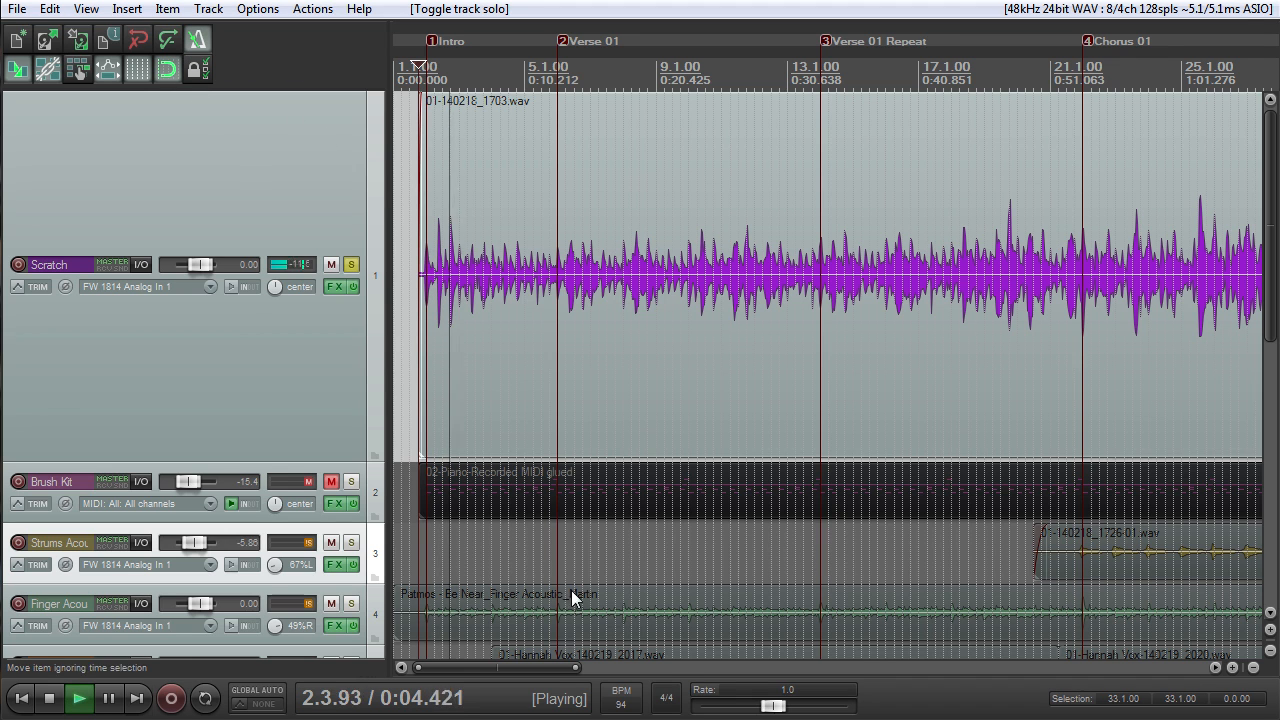
pyautogui.press('space')
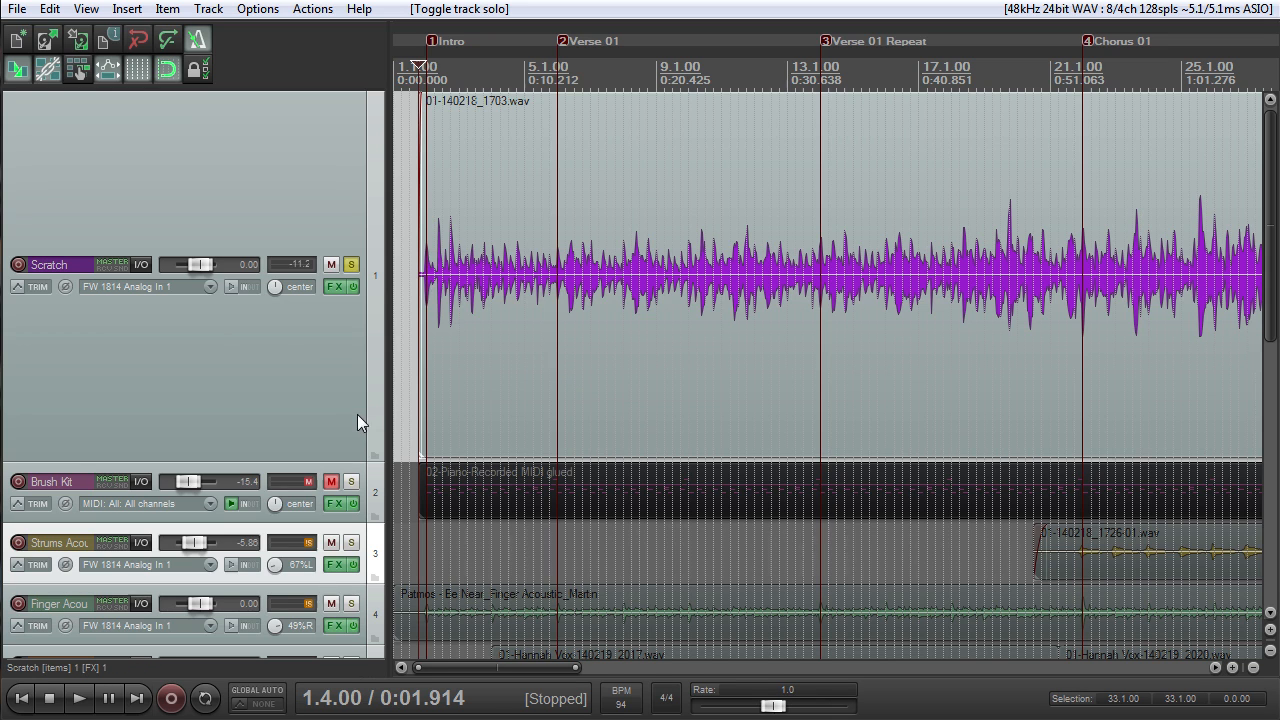
# - Unmute and enlarge the Brush Kit track, and open its effects chain
pyautogui.click(331, 481)
pyautogui.moveTo(342, 520)
pyautogui.mouseDown()
pyautogui.moveTo(329, 643)
pyautogui.moveTo(329, 628)
pyautogui.mouseUp()
pyautogui.click(335, 463)
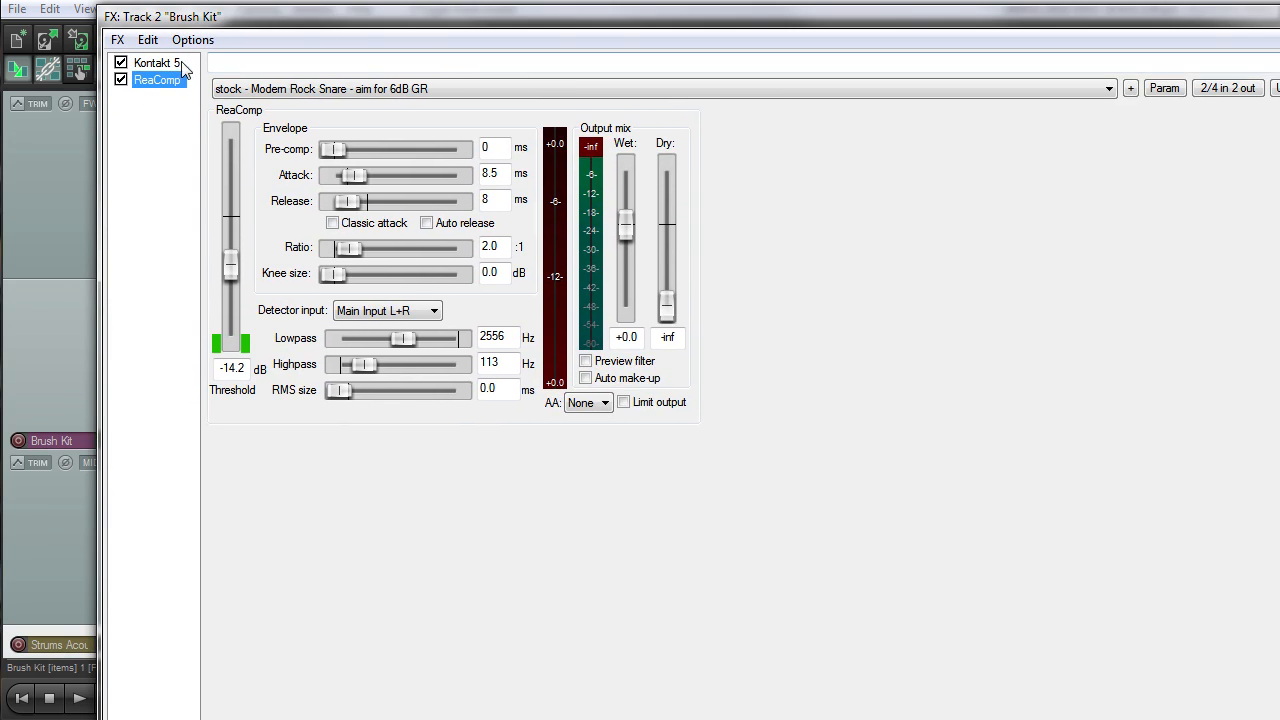
# - View the Brush Kit's Kontakt 5 instrument and enable Auto make-up in its ReaComp compressor
pyautogui.click(178, 58)
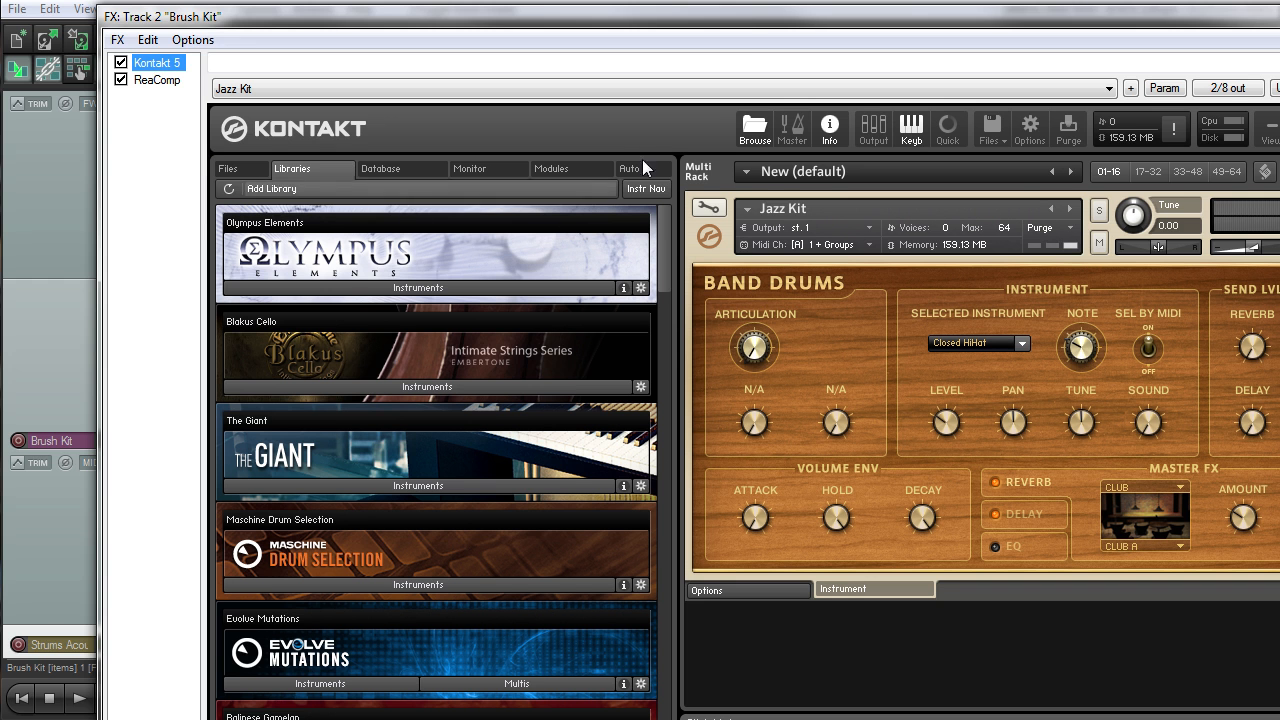
pyautogui.moveTo(758, 14); pyautogui.dragTo(675, 4)
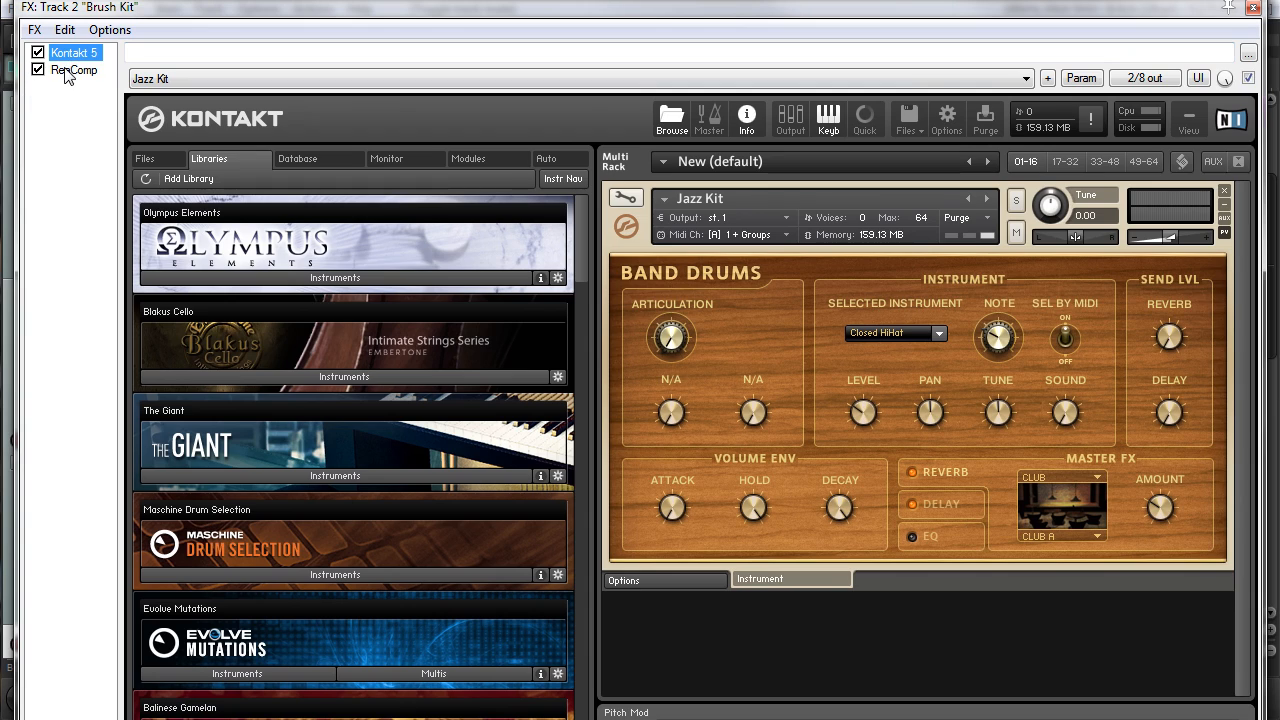
pyautogui.click(70, 70)
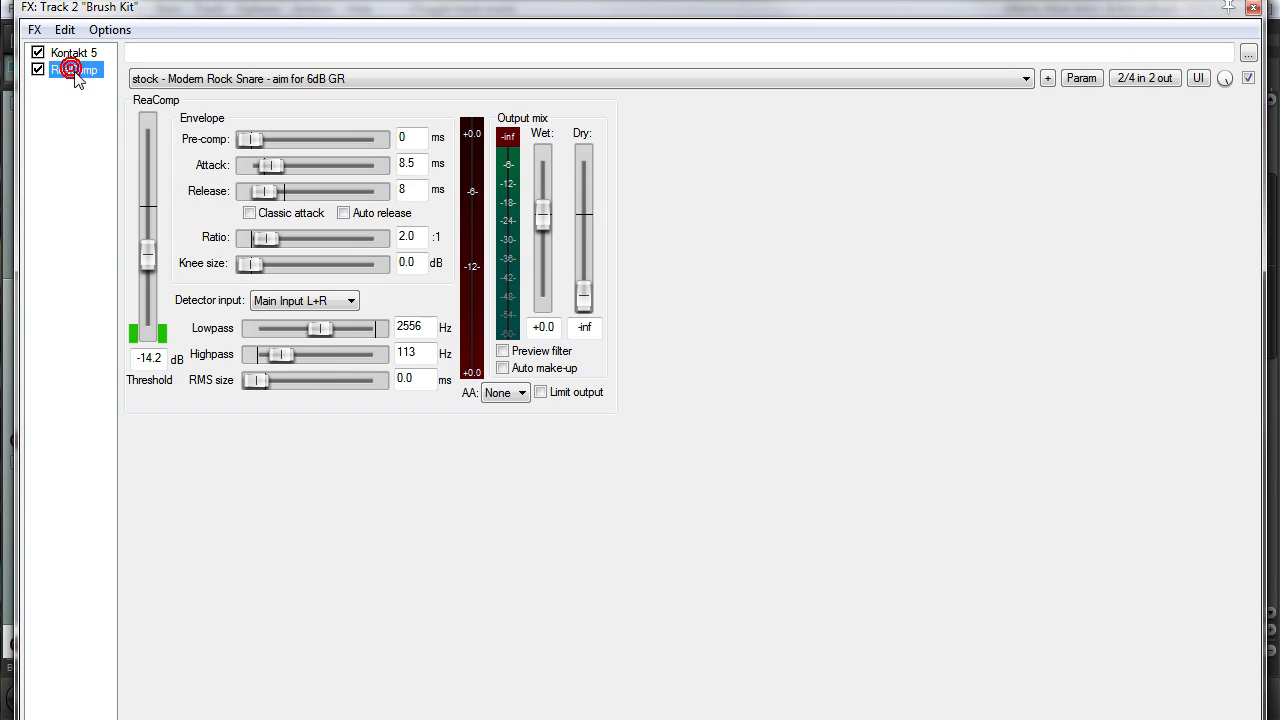
pyautogui.click(510, 368)
pyautogui.click(1254, 8)
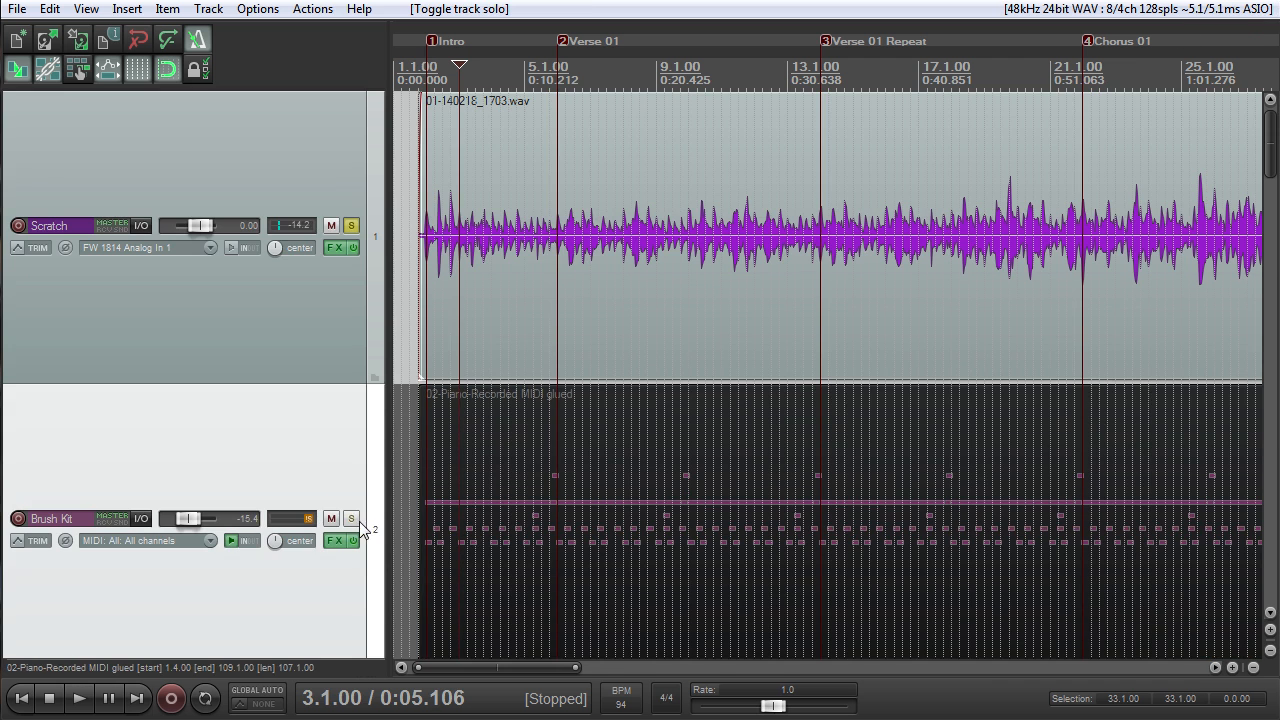
# - Solo the Brush Kit track together with Scratch and listen to both from 3.1.00
pyautogui.click(352, 518)
pyautogui.press('space')
pyautogui.scroll(2, 577, 504)
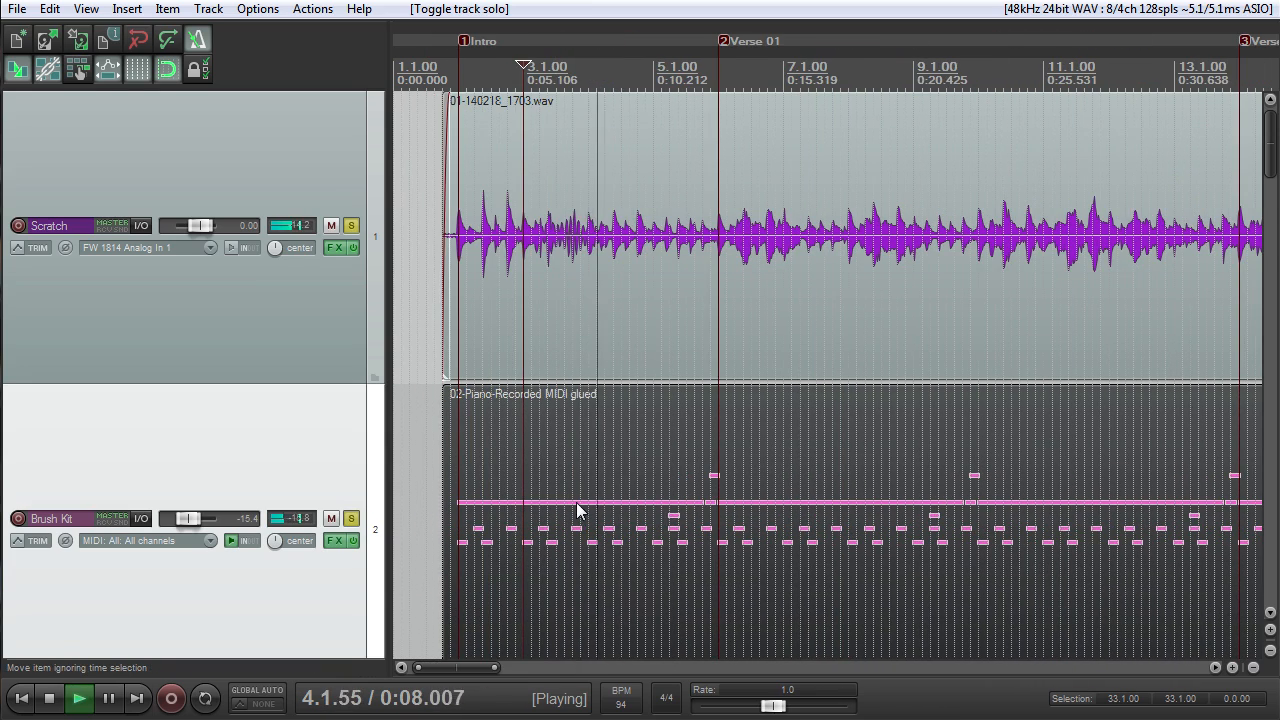
pyautogui.scroll(-1, 576, 505)
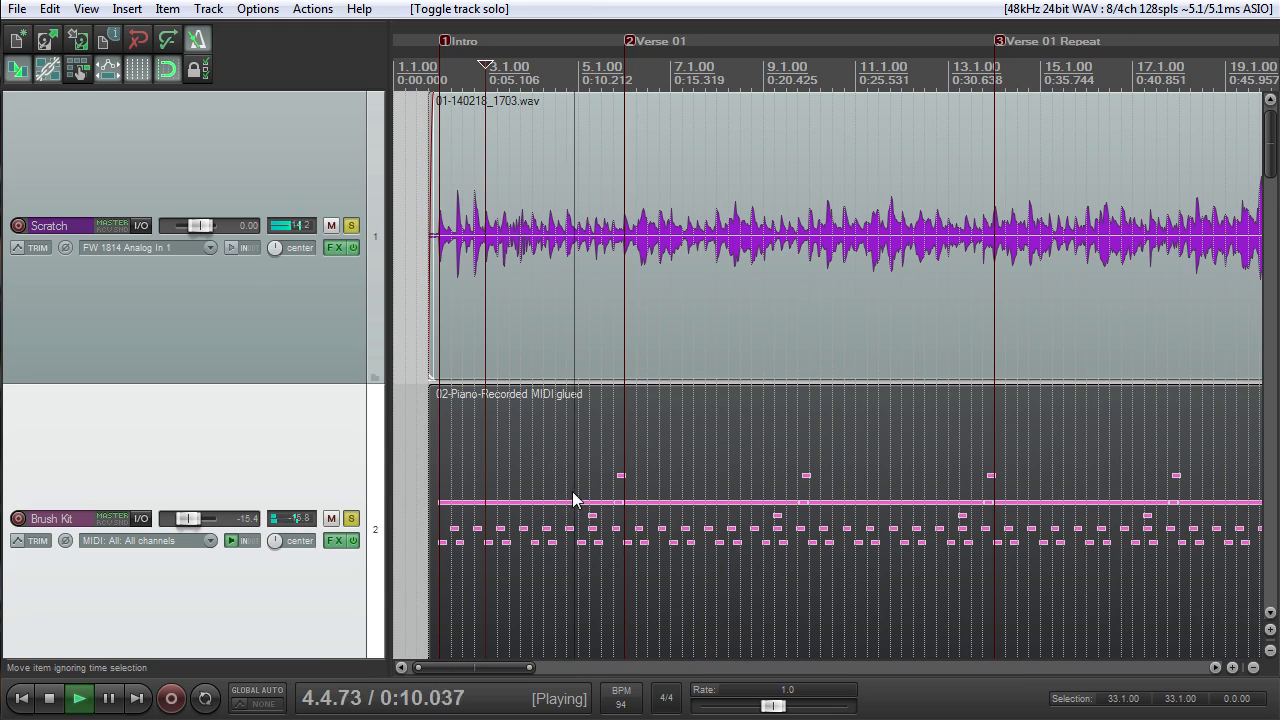
pyautogui.press('space')
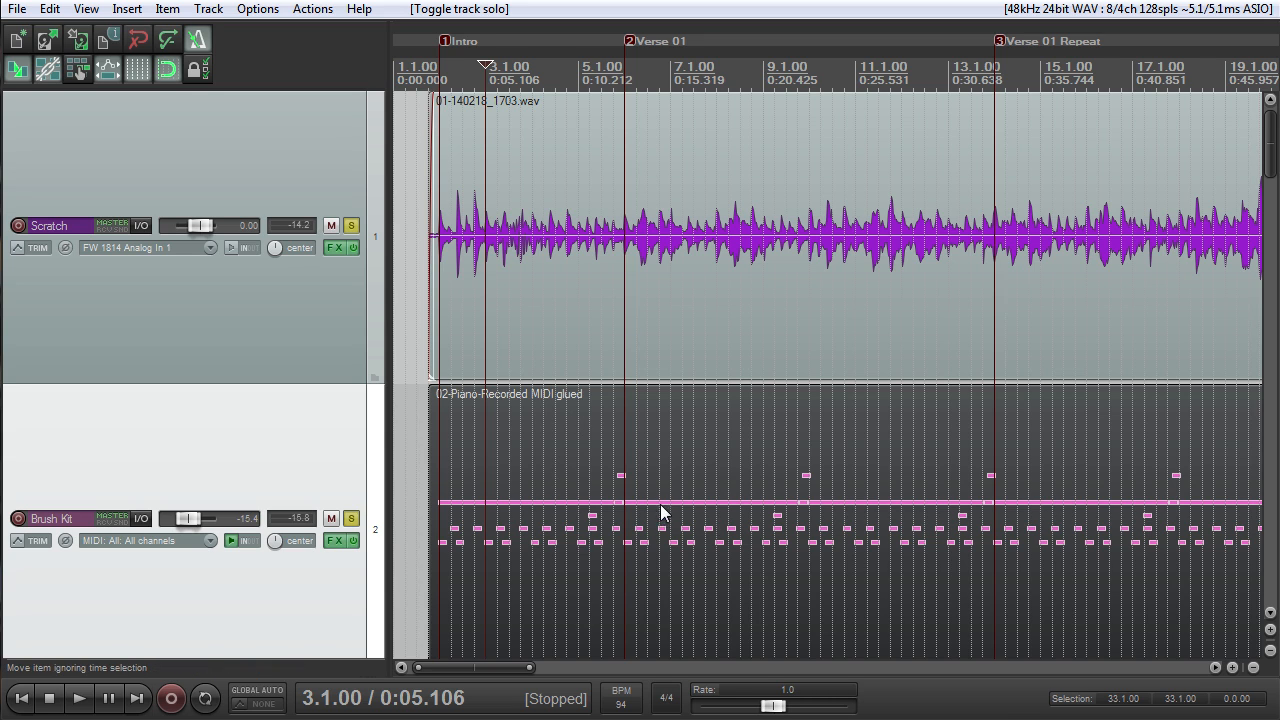
# - Unsolo the Brush Kit and play Scratch alone with the metronome, from 3.1.00 and from 7.2.00 in Verse 01
pyautogui.click(352, 519)
pyautogui.press('space')
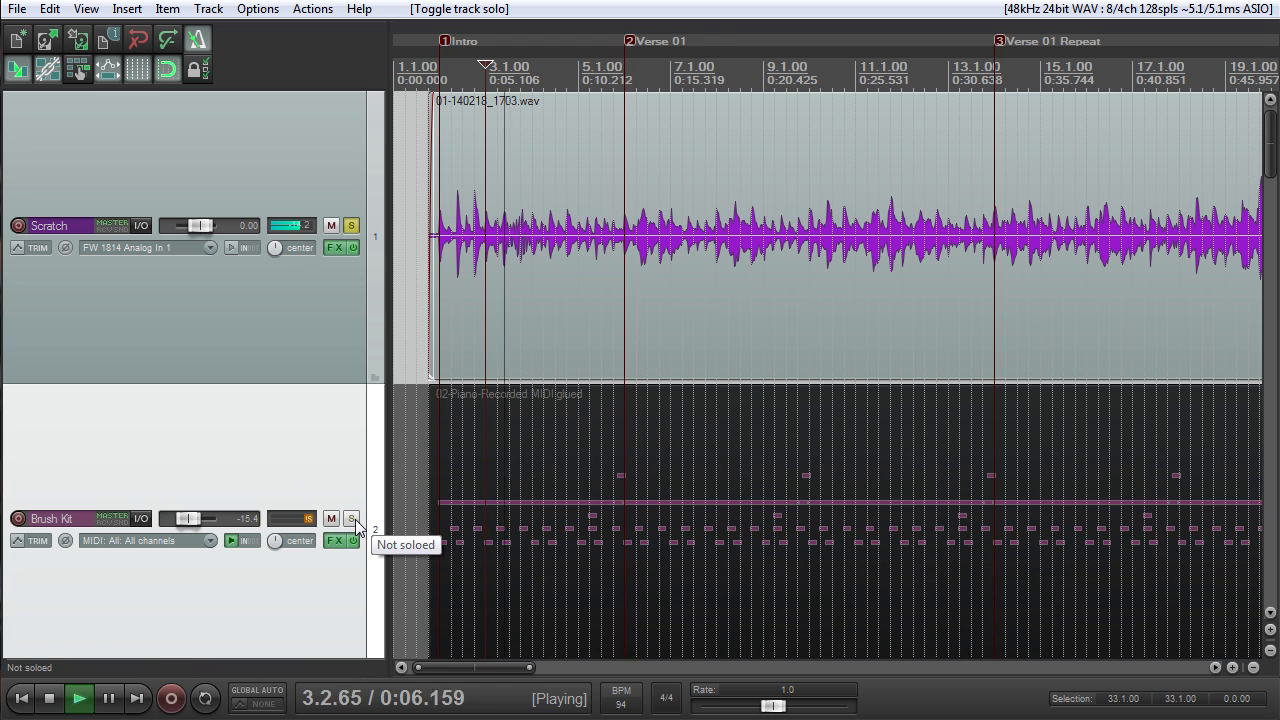
pyautogui.press('space')
pyautogui.click(682, 55)
pyautogui.scroll(3, 730, 315)
pyautogui.scroll(-3, 730, 315)
pyautogui.press('space')
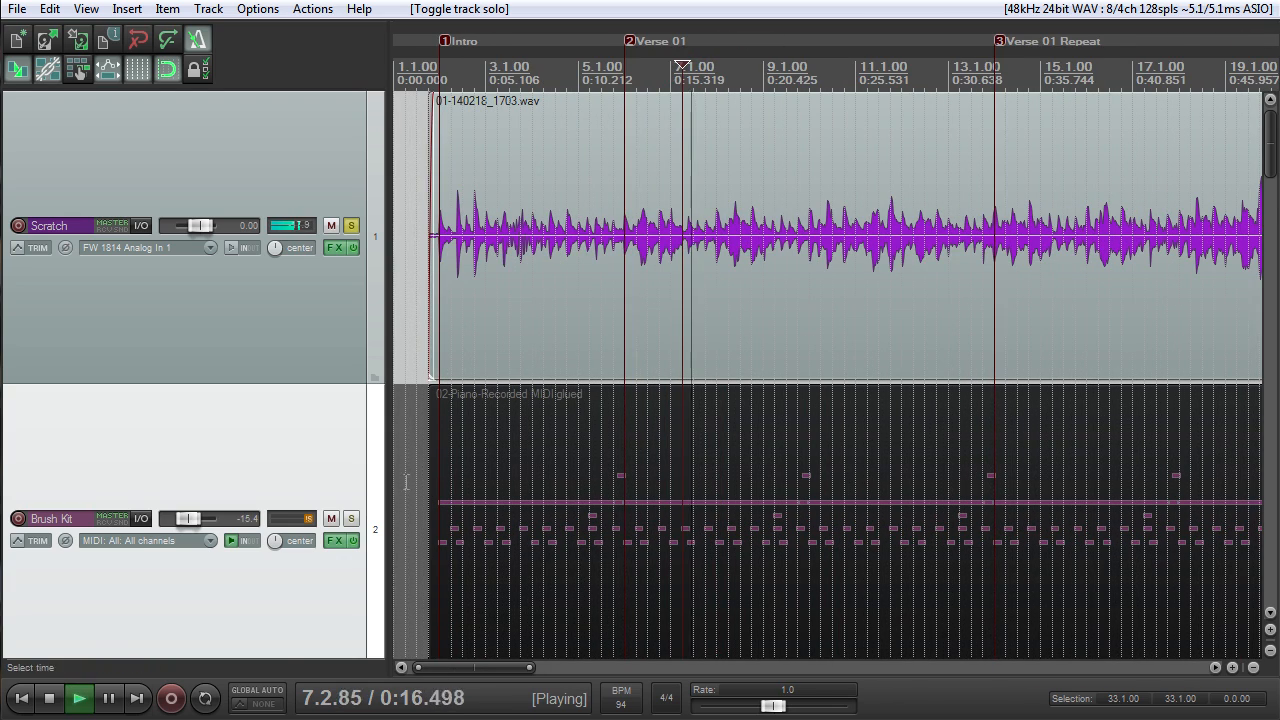
pyautogui.press('space')
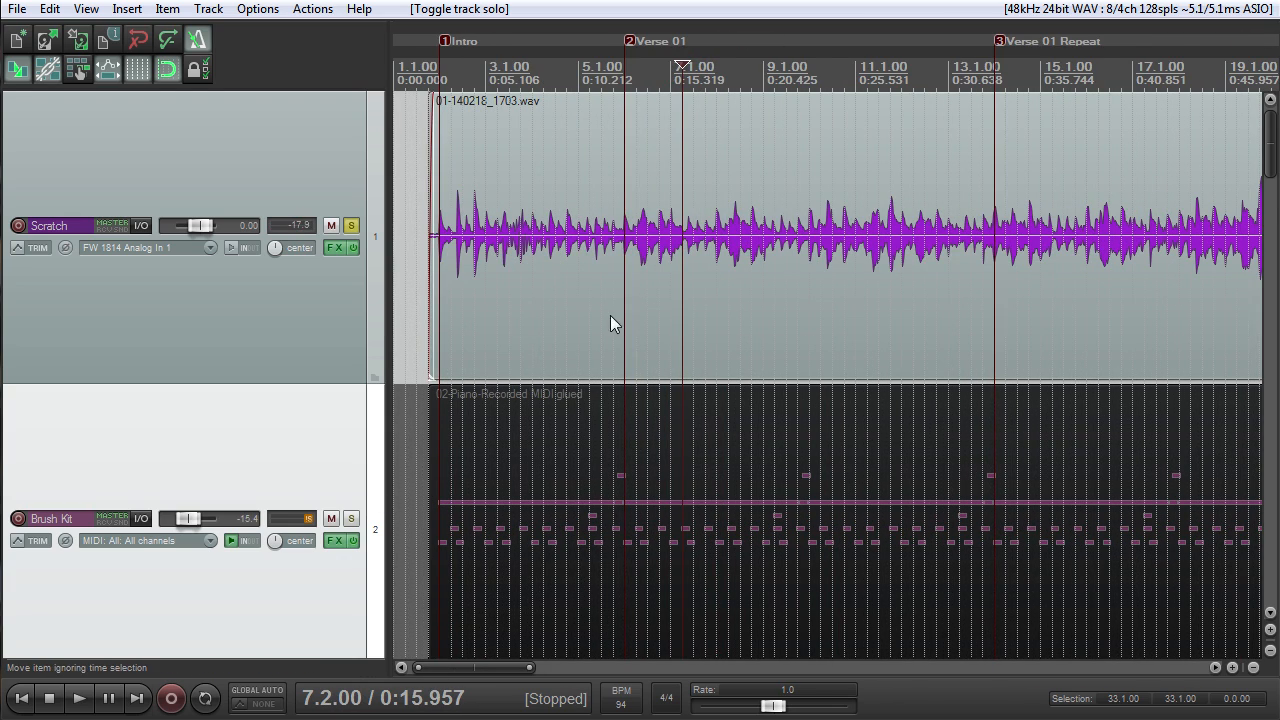
# - Examine the timing of the Scratch waveform against the grid and Brush Kit notes around Verse 01 and across the whole song
pyautogui.scroll(-5, 626, 335)
pyautogui.scroll(3, 613, 337)
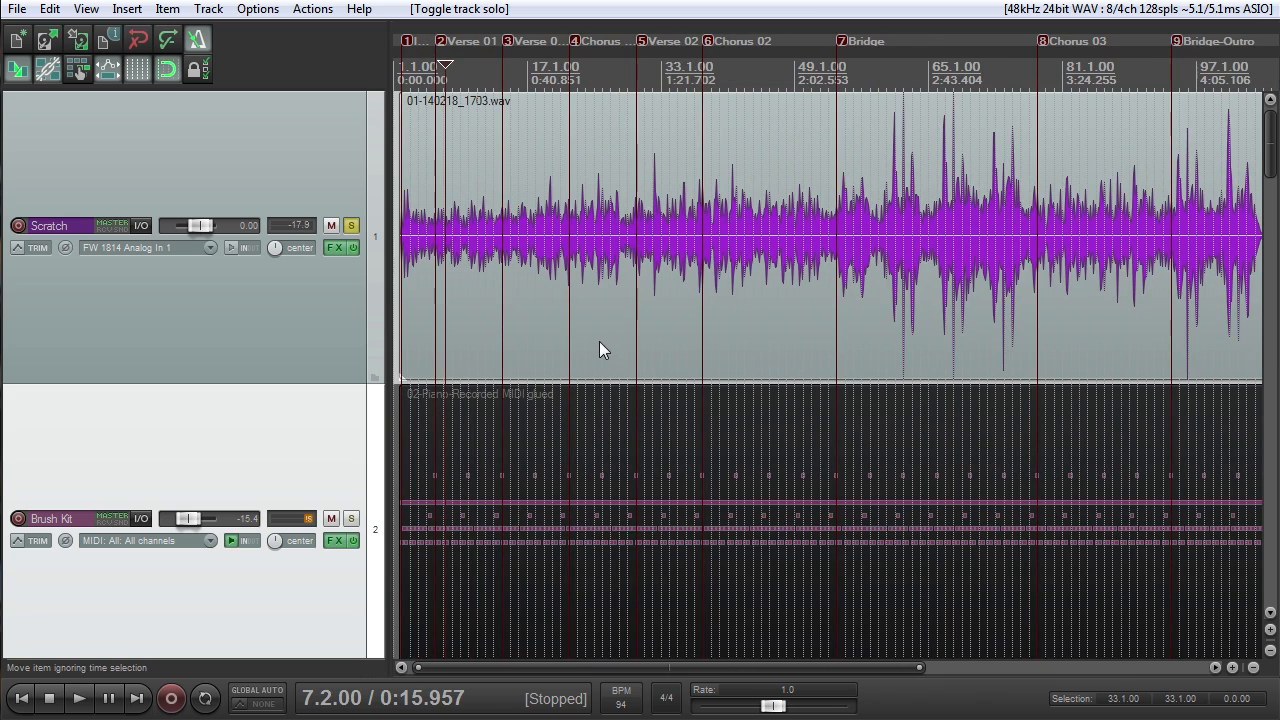
pyautogui.scroll(1, 598, 341)
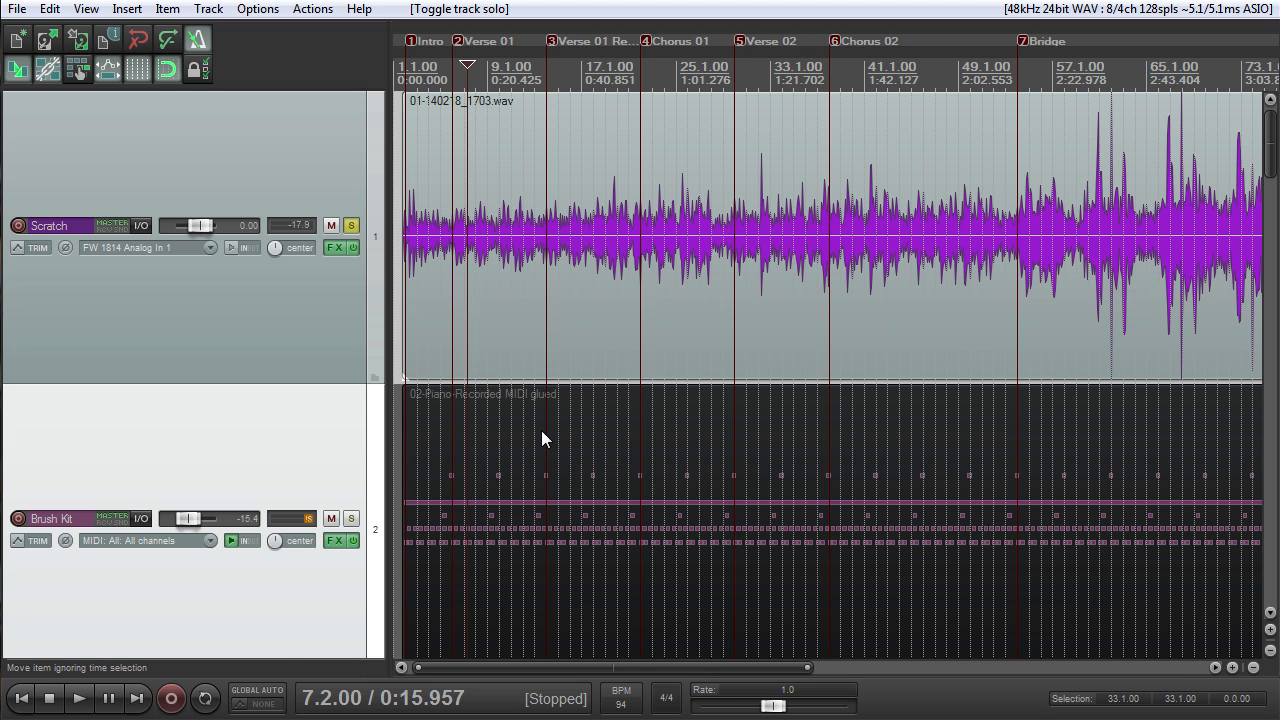
pyautogui.scroll(2, 543, 437)
pyautogui.scroll(3, 606, 420)
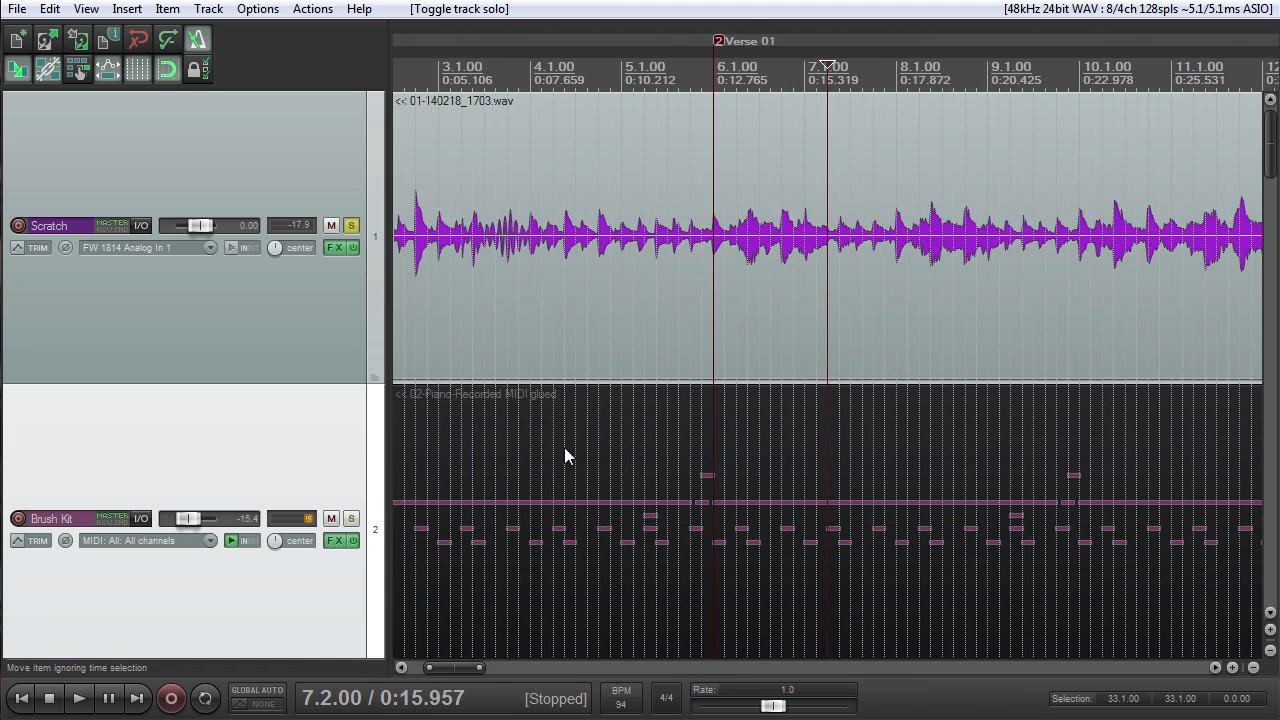
pyautogui.scroll(-3, 568, 445)
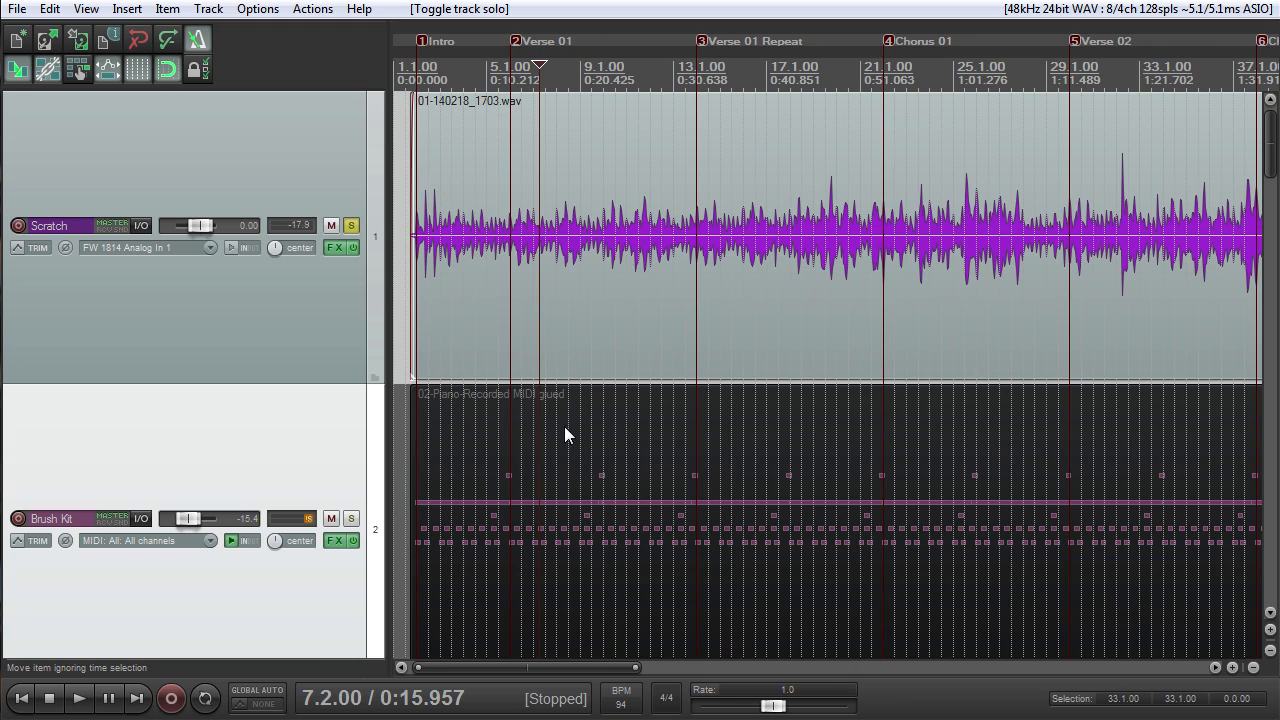
pyautogui.scroll(3, 559, 410)
pyautogui.scroll(-2, 565, 400)
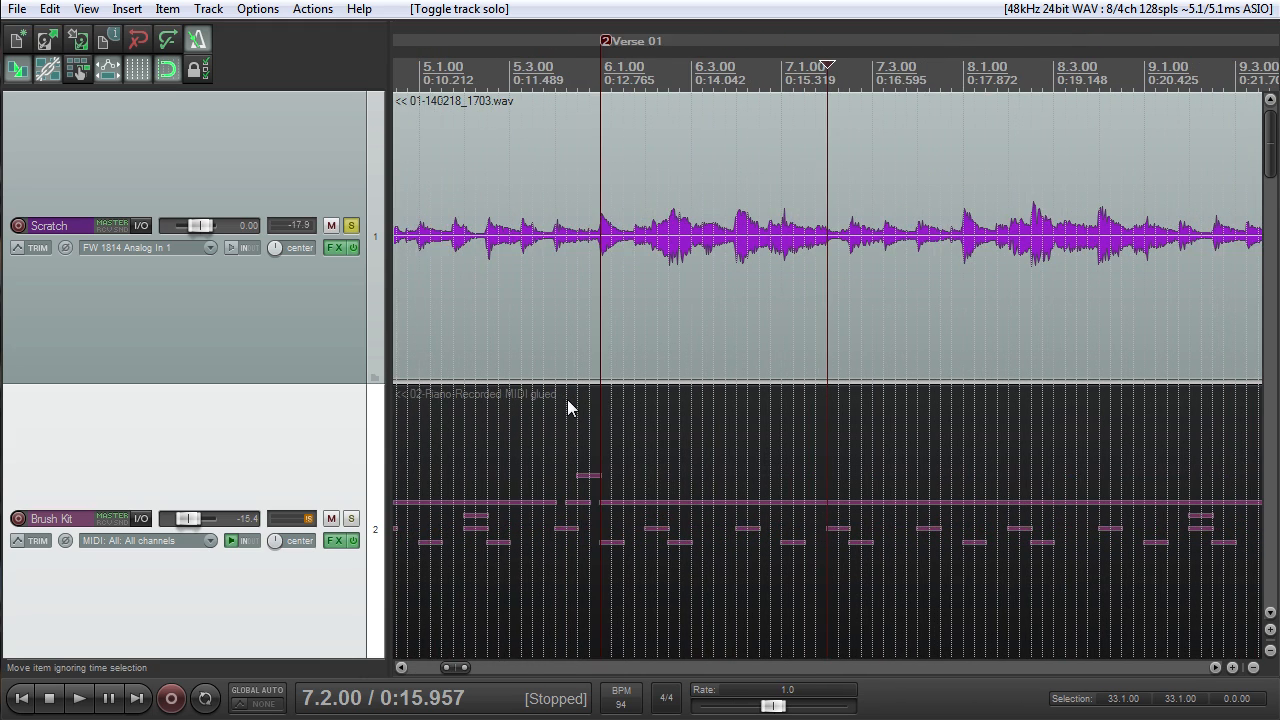
pyautogui.scroll(-1, 610, 228)
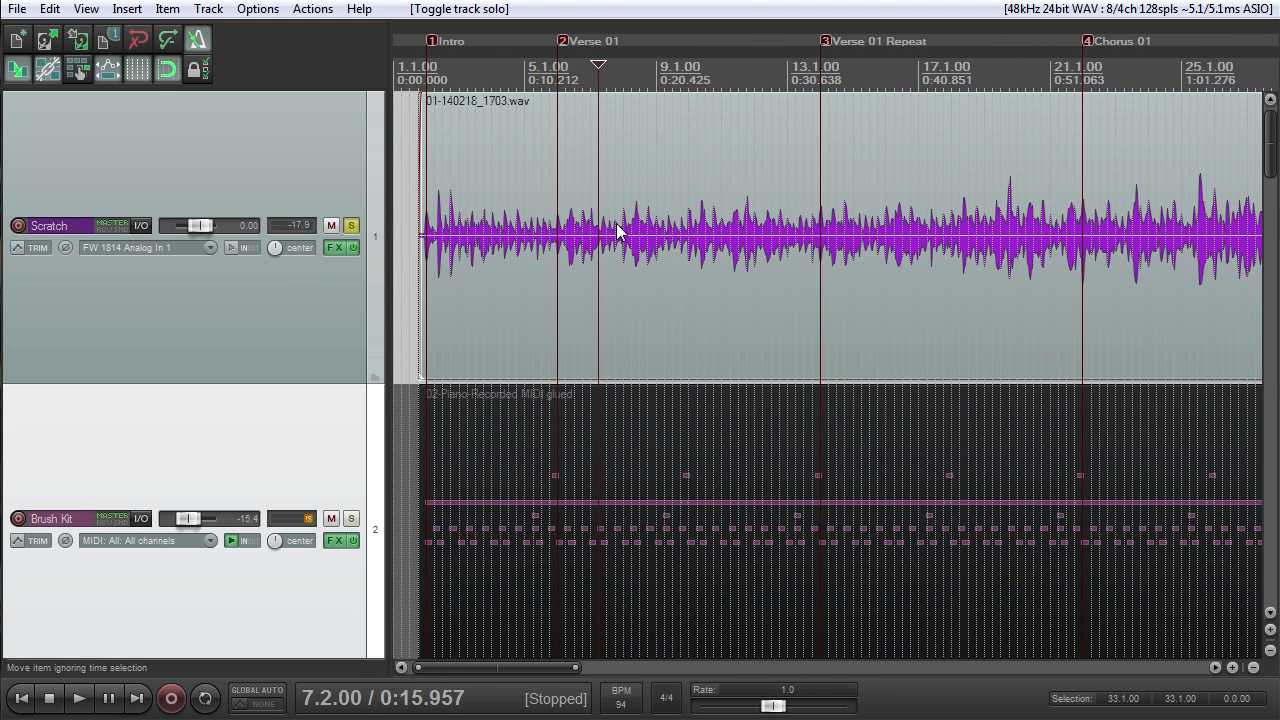
pyautogui.scroll(1, 622, 218)
pyautogui.scroll(-1, 634, 223)
pyautogui.scroll(4, 630, 214)
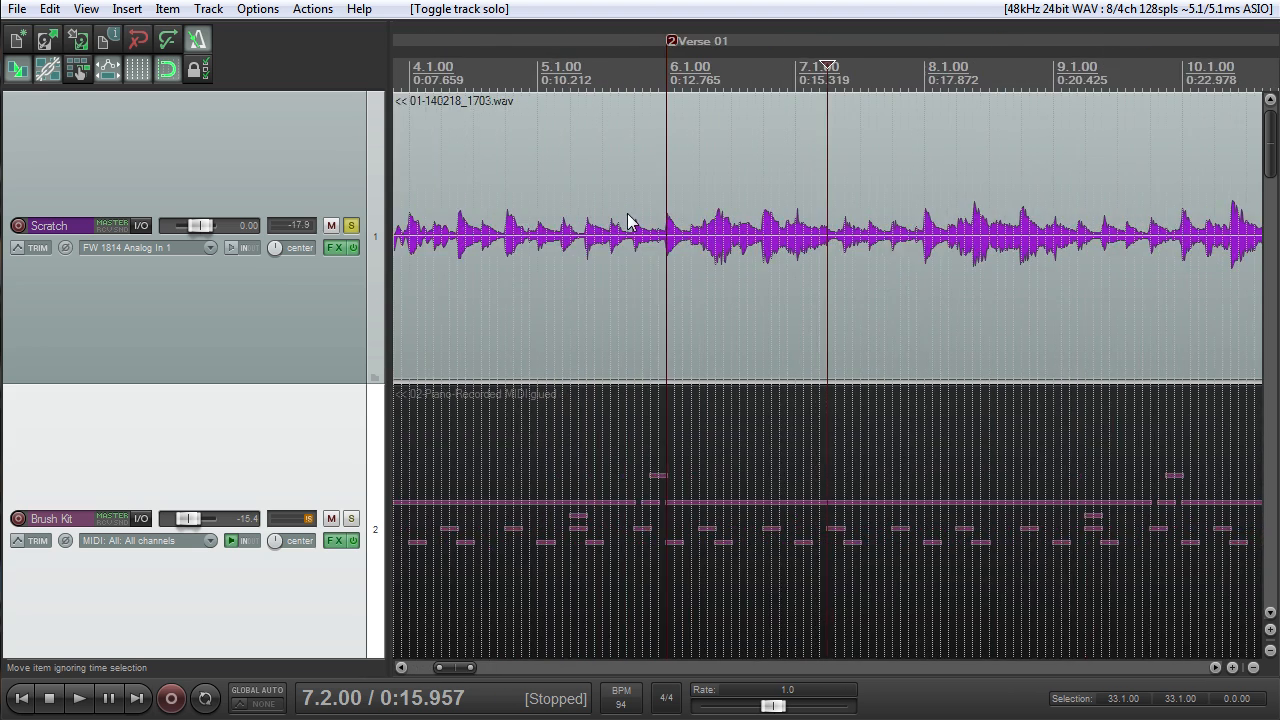
pyautogui.scroll(4, 731, 279)
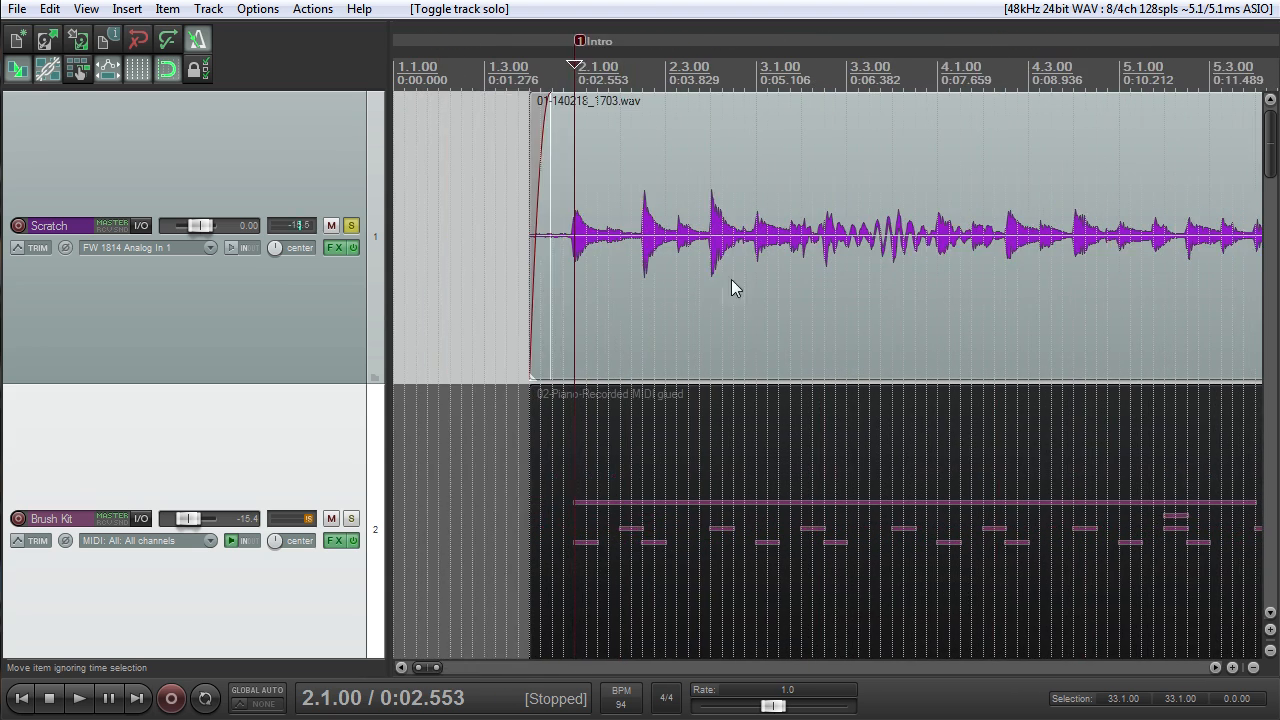
pyautogui.scroll(-4, 740, 295)
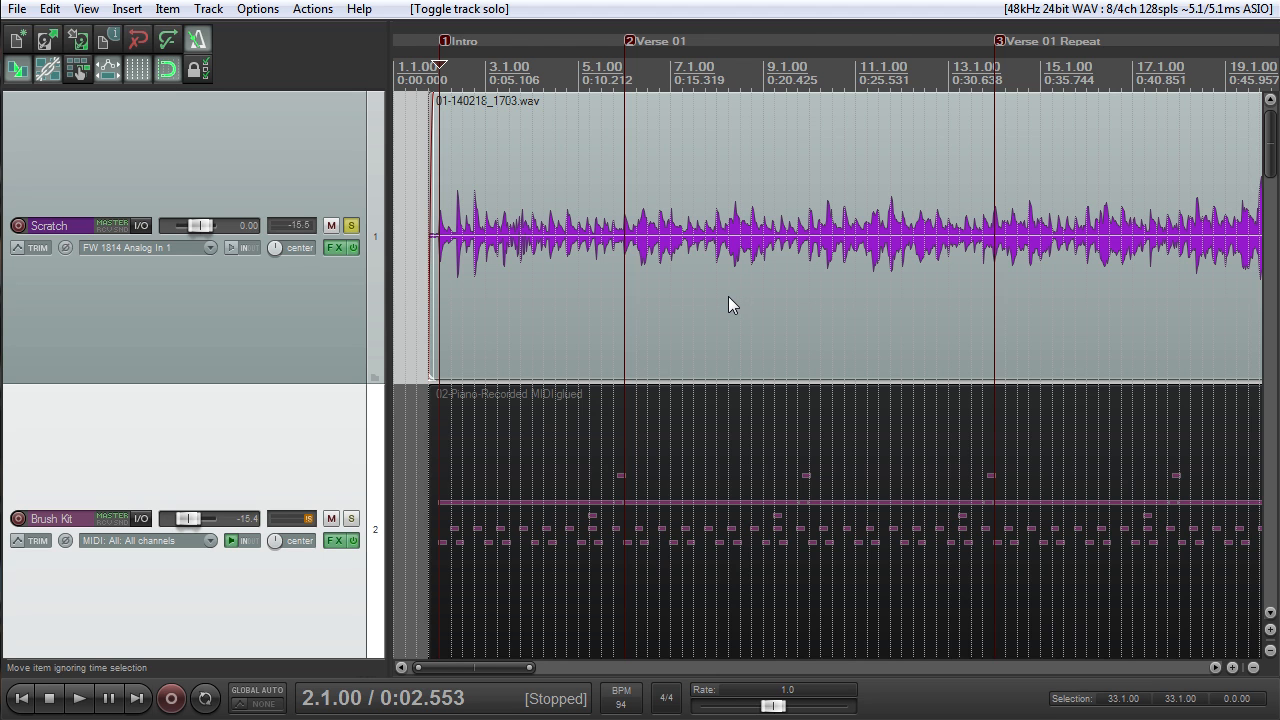
pyautogui.scroll(-5, 728, 296)
pyautogui.scroll(-2, 646, 248)
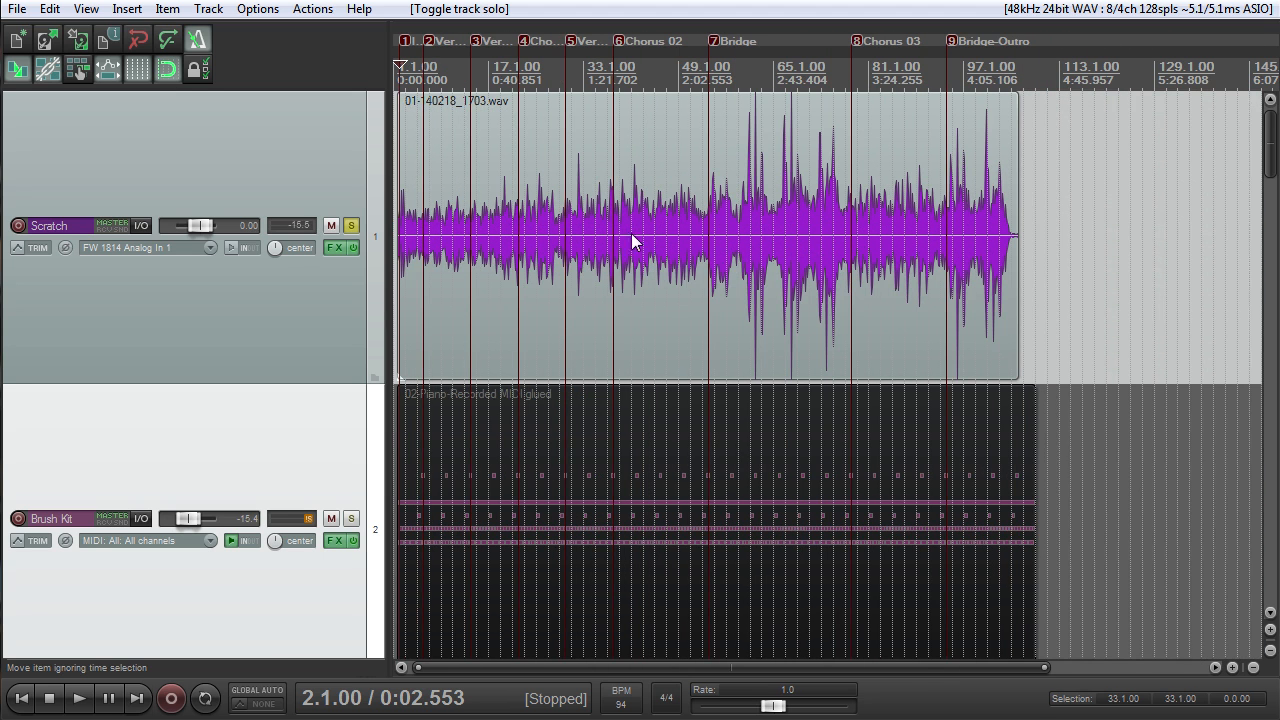
# - Compare the two tracks from 45.1.00 by switching the solo from Scratch to Brush Kit and back, and replay Scratch alone
pyautogui.click(351, 518)
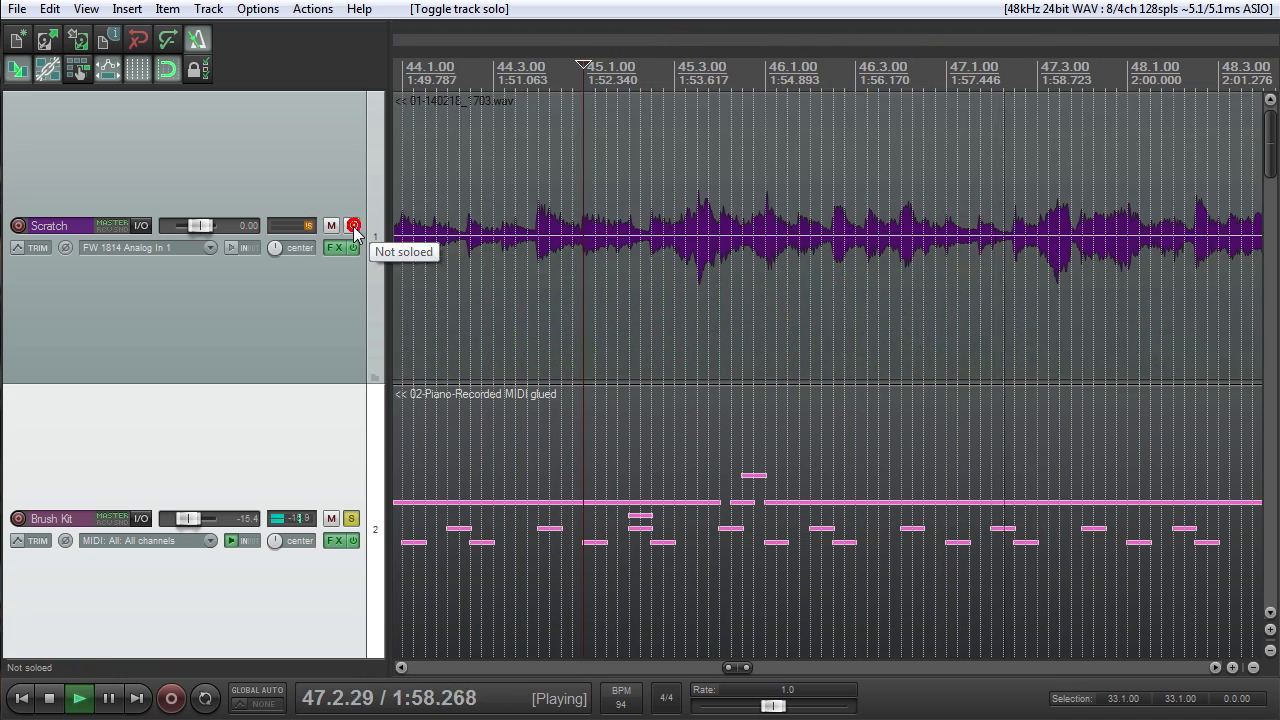
pyautogui.click(353, 226)
pyautogui.click(351, 518)
pyautogui.press('space')
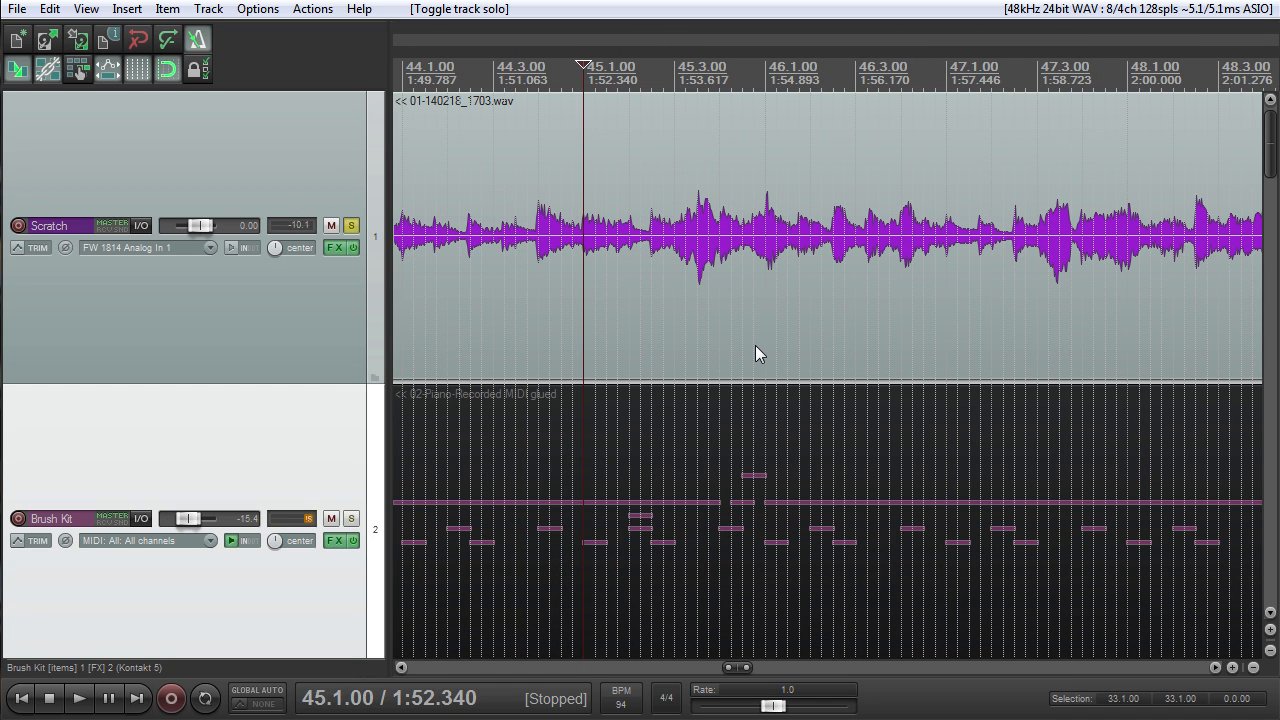
pyautogui.press('space')
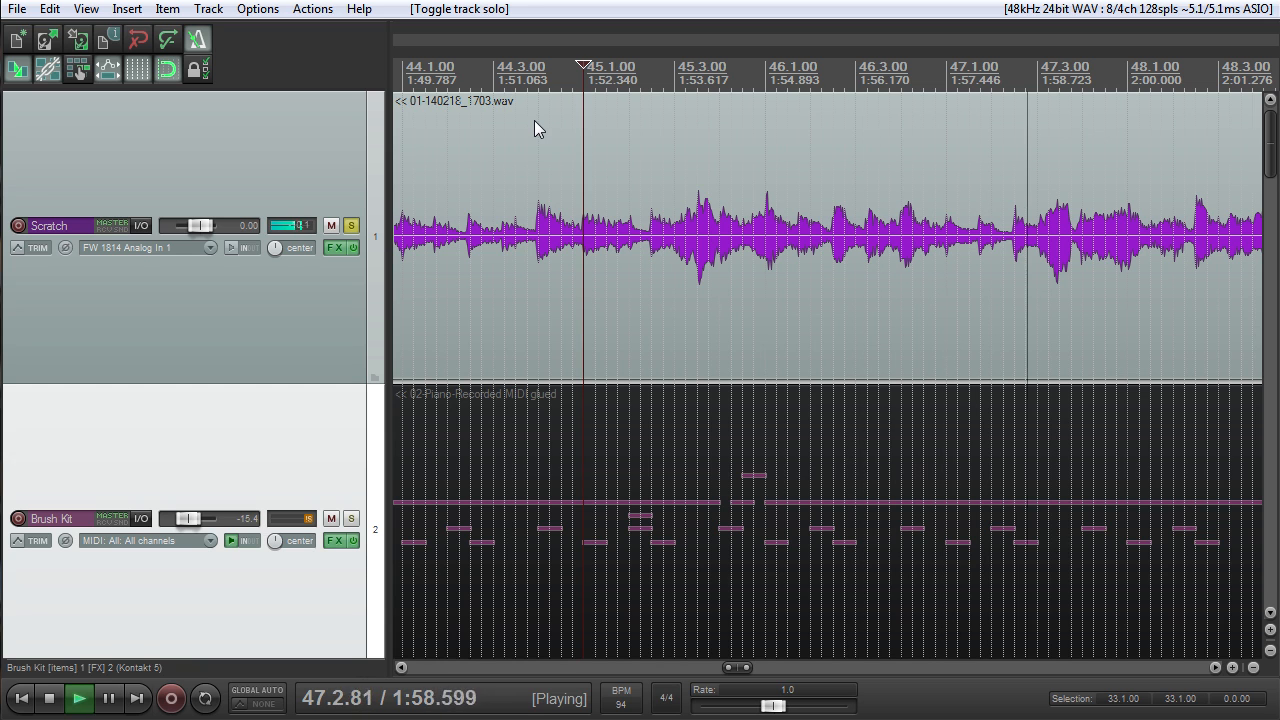
# - Stop the playback and examine the Scratch and Brush Kit tracks around 45.1.00 and the neighbouring sections
pyautogui.press('space')
pyautogui.scroll(2, 762, 220)
pyautogui.scroll(-10, 770, 235)
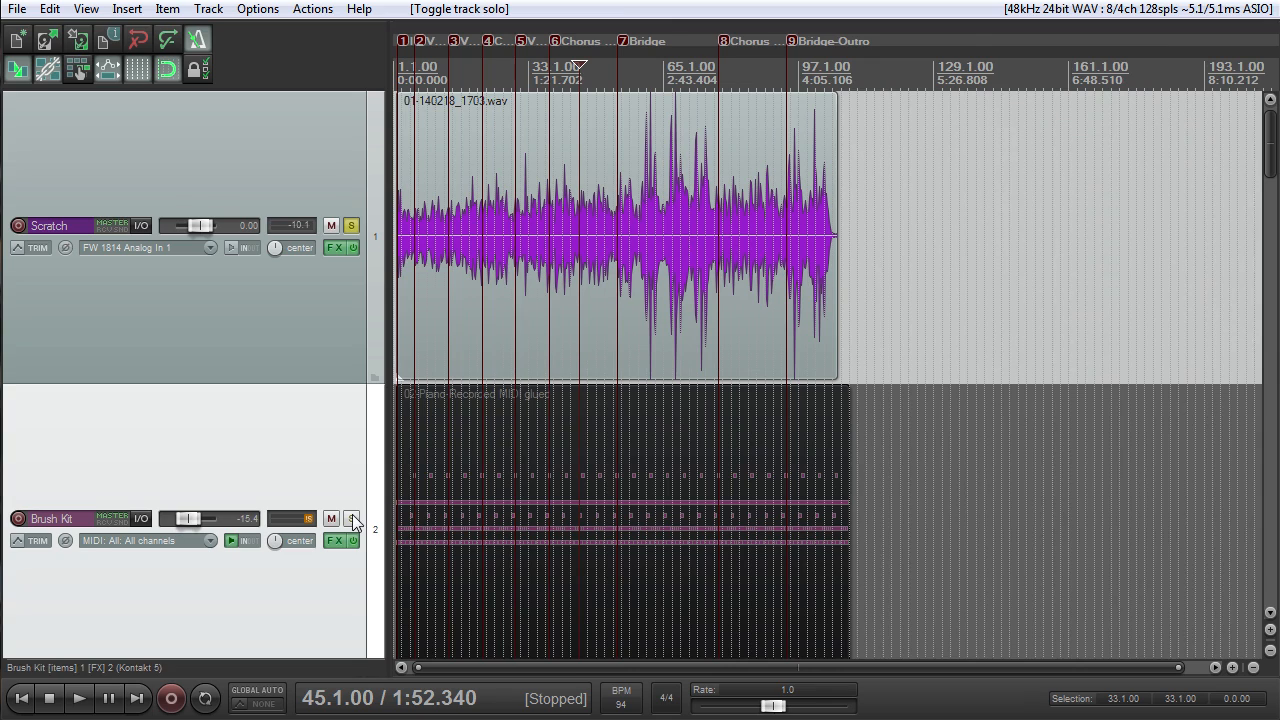
pyautogui.click(352, 519)
pyautogui.click(352, 519)
pyautogui.scroll(7, 448, 438)
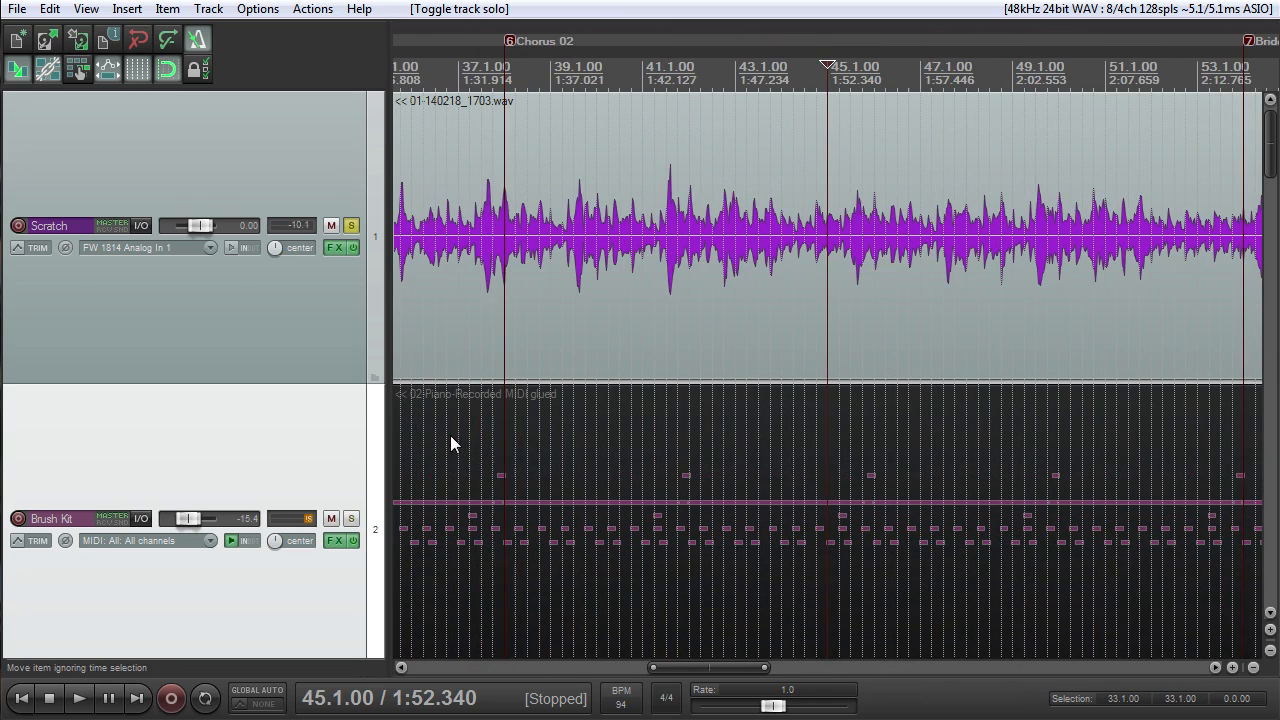
pyautogui.scroll(-7, 450, 438)
# - Examine the guitar and vocal tracks below the Brush Kit, across the whole song and in detail, and return to Scratch
pyautogui.moveTo(1269, 162); pyautogui.dragTo(1267, 193)
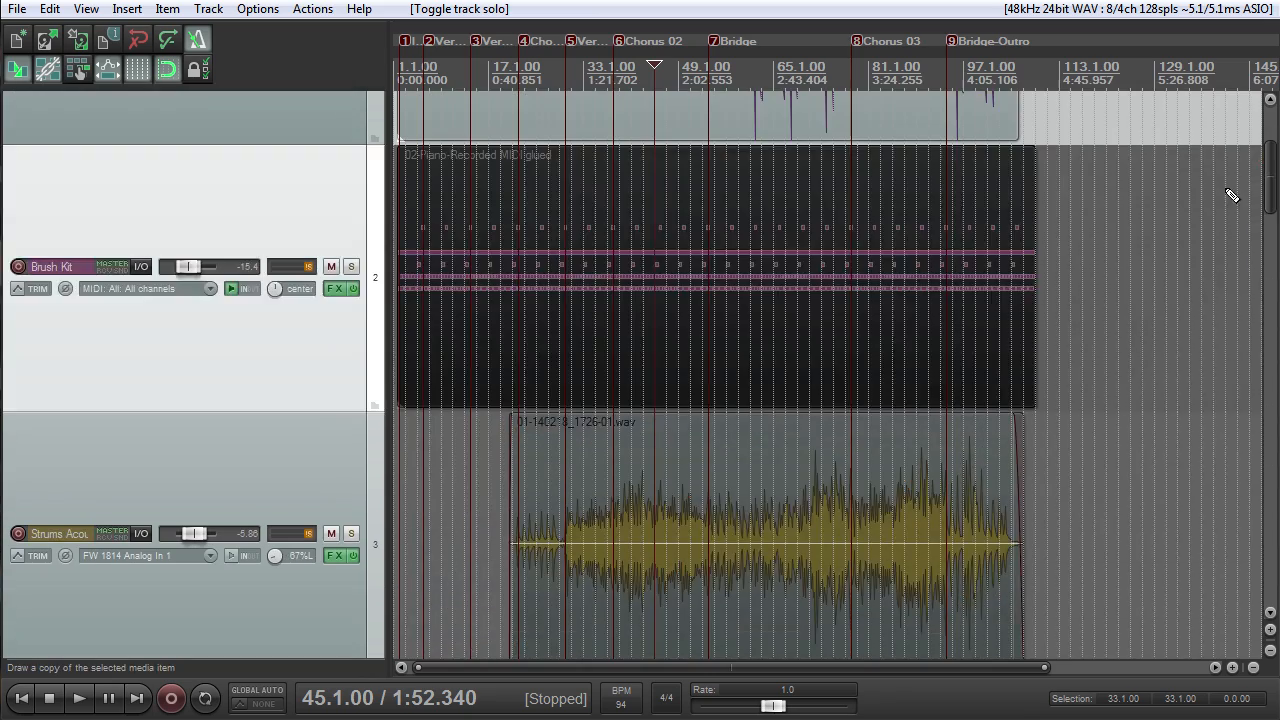
pyautogui.scroll(-6, 963, 331)
pyautogui.scroll(2, 950, 337)
pyautogui.moveTo(1268, 289); pyautogui.dragTo(1268, 160)
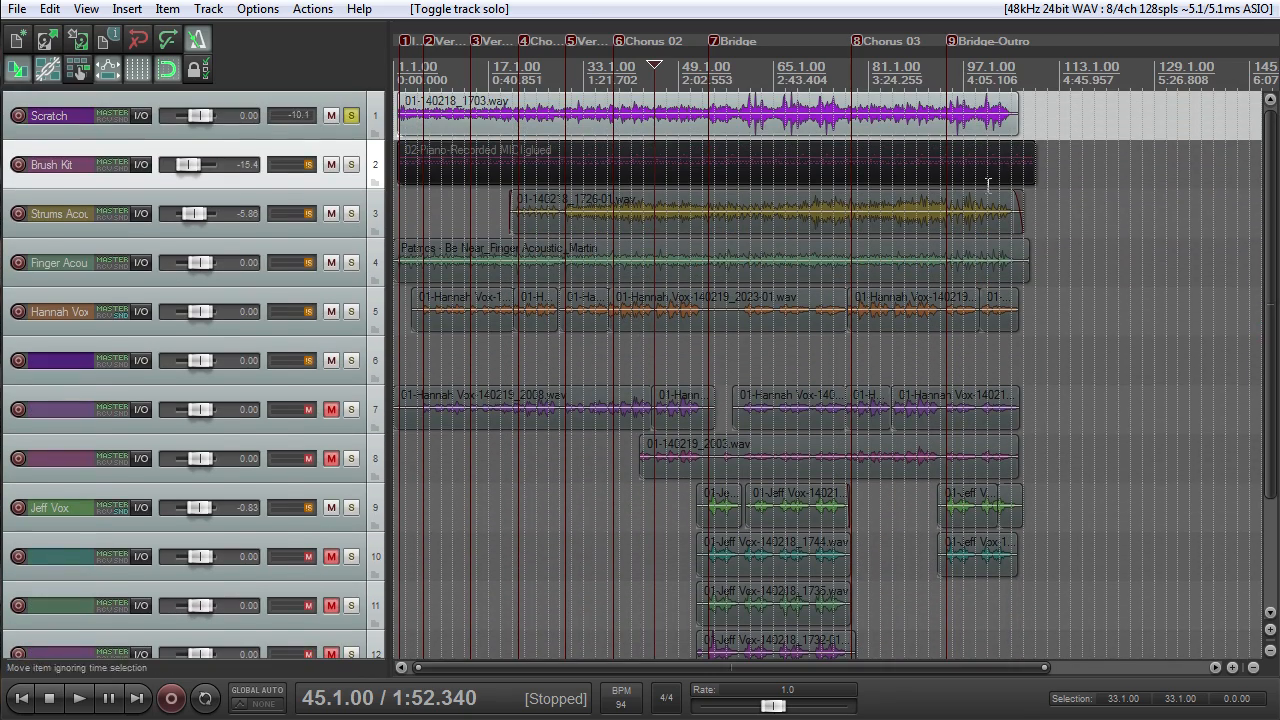
pyautogui.scroll(4, 988, 184)
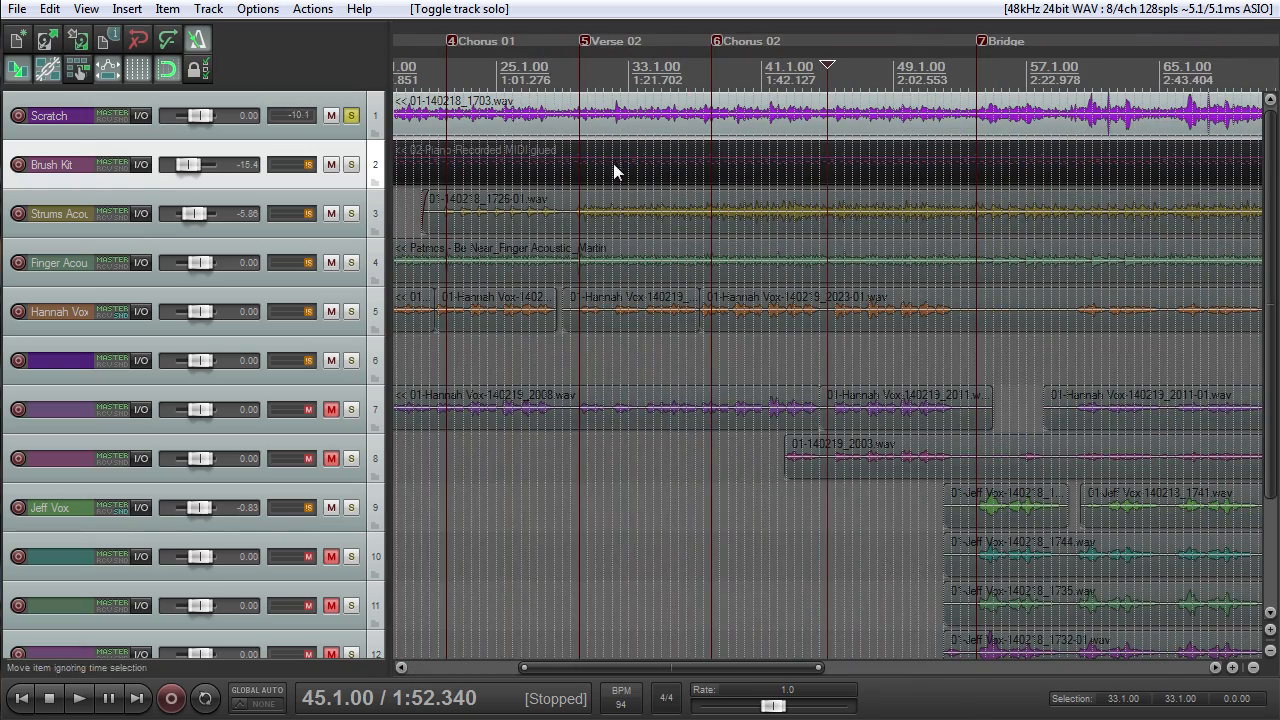
pyautogui.scroll(3, 449, 217)
pyautogui.scroll(5, 420, 235)
pyautogui.scroll(-4, 419, 236)
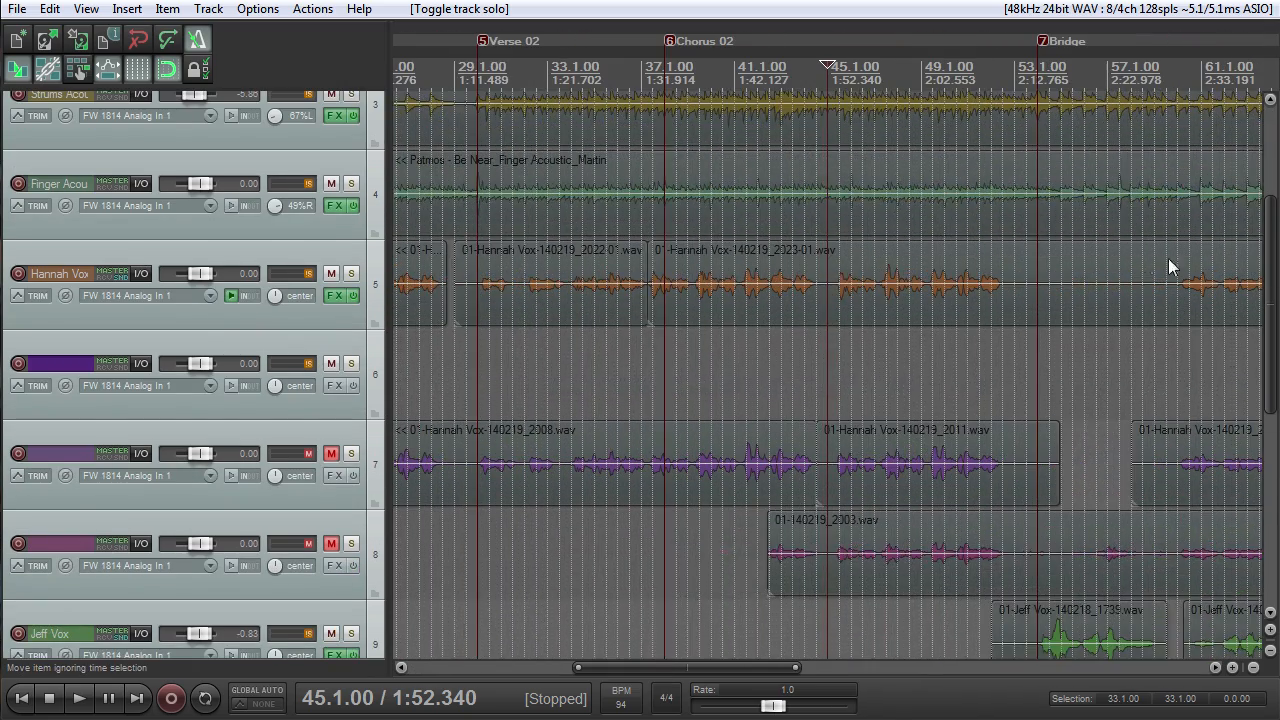
pyautogui.moveTo(1269, 264); pyautogui.dragTo(1269, 172)
# - Unsolo the Scratch track and solo Strums Acoustic instead
pyautogui.click(351, 125)
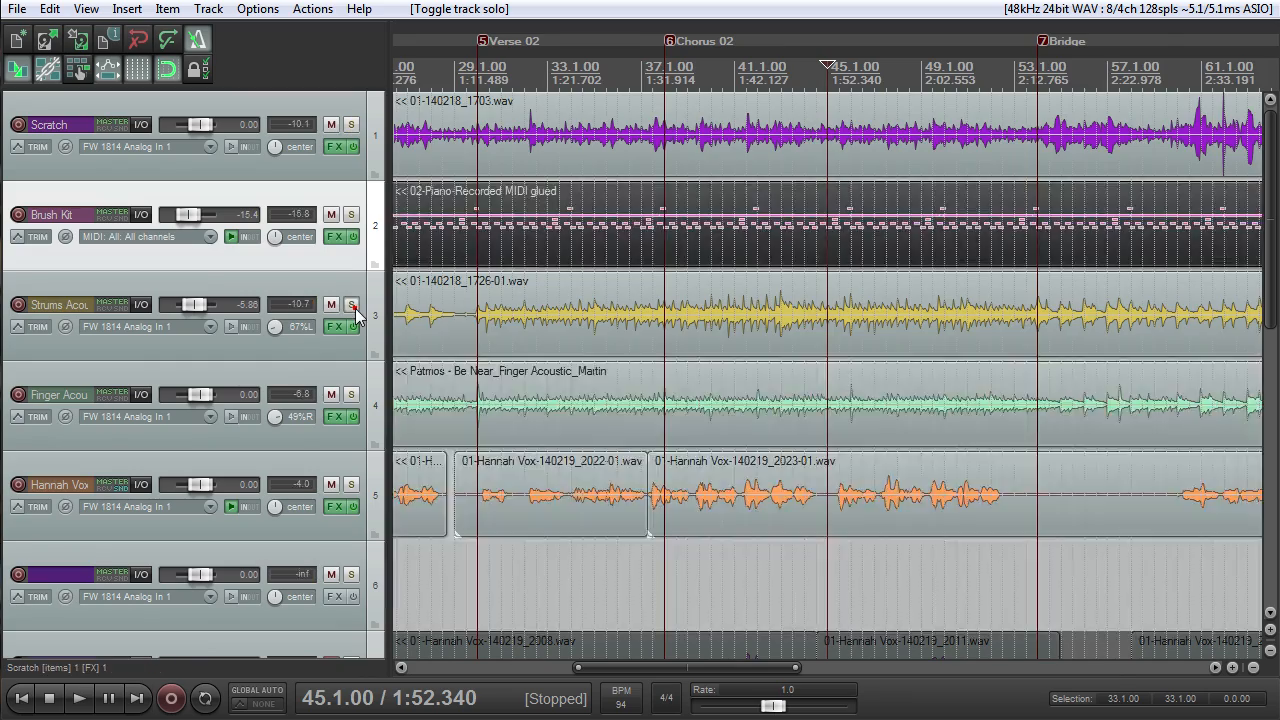
pyautogui.click(352, 305)
pyautogui.scroll(-5, 632, 338)
pyautogui.scroll(5, 632, 338)
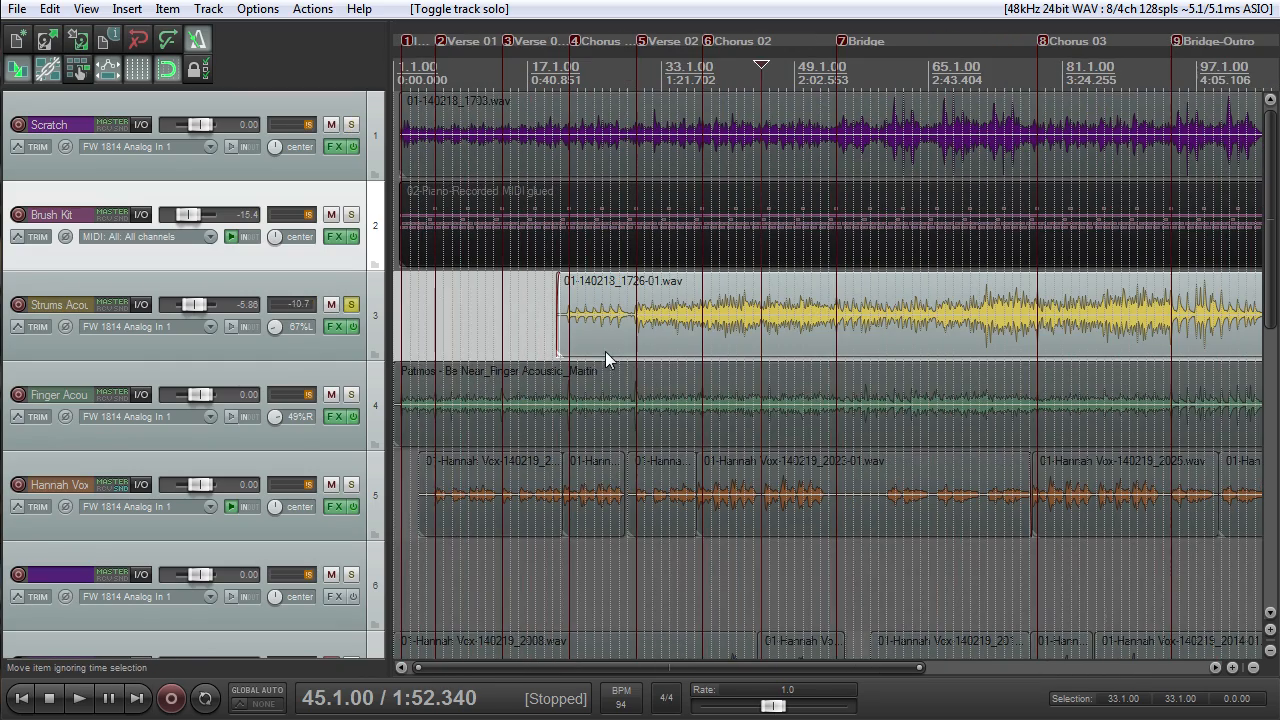
# - Switch the solo from Strums Acoustic to Finger Acoustic and listen to its opening from the project start
pyautogui.click(352, 394)
pyautogui.click(352, 305)
pyautogui.press('Home')
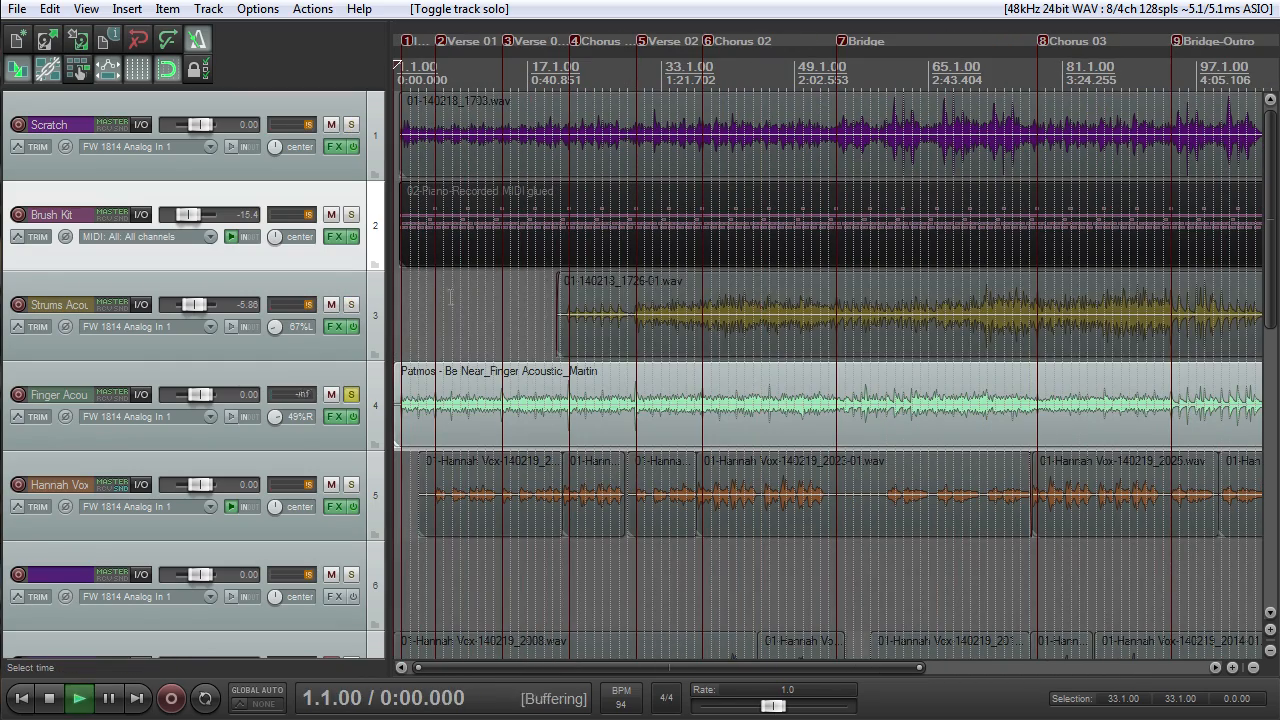
pyautogui.press('space')
pyautogui.scroll(5, 431, 300)
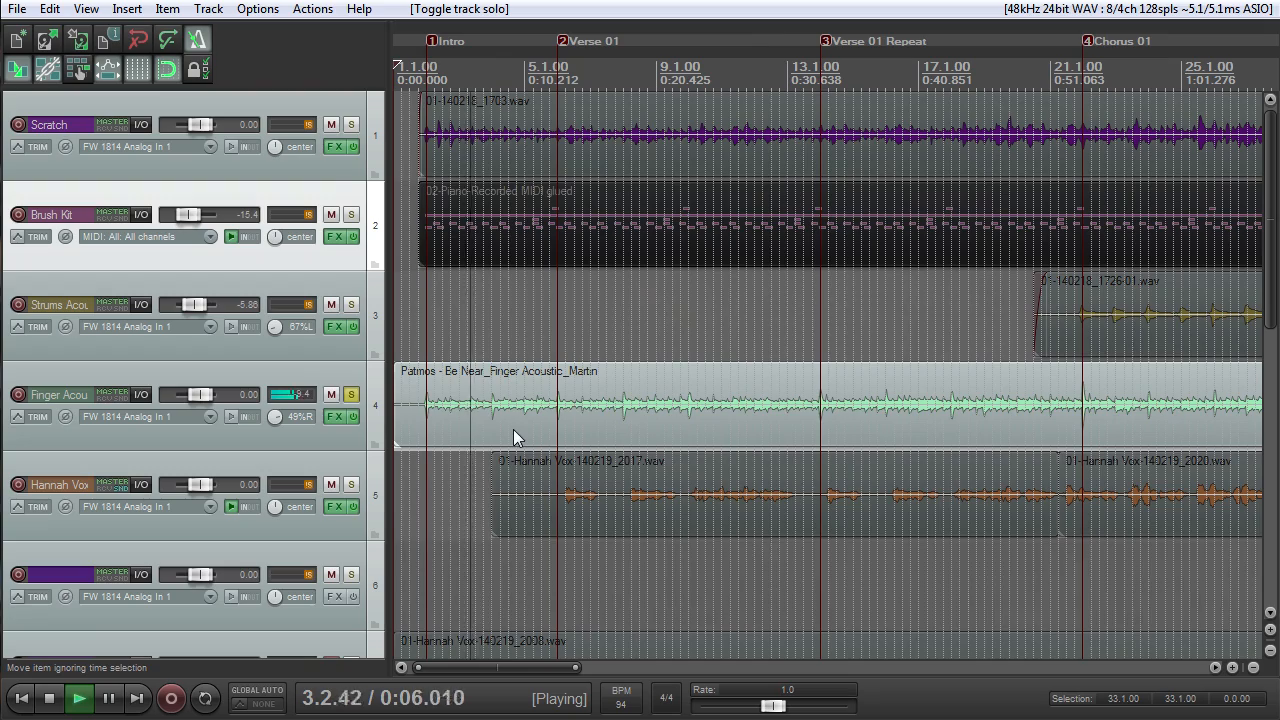
pyautogui.scroll(-2, 500, 433)
pyautogui.scroll(-2, 498, 434)
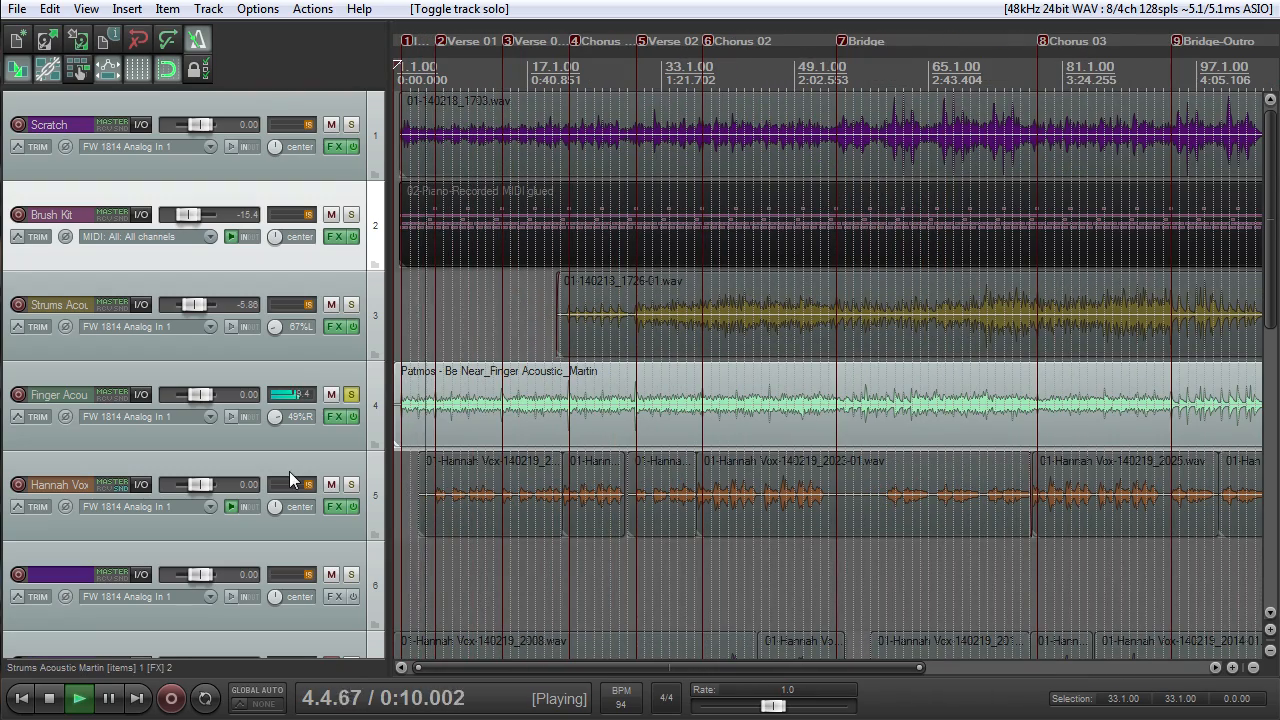
pyautogui.press('space')
# - Solo Strums Acoustic together with Finger Acoustic and play both from 35.1.00 in Verse 02
pyautogui.moveTo(576, 60); pyautogui.dragTo(623, 205)
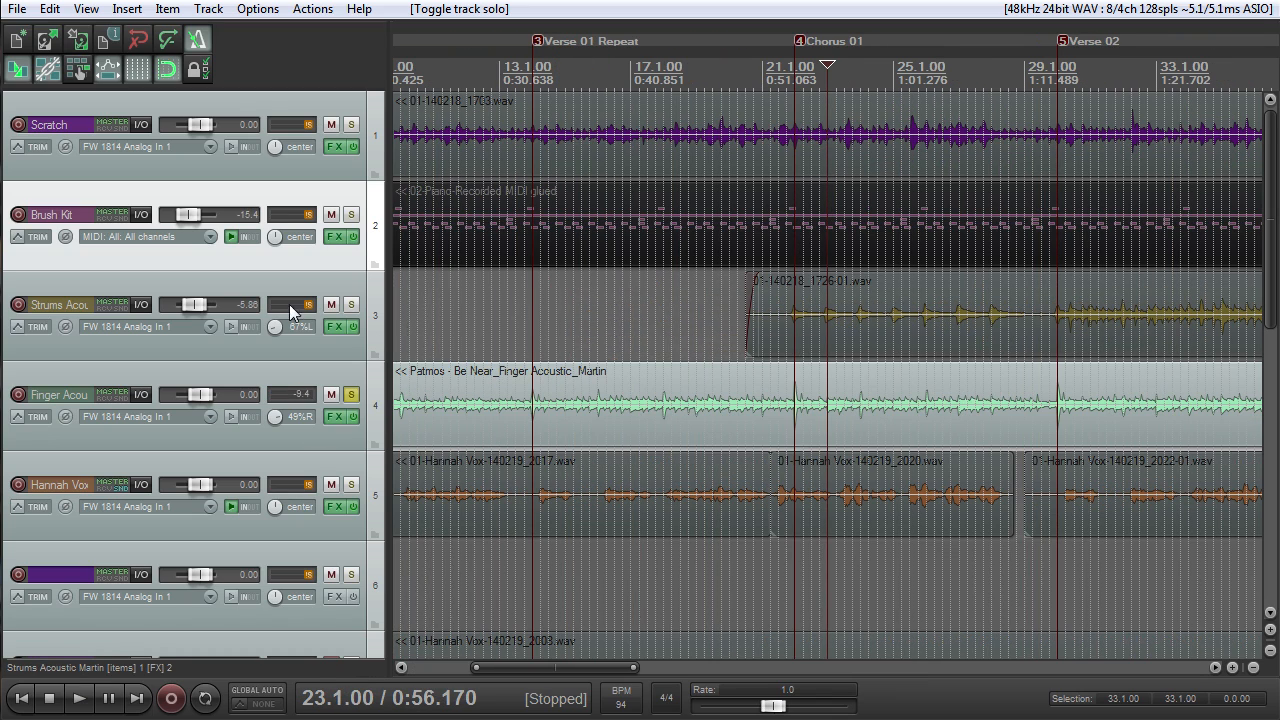
pyautogui.click(355, 304)
pyautogui.click(781, 55)
pyautogui.scroll(-4, 847, 191)
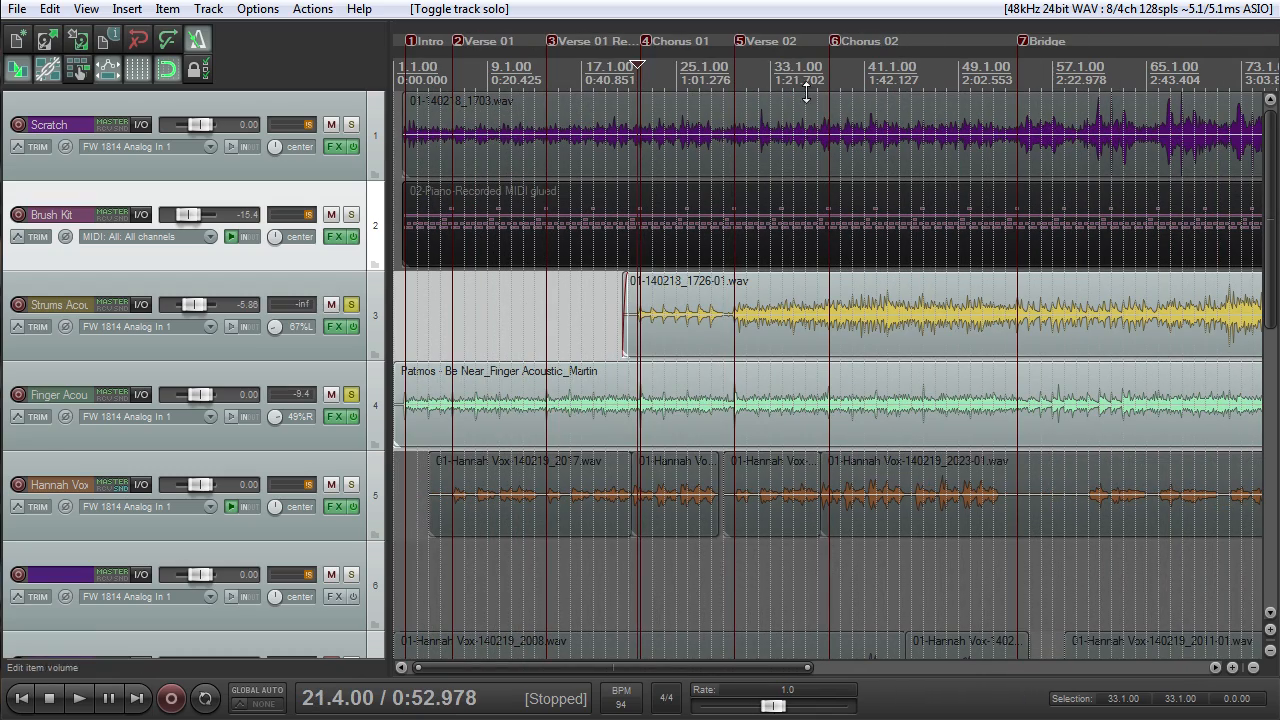
pyautogui.press('space')
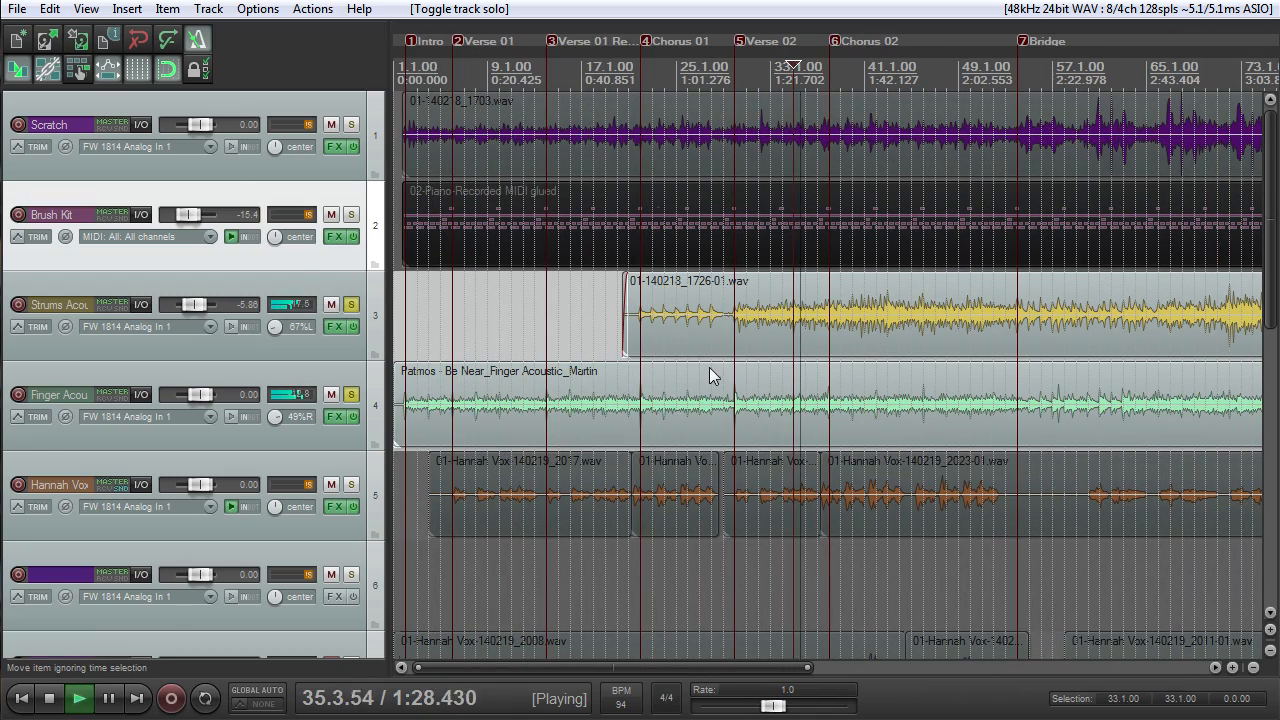
# - Look at the effects chain of the Strums Acoustic track, close it and view the whole song
pyautogui.click(334, 326)
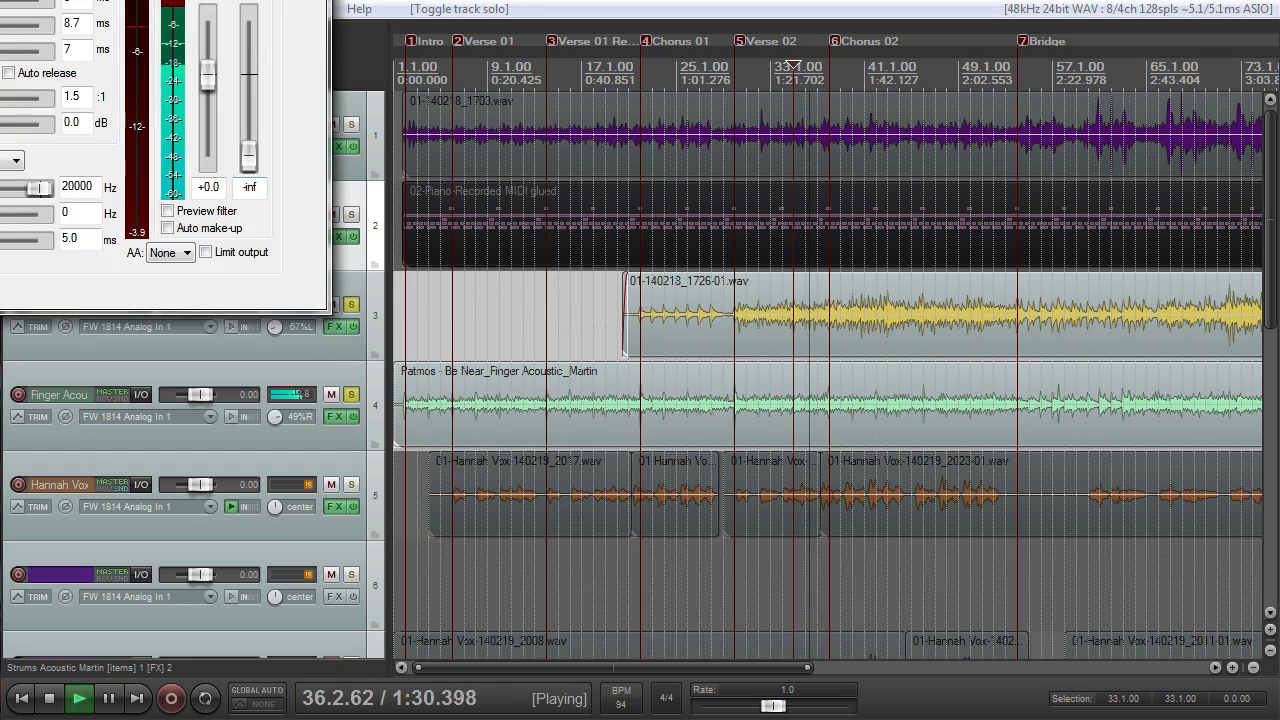
pyautogui.moveTo(240, 0); pyautogui.dragTo(665, 60)
pyautogui.click(738, 60)
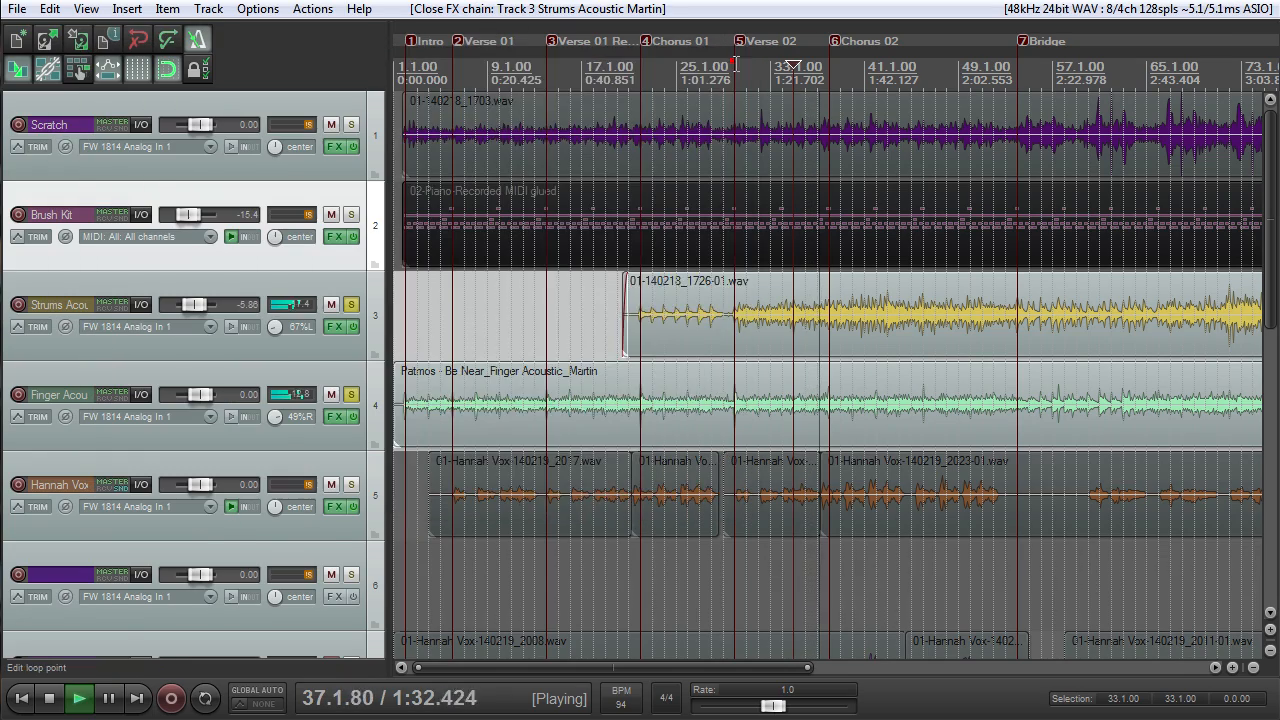
pyautogui.scroll(-4, 820, 320)
pyautogui.scroll(4, 820, 313)
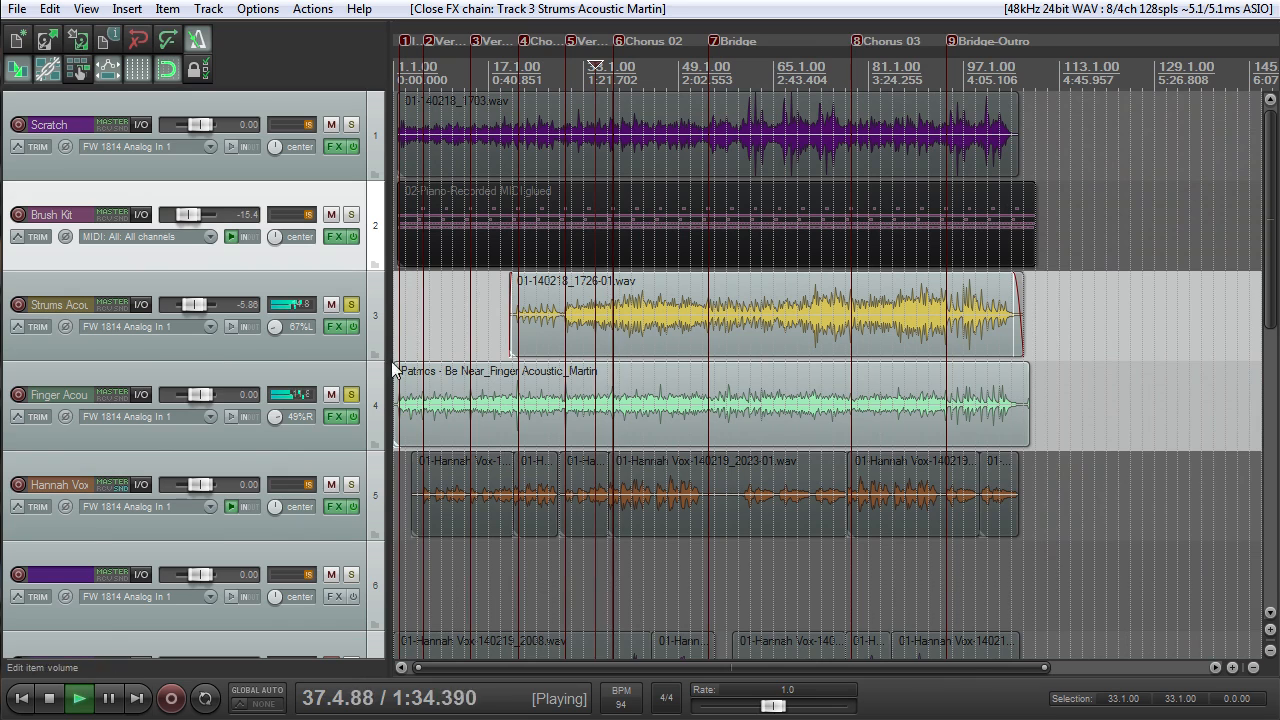
# - Bypass the effects on the Strums Acoustic and Finger Acoustic tracks and stop the playback
pyautogui.click(353, 326)
pyautogui.click(353, 424)
pyautogui.press('space')
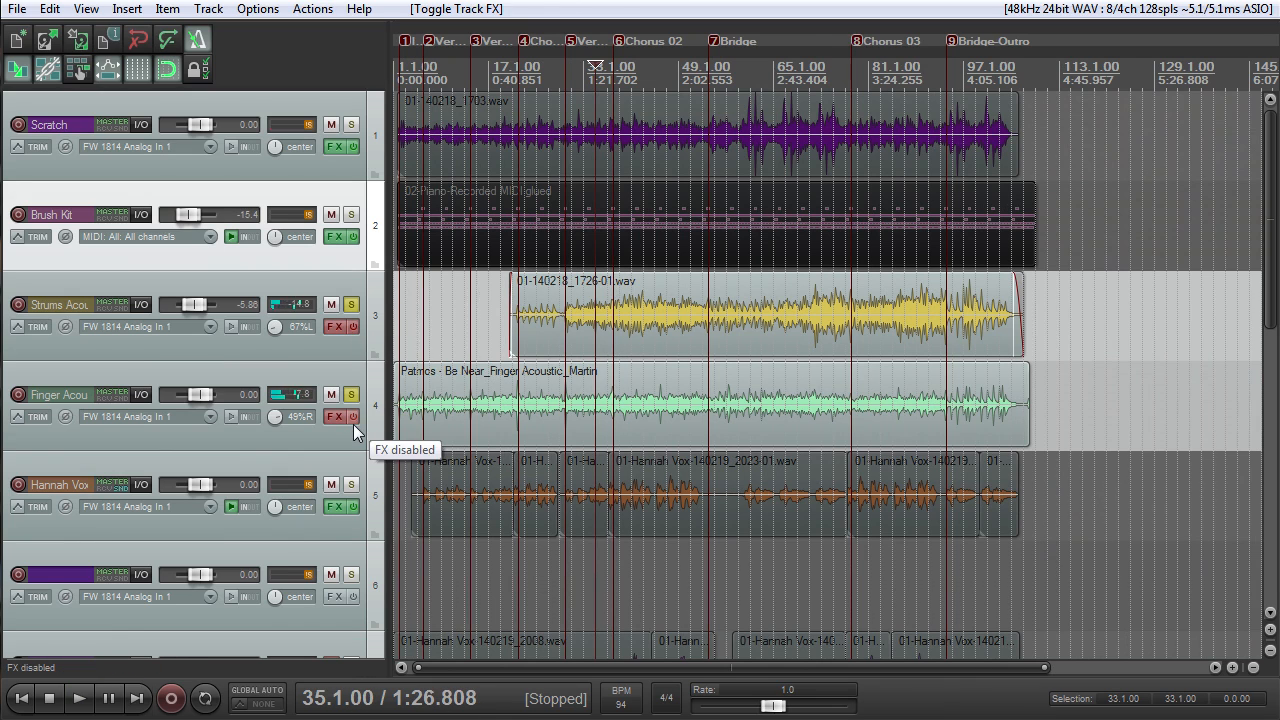
# - Play Finger Acoustic from just before Verse 01 Repeat, trying its pan at center and then at 44% right
pyautogui.click(462, 70)
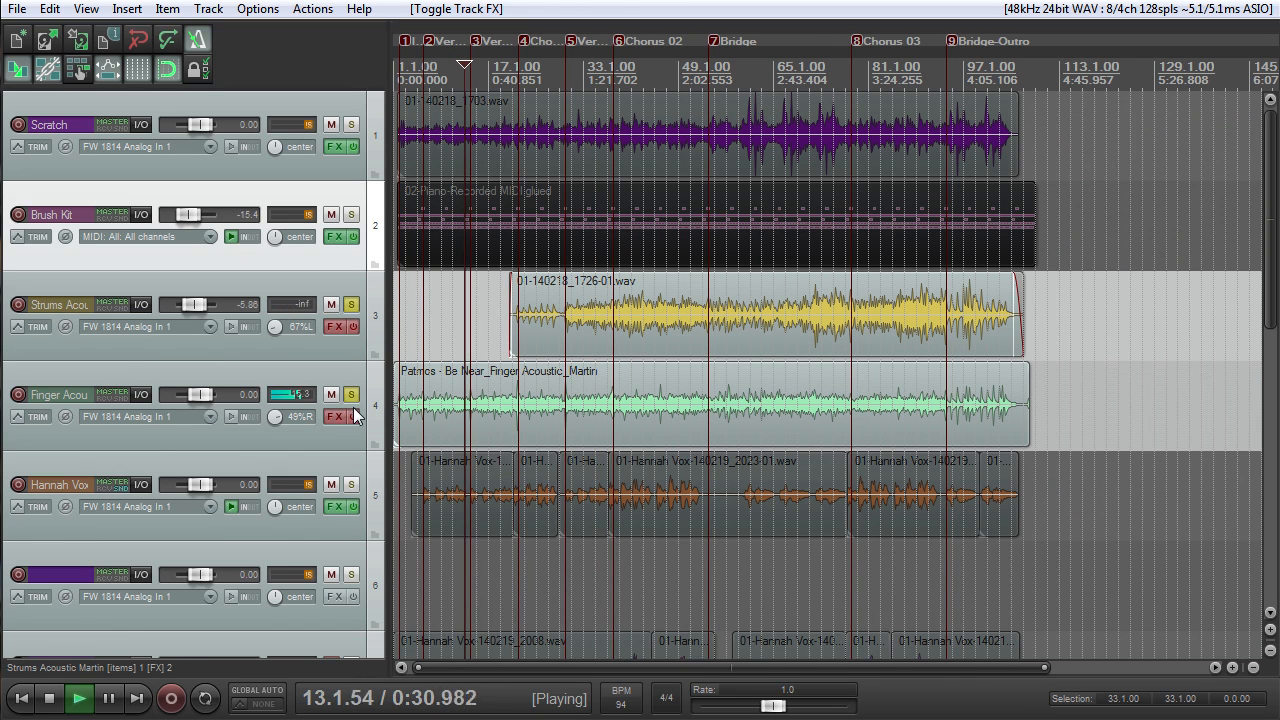
pyautogui.scroll(4, 452, 405)
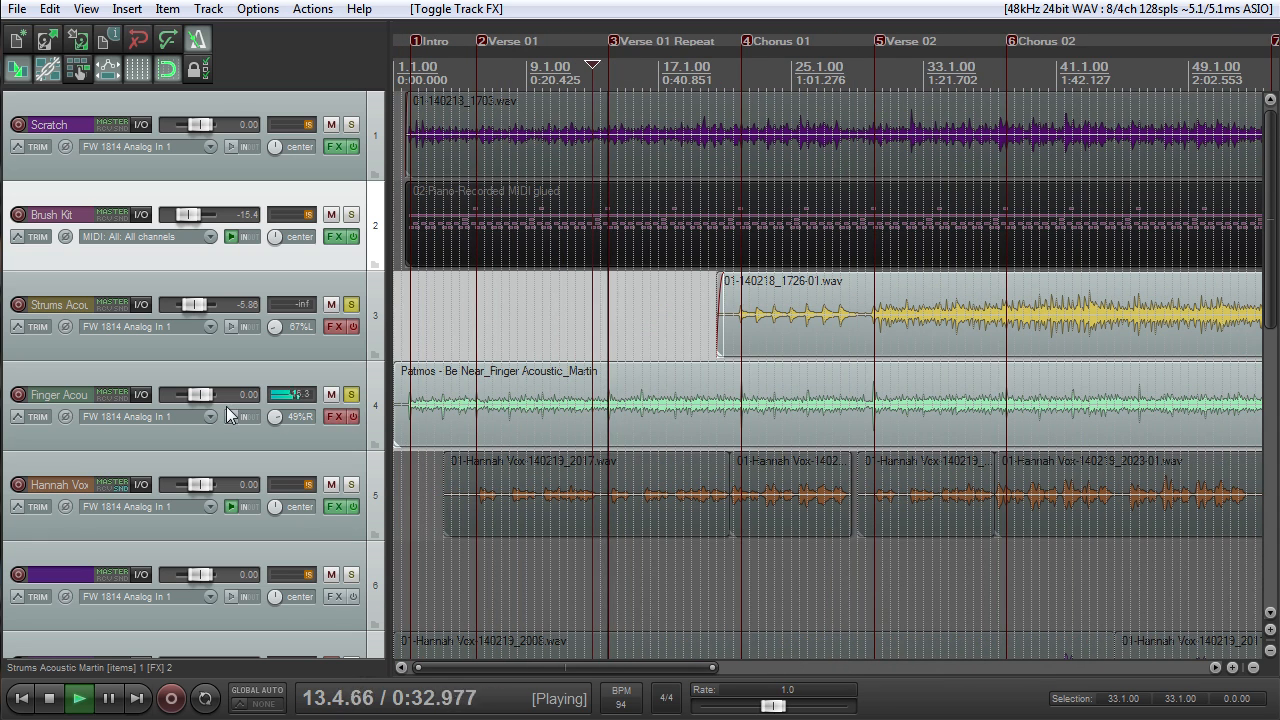
pyautogui.doubleClick(277, 416)
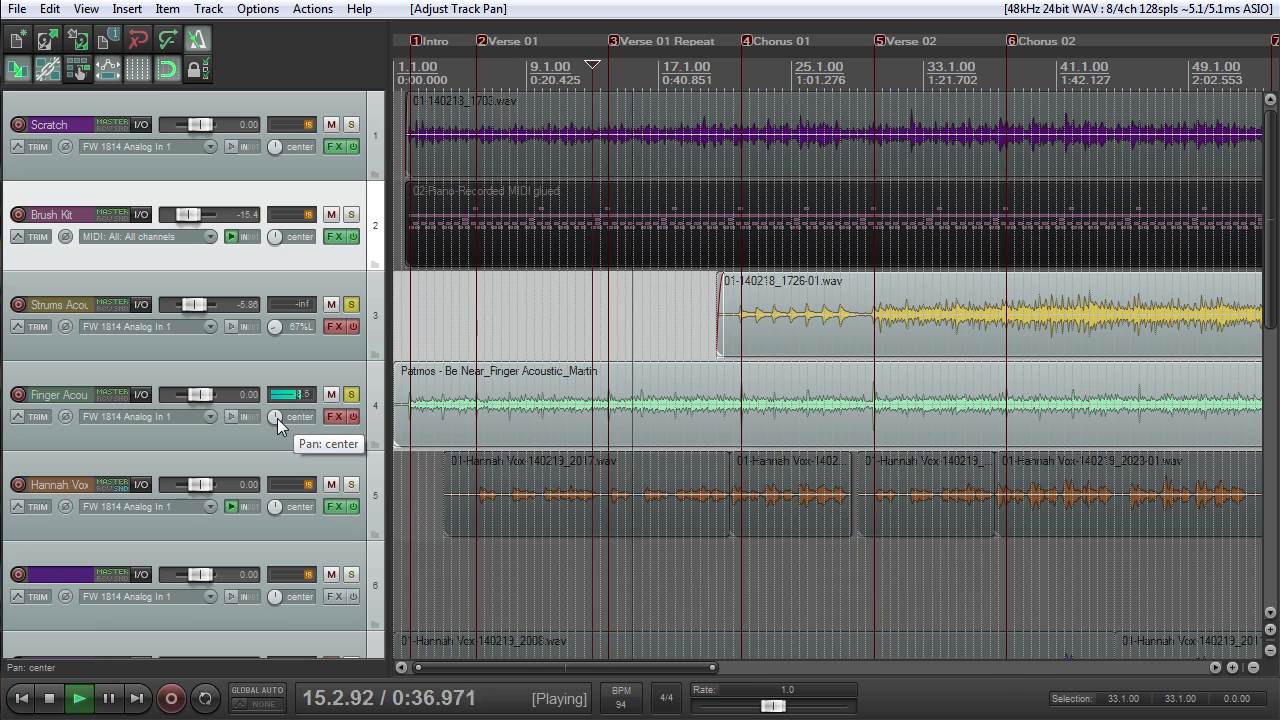
pyautogui.press('space')
pyautogui.moveTo(277, 418); pyautogui.dragTo(284, 414)
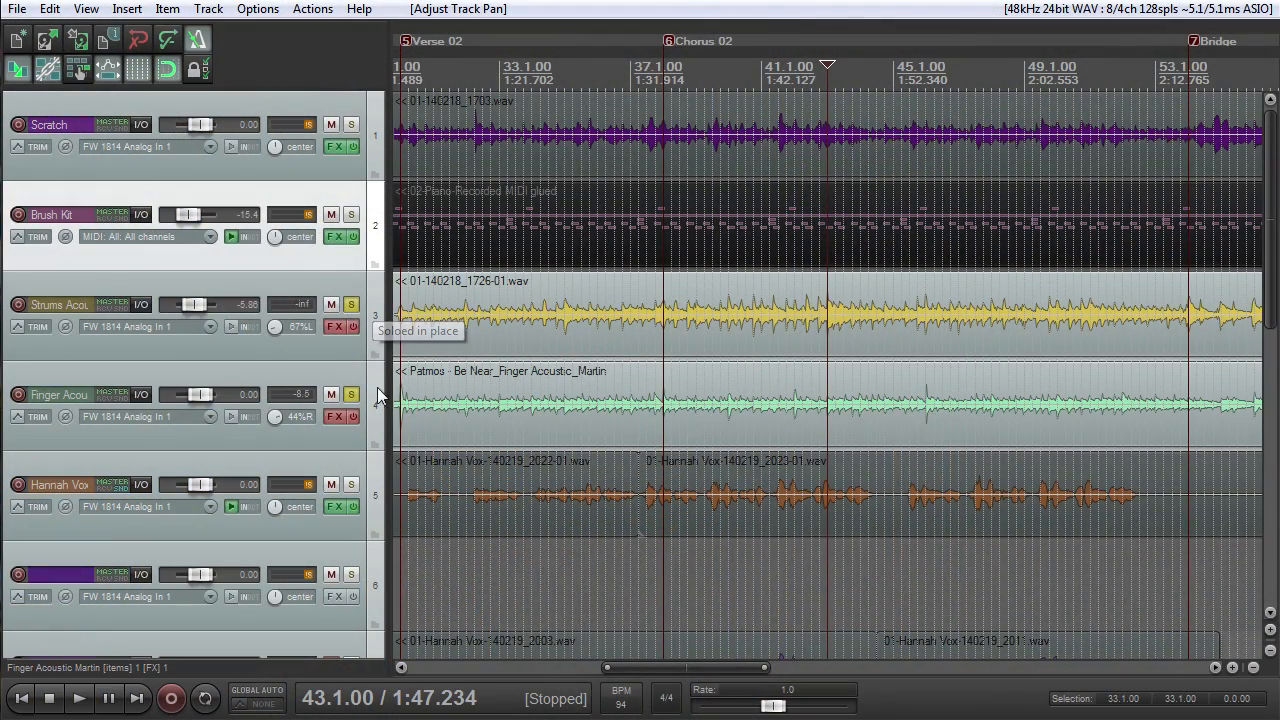
# - Unsolo Finger Acoustic to hear Strums Acoustic alone from 43.1.00, and solo Finger Acoustic again during playback
pyautogui.click(364, 399)
pyautogui.click(353, 394)
pyautogui.press('space')
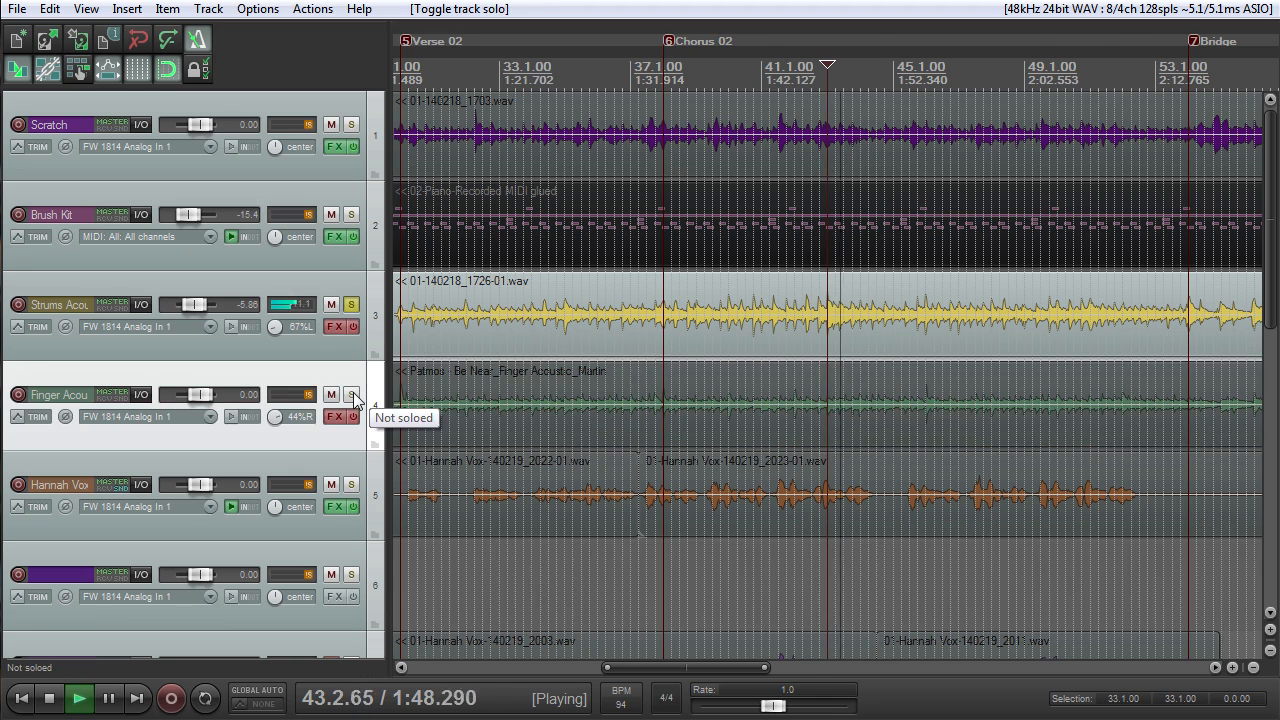
pyautogui.scroll(-3, 904, 330)
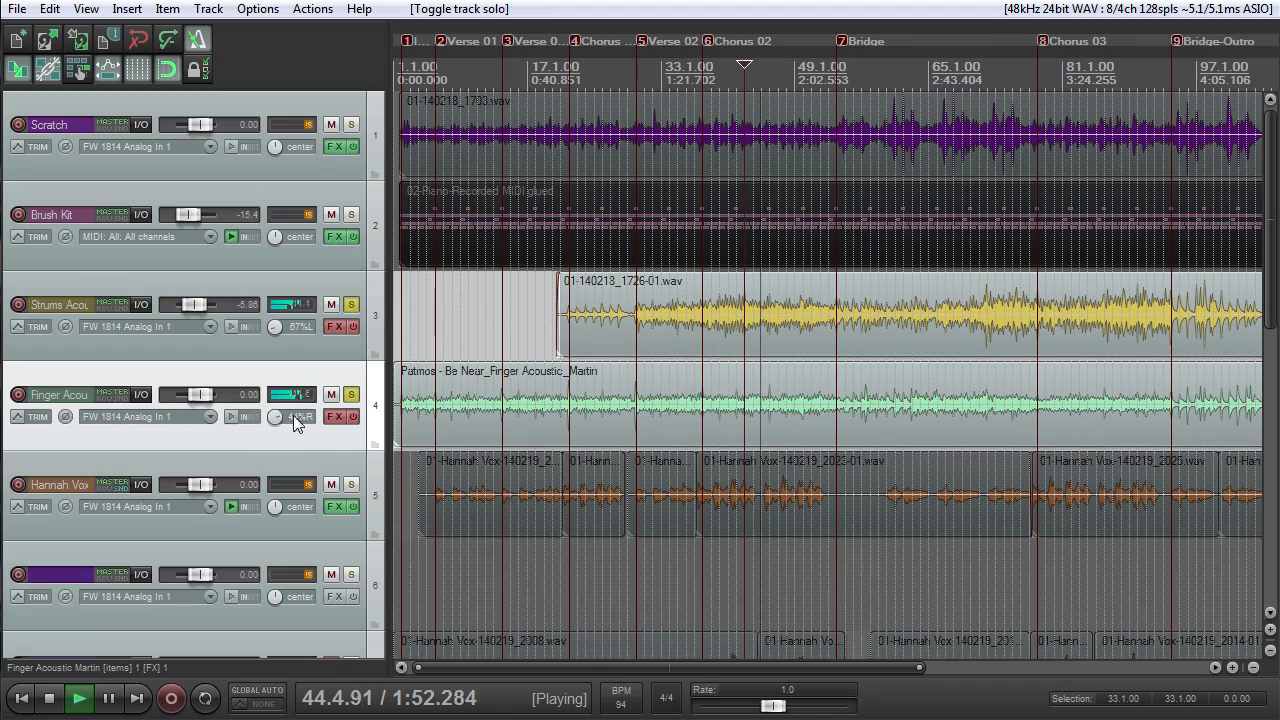
# - Pan Finger Acoustic to 51% right, listen to both guitars together and stop the playback
pyautogui.scroll(4, 278, 422)
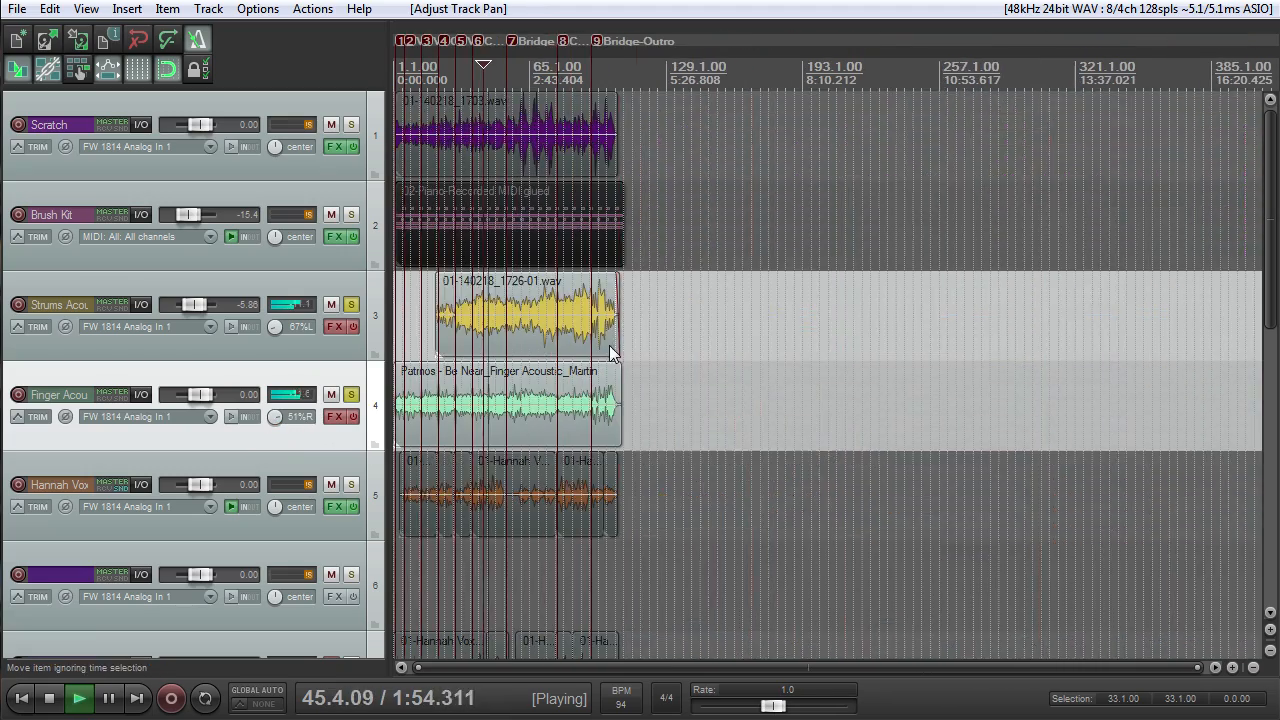
pyautogui.scroll(-3, 609, 345)
pyautogui.scroll(4, 616, 351)
pyautogui.scroll(-5, 617, 351)
pyautogui.scroll(2, 617, 351)
pyautogui.scroll(3, 620, 353)
pyautogui.press('space')
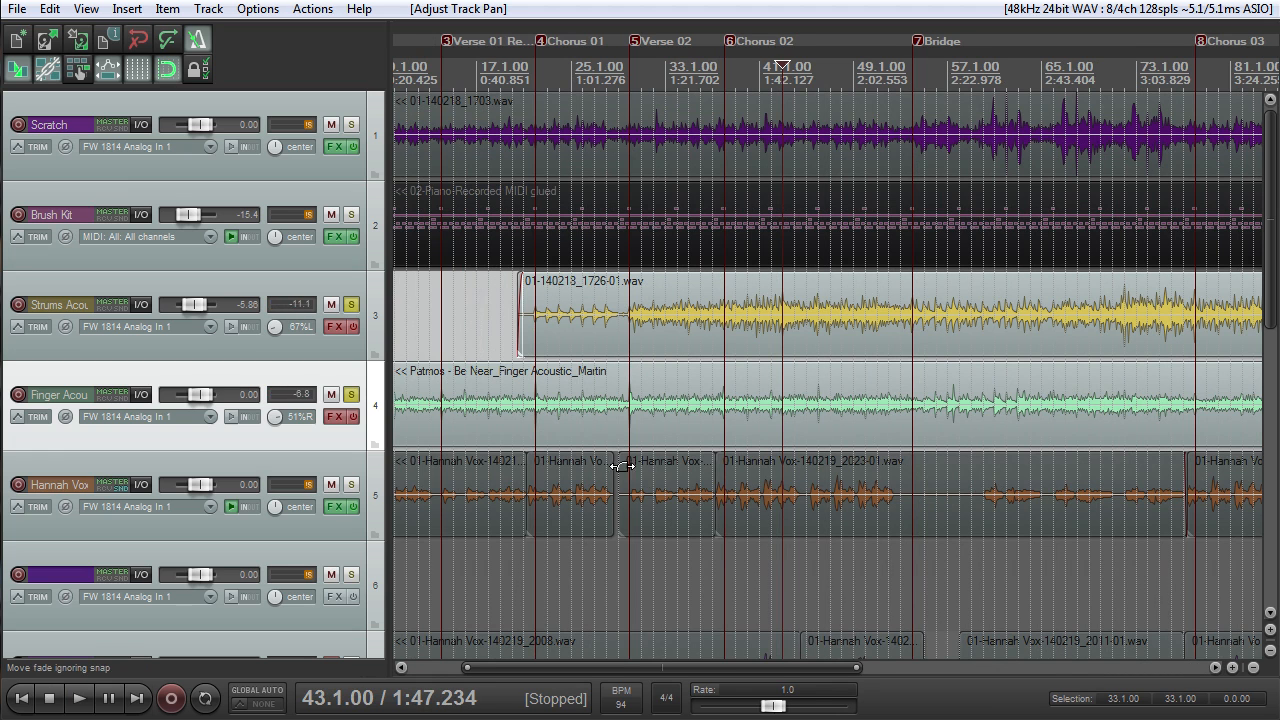
pyautogui.scroll(-3, 630, 460)
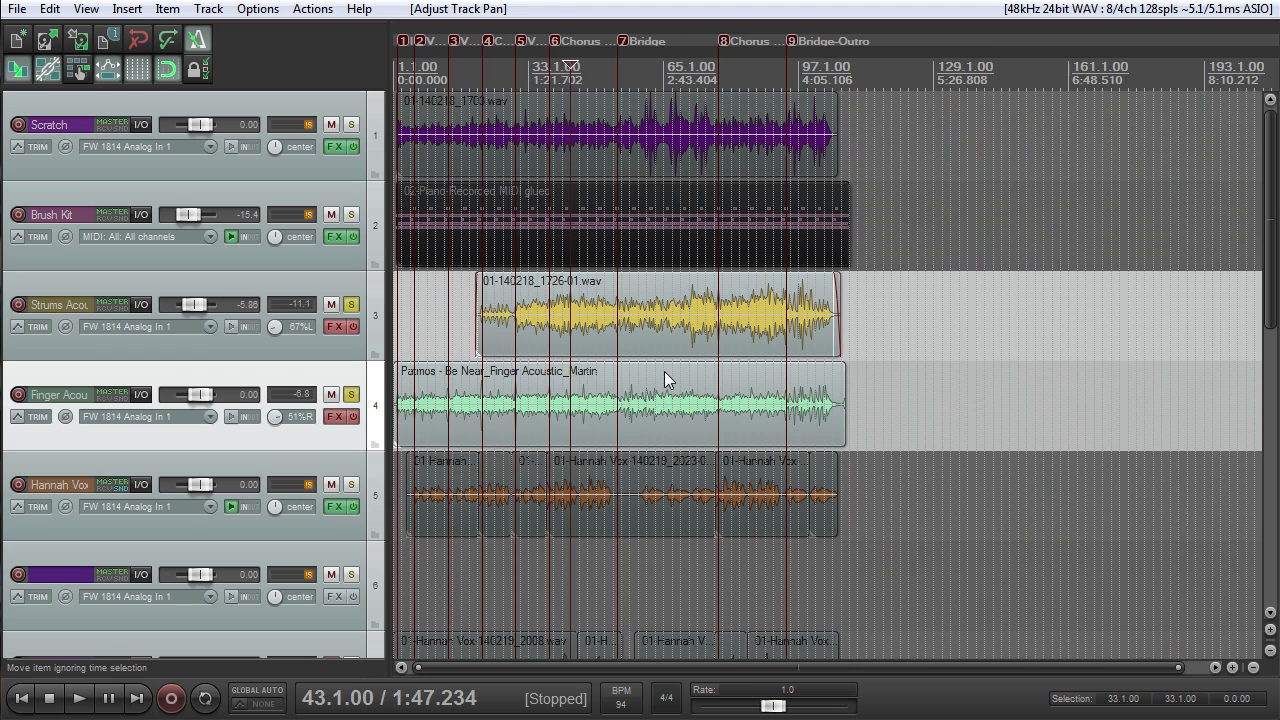
# - Re-enable the effects on Finger Acoustic and Strums Acoustic and switch to the 75 BPM Fire project
pyautogui.click(354, 418)
pyautogui.click(352, 327)
pyautogui.click(16, 10)
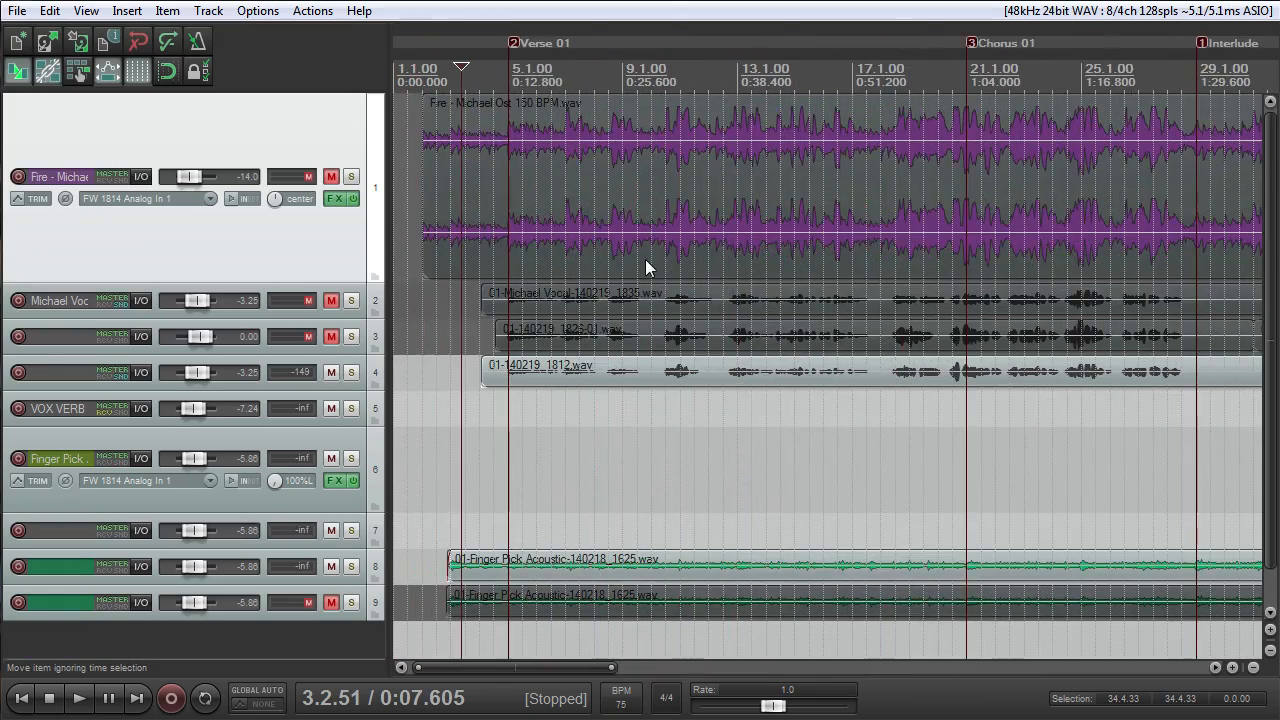
# - Unmute and solo the Fire backing track at 0.00 dB and play it from 2.1.11 while examining its waveform
pyautogui.scroll(-3, 666, 262)
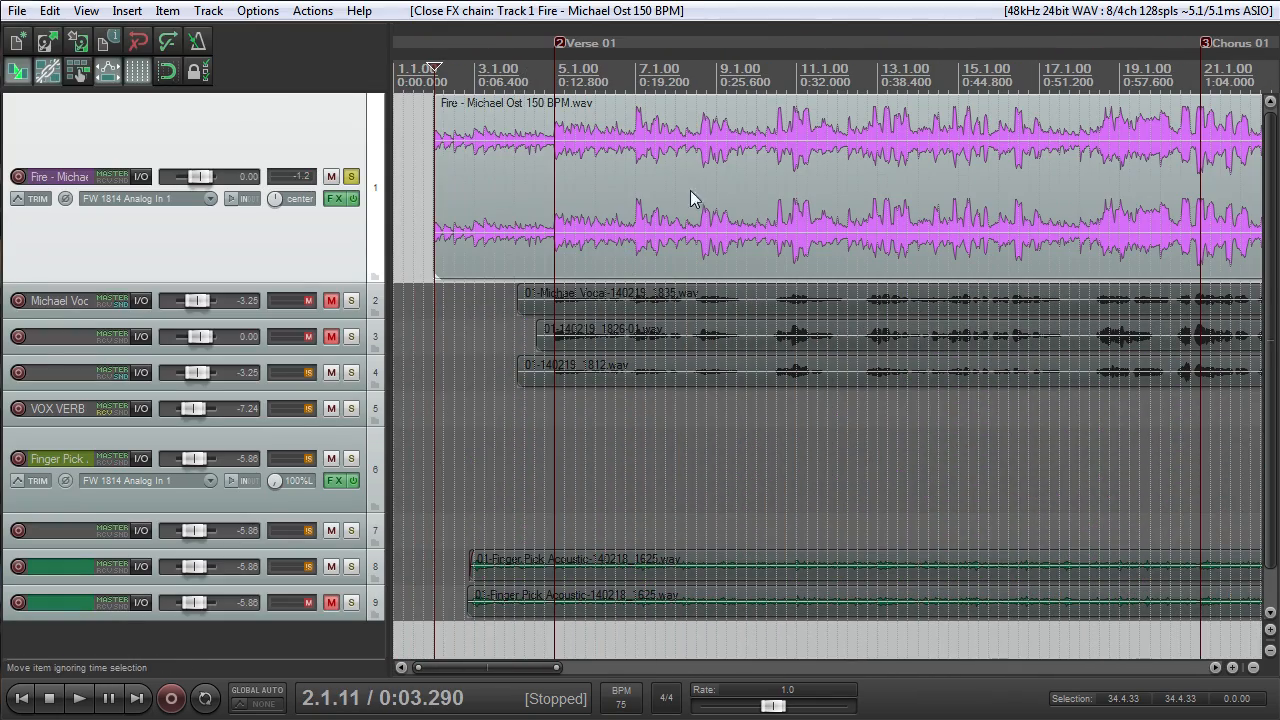
pyautogui.scroll(3, 690, 192)
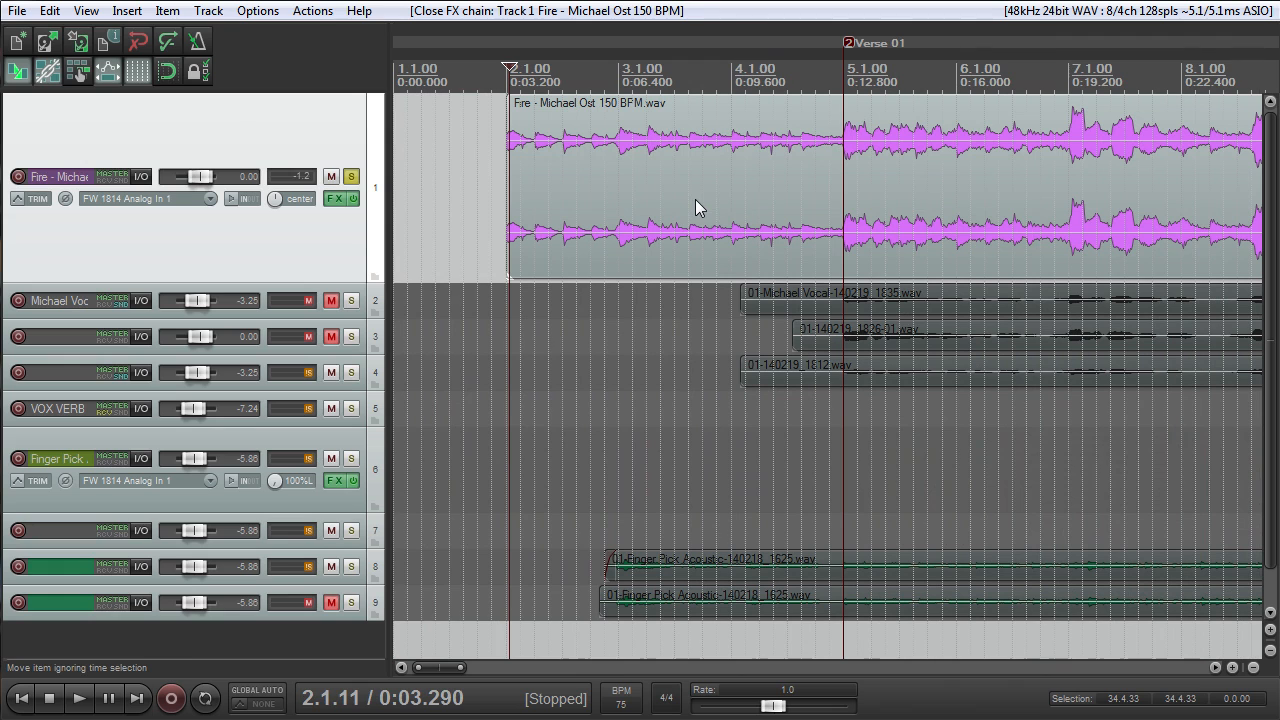
pyautogui.press('space')
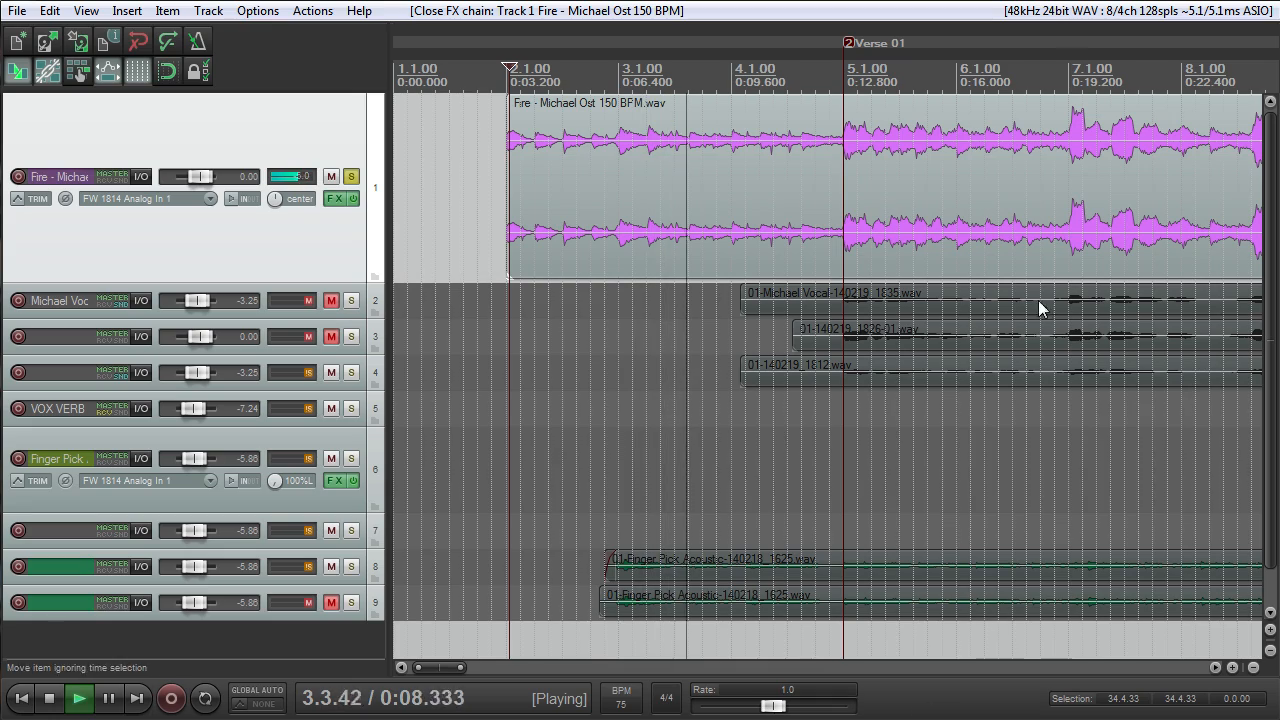
pyautogui.scroll(-10, 889, 225)
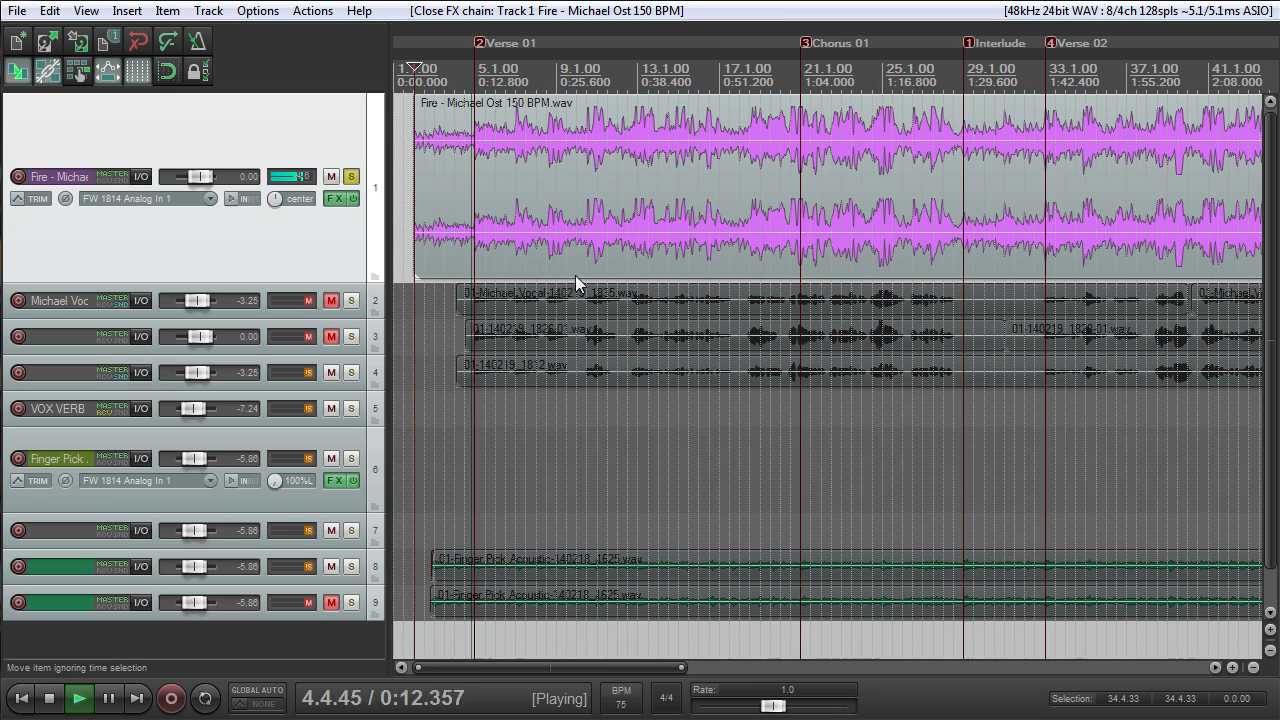
pyautogui.scroll(8, 590, 250)
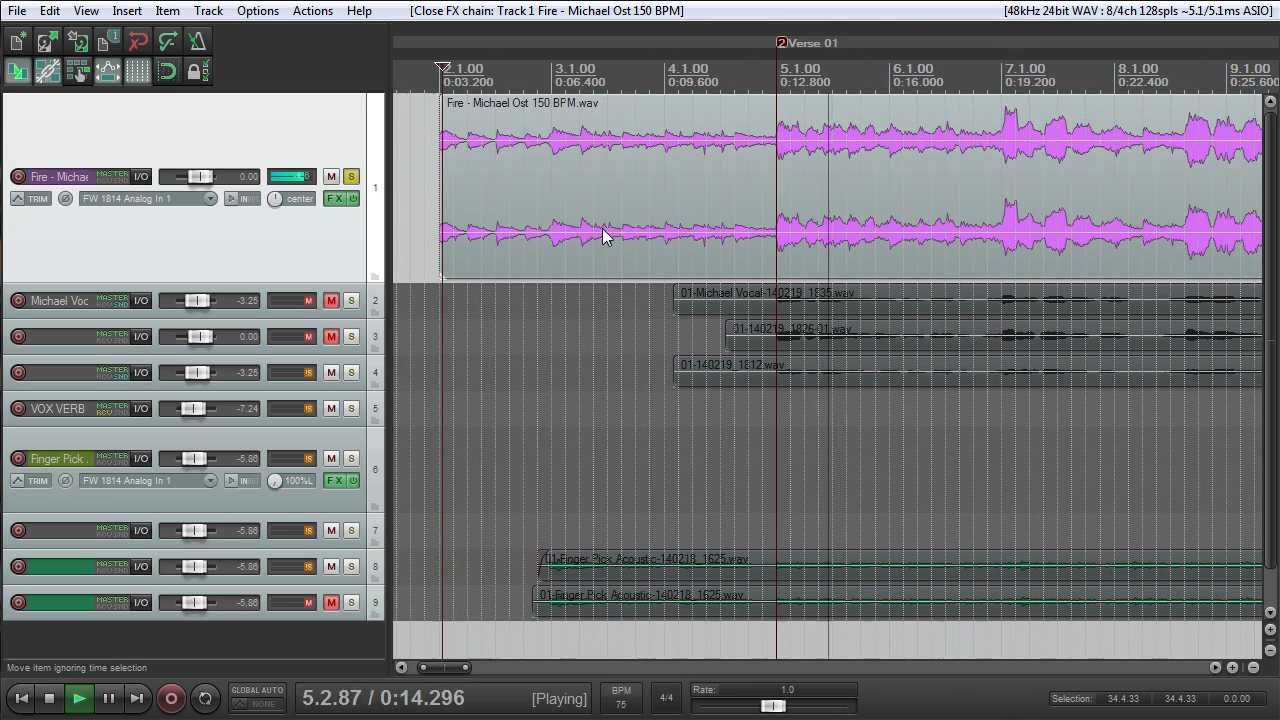
pyautogui.scroll(-6, 603, 233)
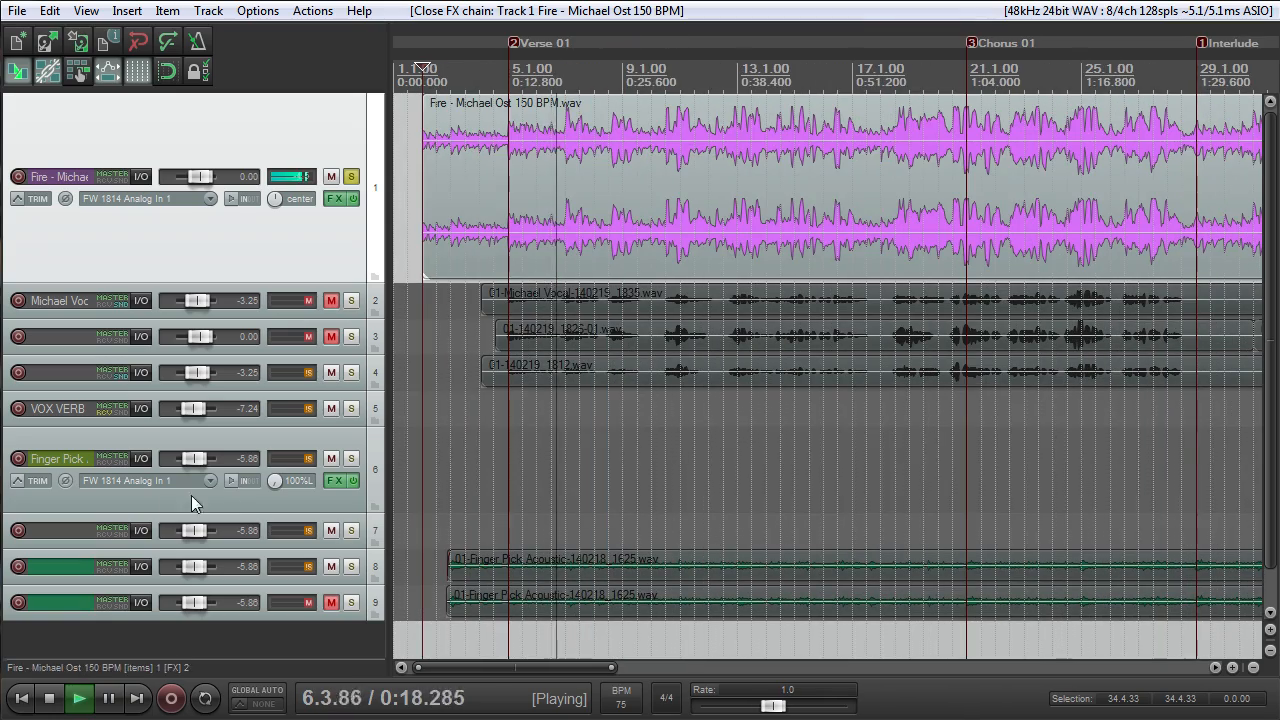
pyautogui.scroll(3, 771, 186)
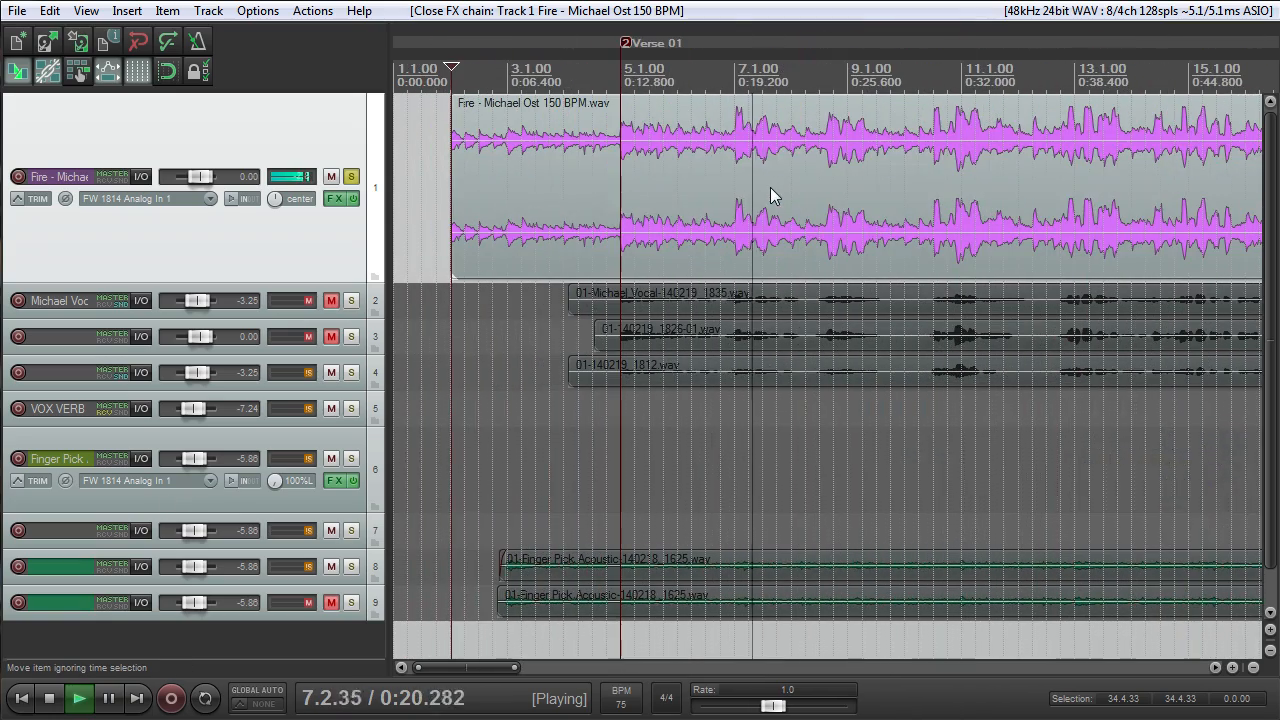
# - Stop the Fire backing track playback and examine its waveform through the intro and into Verse 01
pyautogui.scroll(-5, 767, 188)
pyautogui.scroll(3, 753, 195)
pyautogui.scroll(-2, 753, 195)
pyautogui.scroll(4, 753, 200)
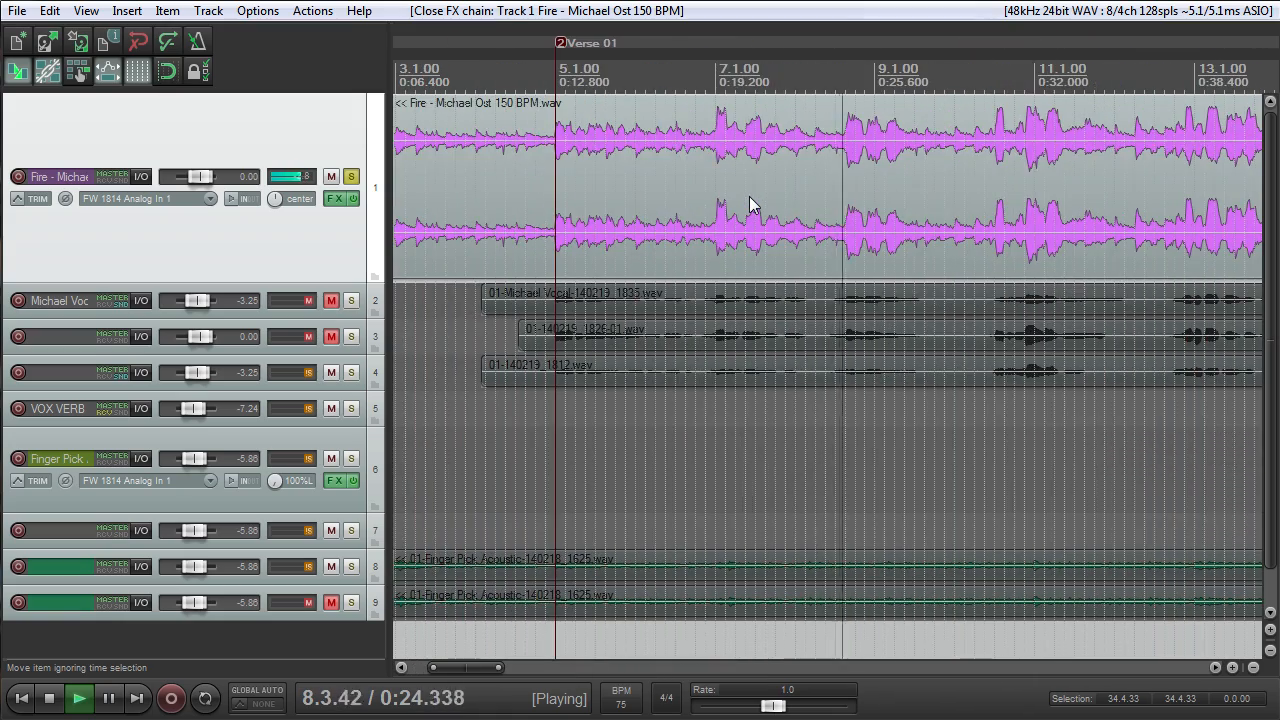
pyautogui.press('space')
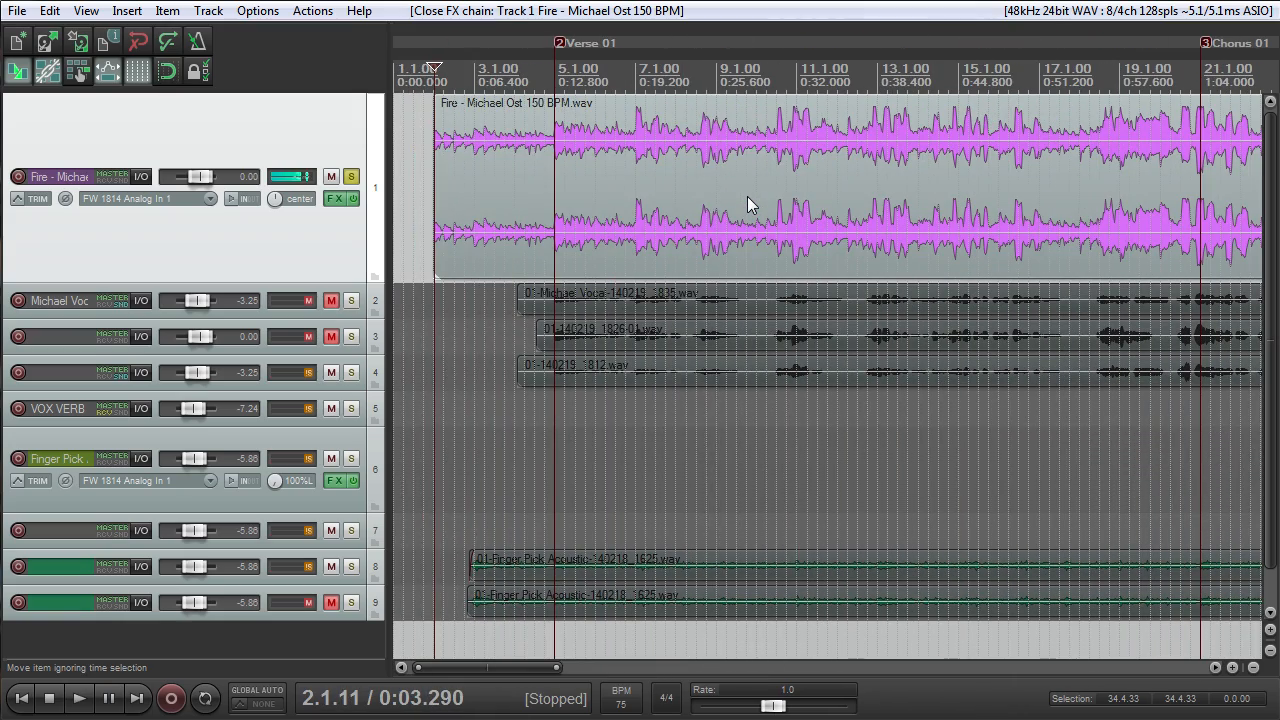
pyautogui.scroll(3, 675, 185)
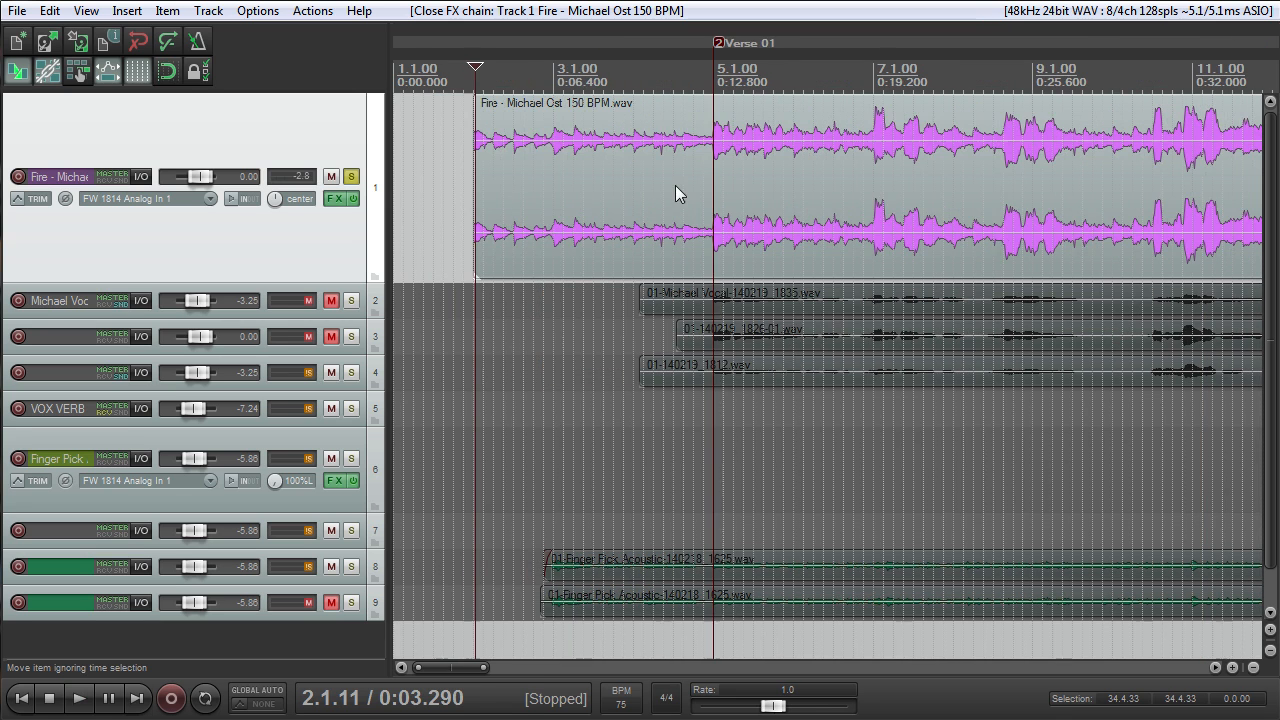
pyautogui.scroll(3, 704, 207)
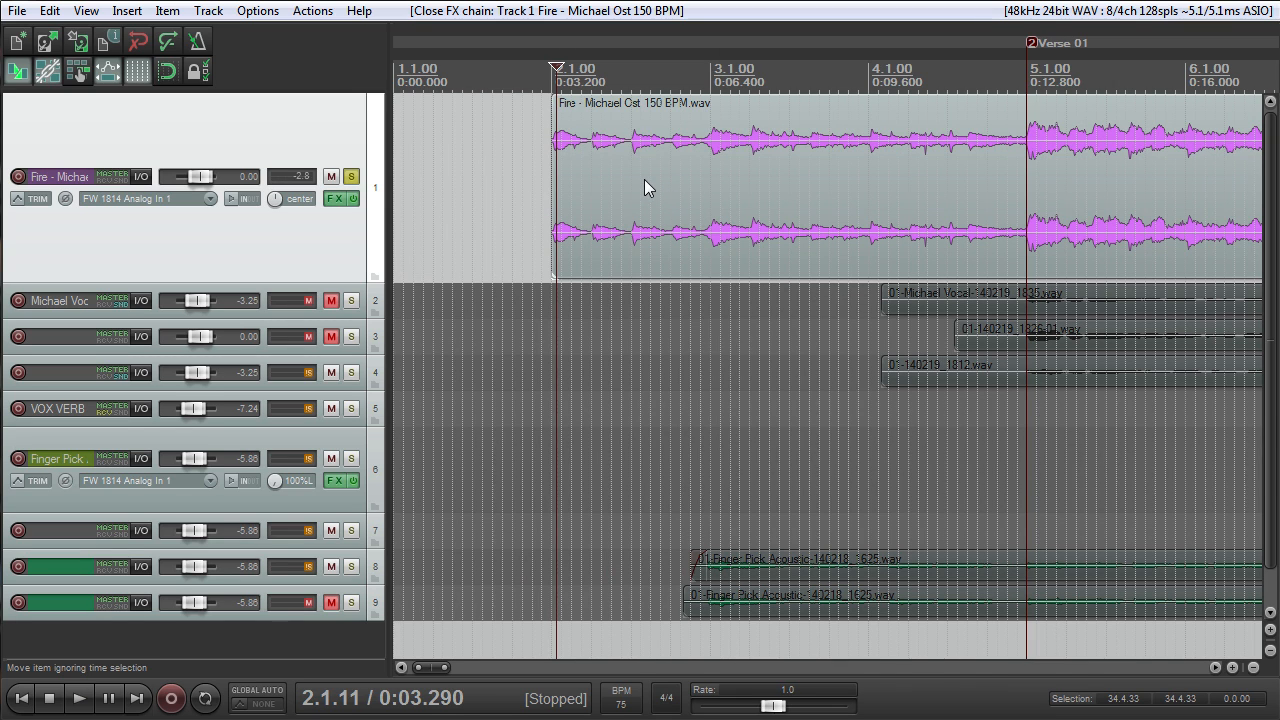
pyautogui.scroll(-3, 690, 177)
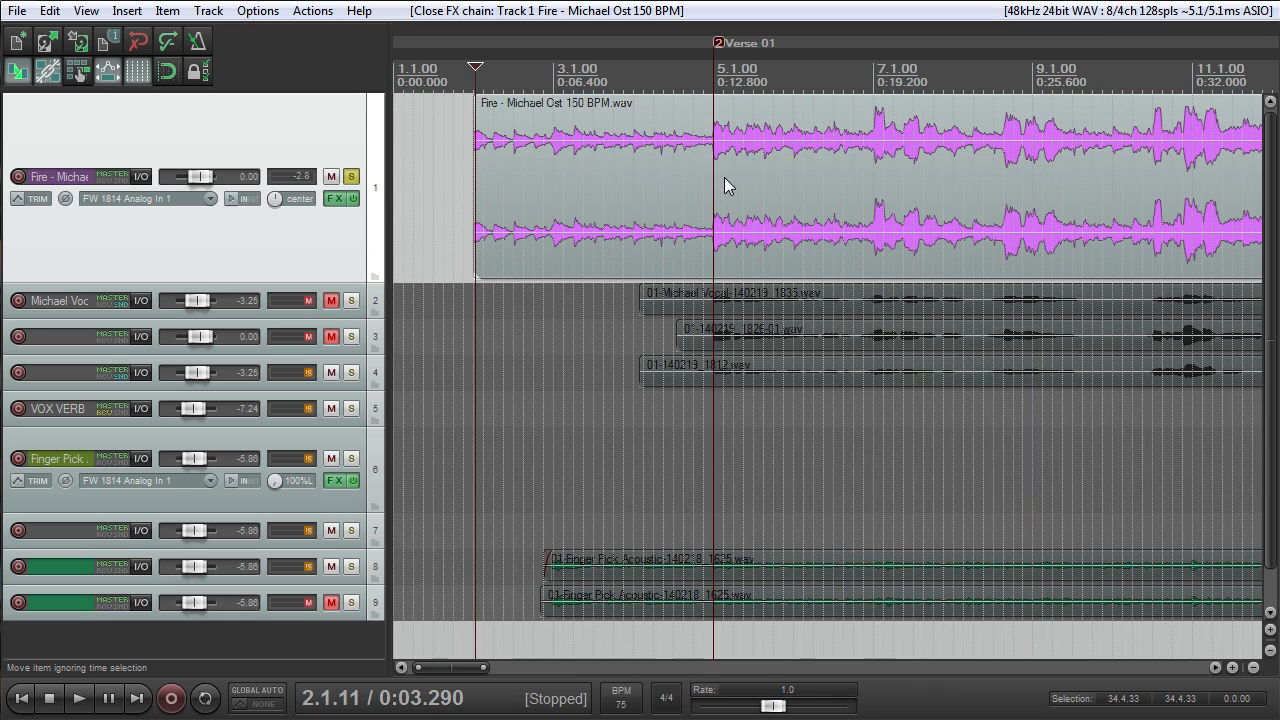
pyautogui.scroll(6, 722, 180)
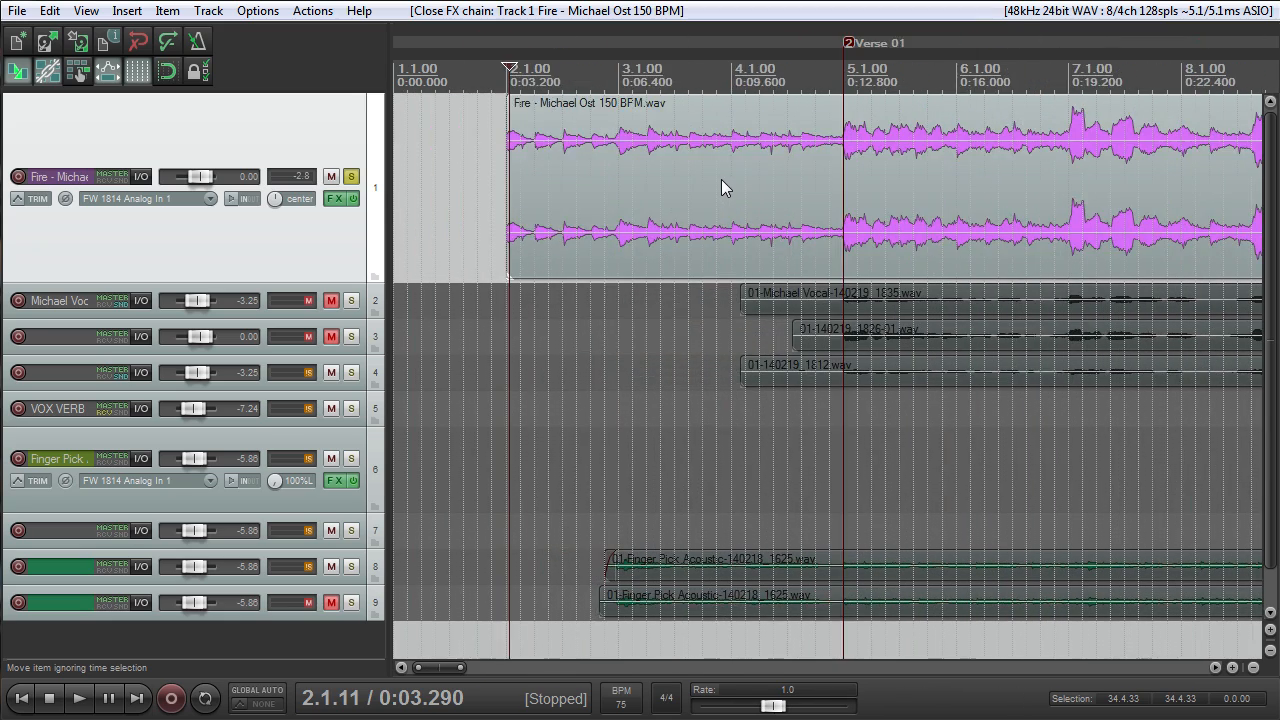
pyautogui.scroll(-4, 740, 190)
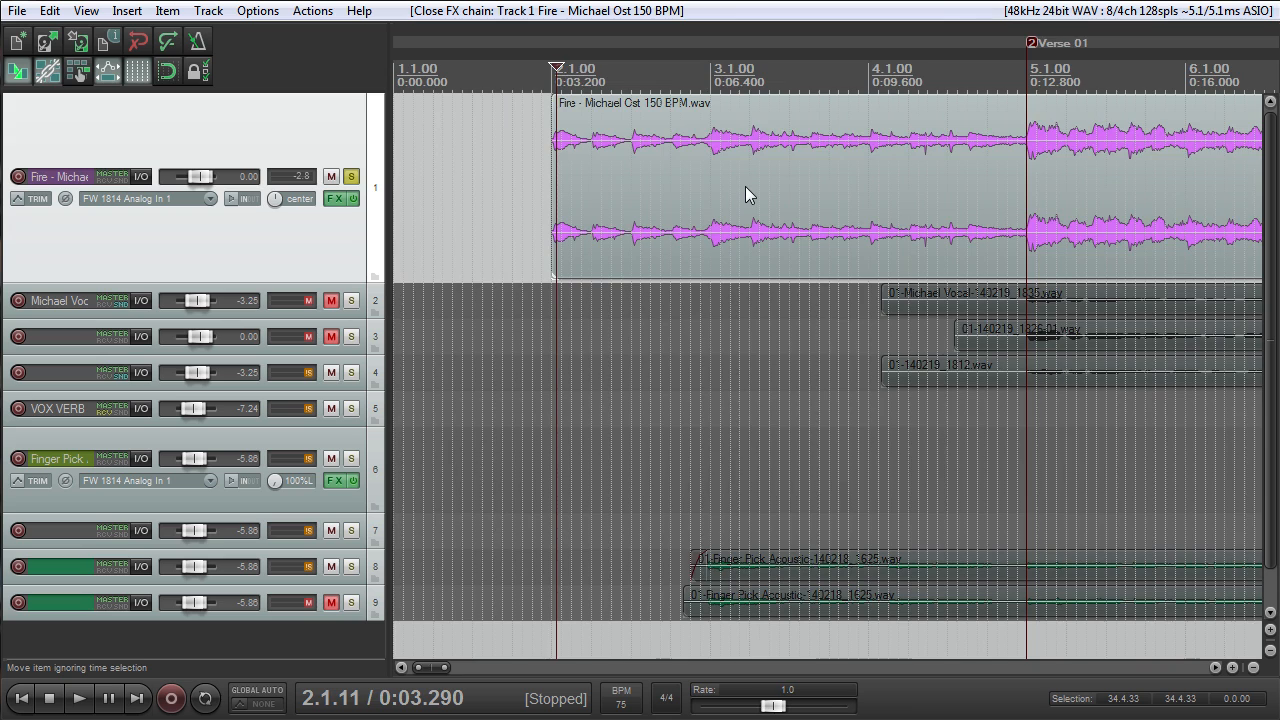
pyautogui.scroll(2, 745, 186)
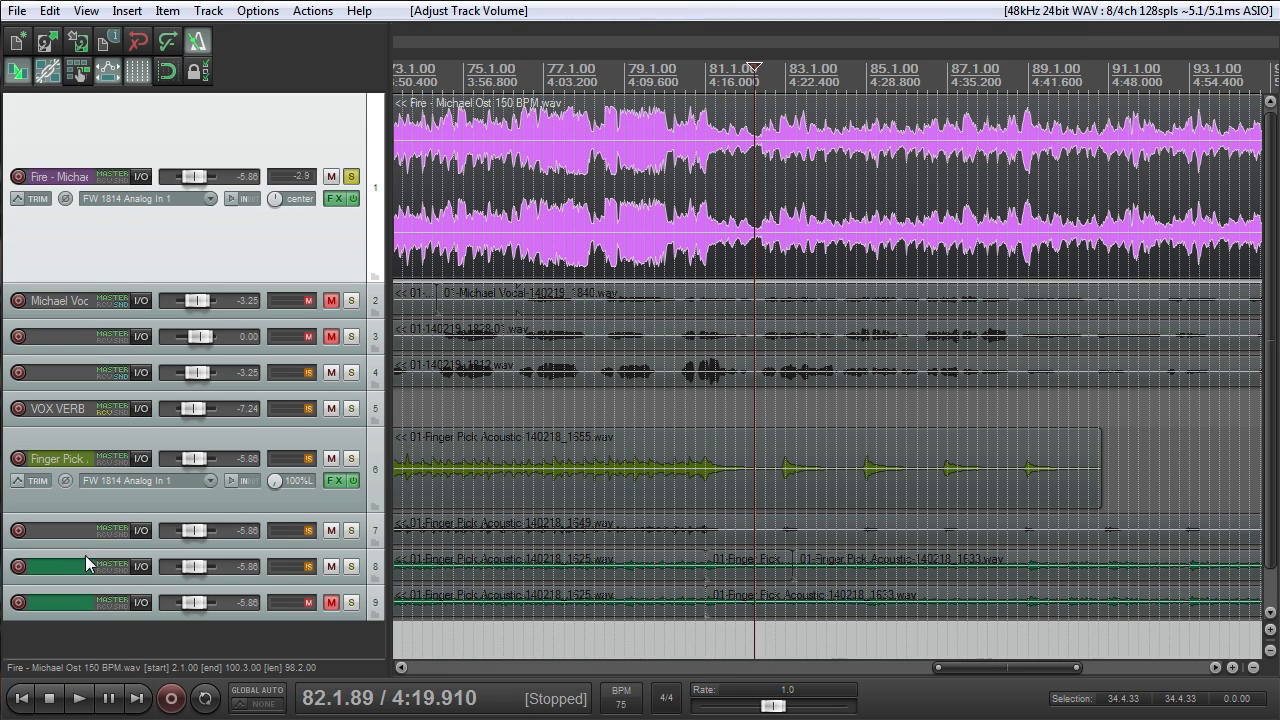
# - Move the three unmuted acoustic guitar tracks directly below the Fire backing track and turn off the backing track's solo
pyautogui.click(83, 556)
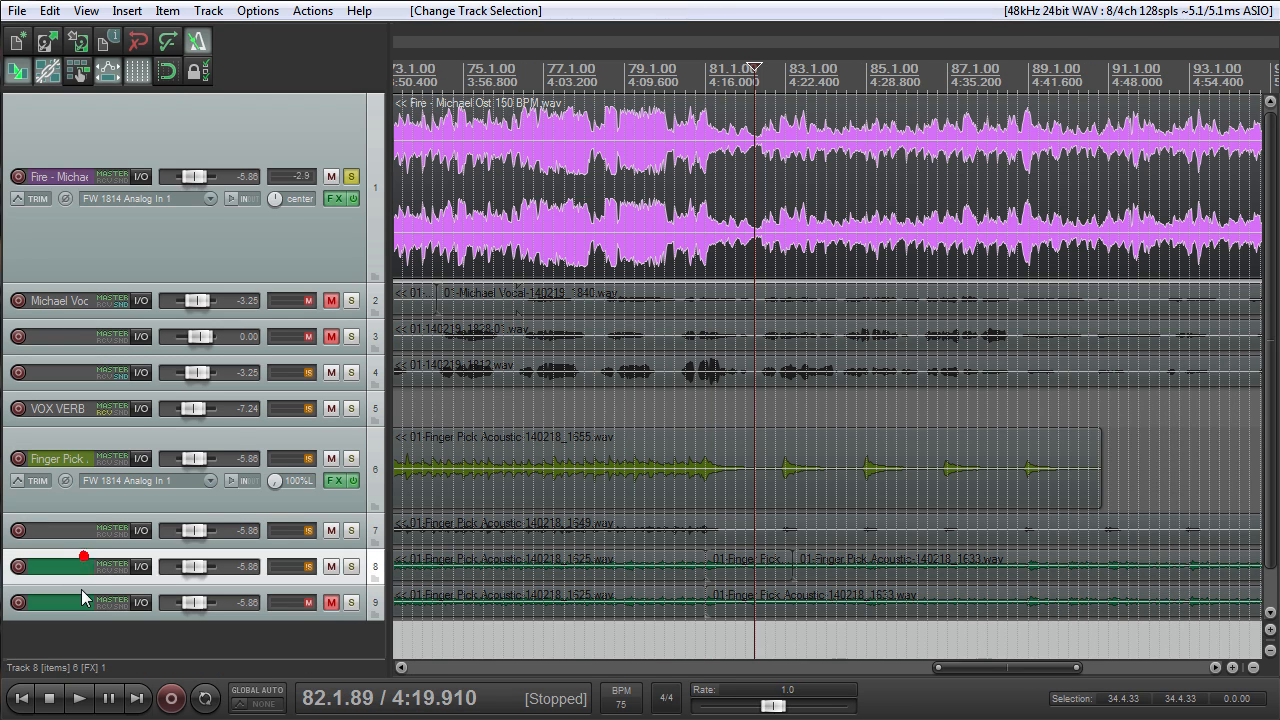
pyautogui.moveTo(80, 578); pyautogui.dragTo(408, 300)
pyautogui.click(343, 299)
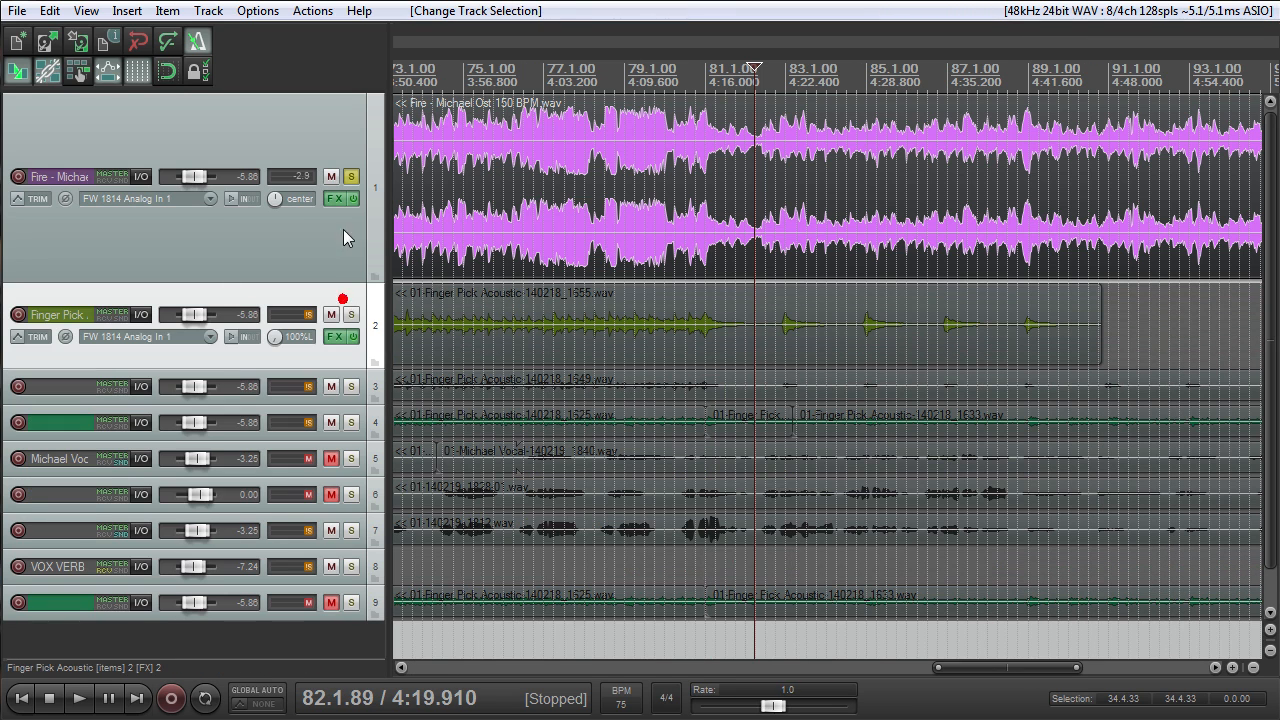
pyautogui.click(352, 176)
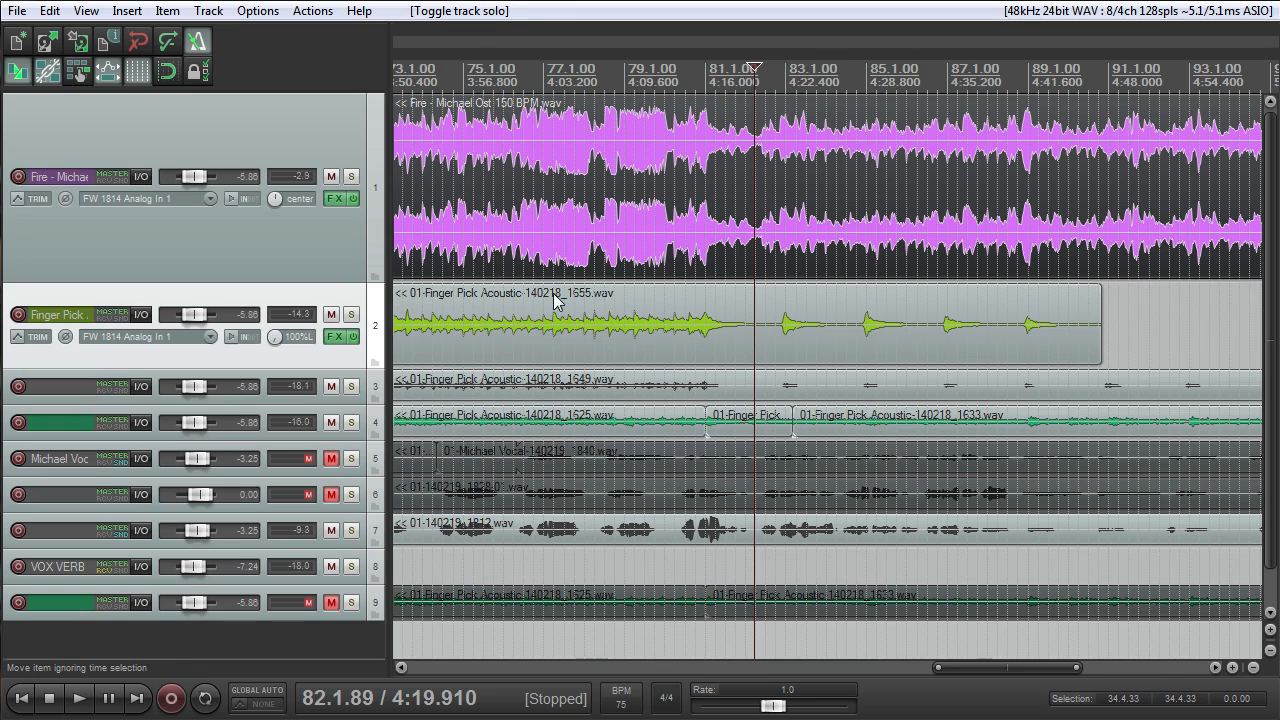
# - Mute the remaining active vocal track and the VOX VERB track
pyautogui.scroll(-4, 567, 308)
pyautogui.click(331, 531)
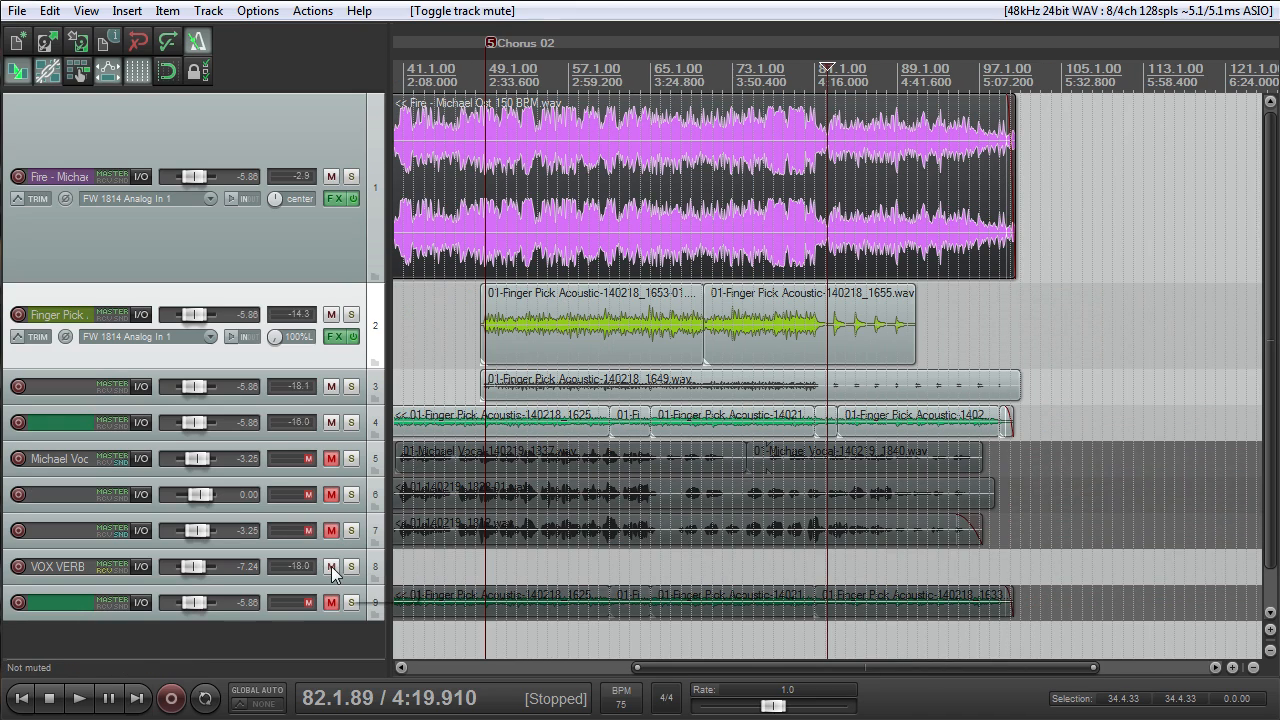
pyautogui.click(331, 567)
# - Return to the project start and enlarge the heights of acoustic guitar tracks 3 and 4
pyautogui.press('Home')
pyautogui.scroll(3, 487, 423)
pyautogui.scroll(3, 442, 421)
pyautogui.moveTo(327, 438); pyautogui.dragTo(315, 505)
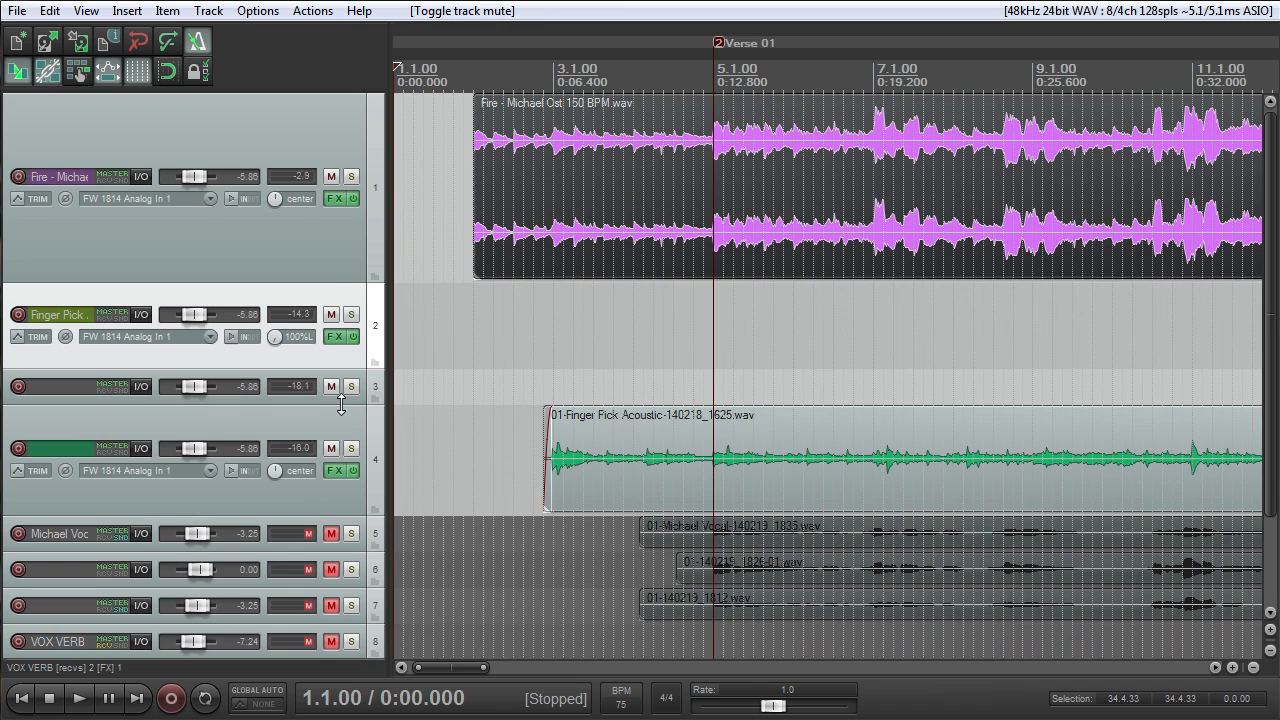
pyautogui.moveTo(341, 404); pyautogui.dragTo(342, 440)
# - Mute the Fire backing track, play the green acoustic track alone from 2.4.56 and stop after a few bars
pyautogui.click(561, 77)
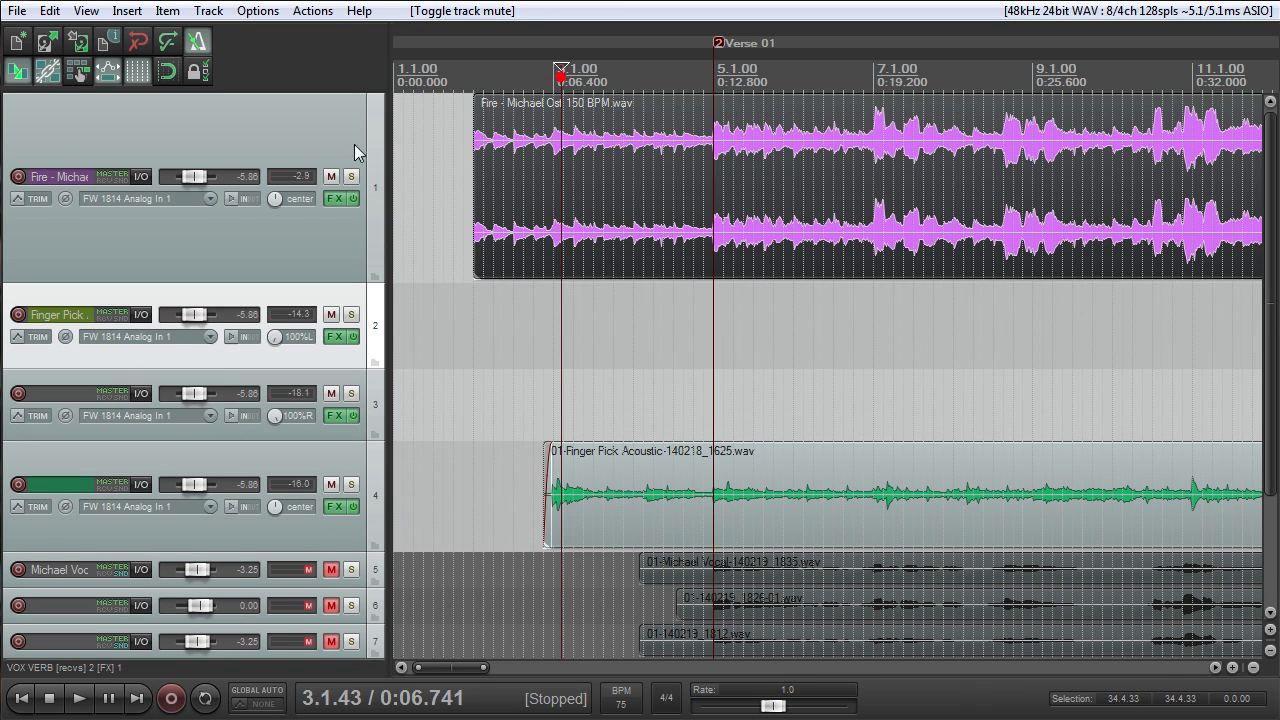
pyautogui.click(330, 177)
pyautogui.scroll(3, 608, 338)
pyautogui.click(779, 73)
pyautogui.press('space')
pyautogui.scroll(-7, 920, 303)
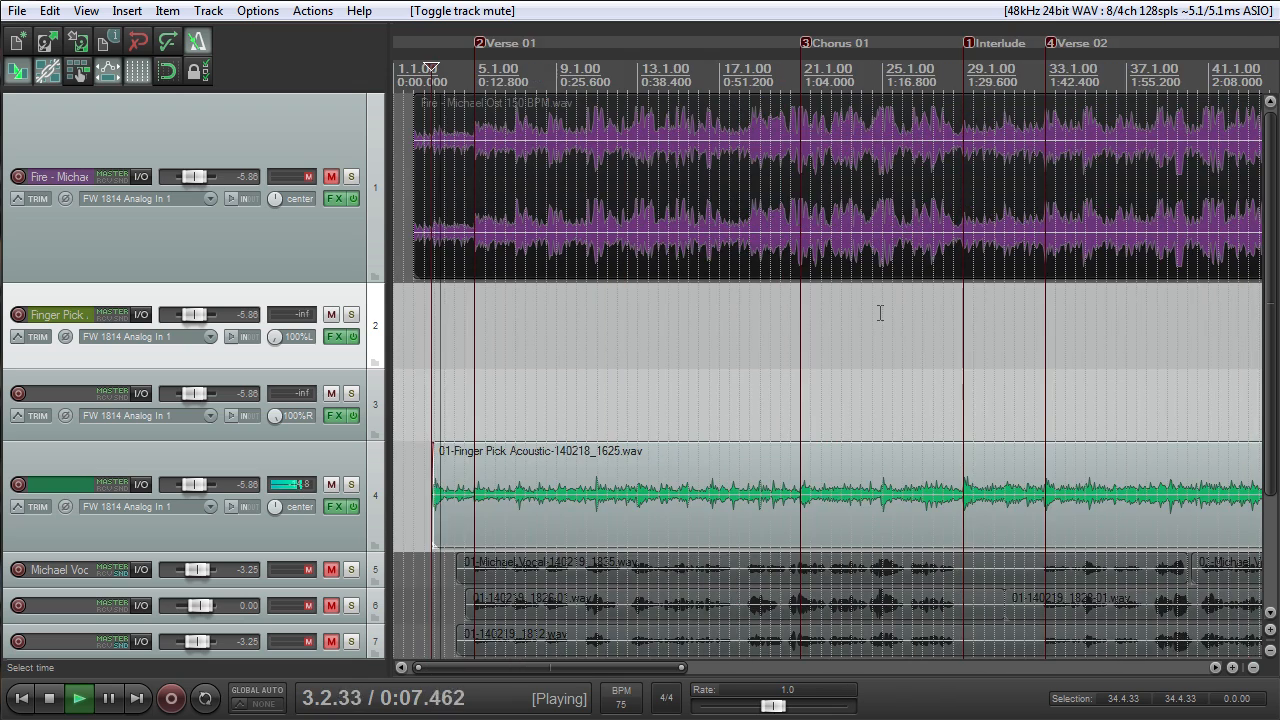
pyautogui.scroll(-2, 877, 309)
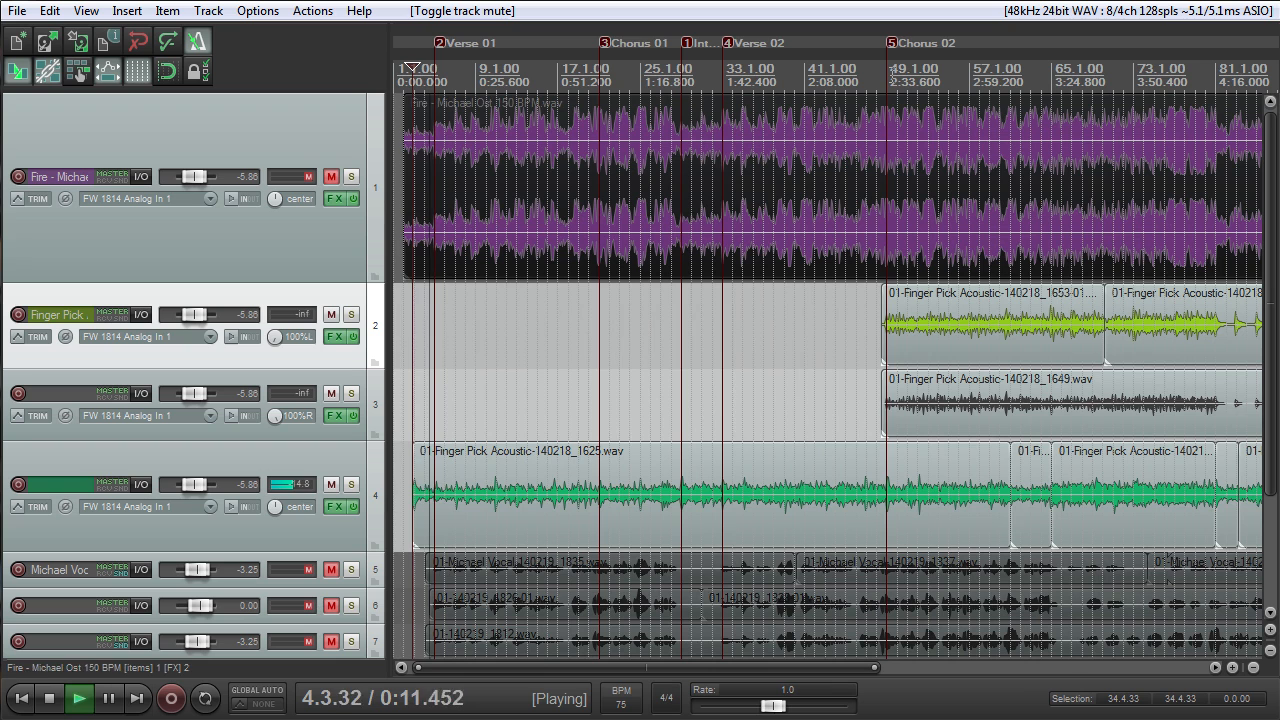
pyautogui.press('space')
pyautogui.scroll(-3, 891, 153)
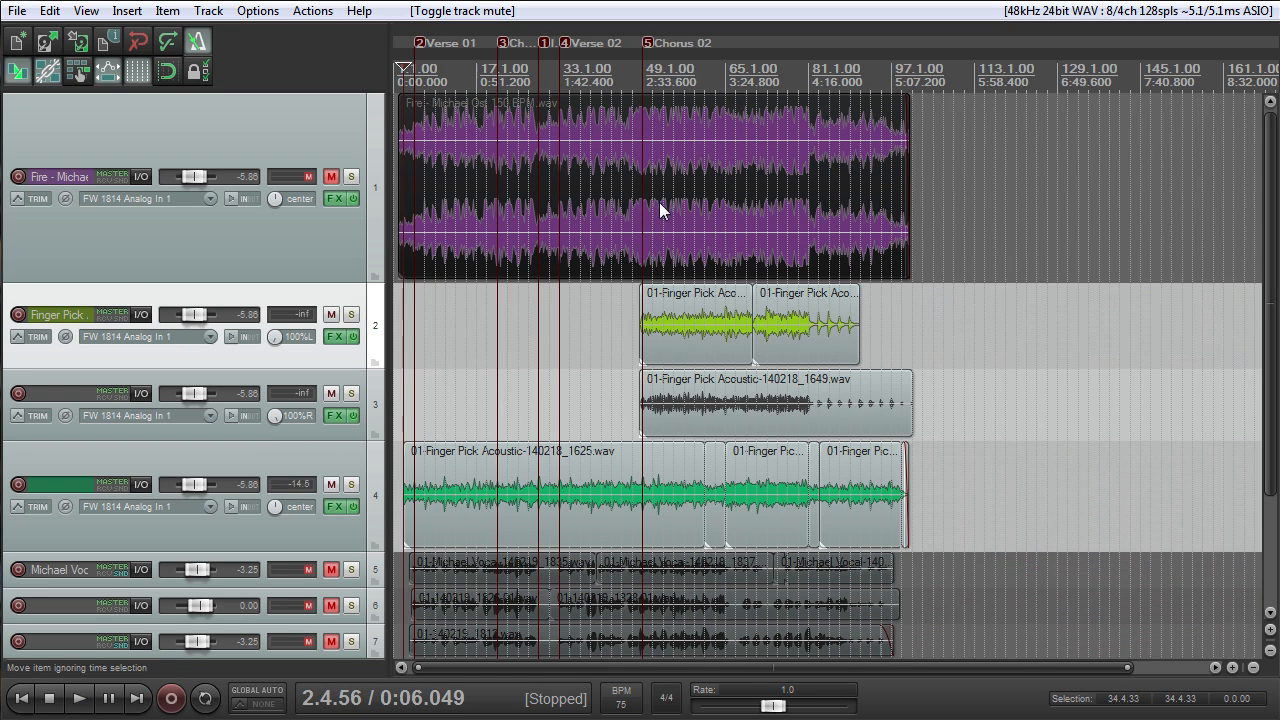
# - Place the edit cursor at 48.3.50 just before Chorus 02, solo track 3 and start playback
pyautogui.click(644, 75)
pyautogui.scroll(9, 691, 185)
pyautogui.moveTo(731, 402)
pyautogui.mouseDown()
pyautogui.moveTo(714, 400)
pyautogui.moveTo(727, 402)
pyautogui.mouseUp()
pyautogui.moveTo(726, 351); pyautogui.dragTo(727, 349)
pyautogui.click(731, 87)
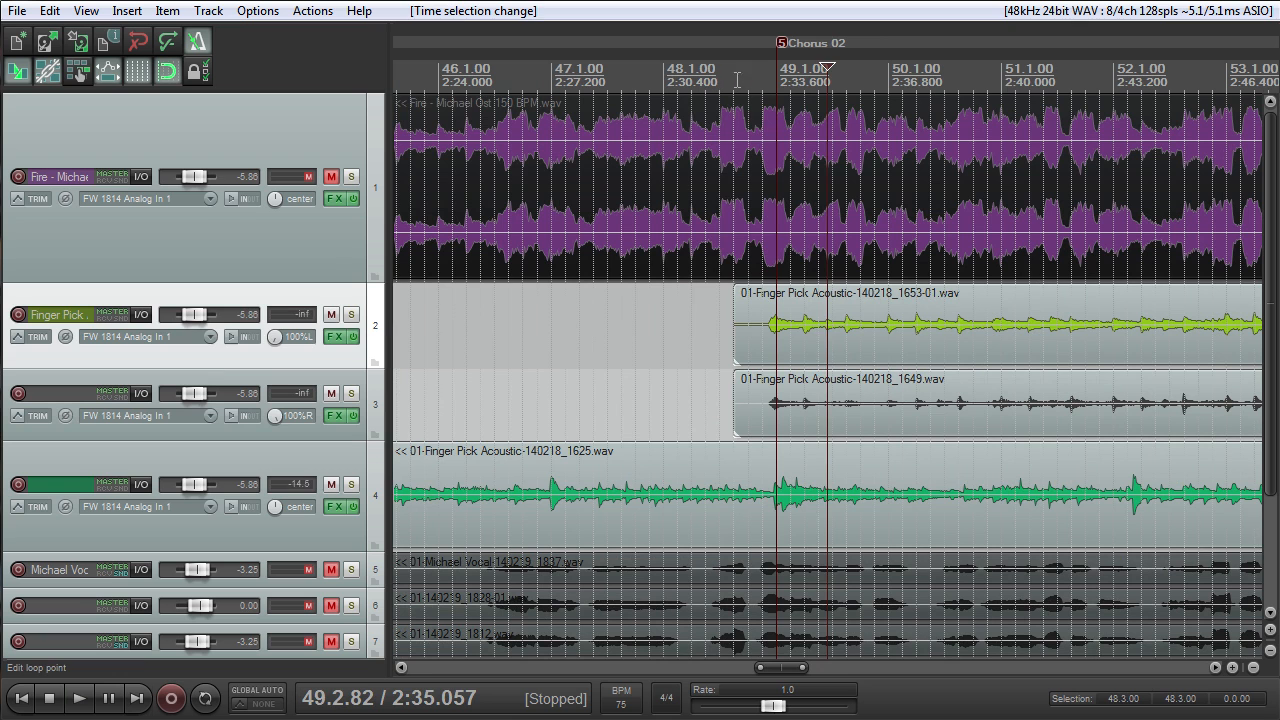
pyautogui.click(351, 393)
pyautogui.press('space')
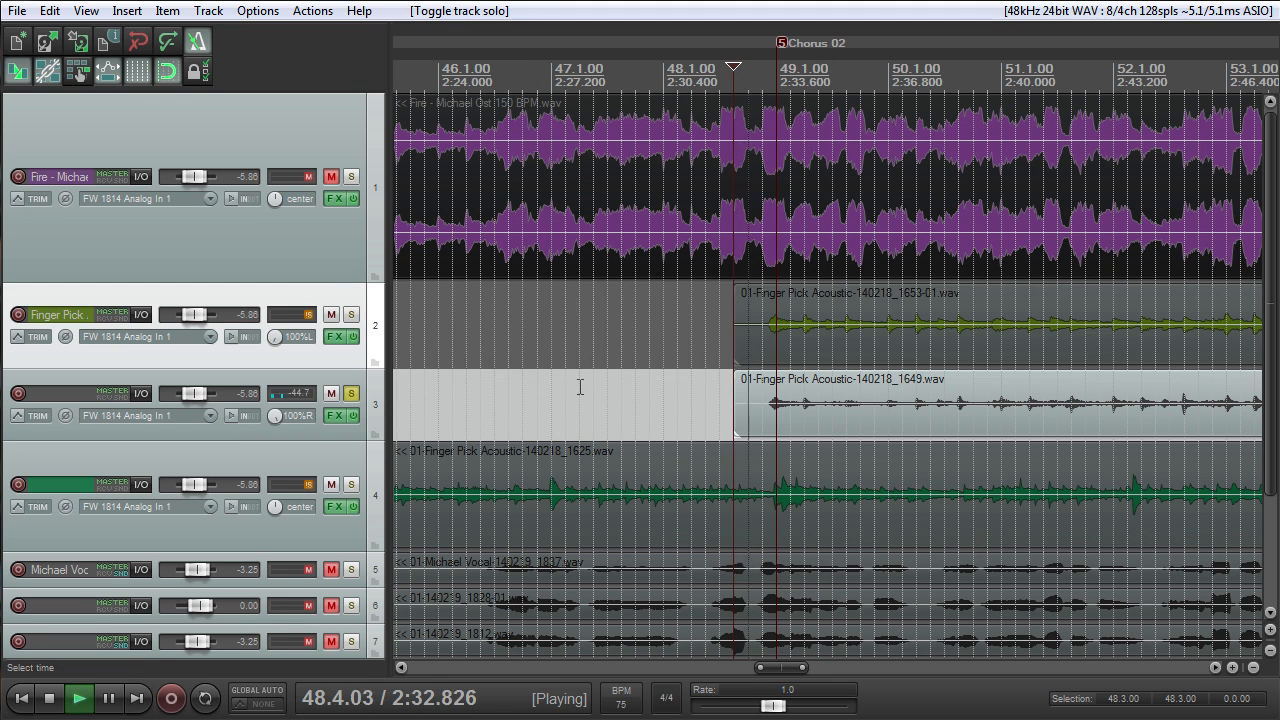
# - Enlarge track 3, reset its pan to center and raise its volume to -0.10 dB
pyautogui.moveTo(337, 440); pyautogui.dragTo(337, 520)
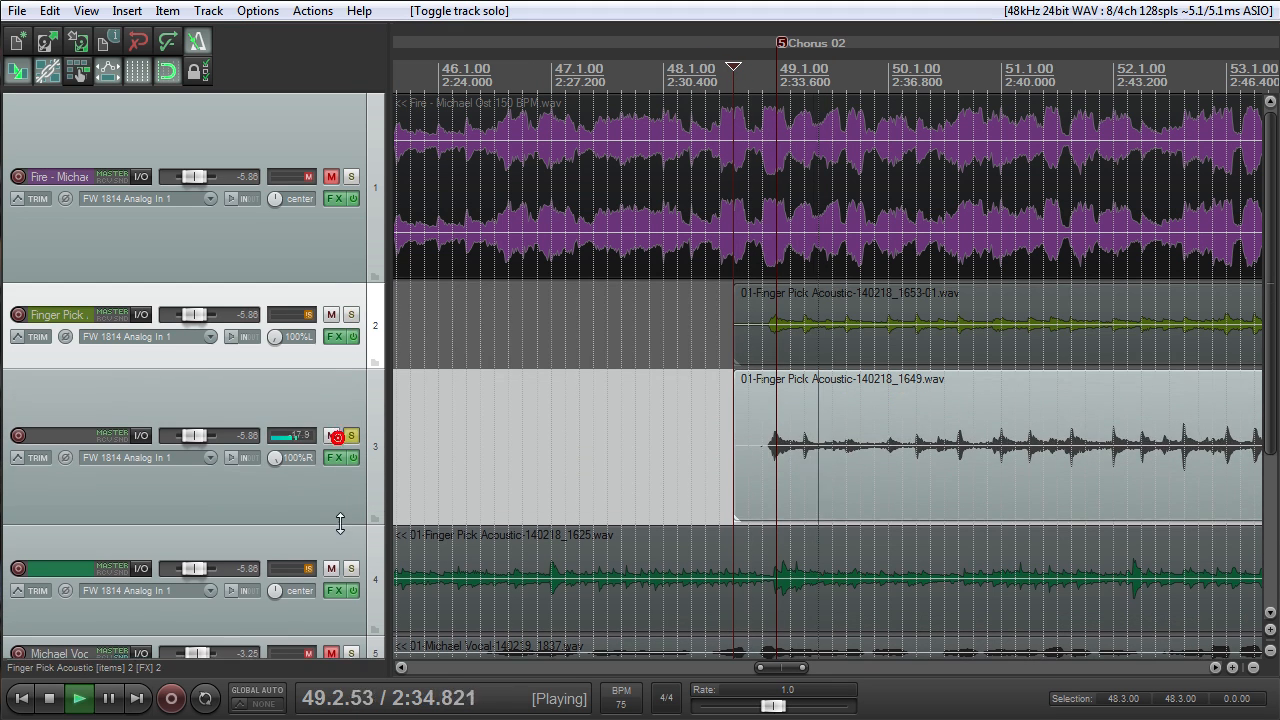
pyautogui.doubleClick(276, 457)
pyautogui.moveTo(183, 436); pyautogui.dragTo(188, 436)
# - Turn off Auto make-up in track 3's ReaComp, stop the playback and close the effects window
pyautogui.click(336, 457)
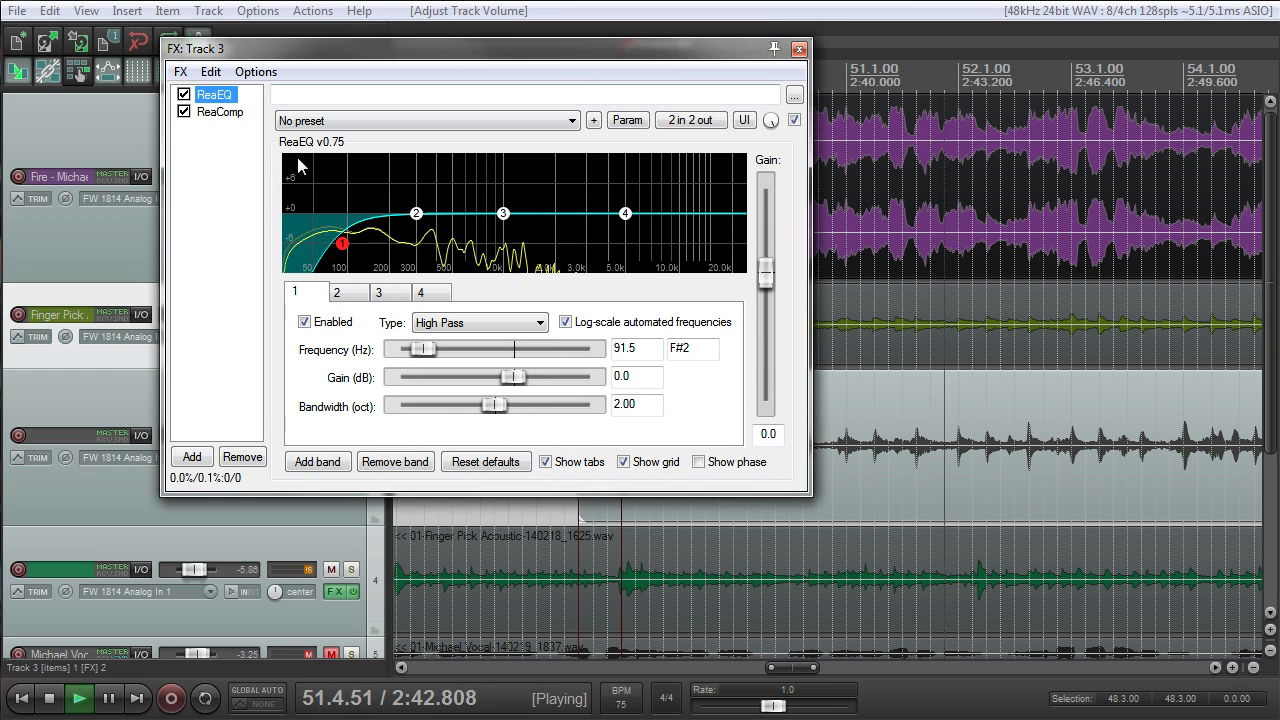
pyautogui.click(222, 113)
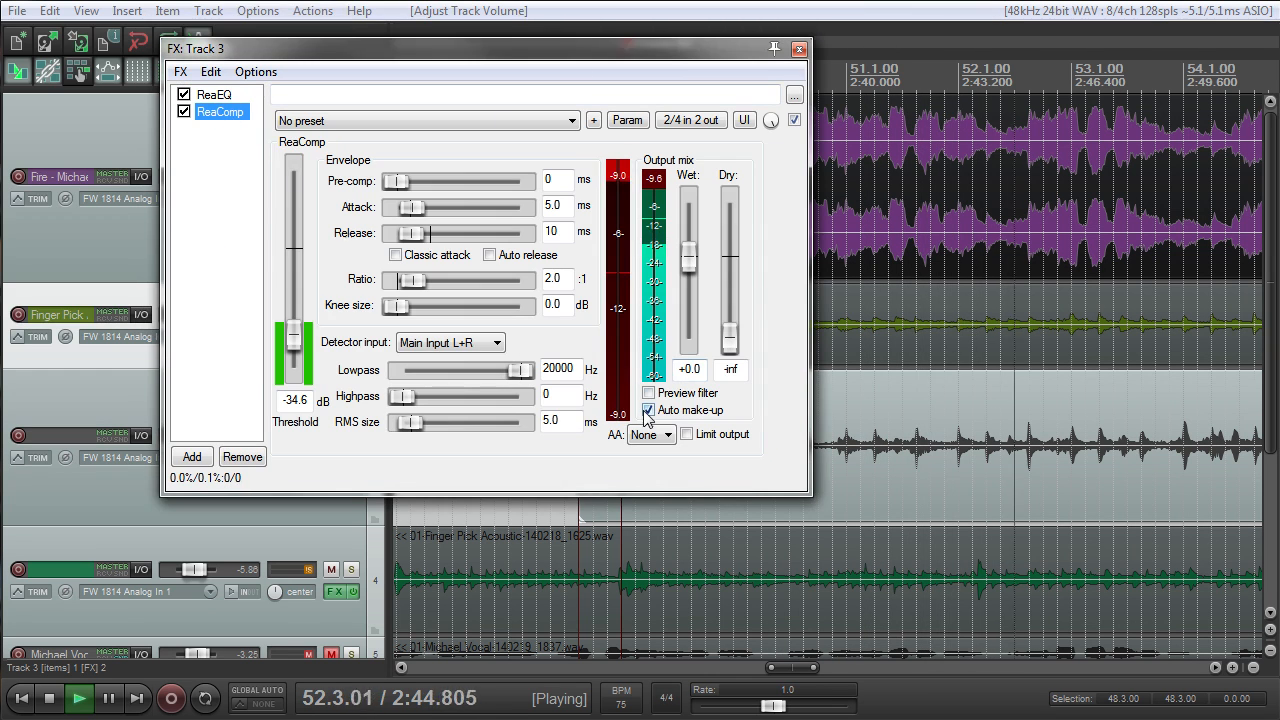
pyautogui.click(649, 410)
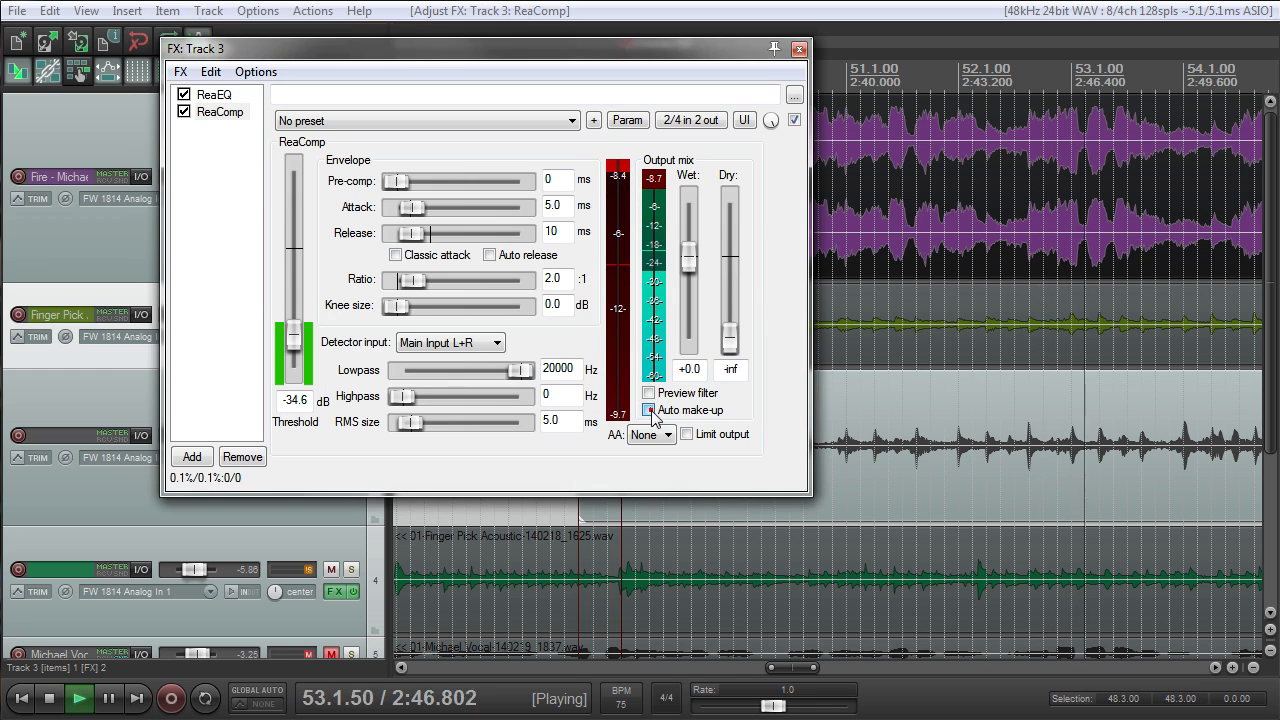
pyautogui.press('space')
pyautogui.click(806, 47)
# - Examine the acoustic guitar waveforms around Chorus 02 and through to the end of the song
pyautogui.scroll(-2, 750, 265)
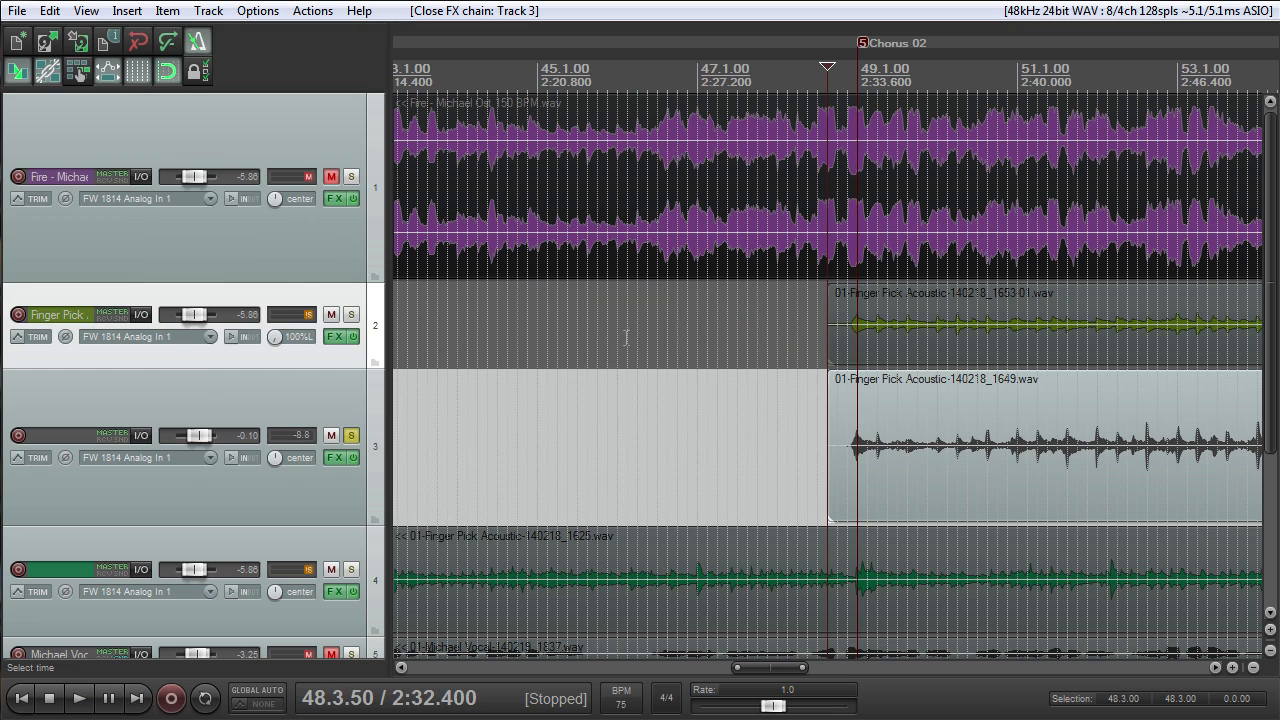
pyautogui.scroll(-3, 921, 445)
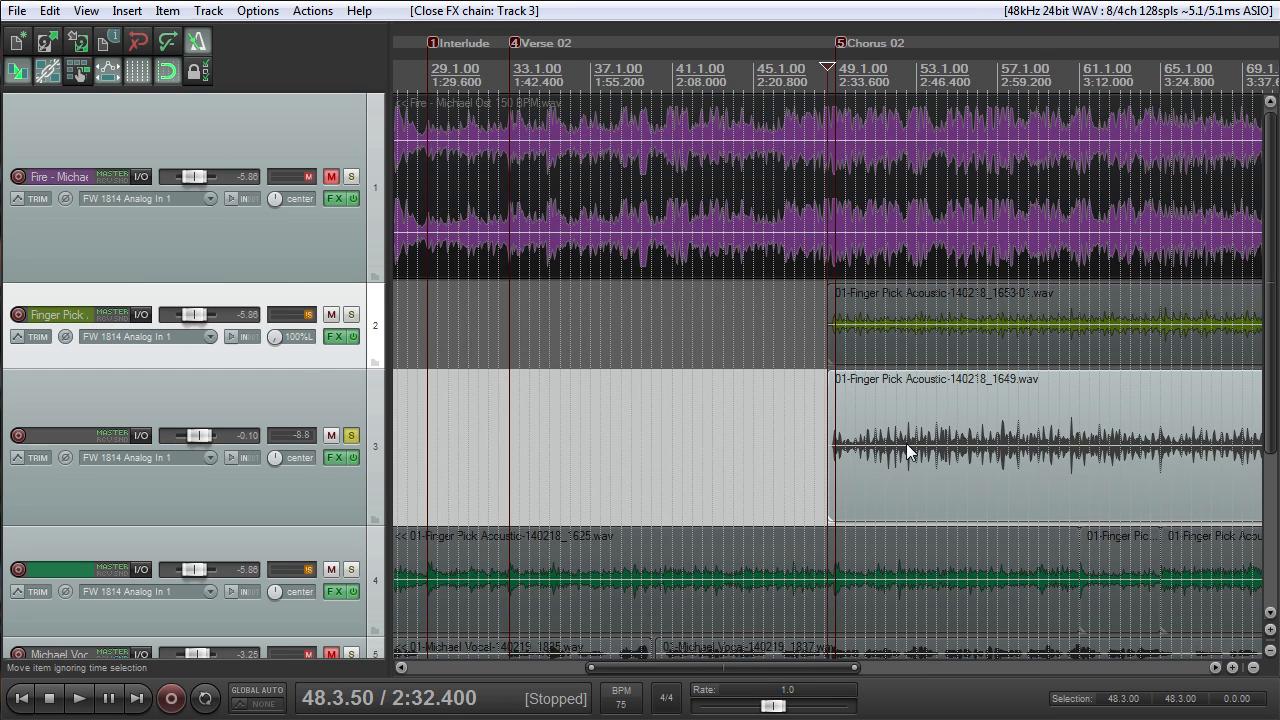
pyautogui.scroll(-3, 839, 447)
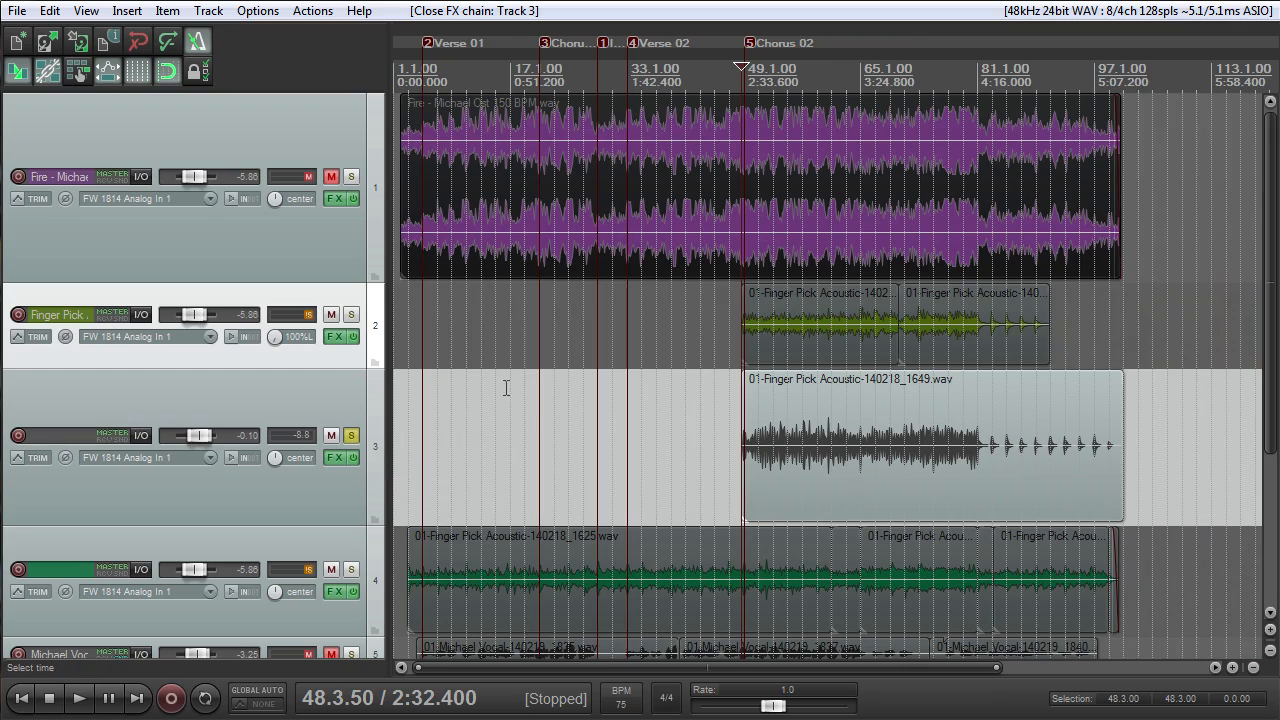
pyautogui.scroll(3, 506, 388)
pyautogui.scroll(-4, 522, 383)
pyautogui.scroll(4, 534, 381)
pyautogui.scroll(-3, 537, 382)
pyautogui.scroll(4, 608, 417)
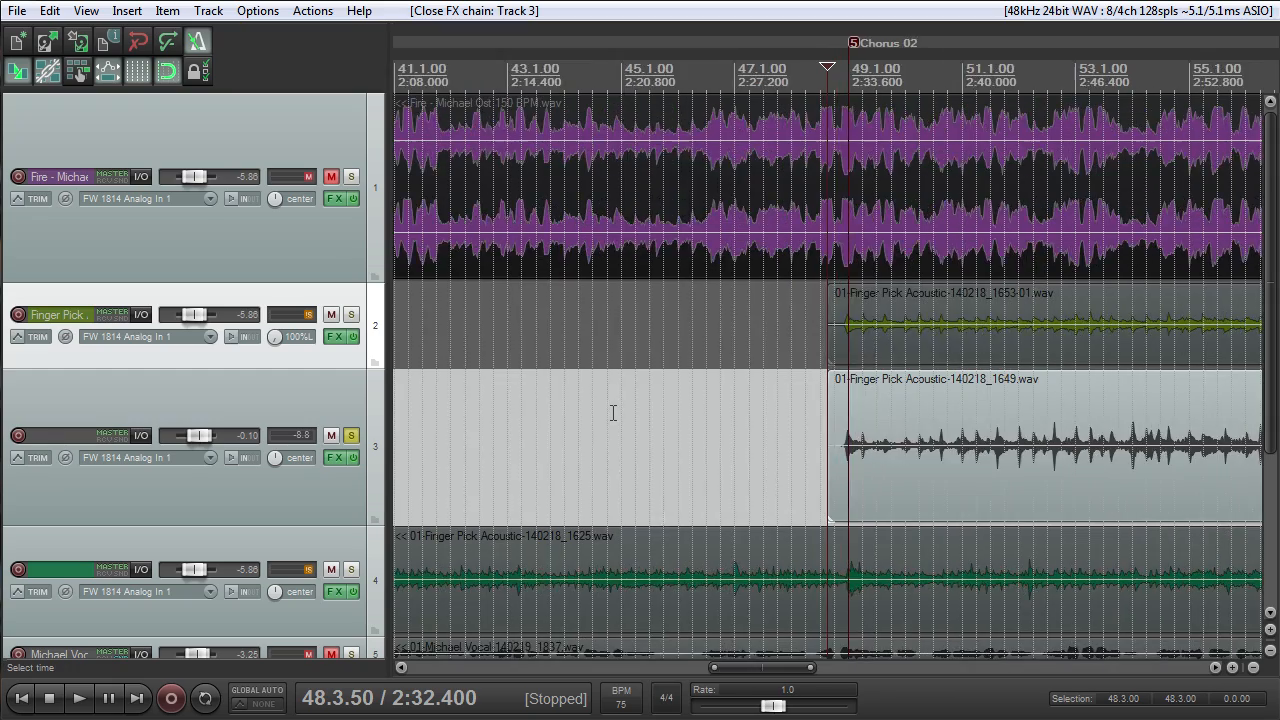
pyautogui.moveTo(910, 48); pyautogui.dragTo(583, 50)
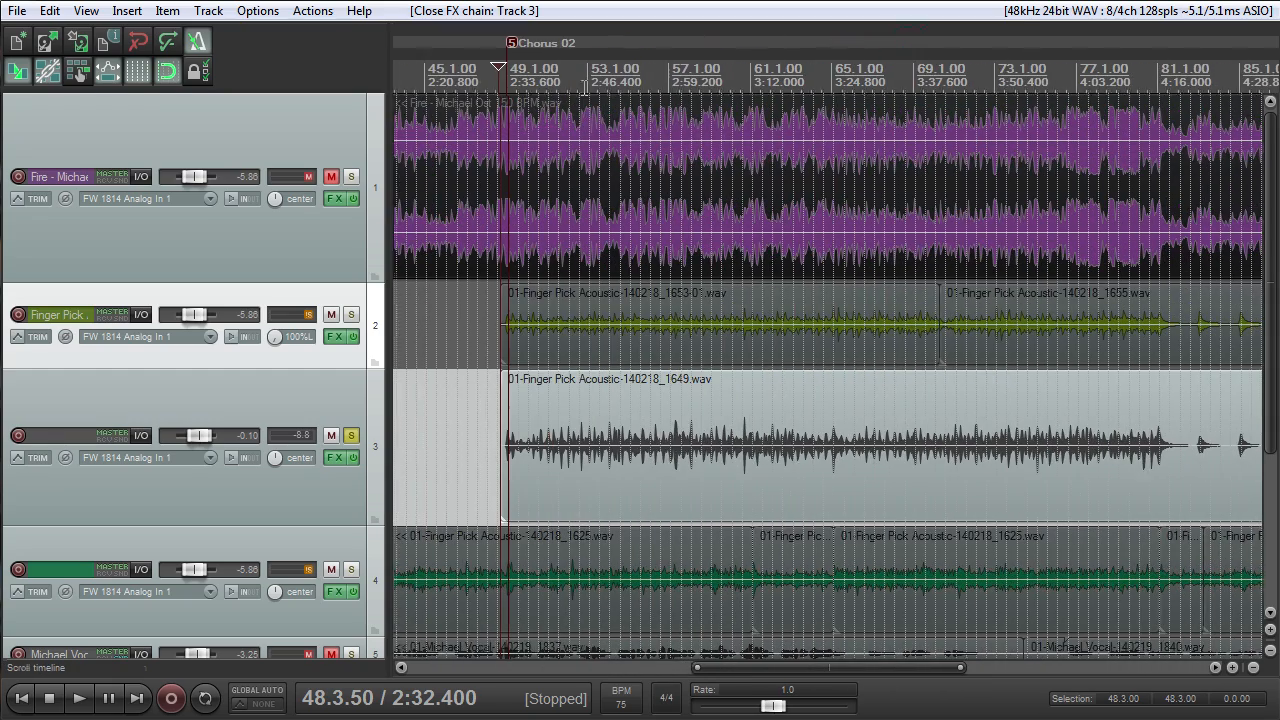
pyautogui.scroll(-2, 982, 474)
pyautogui.scroll(-1, 982, 474)
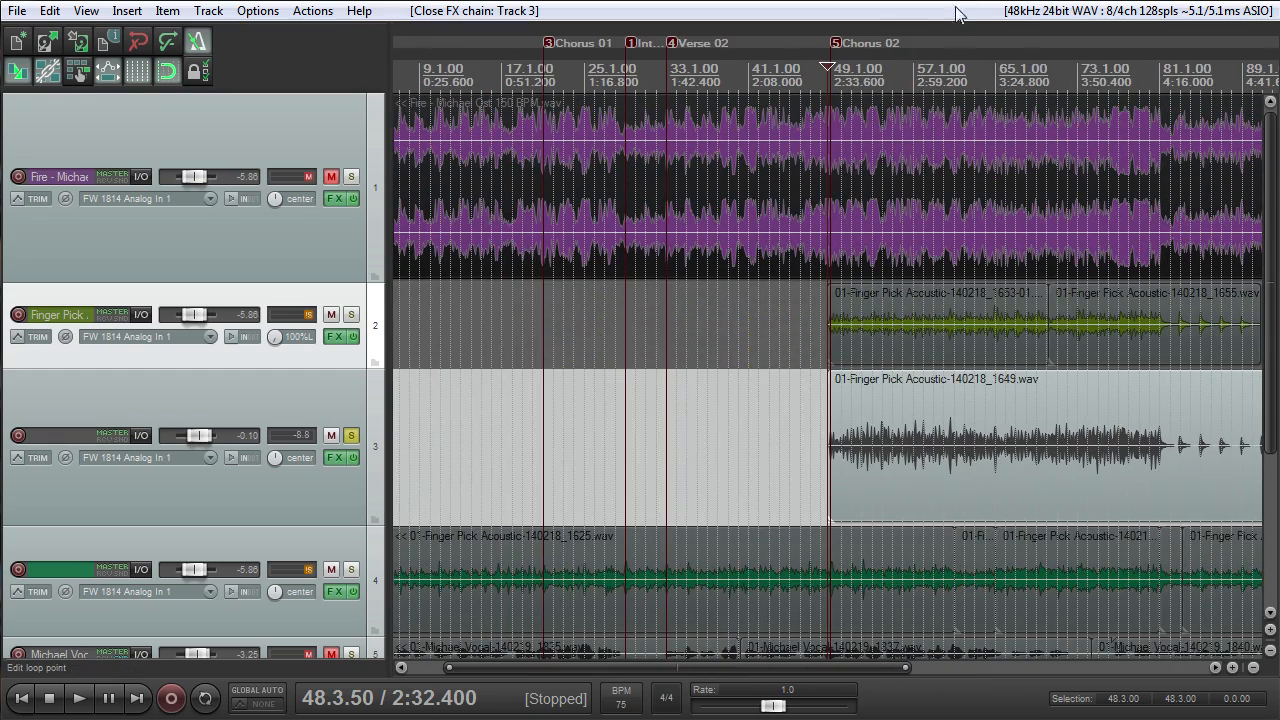
pyautogui.moveTo(940, 45); pyautogui.dragTo(627, 50)
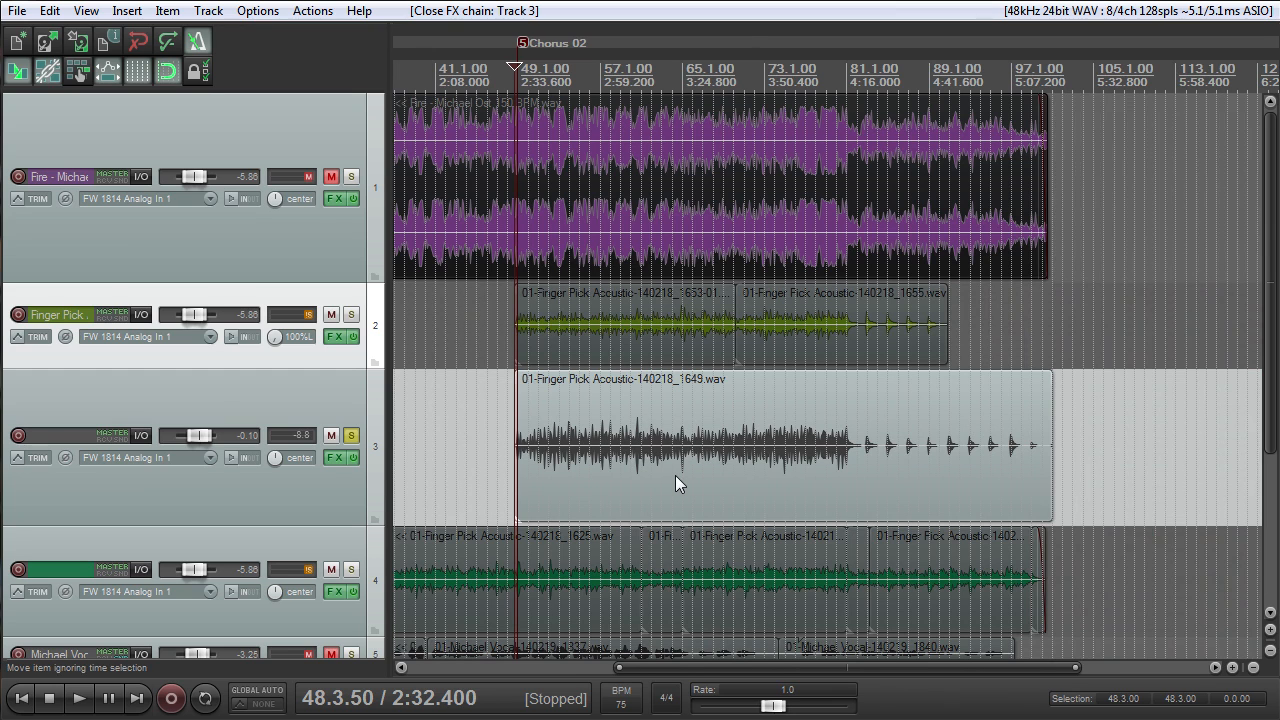
# - Unsolo track 3, solo the Finger Pick Acoustic track and place the edit cursor at 49.1.00
pyautogui.click(350, 437)
pyautogui.click(356, 315)
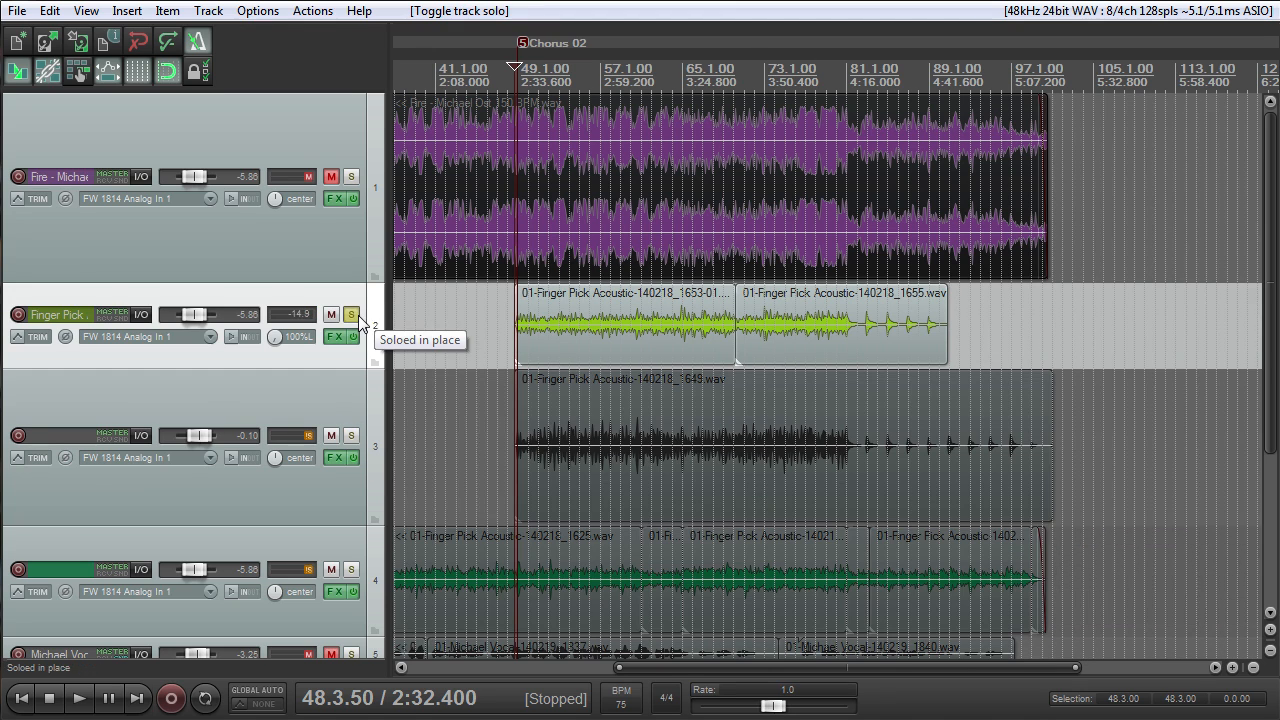
pyautogui.scroll(5, 562, 344)
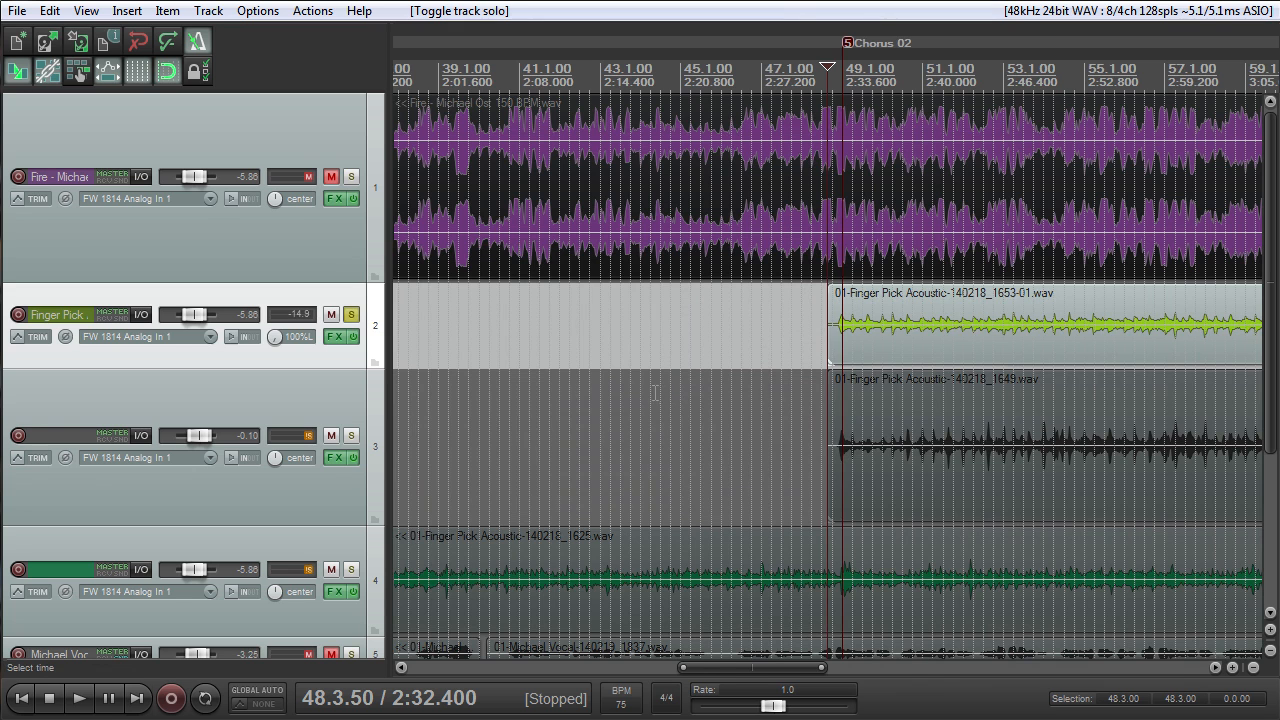
pyautogui.scroll(-5, 655, 393)
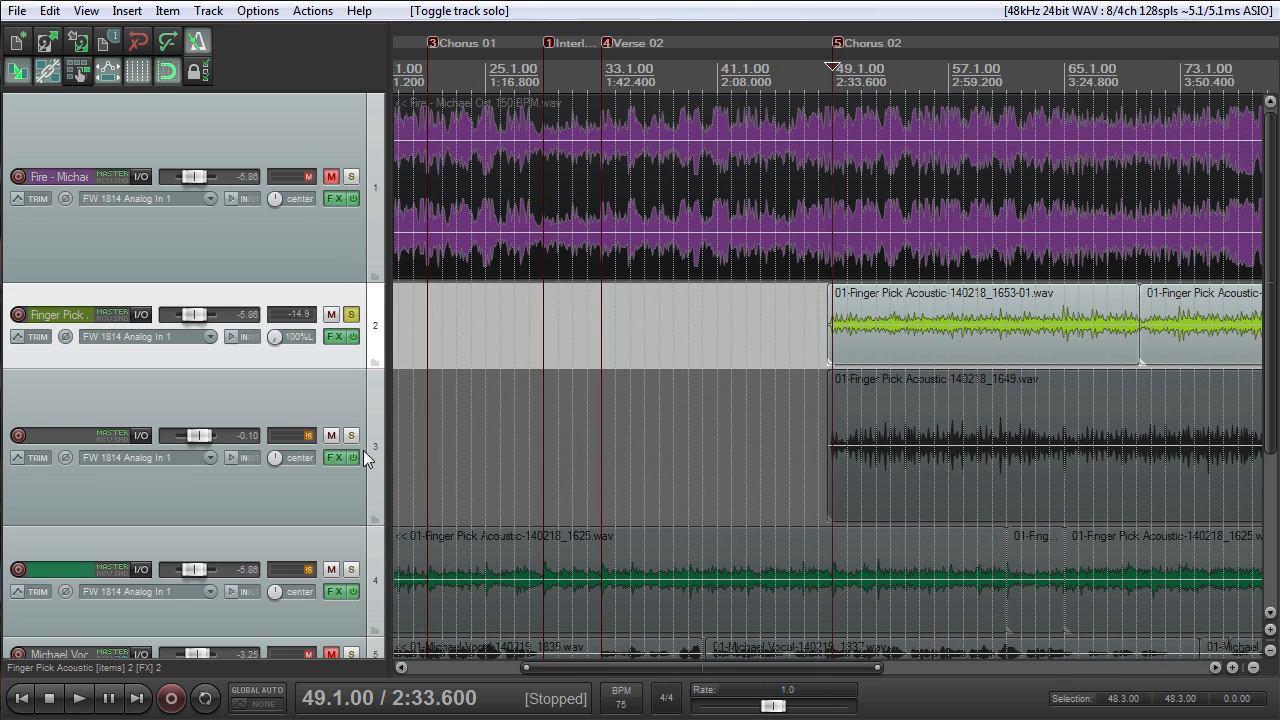
# - Solo track 3 as well, pan it 100% right and play both guitars together from Chorus 02
pyautogui.click(350, 436)
pyautogui.moveTo(276, 454); pyautogui.dragTo(281, 458)
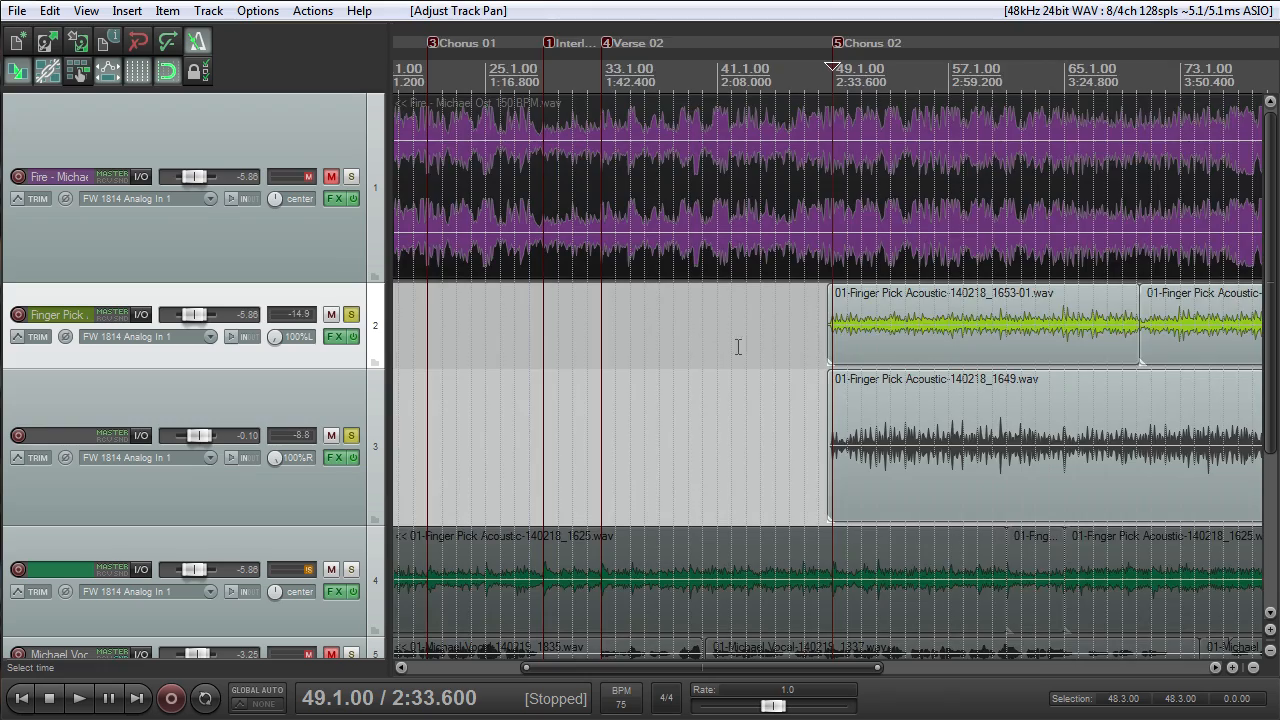
pyautogui.scroll(-3, 743, 357)
pyautogui.scroll(5, 743, 357)
pyautogui.press('space')
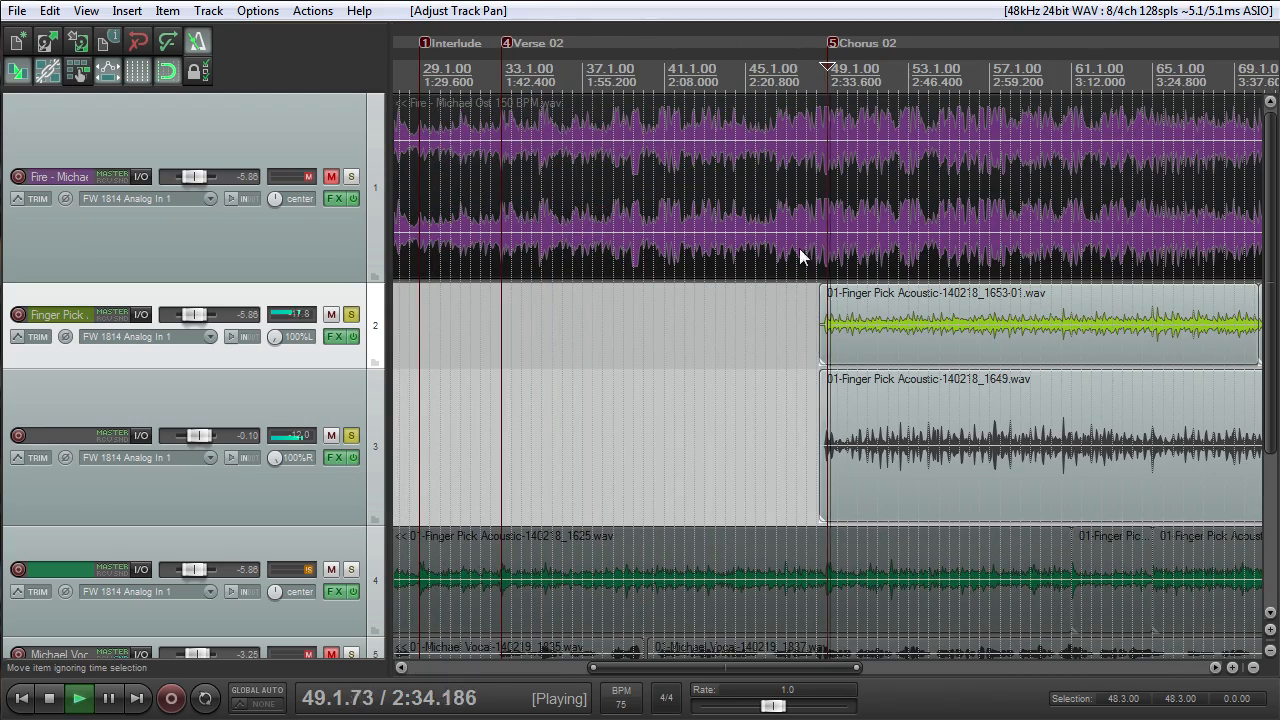
pyautogui.scroll(-3, 788, 240)
pyautogui.scroll(4, 788, 240)
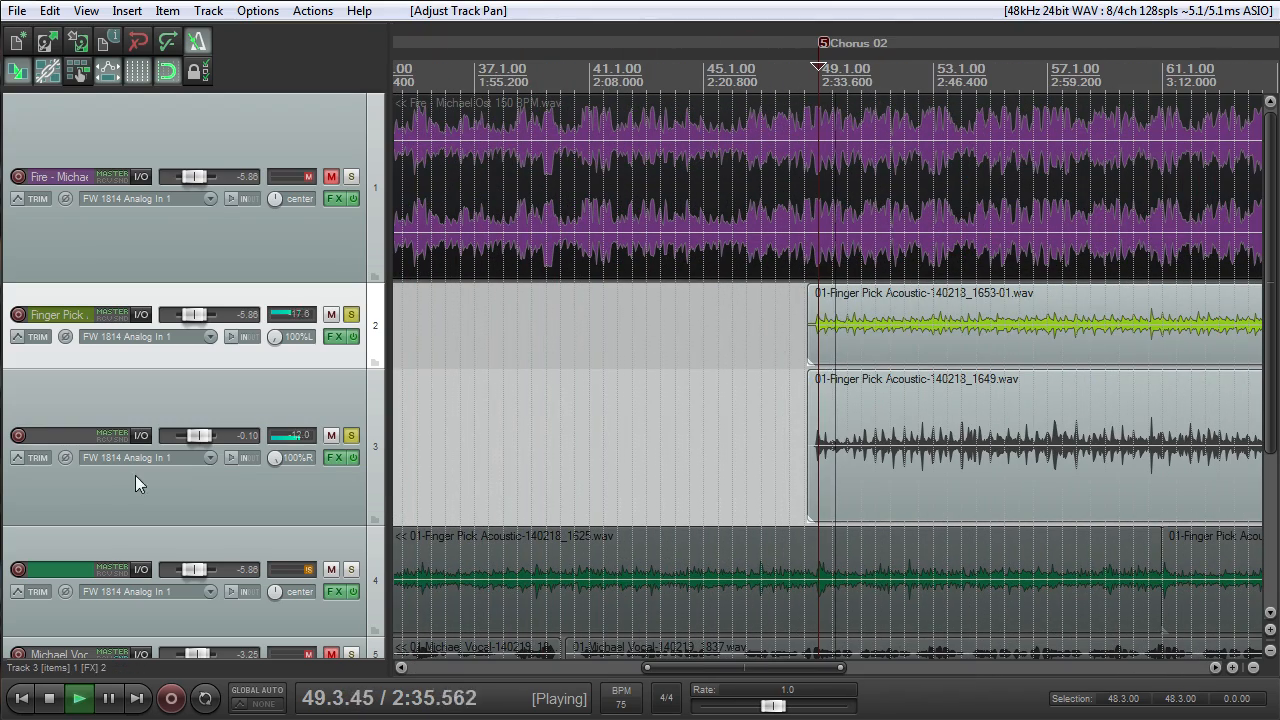
# - Bypass the effects on tracks 3 and 2, and reset the Finger Pick Acoustic track's volume to 0.00 dB during playback
pyautogui.click(353, 458)
pyautogui.click(355, 338)
pyautogui.doubleClick(202, 314)
pyautogui.scroll(-4, 642, 374)
pyautogui.scroll(3, 642, 376)
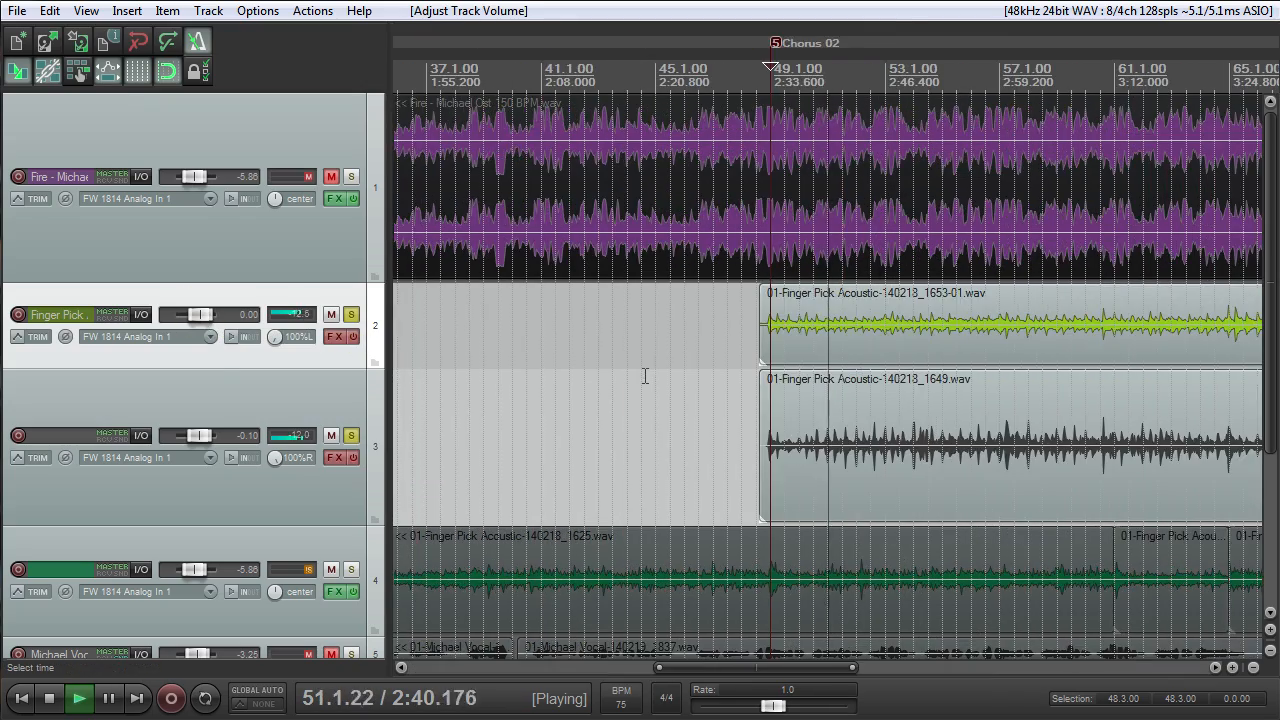
pyautogui.scroll(-3, 646, 382)
pyautogui.scroll(3, 648, 384)
pyautogui.scroll(-2, 650, 386)
pyautogui.scroll(3, 651, 388)
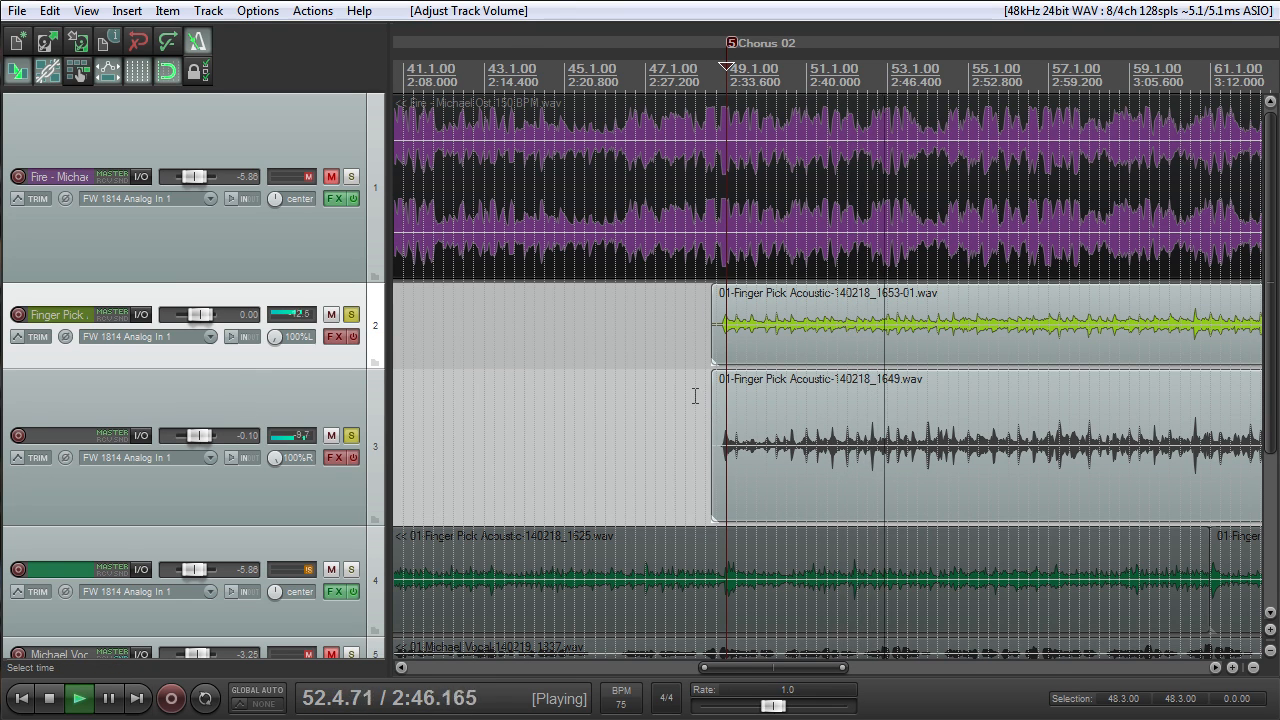
pyautogui.scroll(-3, 727, 372)
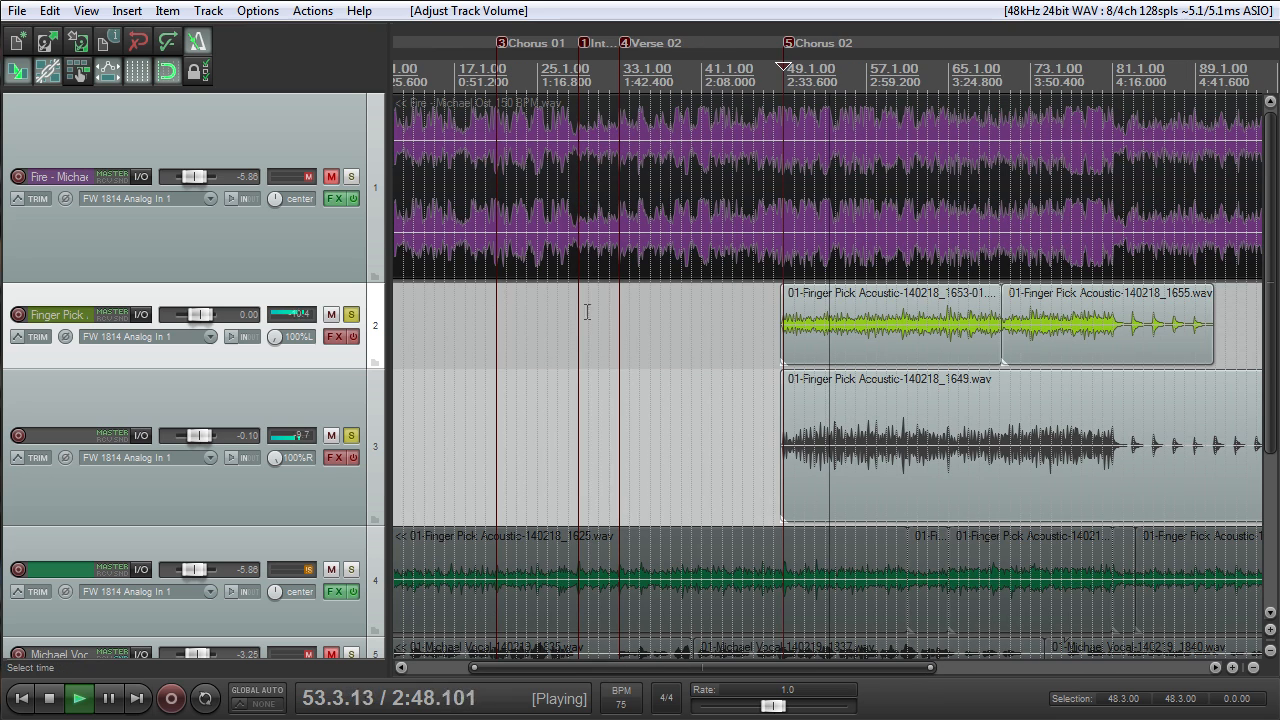
# - Solo track 4 along with the two panned guitars to hear them together, and stop the playback and unsolo all three
pyautogui.click(352, 570)
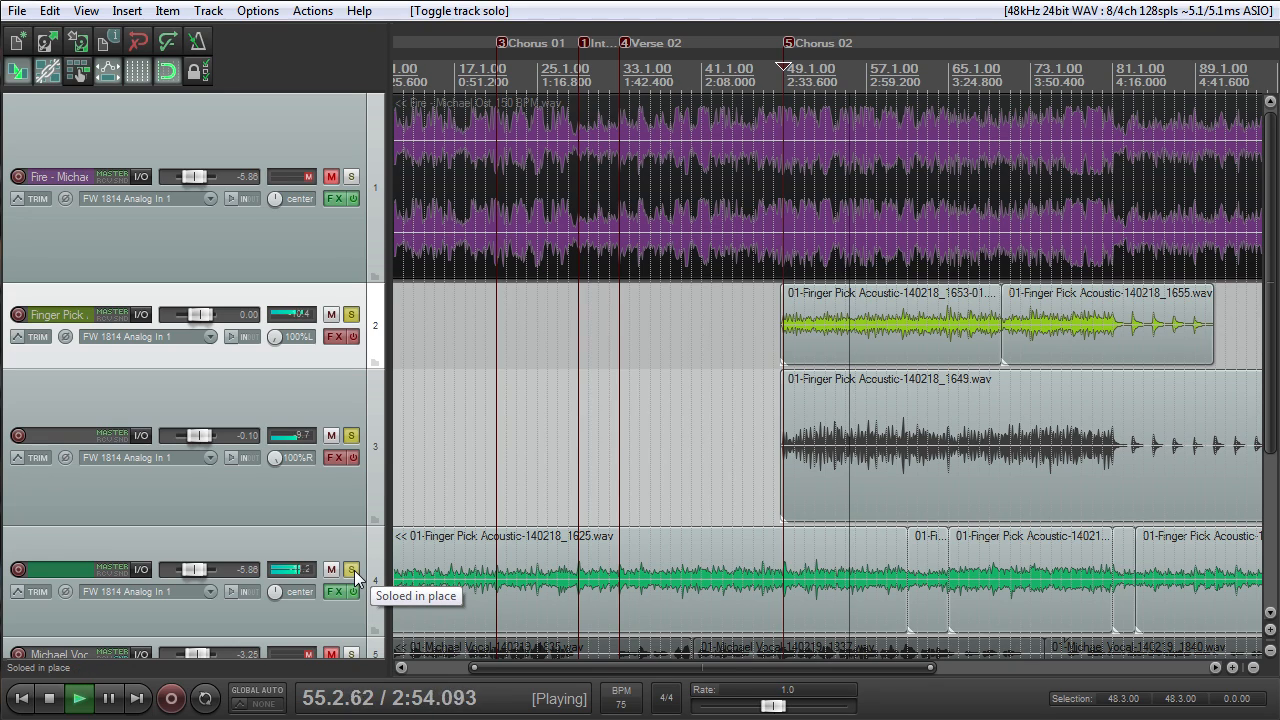
pyautogui.scroll(3, 693, 448)
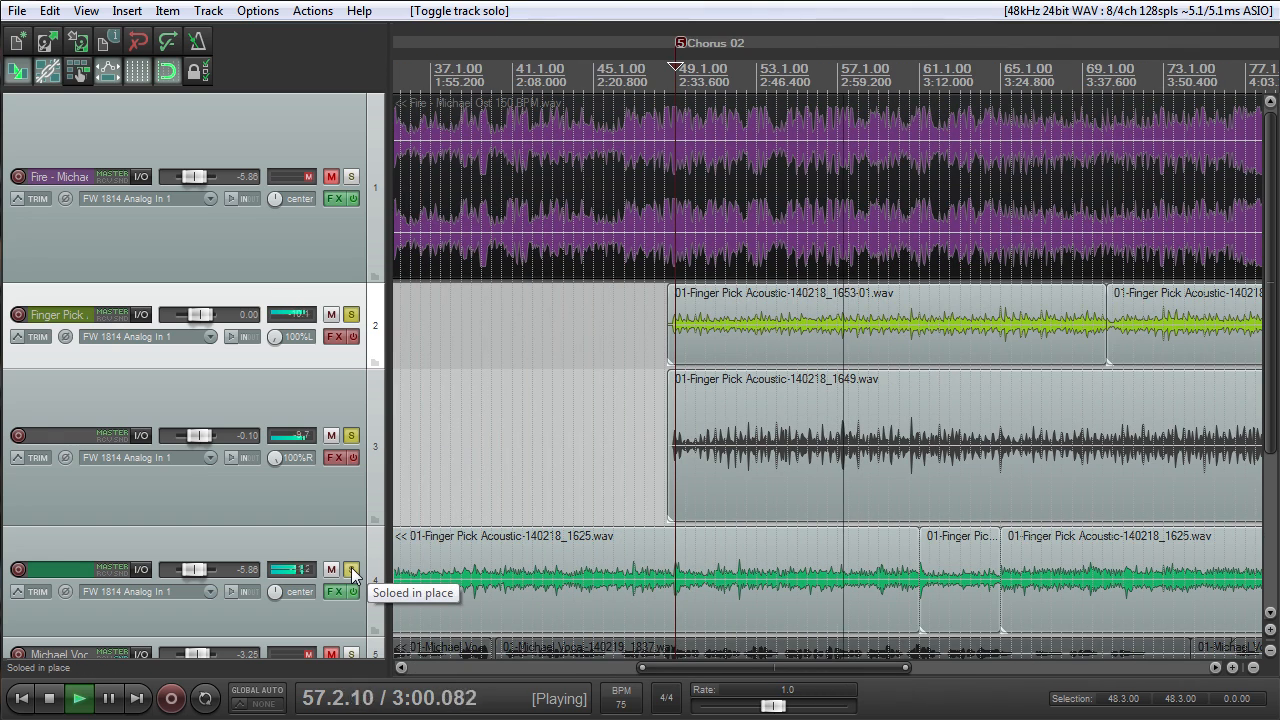
pyautogui.press('space')
pyautogui.moveTo(351, 569); pyautogui.dragTo(357, 320)
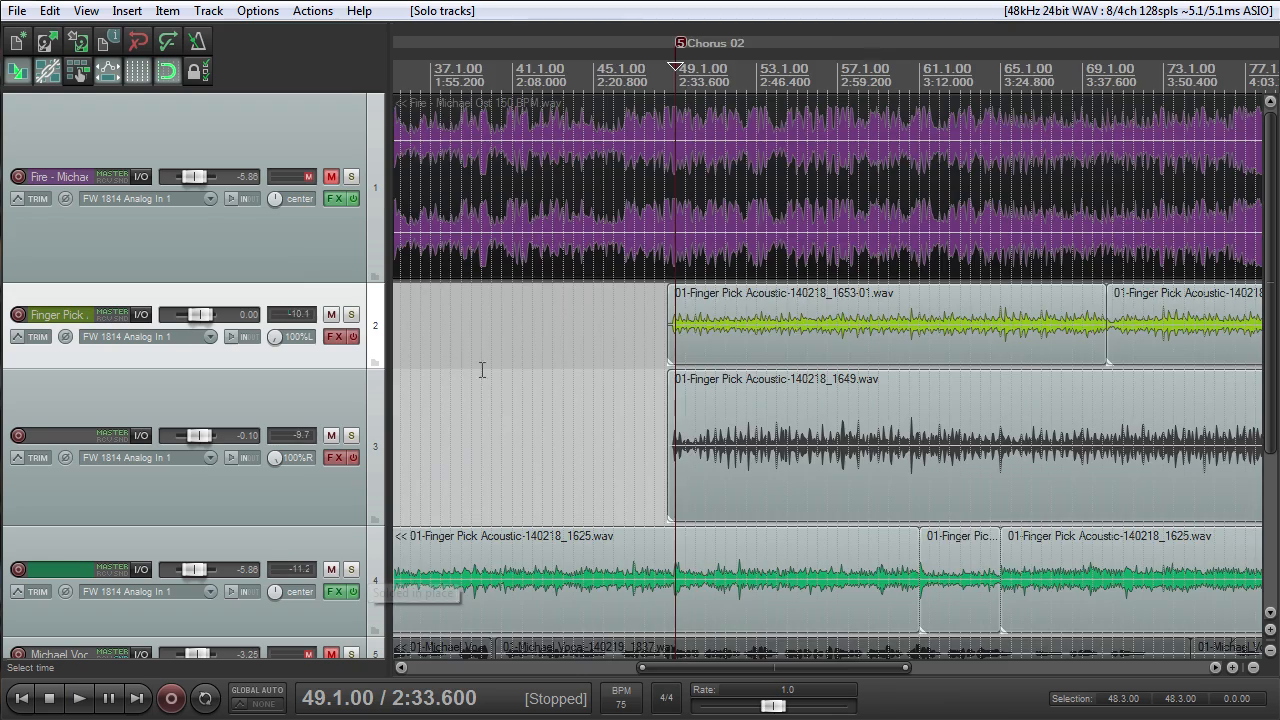
# - Re-enable the effects on track 3 and the Finger Pick Acoustic track
pyautogui.scroll(-4, 509, 388)
pyautogui.scroll(-2, 547, 412)
pyautogui.scroll(4, 560, 416)
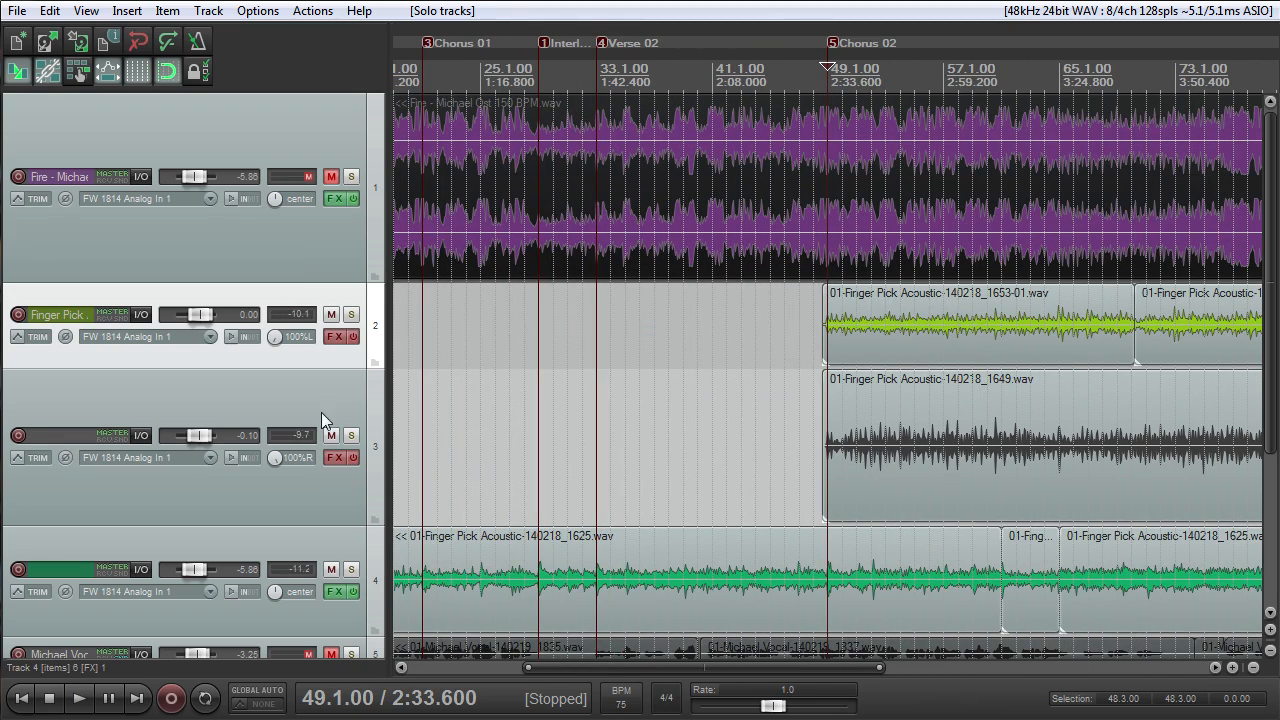
pyautogui.moveTo(356, 456); pyautogui.dragTo(354, 336)
pyautogui.scroll(-3, 597, 409)
pyautogui.scroll(2, 599, 409)
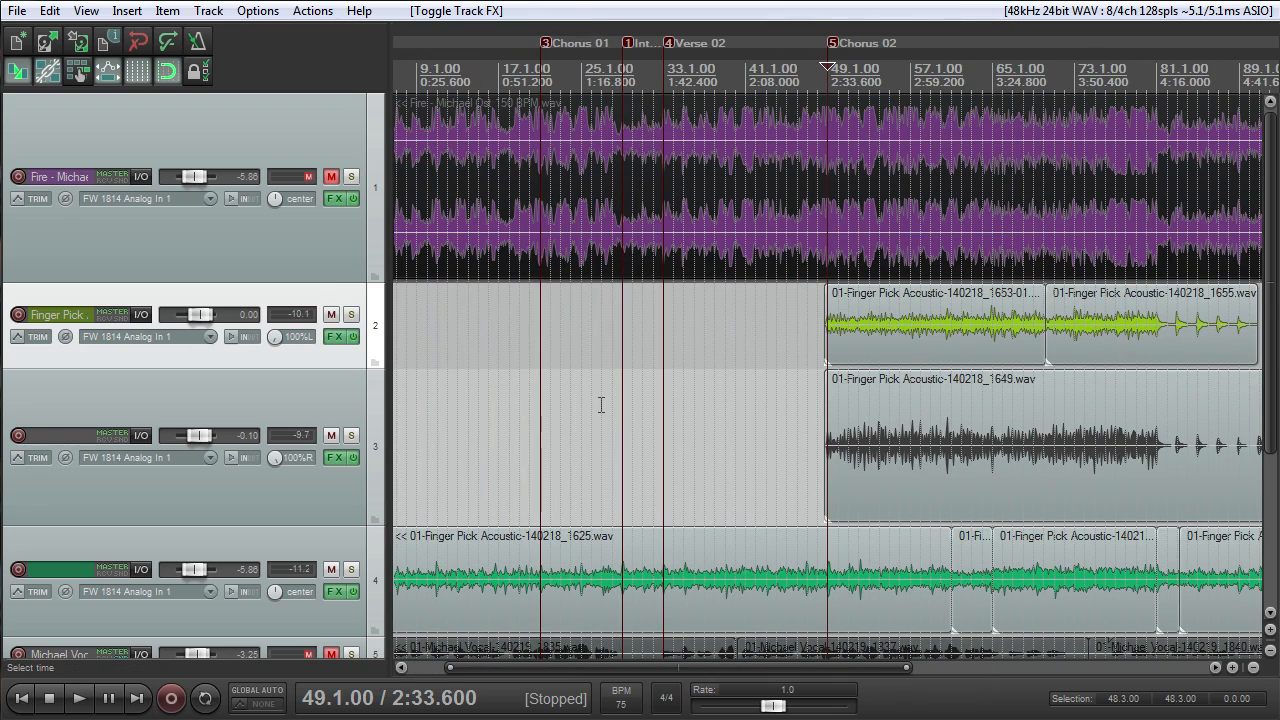
pyautogui.scroll(-3, 621, 418)
pyautogui.scroll(4, 621, 418)
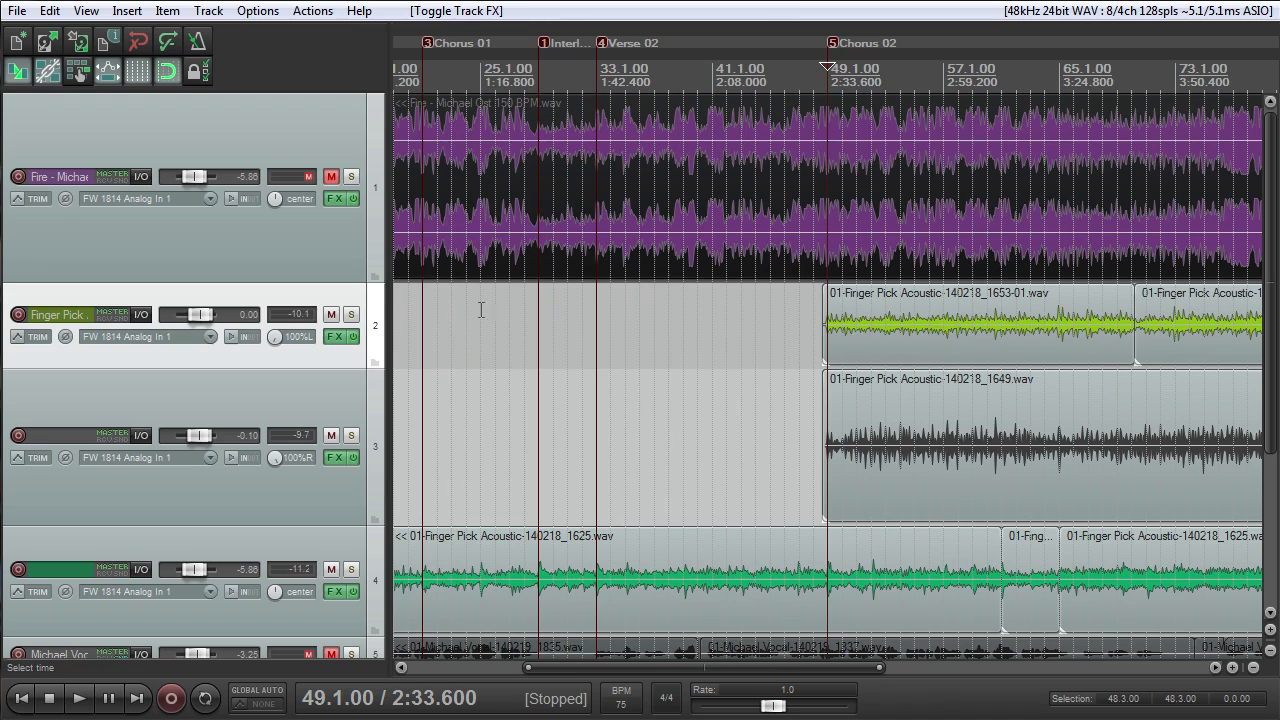
# - Open the 65 BPM, 6/8 song project whose first track is named Scratch
pyautogui.click(17, 11)
pyautogui.moveTo(110, 122)
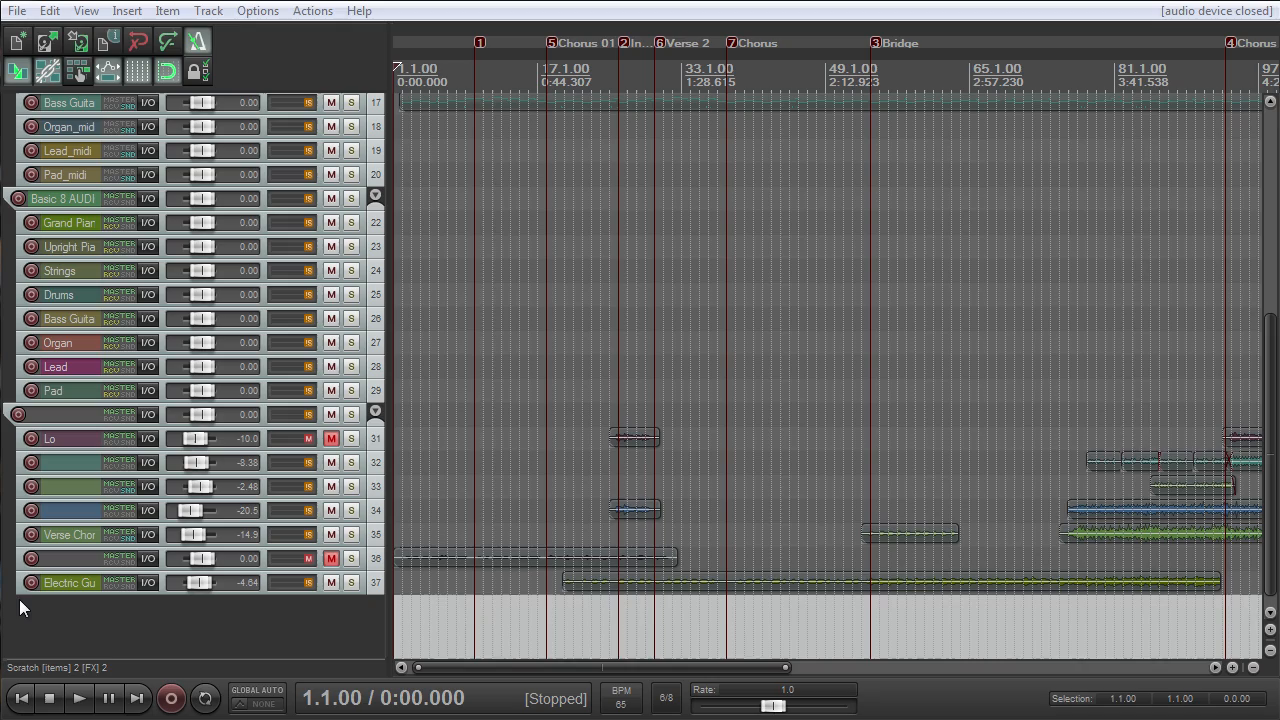
pyautogui.scroll(3, 683, 423)
pyautogui.scroll(-5, 683, 423)
pyautogui.moveTo(1271, 417); pyautogui.dragTo(1249, 171)
pyautogui.scroll(-3, 1249, 171)
pyautogui.scroll(2, 1269, 140)
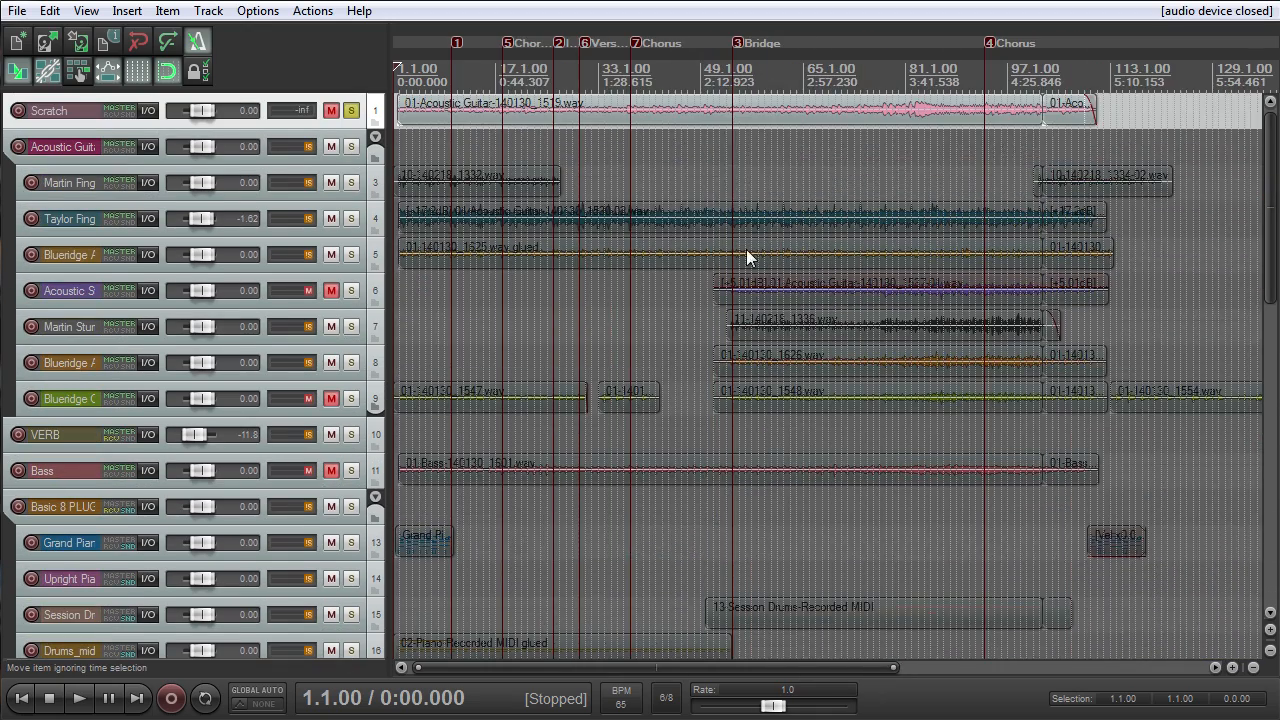
# - Place the edit cursor at 2.1.00 and enlarge the Scratch track's height to show its waveform
pyautogui.scroll(2, 761, 243)
pyautogui.click(16, 146)
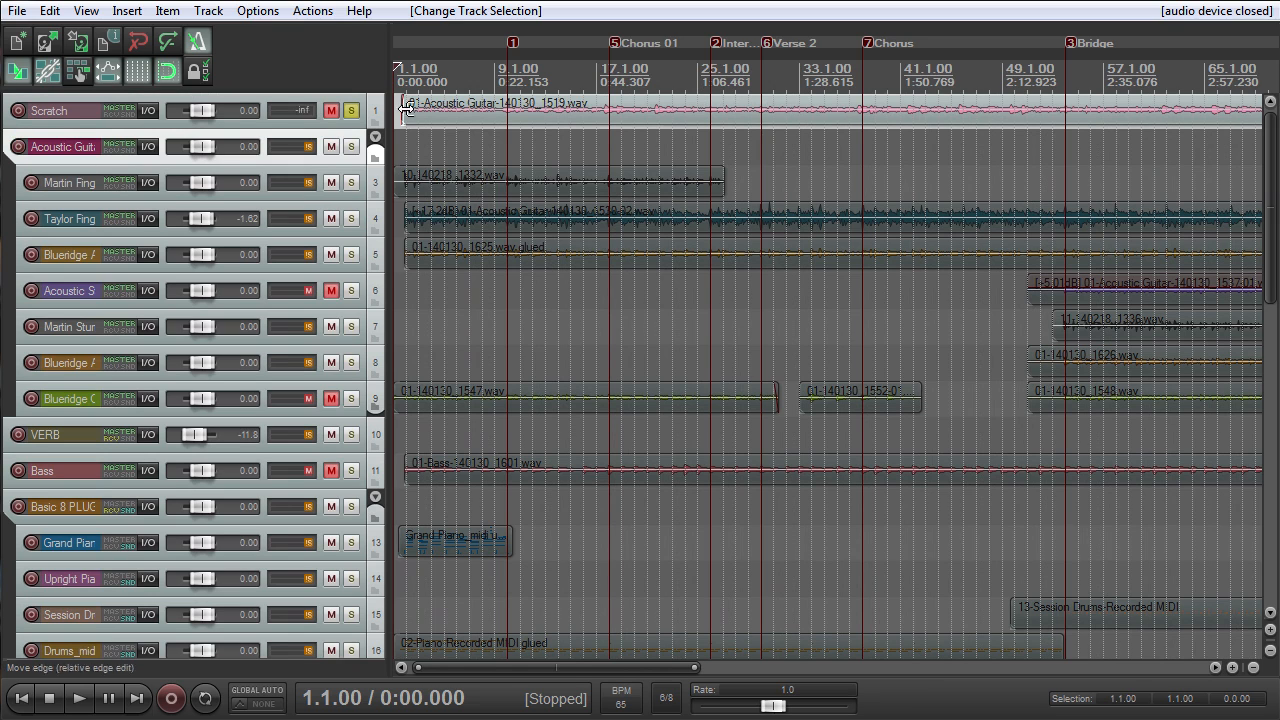
pyautogui.click(406, 72)
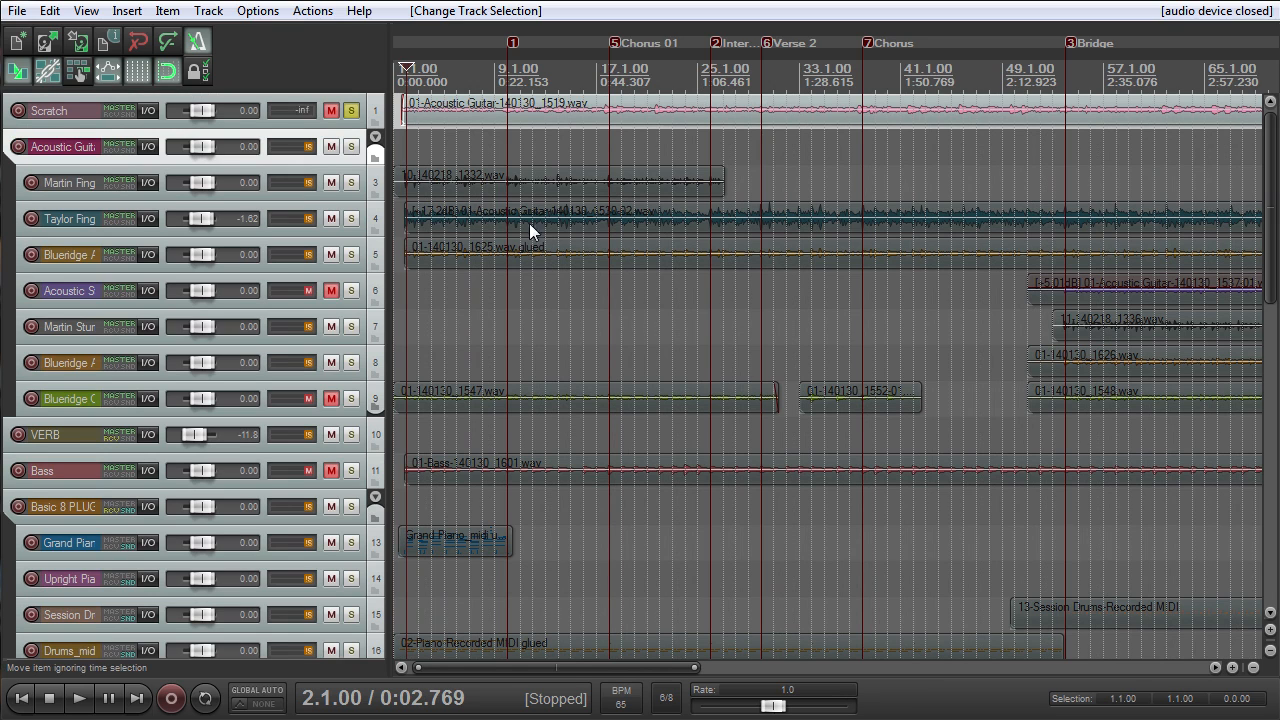
pyautogui.moveTo(1269, 202); pyautogui.dragTo(1226, 158)
pyautogui.moveTo(181, 129); pyautogui.dragTo(225, 391)
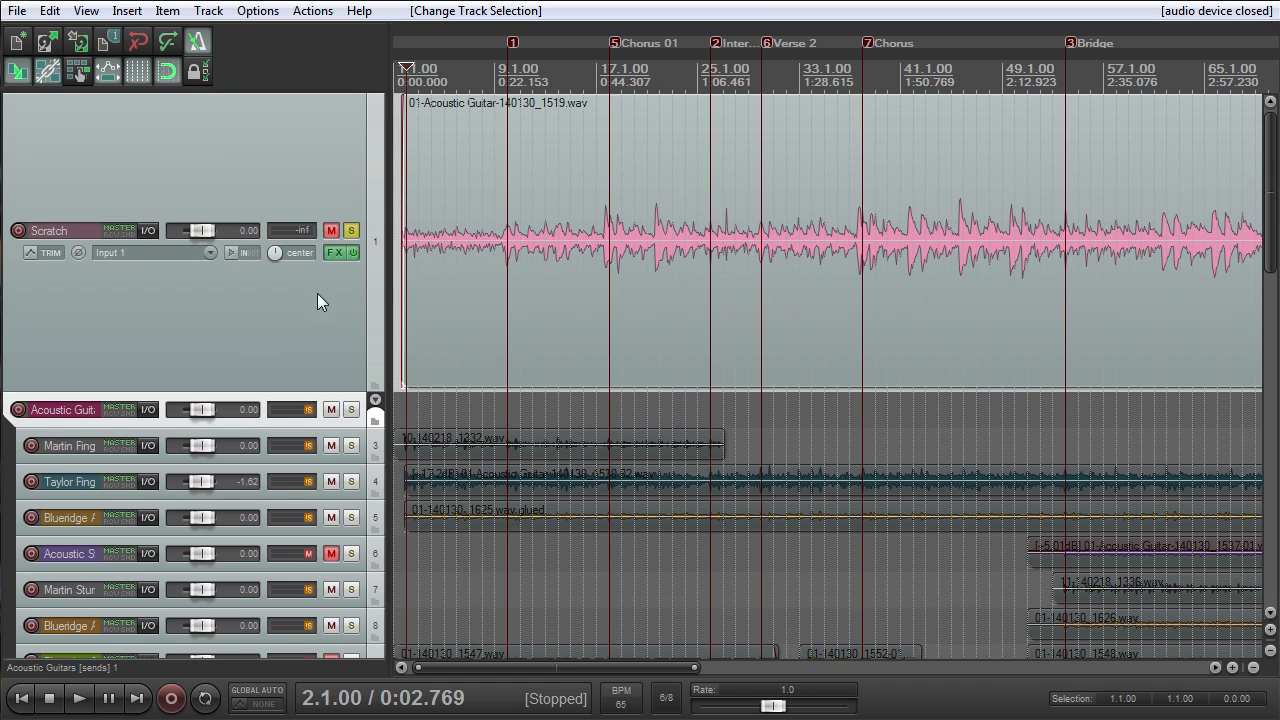
# - Inspect the ReaEQ and ReaComp effects on the Scratch track and close the effects window
pyautogui.click(340, 252)
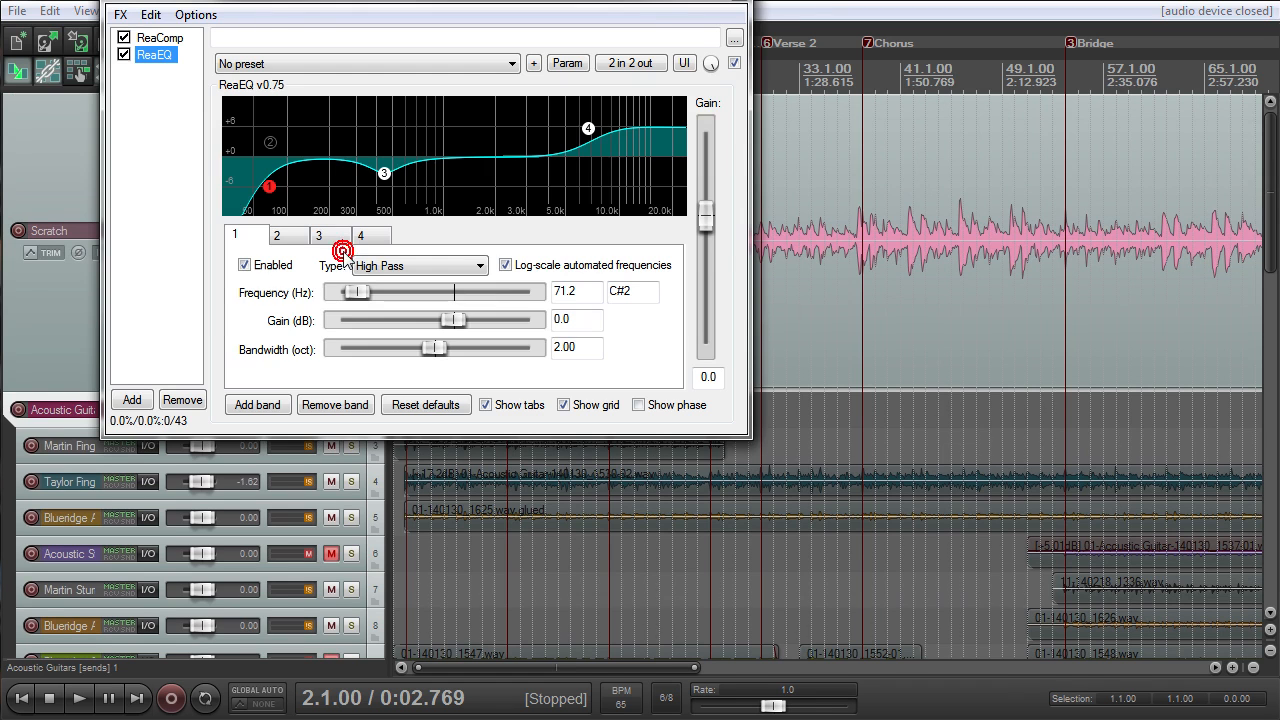
pyautogui.click(150, 38)
pyautogui.press('Escape')
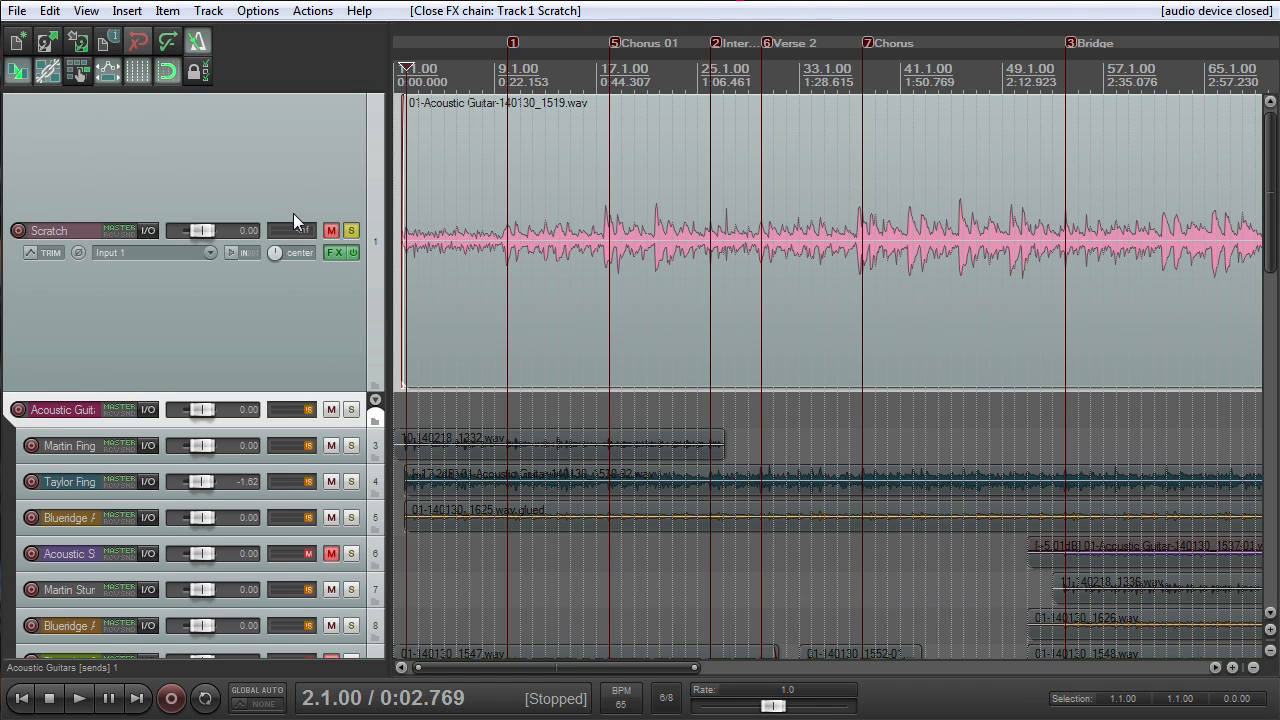
# - Play the soloed Scratch track from 2.1.00 against the metronome
pyautogui.press('space')
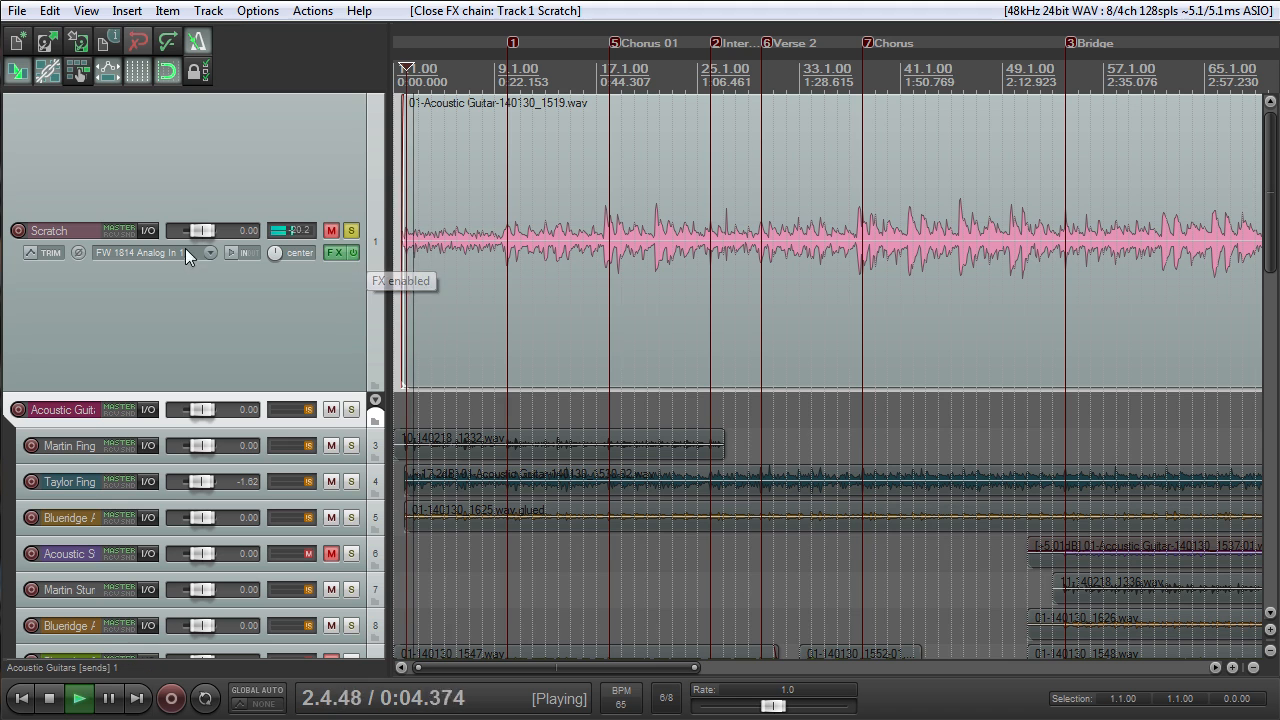
pyautogui.scroll(4, 483, 240)
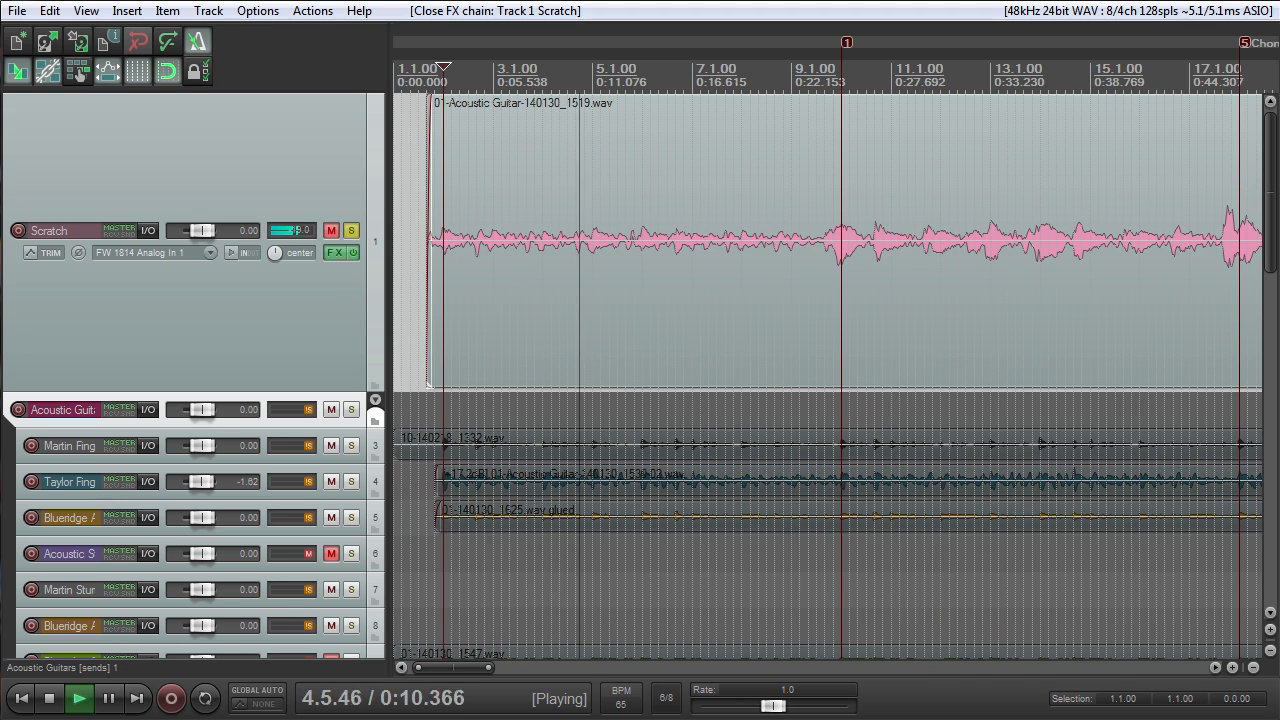
pyautogui.scroll(-3, 637, 260)
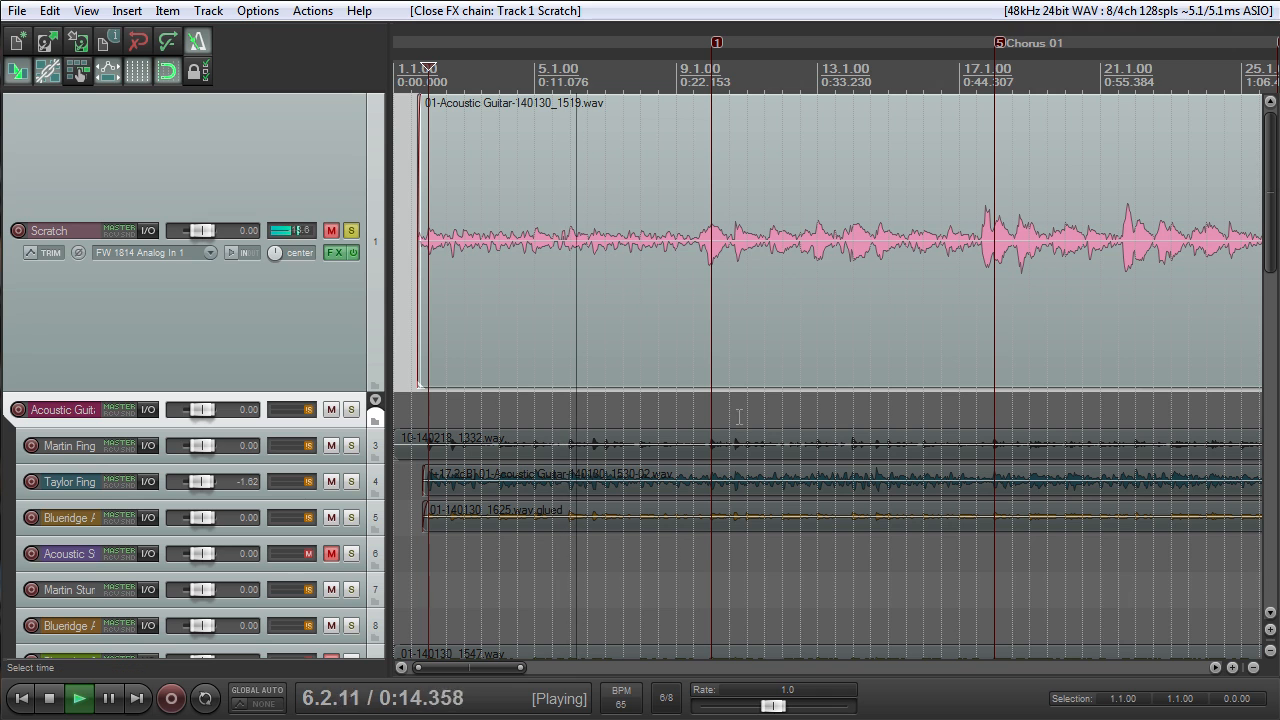
# - Set the metronome volume to -3.41 dB and its secondary beat gain to -4.64 dB, close the settings and stop the playback
pyautogui.rightClick(198, 42)
pyautogui.moveTo(219, 246); pyautogui.dragTo(243, 272)
pyautogui.click(246, 246)
pyautogui.moveTo(250, 271); pyautogui.dragTo(258, 245)
pyautogui.click(255, 271)
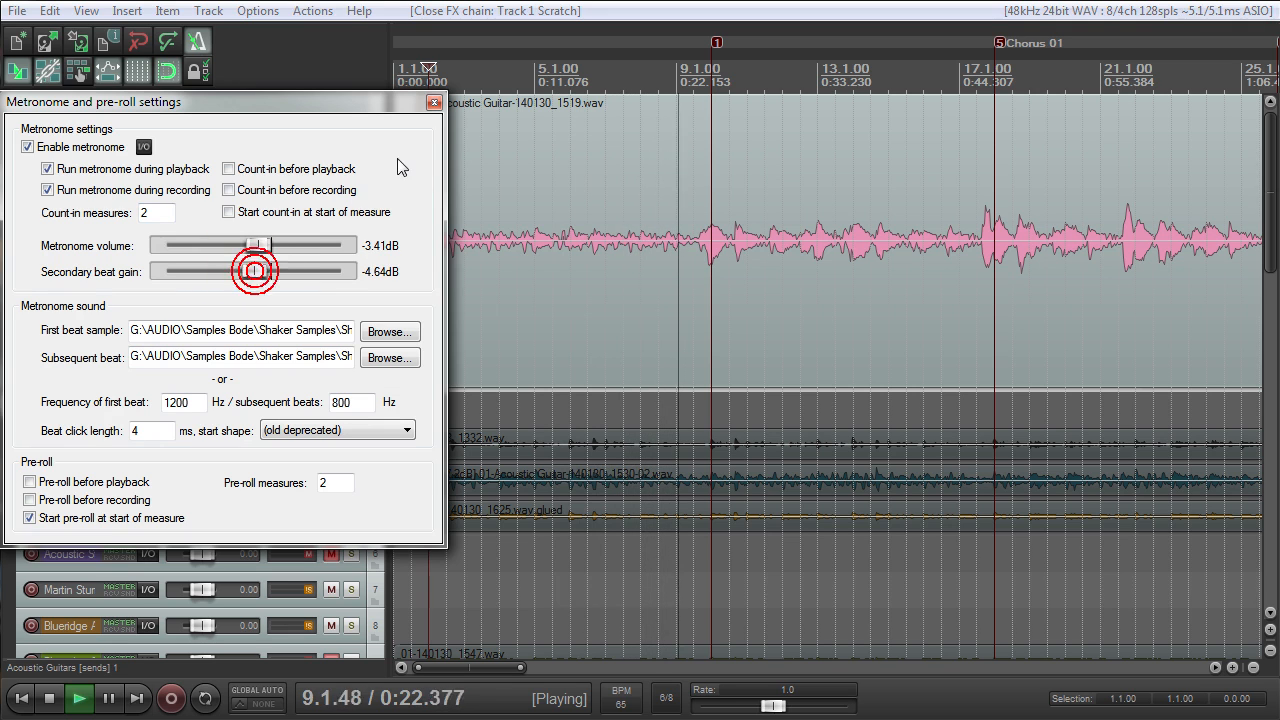
pyautogui.click(434, 102)
pyautogui.scroll(-5, 601, 220)
pyautogui.press('space')
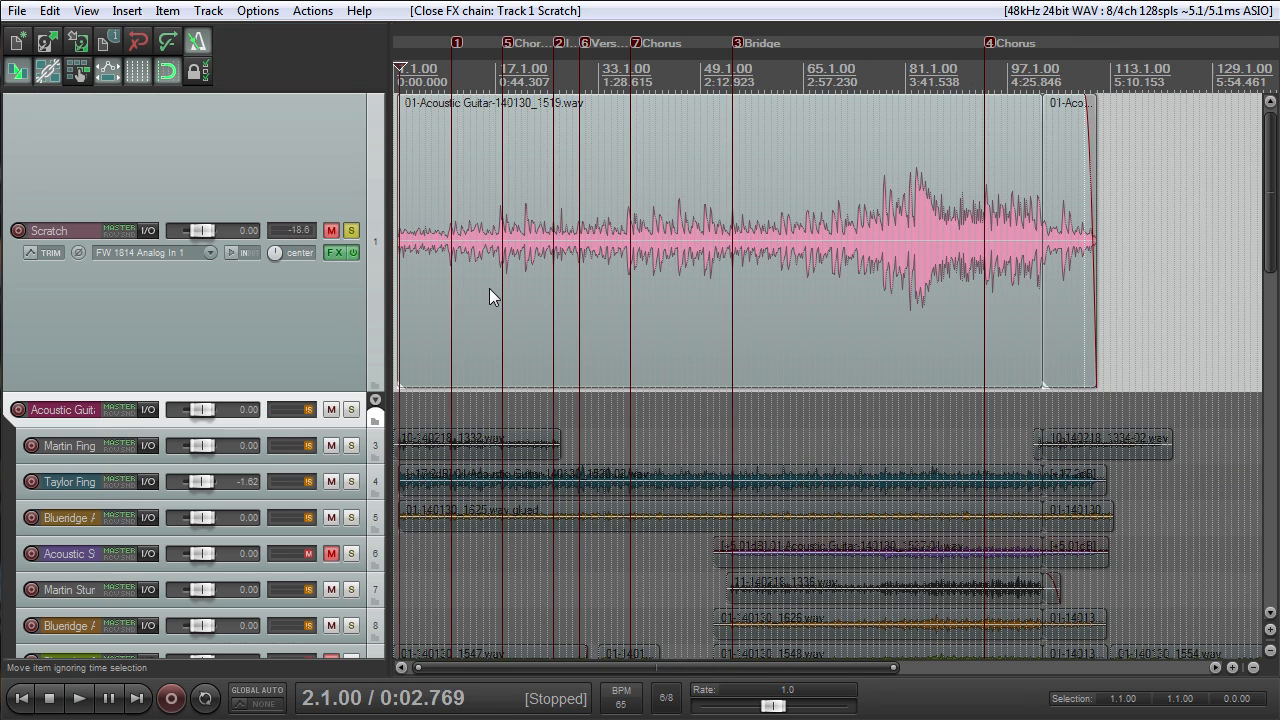
# - Adjust the fade-in at the start of the acoustic guitar item on the Scratch track
pyautogui.scroll(8, 480, 290)
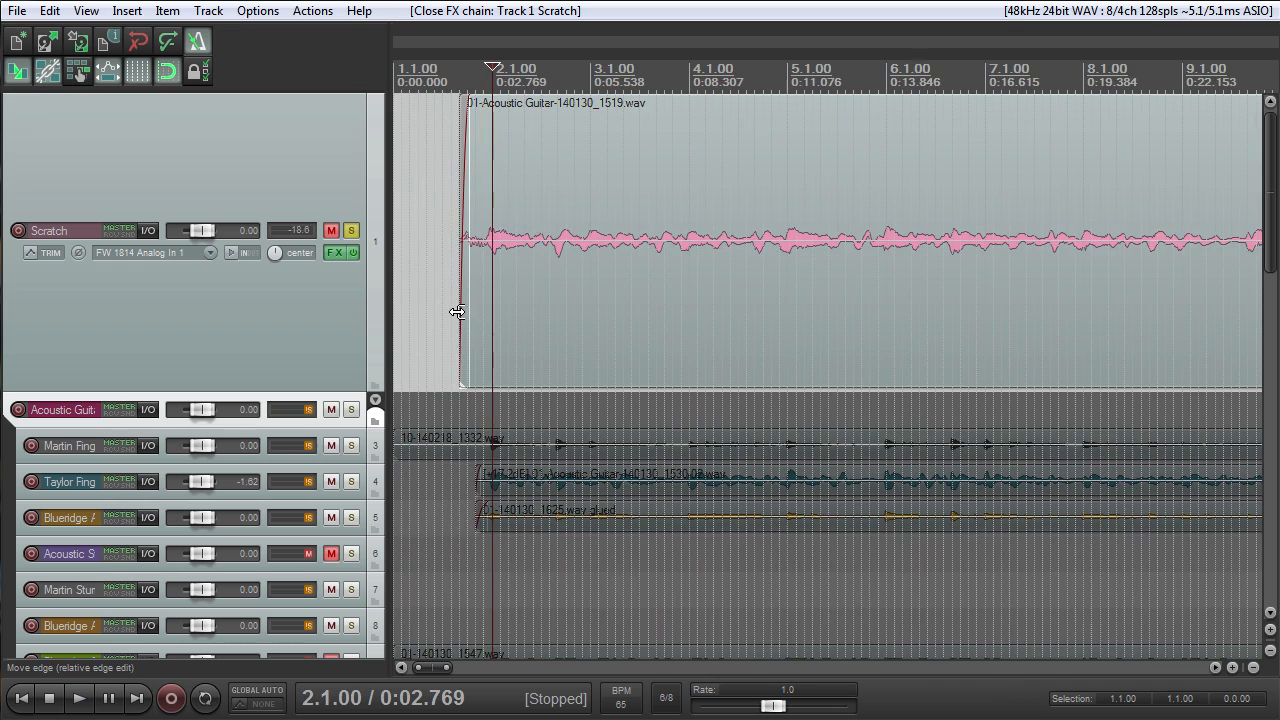
pyautogui.scroll(2, 457, 312)
pyautogui.moveTo(491, 158); pyautogui.dragTo(508, 161)
pyautogui.scroll(-10, 518, 221)
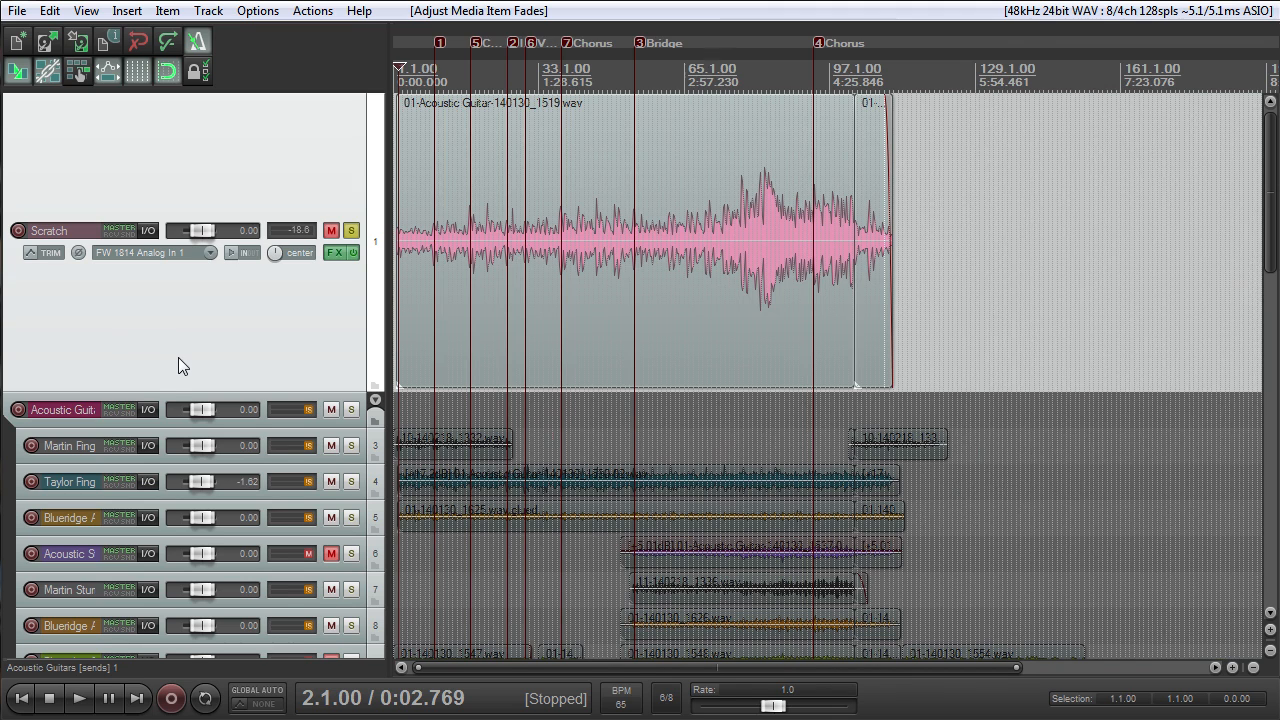
# - Solo the Drums_mid track, increase its height and play its MIDI part from 2.1.00
pyautogui.scroll(-10, 178, 357)
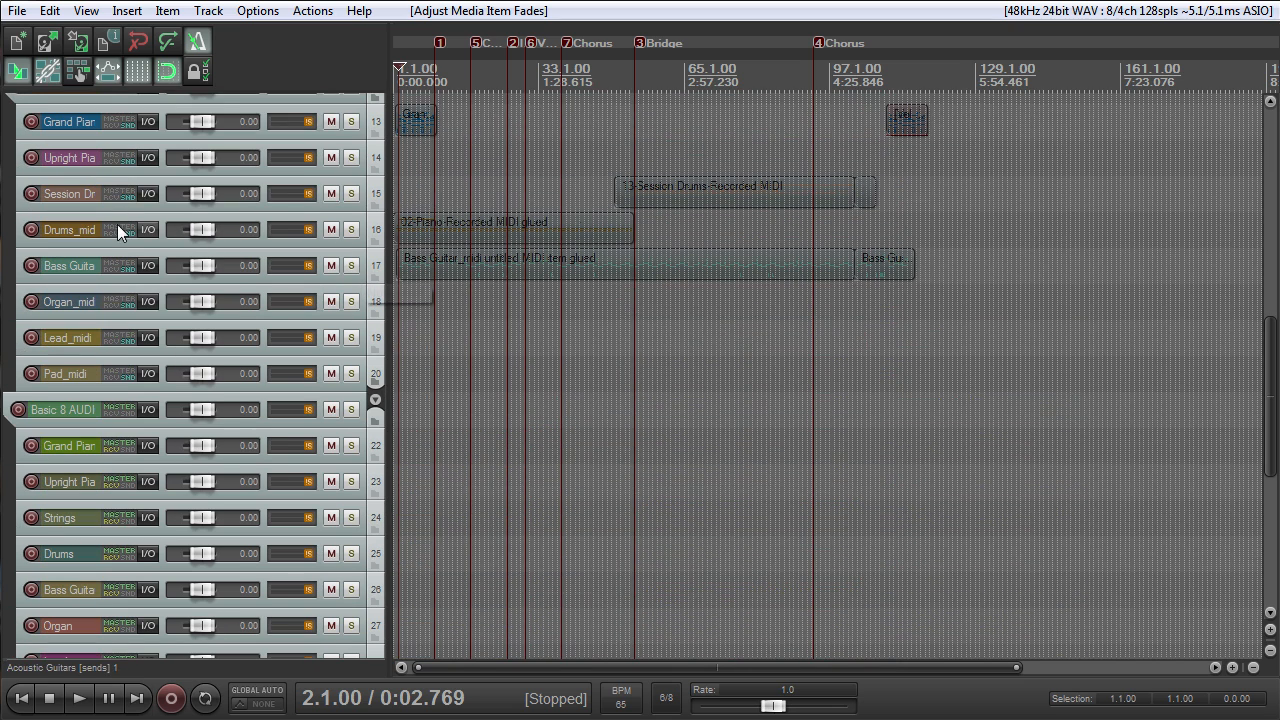
pyautogui.click(352, 232)
pyautogui.scroll(3, 449, 240)
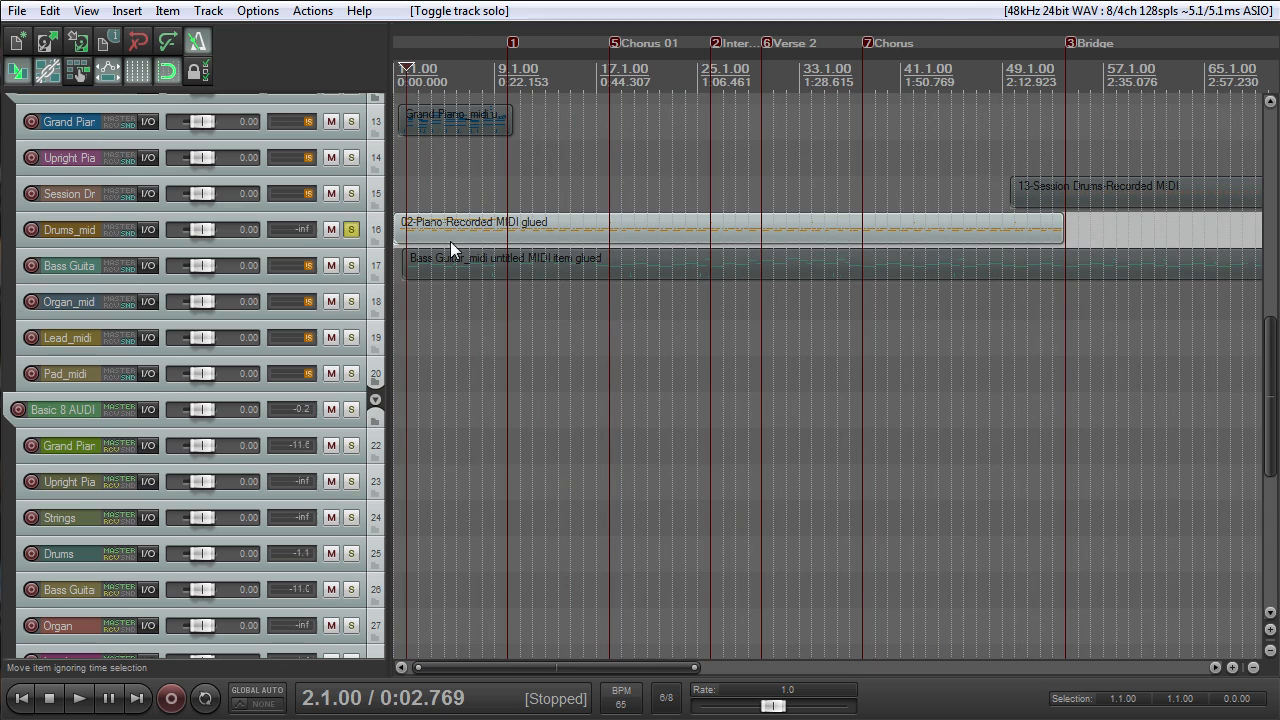
pyautogui.moveTo(299, 246); pyautogui.dragTo(317, 322)
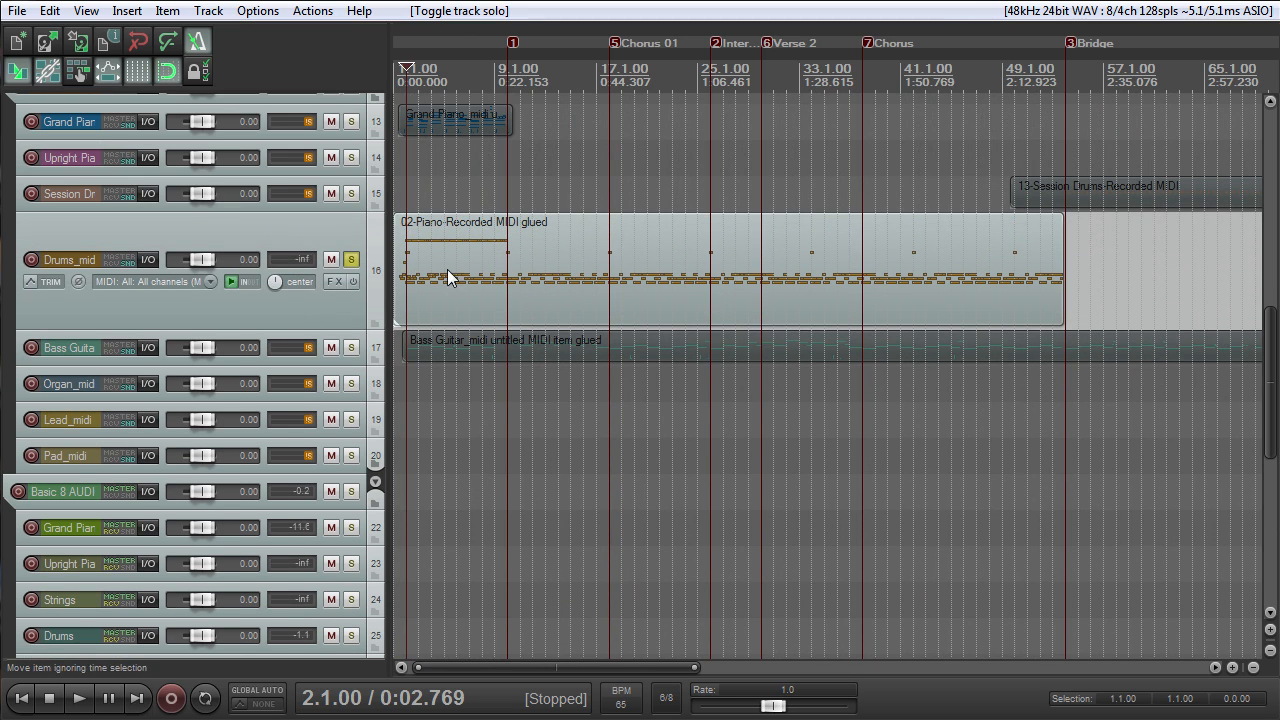
pyautogui.press('space')
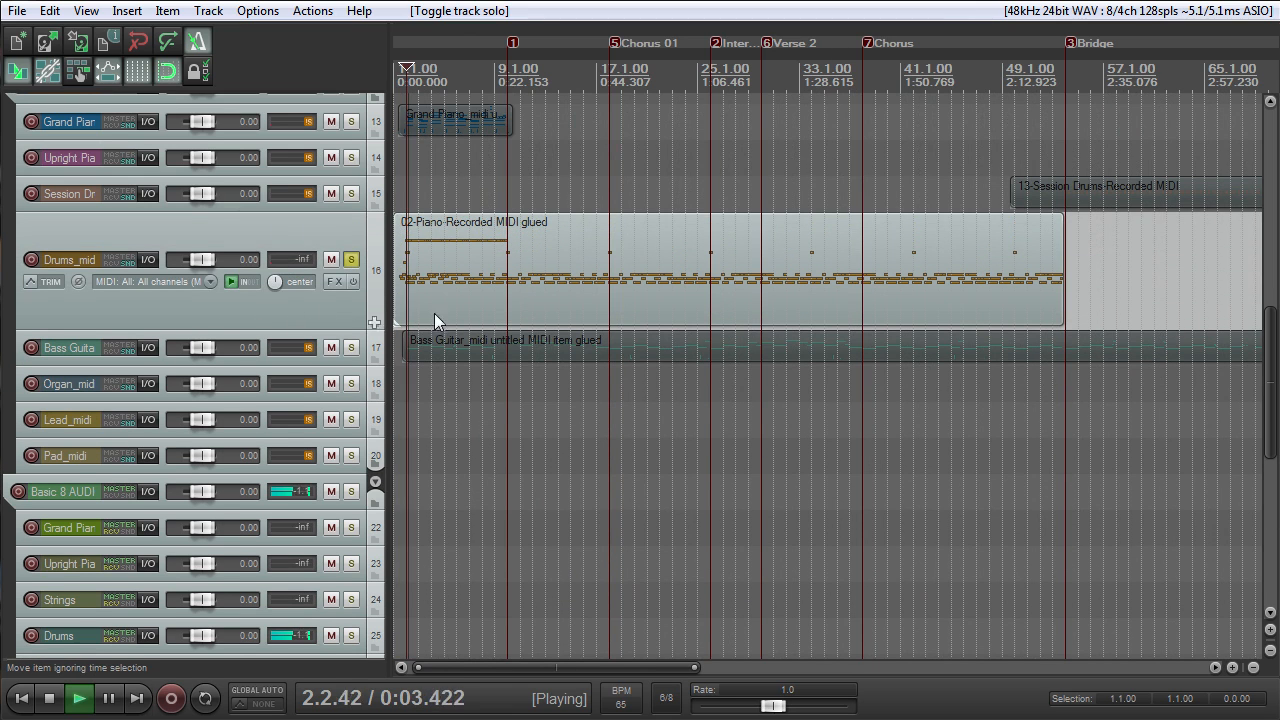
# - Examine the drum notes of the 02-Piano-Recorded MIDI item in the MIDI editor, and close the editor
pyautogui.doubleClick(514, 298)
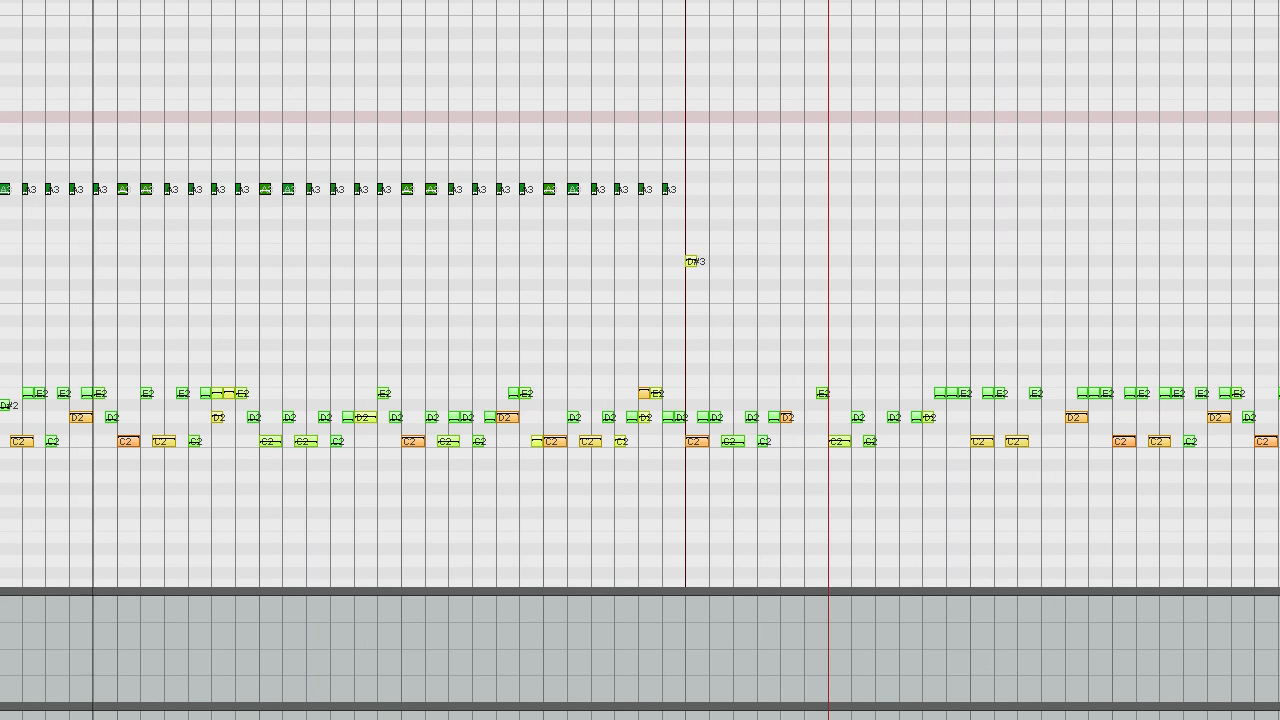
pyautogui.scroll(-4, 112, 422)
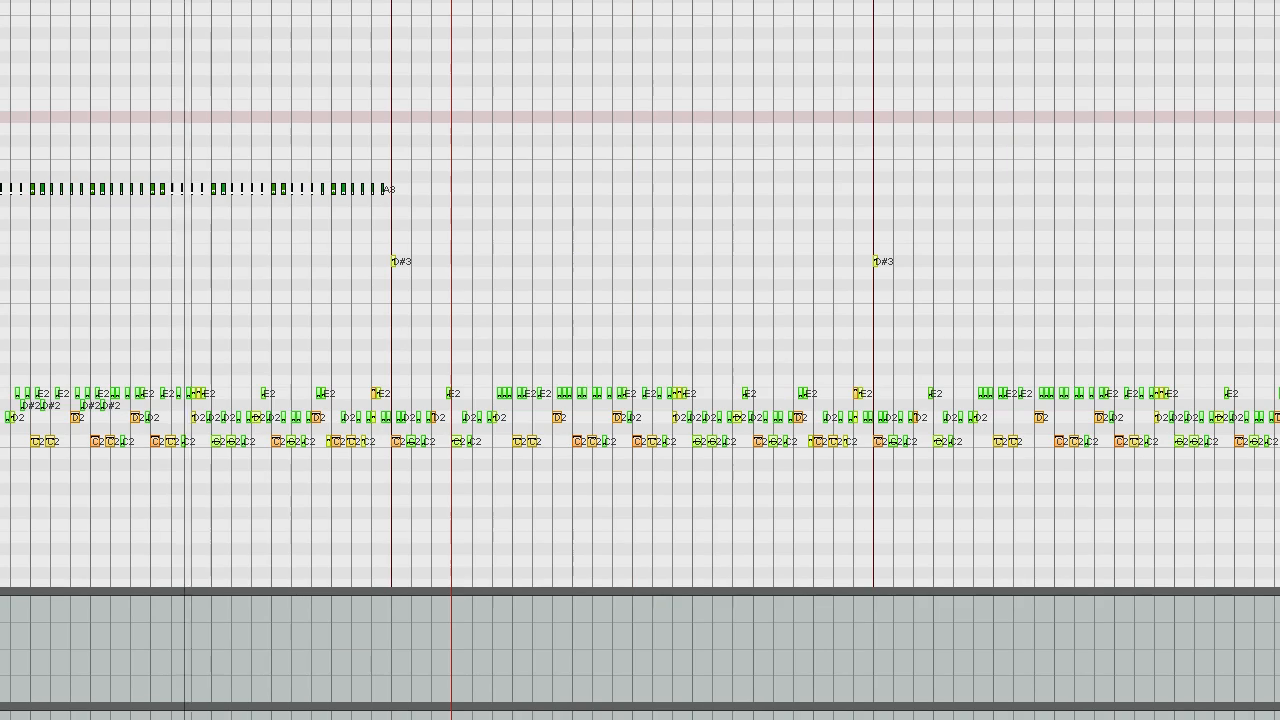
pyautogui.press('Escape')
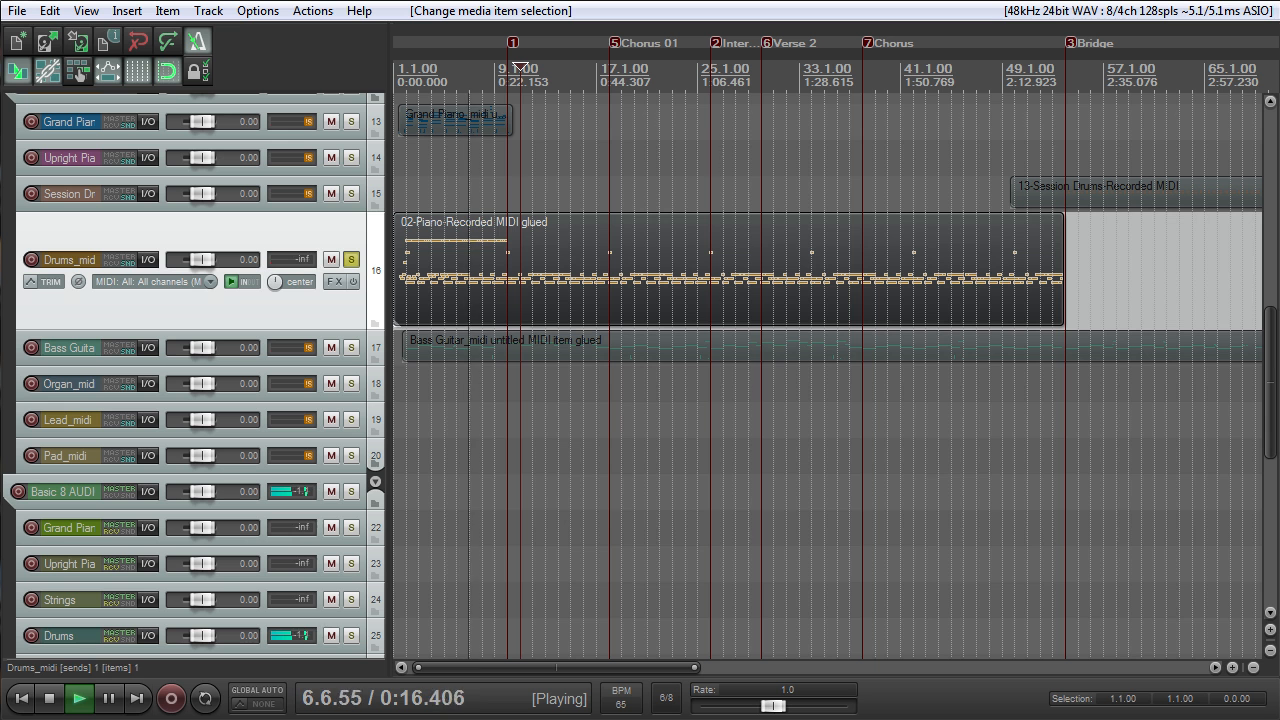
# - Toggle the solo state of the Drums_mid track and stop the playback
pyautogui.click(352, 259)
pyautogui.scroll(2, 600, 322)
pyautogui.scroll(-4, 629, 326)
pyautogui.press('space')
pyautogui.click(352, 260)
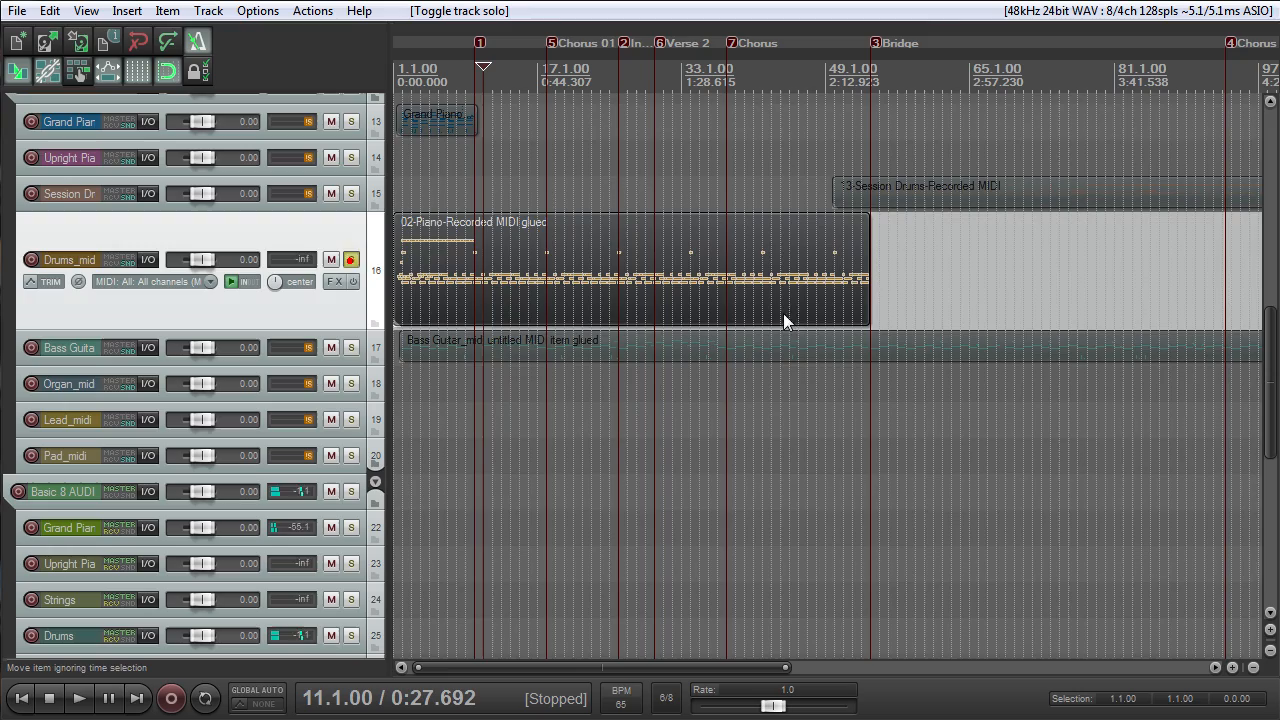
# - Return to the Scratch track, place the edit cursor at 42.1.00 and play from there
pyautogui.moveTo(1269, 346); pyautogui.dragTo(1268, 132)
pyautogui.scroll(-4, 983, 246)
pyautogui.scroll(3, 895, 260)
pyautogui.scroll(2, 887, 272)
pyautogui.click(913, 76)
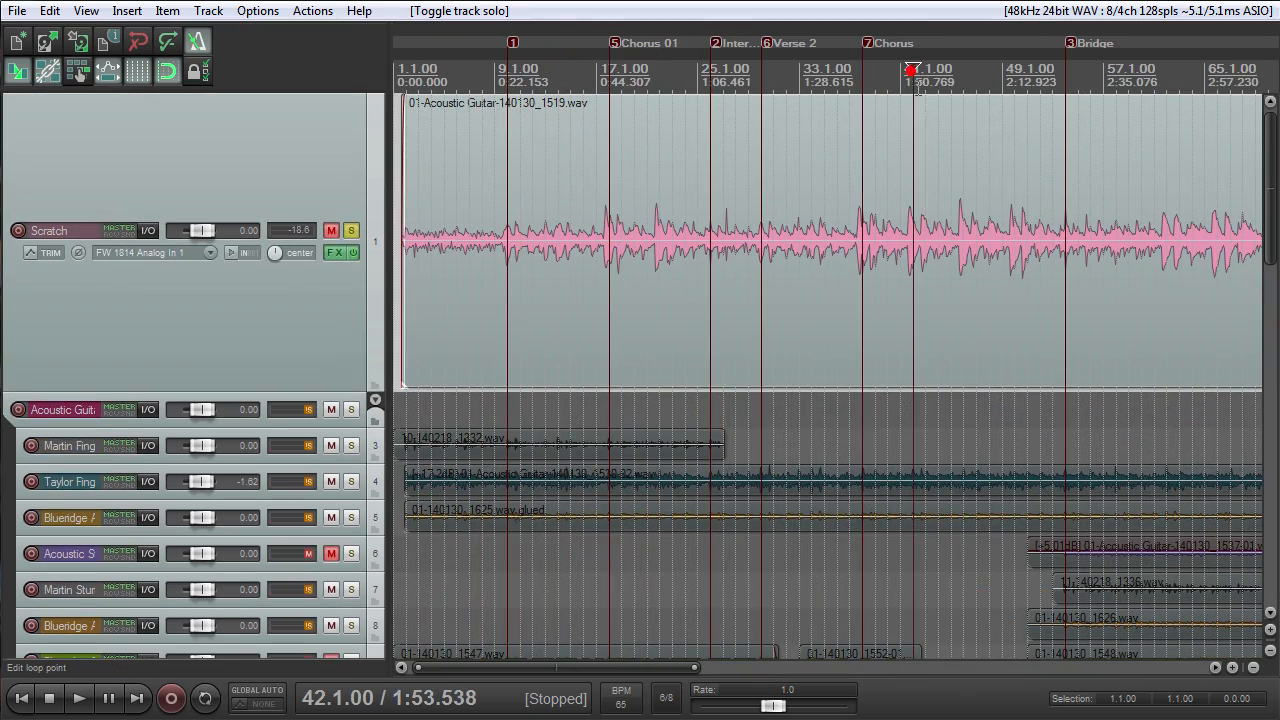
pyautogui.press('space')
pyautogui.scroll(-4, 917, 174)
pyautogui.scroll(2, 633, 276)
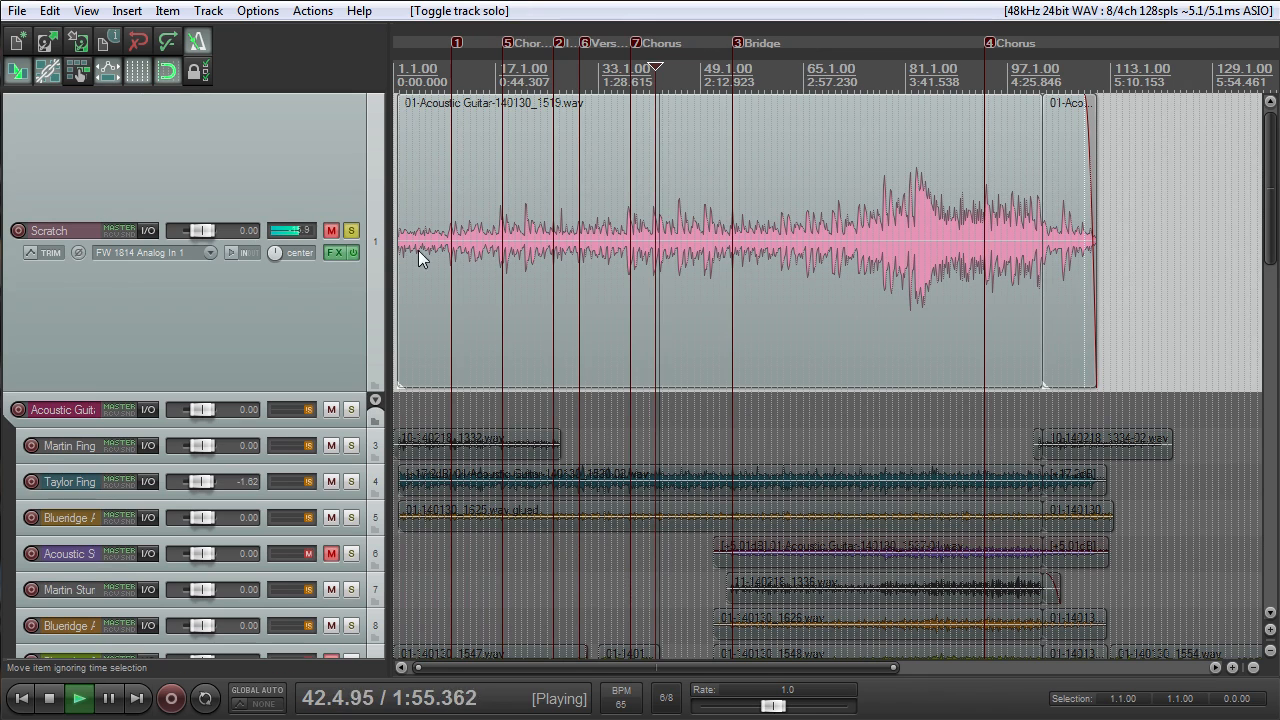
# - Lower the metronome volume to -5.97 dB and the secondary beat gain to -8.69 dB
pyautogui.rightClick(197, 41)
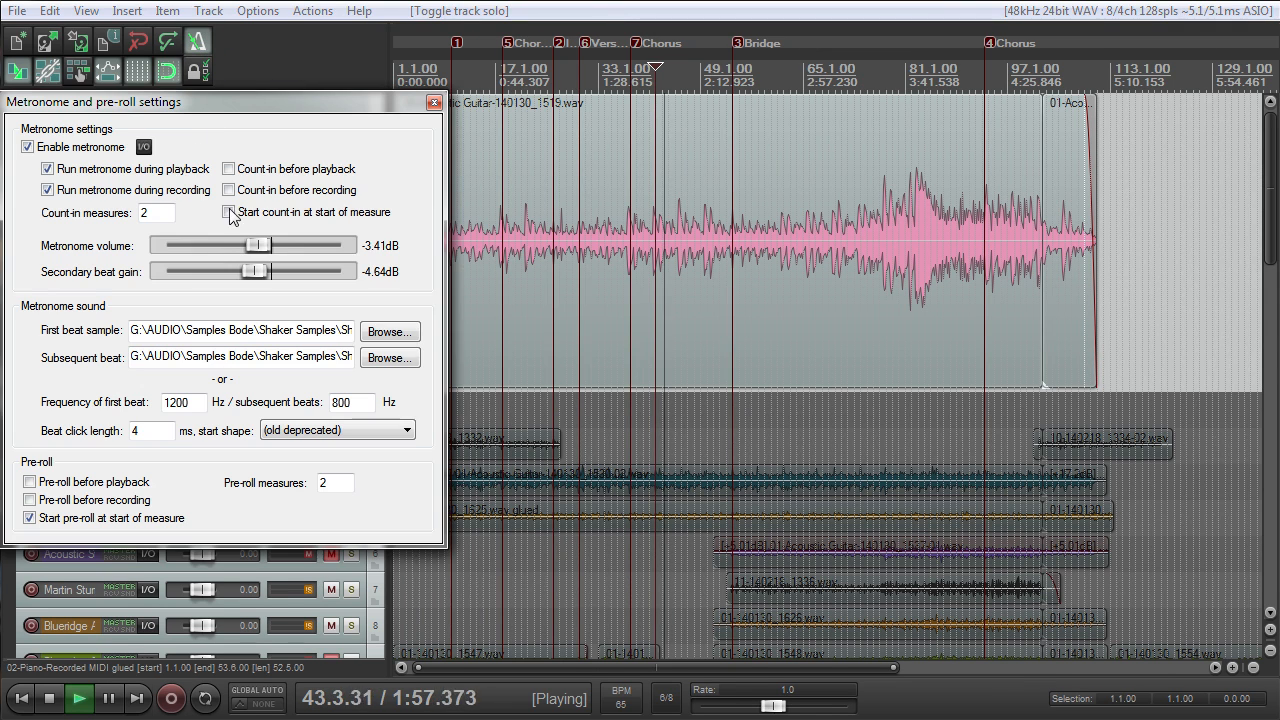
pyautogui.moveTo(251, 252); pyautogui.dragTo(253, 279)
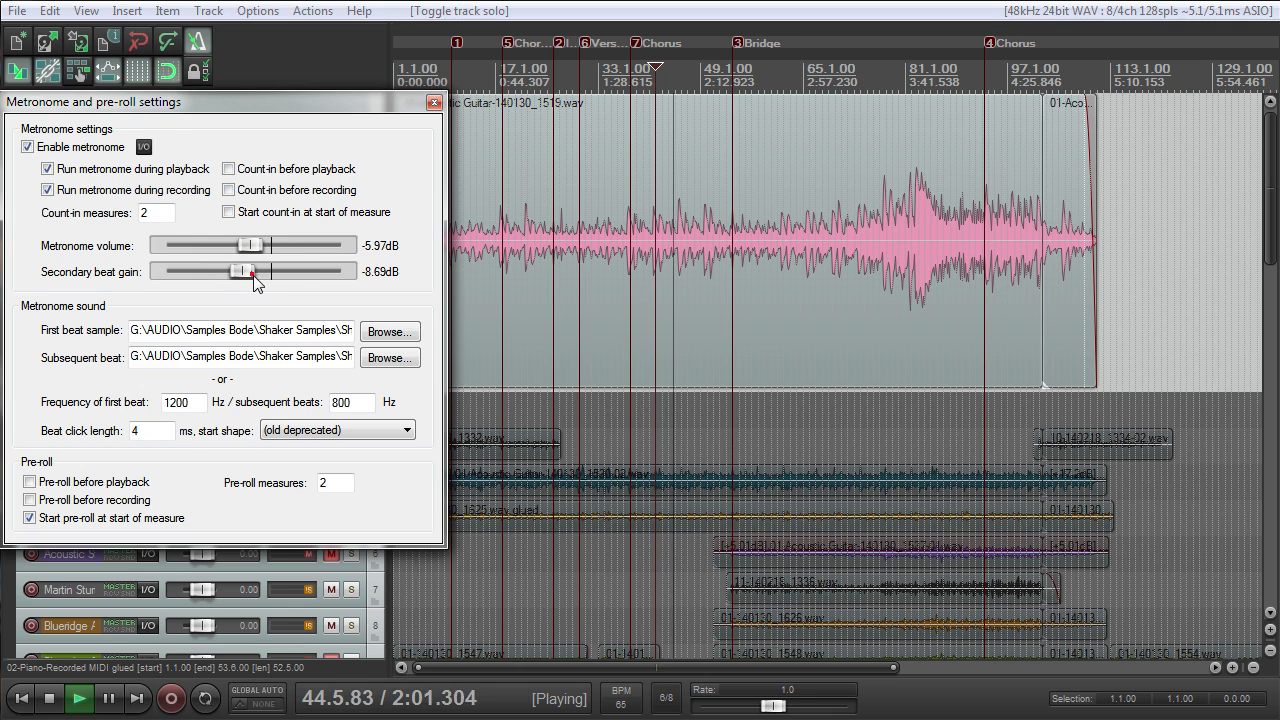
# - Close the metronome and pre-roll settings and stop the playback
pyautogui.click(434, 103)
pyautogui.scroll(-3, 741, 219)
pyautogui.scroll(3, 741, 220)
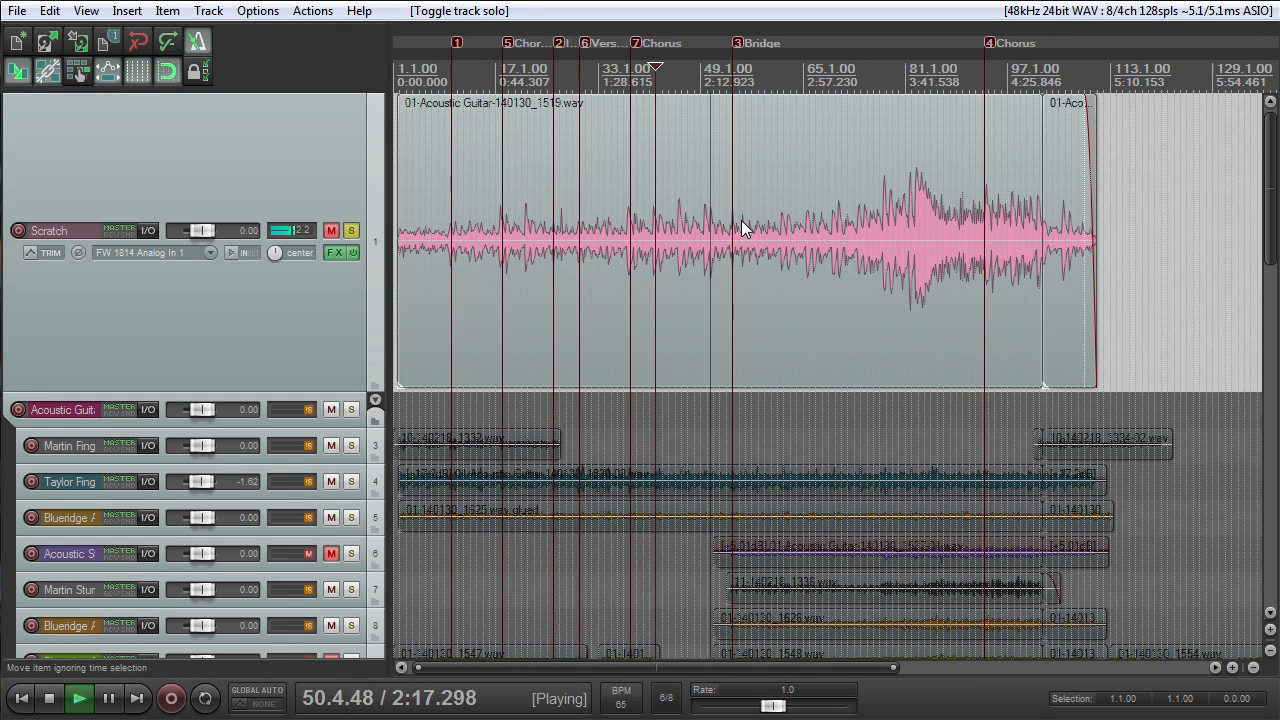
pyautogui.press('space')
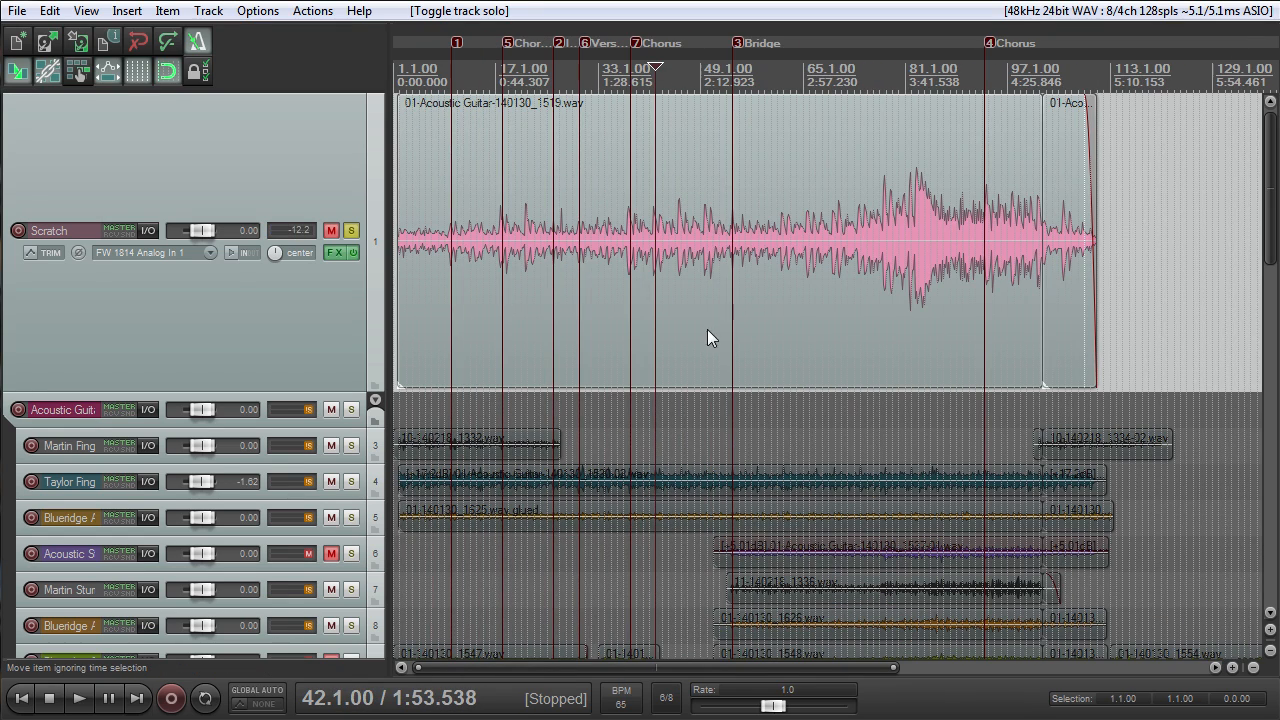
# - Solo the Acoustic Guitar folder and its guitar tracks 3 to 8 alongside the Scratch track, and start playback
pyautogui.click(211, 352)
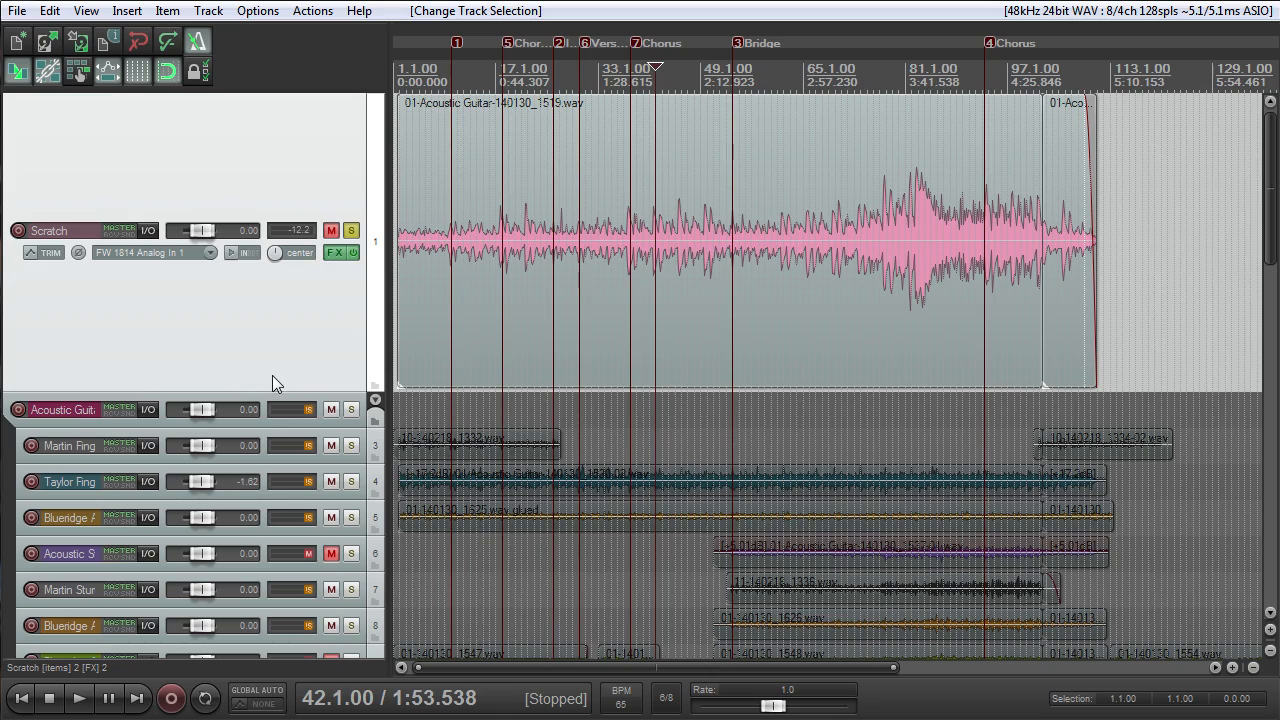
pyautogui.scroll(-5, 266, 367)
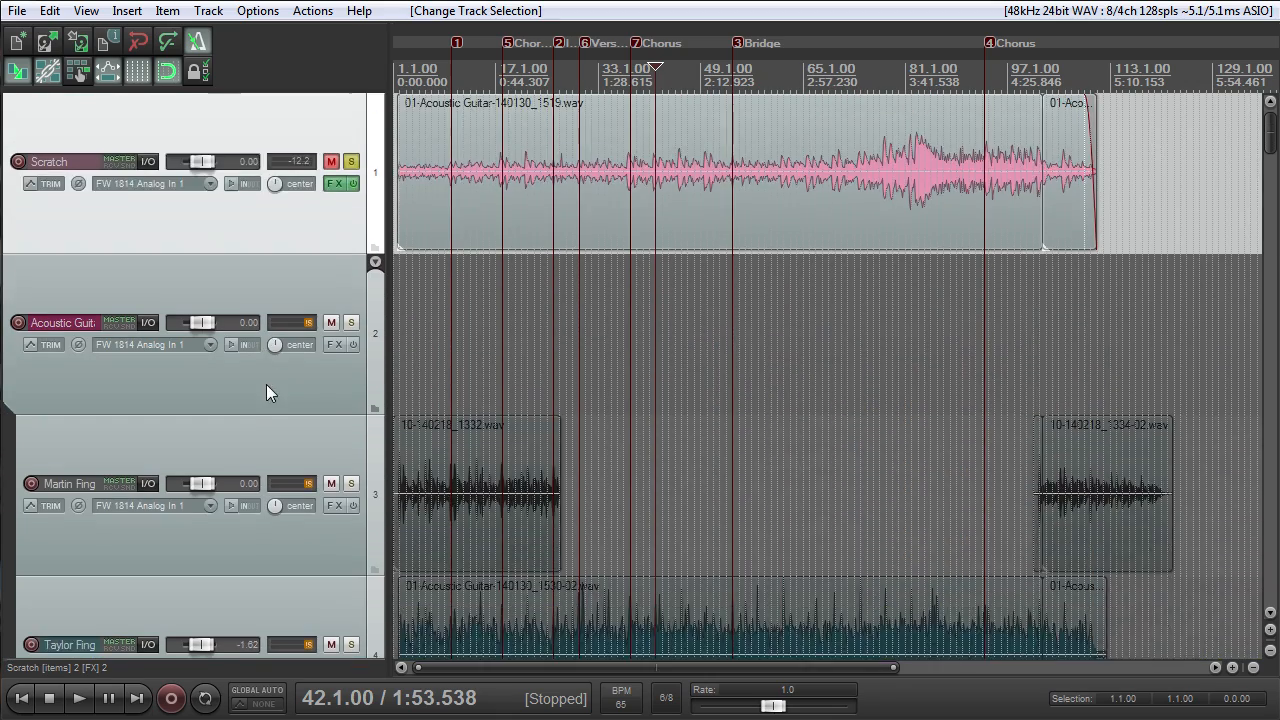
pyautogui.scroll(-7, 265, 386)
pyautogui.scroll(3, 157, 376)
pyautogui.scroll(2, 886, 380)
pyautogui.scroll(-2, 886, 380)
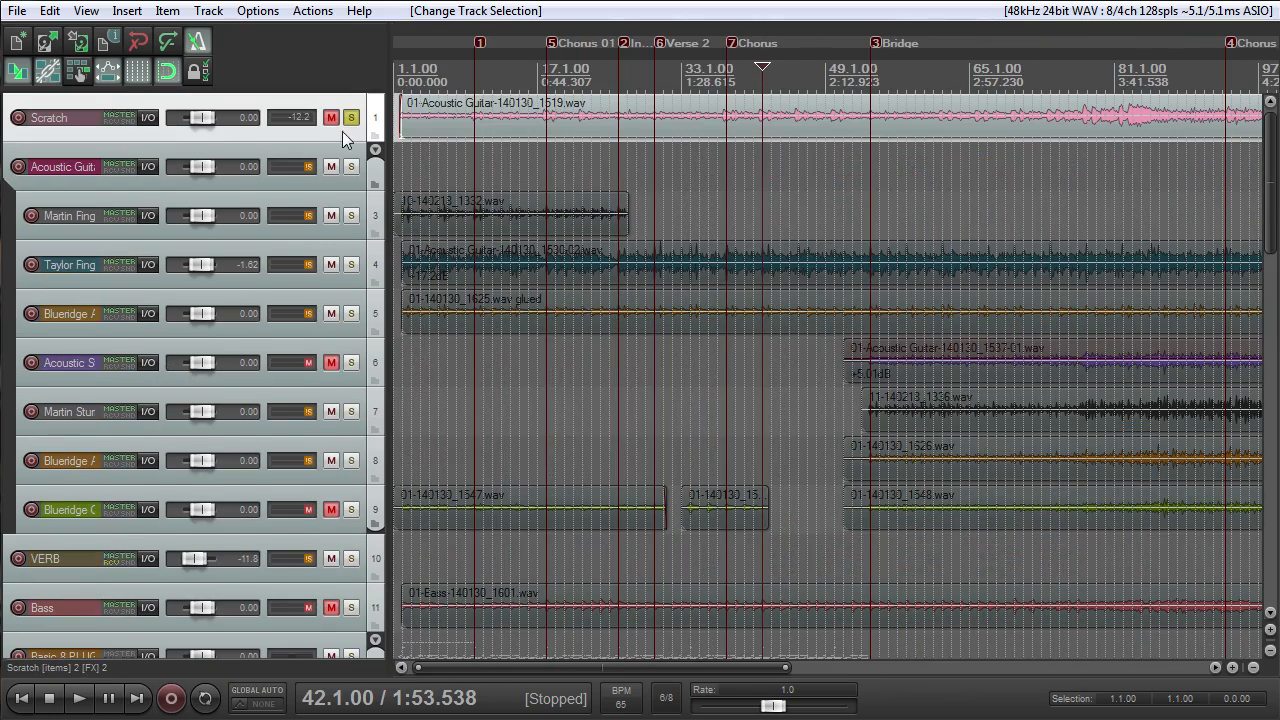
pyautogui.moveTo(351, 166); pyautogui.dragTo(357, 463)
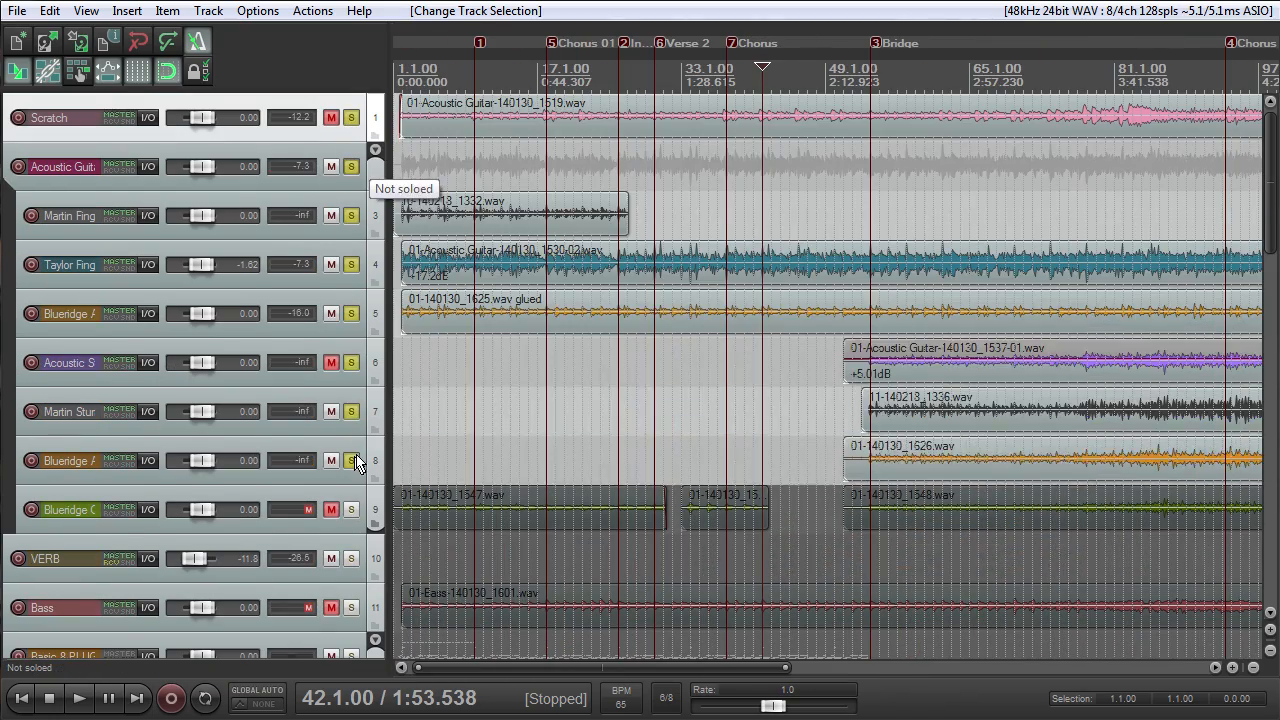
pyautogui.press('space')
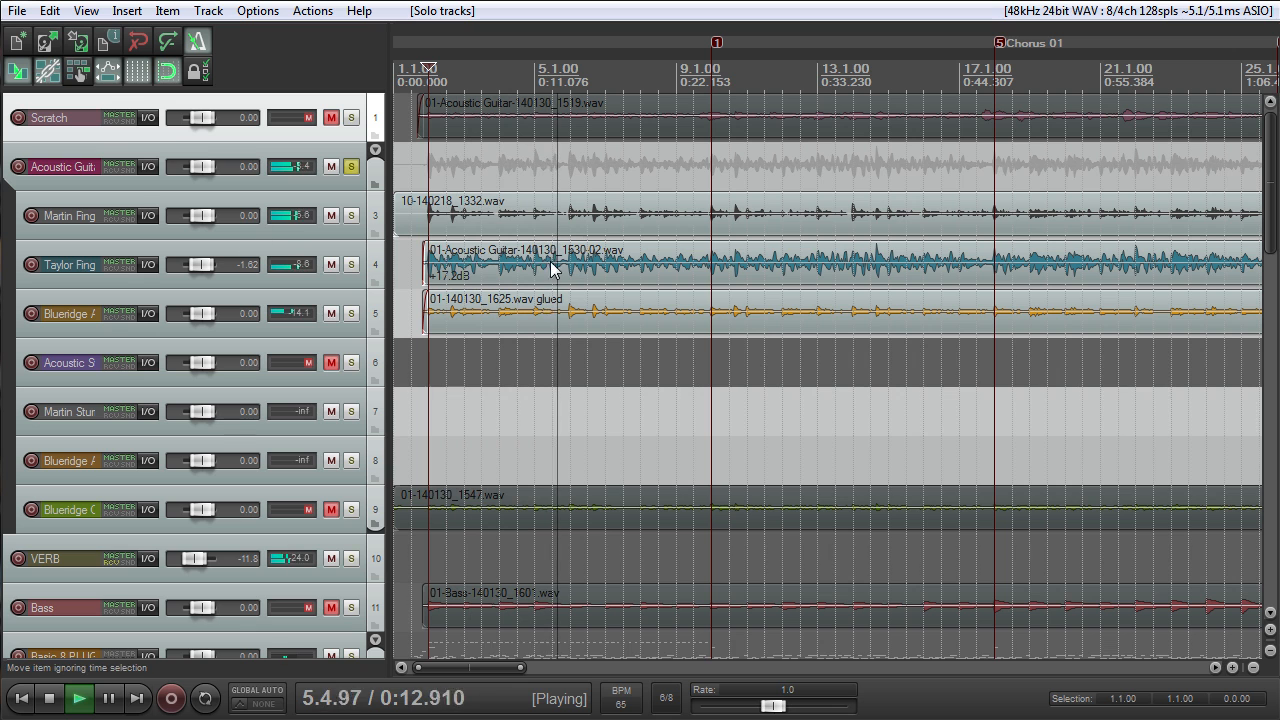
# - Enlarge the Taylor Finger Omni and Blueridge Ac guitar tracks so their waveforms can be compared
pyautogui.moveTo(259, 338); pyautogui.dragTo(258, 433)
pyautogui.moveTo(294, 288); pyautogui.dragTo(294, 384)
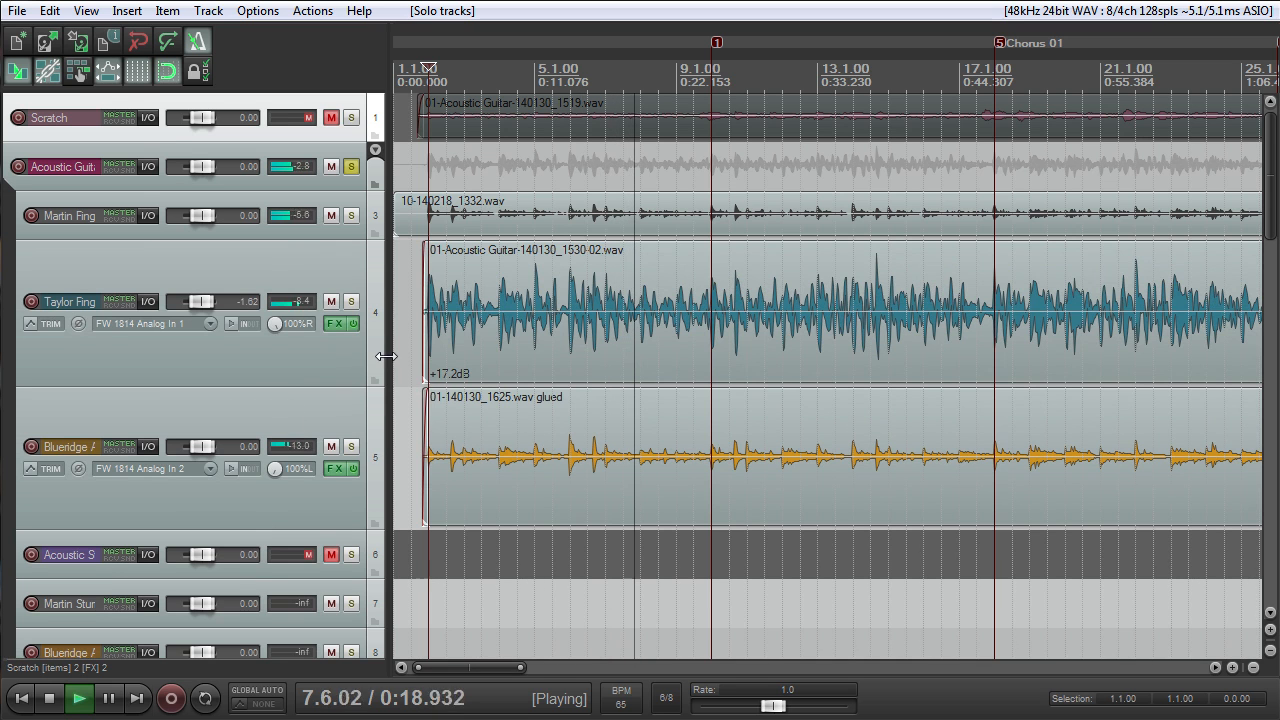
pyautogui.scroll(-1, 295, 407)
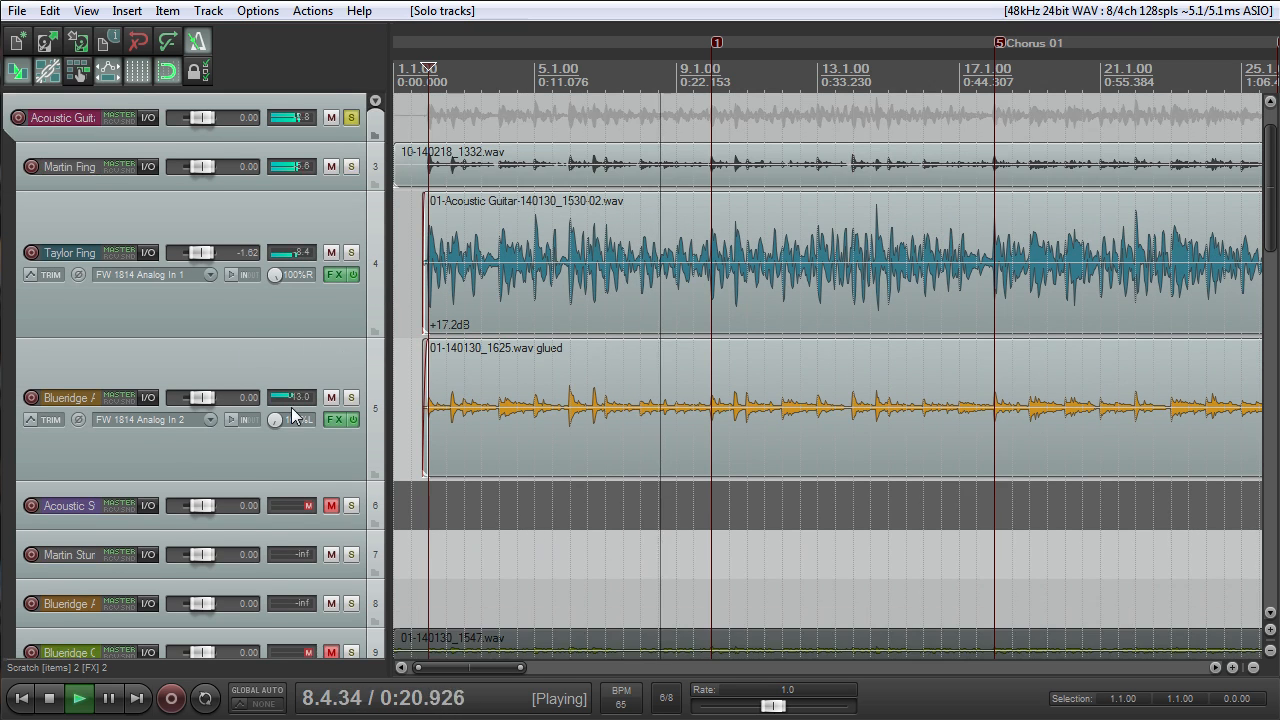
pyautogui.scroll(3, 289, 407)
pyautogui.scroll(-5, 286, 408)
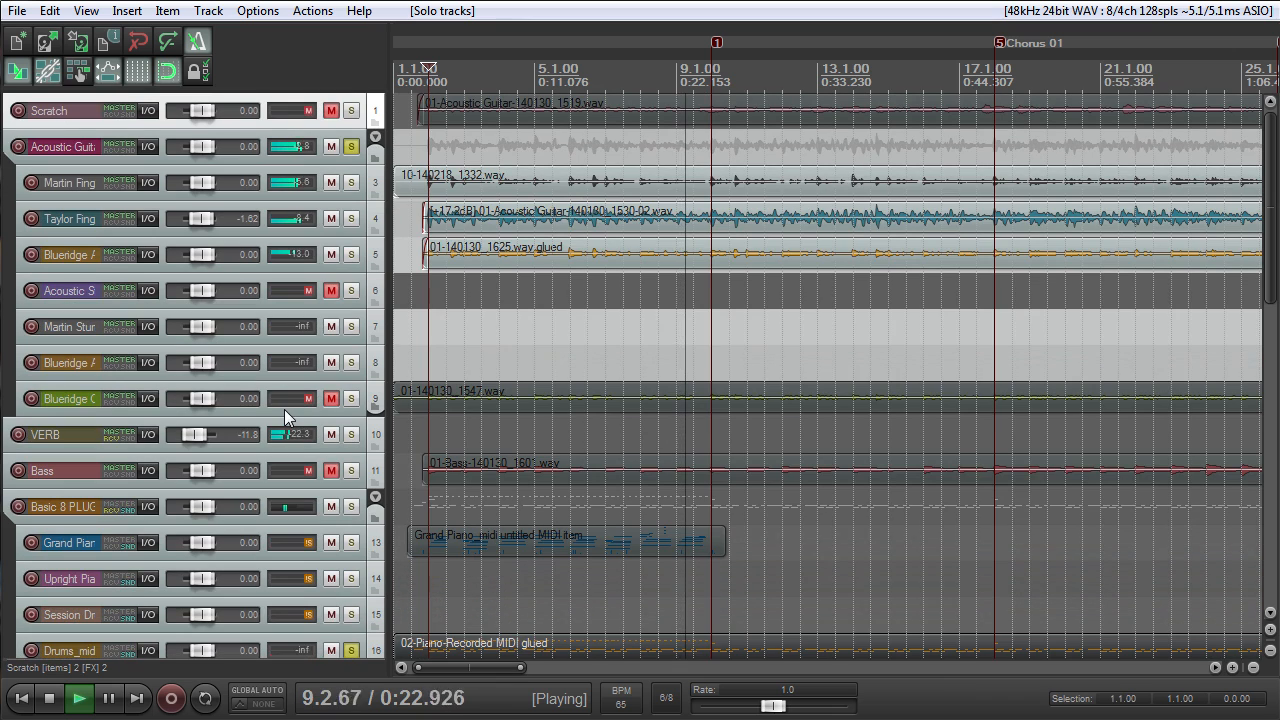
pyautogui.moveTo(285, 417); pyautogui.dragTo(286, 440)
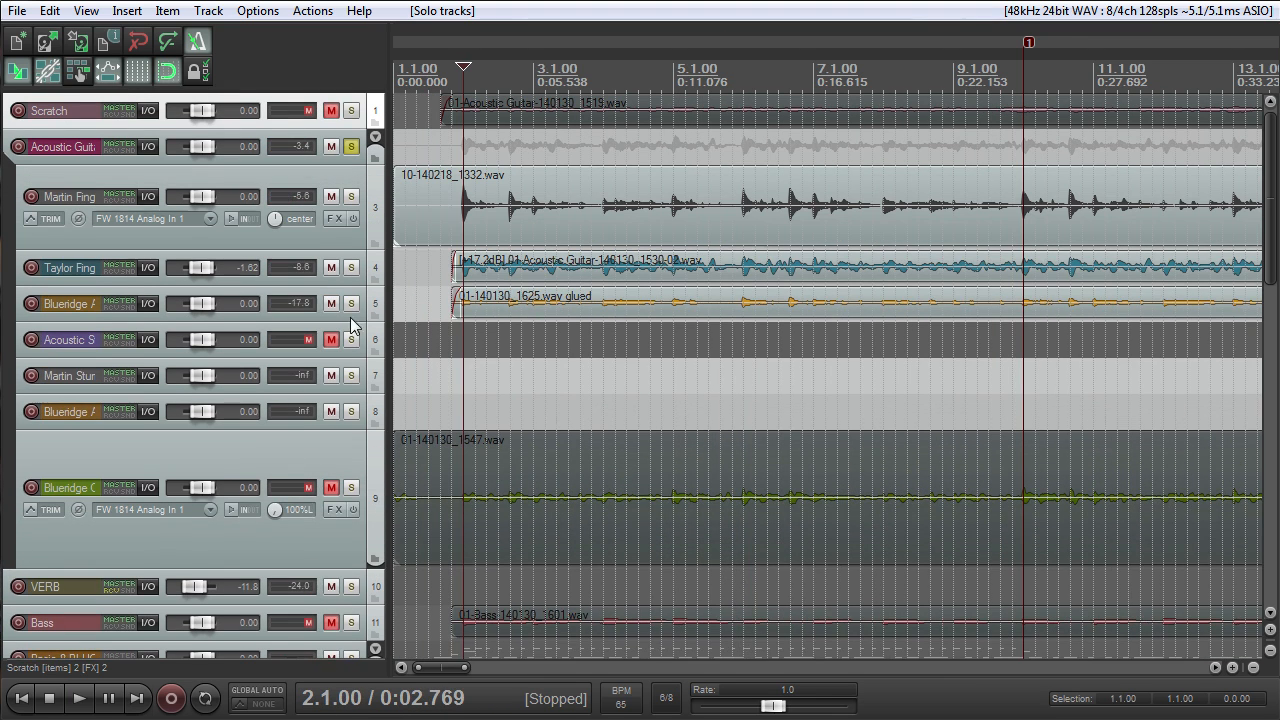
pyautogui.doubleClick(353, 320)
pyautogui.doubleClick(352, 286)
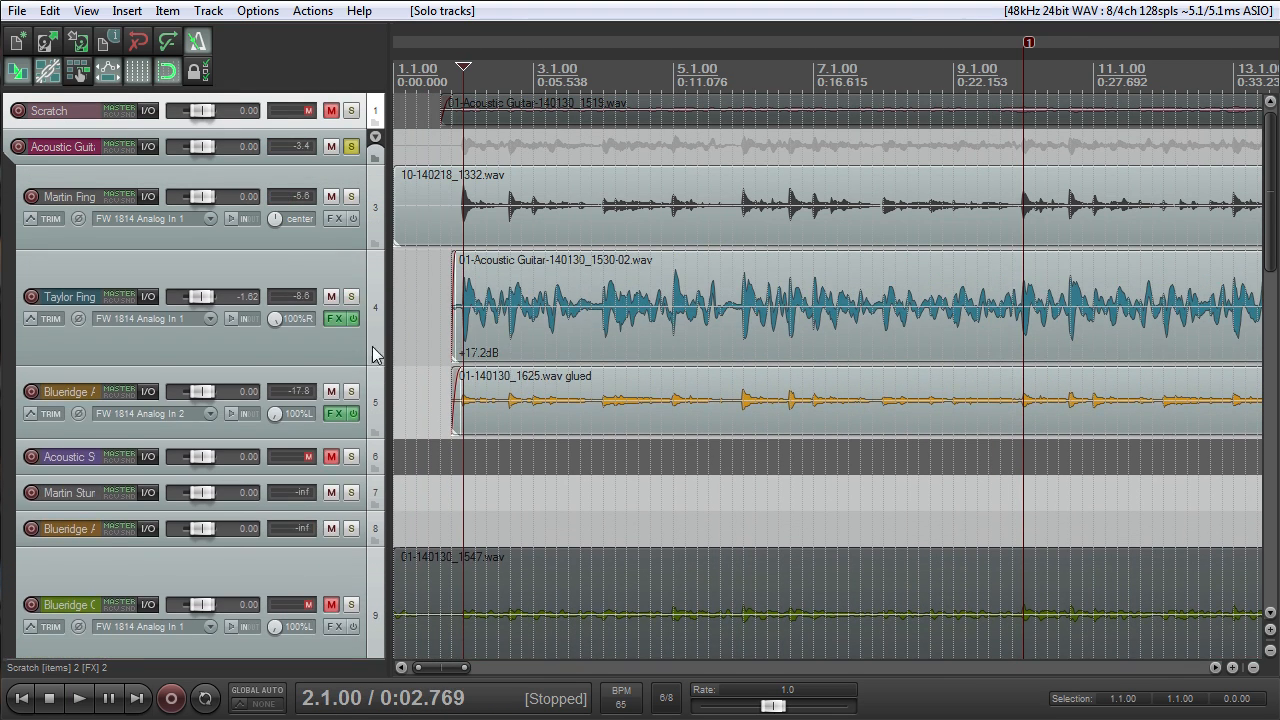
# - Solo the Taylor Finger Omni track together with Blueridge Ac on track 5, play the opening from 2.1.00, and stop
pyautogui.click(338, 335)
pyautogui.scroll(3, 498, 305)
pyautogui.scroll(2, 495, 304)
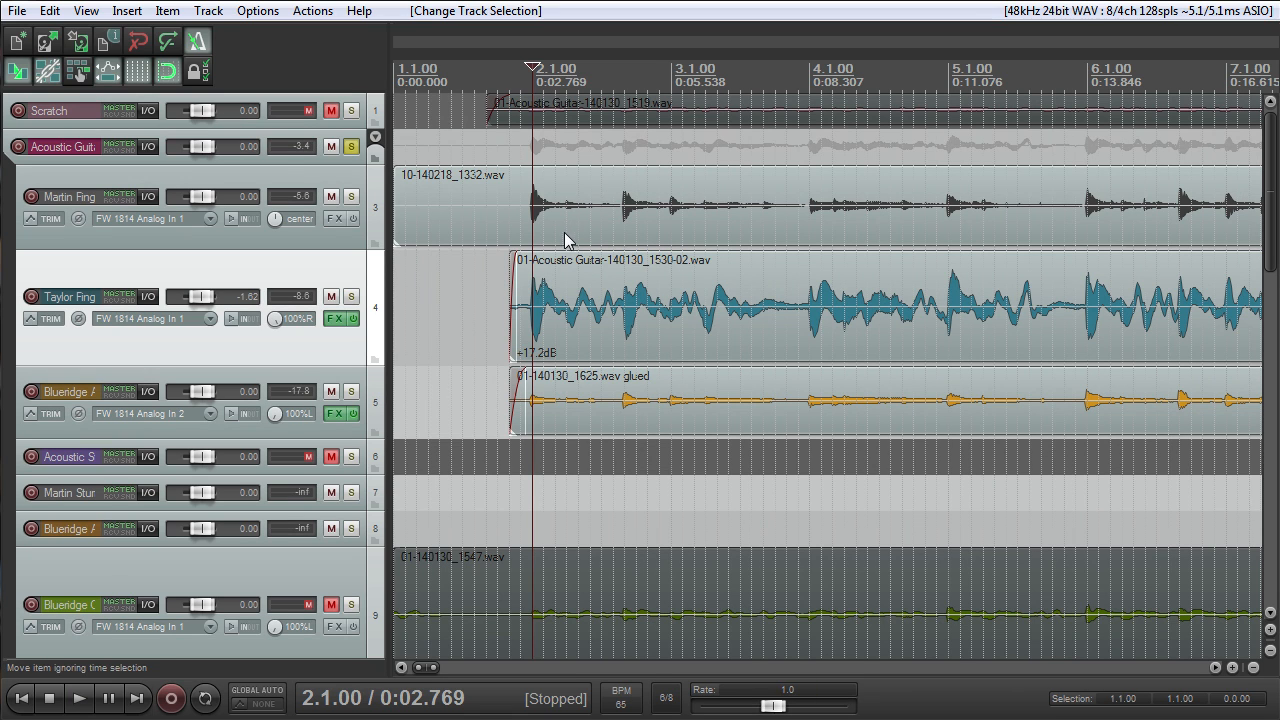
pyautogui.scroll(-2, 640, 292)
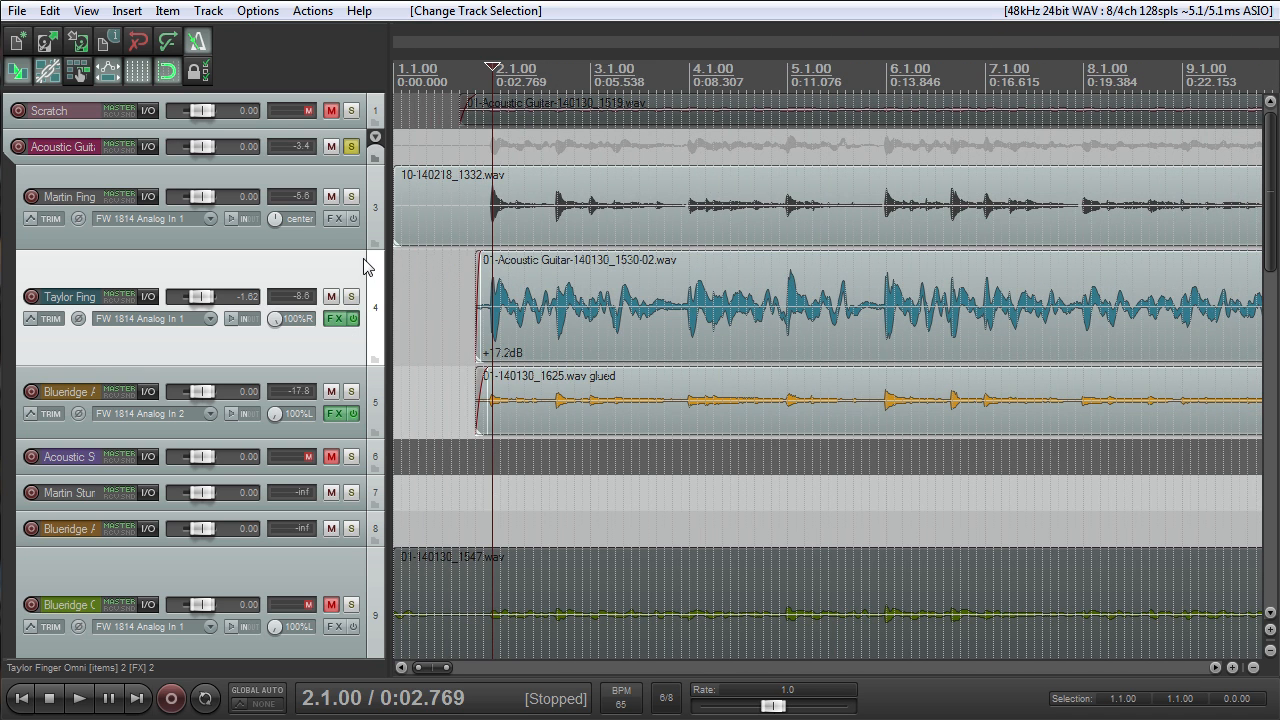
pyautogui.click(352, 295)
pyautogui.press('space')
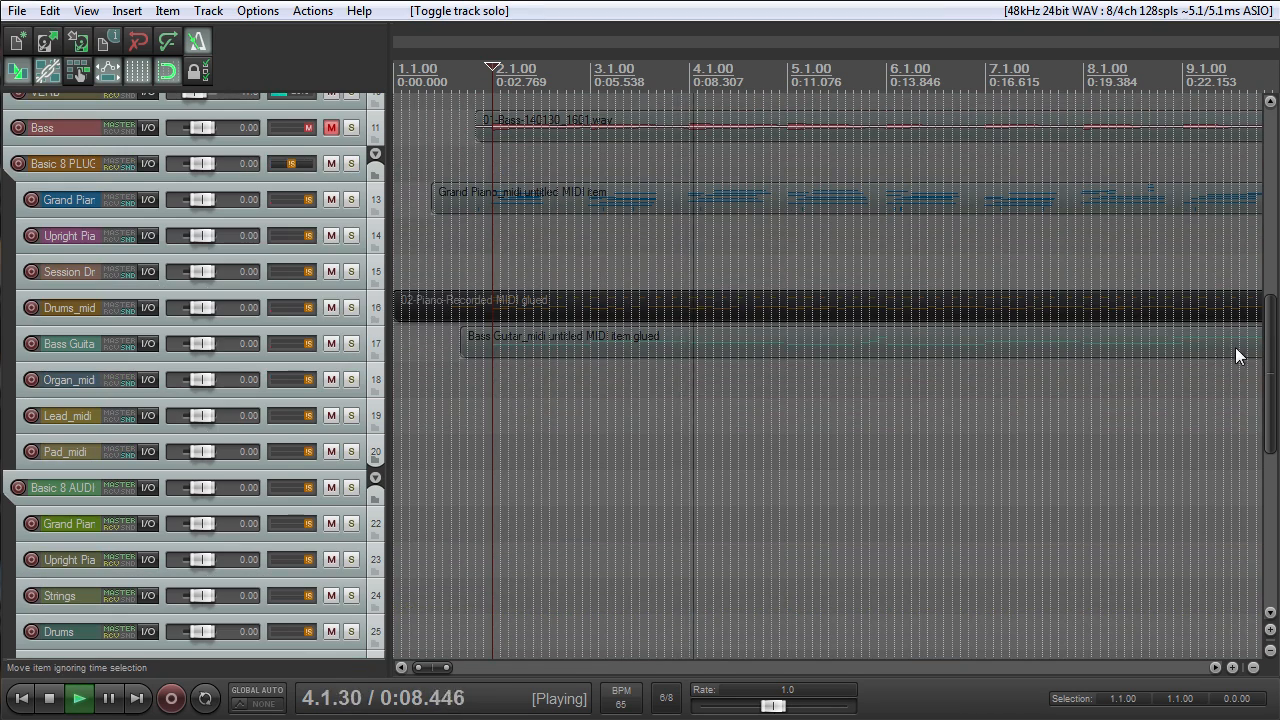
pyautogui.moveTo(1272, 335); pyautogui.dragTo(1274, 145)
pyautogui.scroll(-3, 539, 351)
pyautogui.scroll(-2, 541, 350)
pyautogui.press('space')
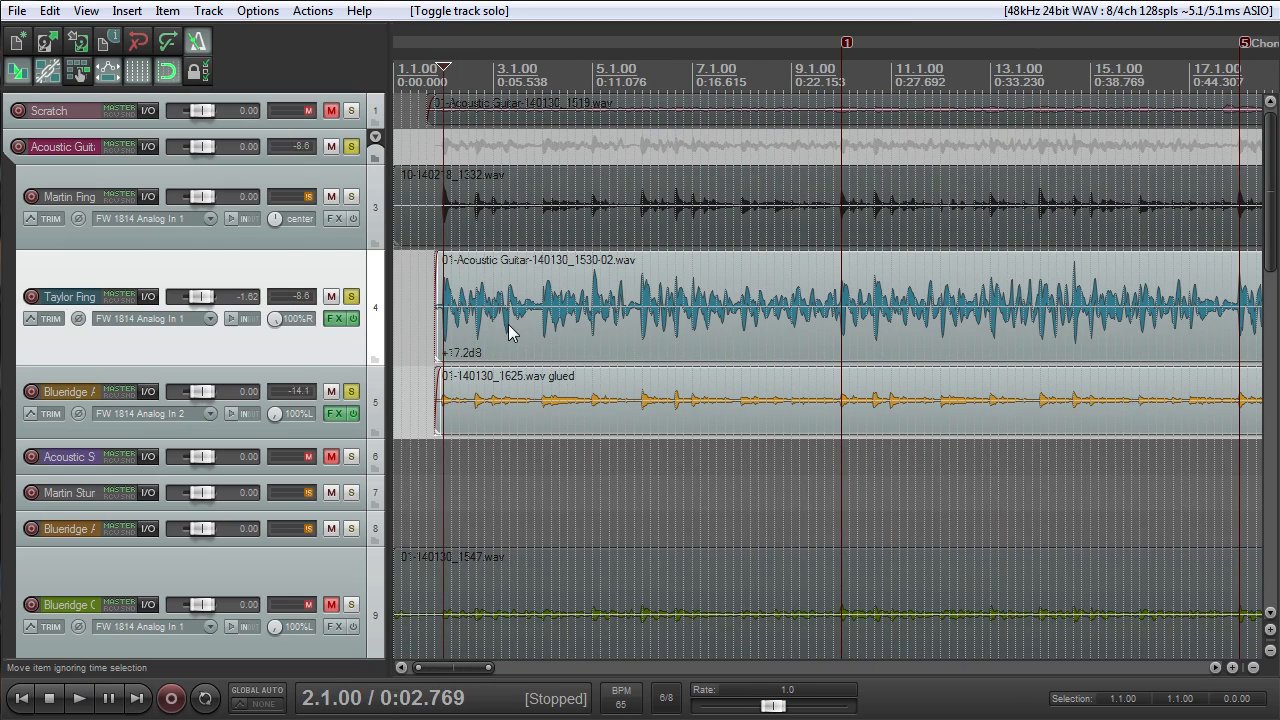
# - Select the opening audio item on the Taylor Finger Omni track, placing the edit cursor at 1.6.50
pyautogui.scroll(4, 525, 318)
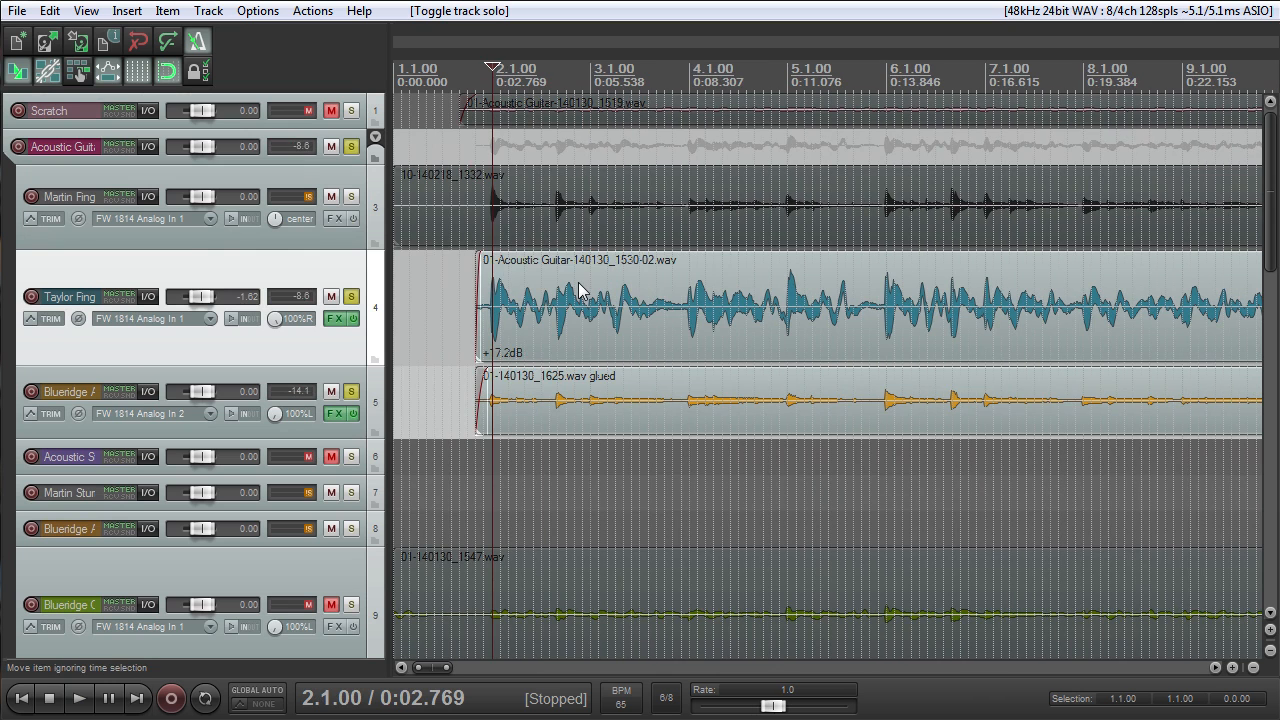
pyautogui.scroll(5, 578, 289)
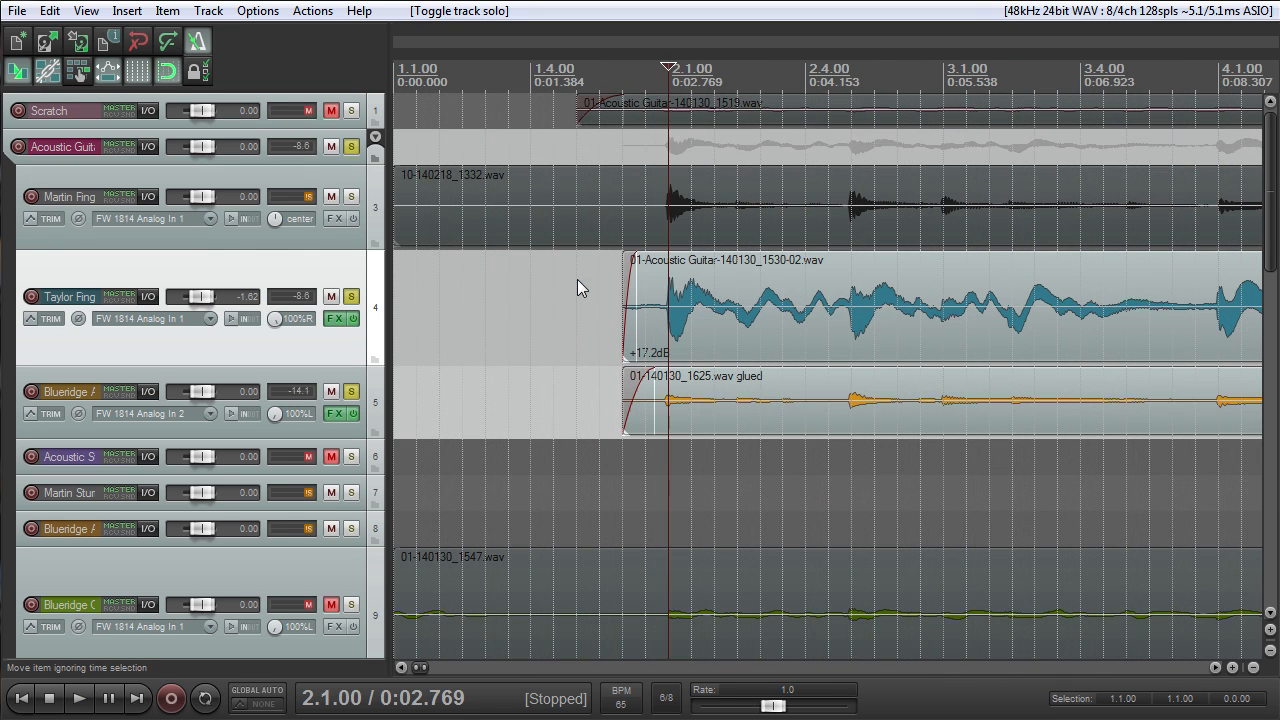
pyautogui.scroll(-2, 578, 285)
pyautogui.scroll(2, 579, 281)
pyautogui.click(657, 346)
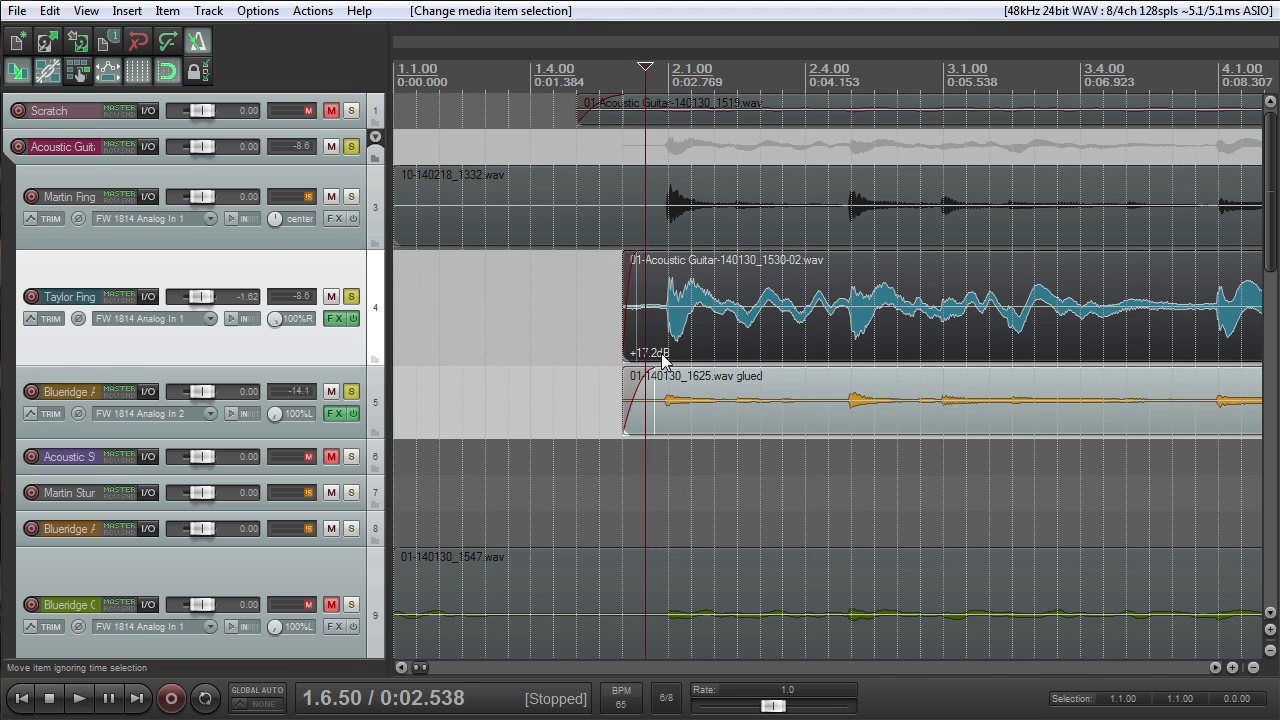
pyautogui.scroll(-3, 662, 356)
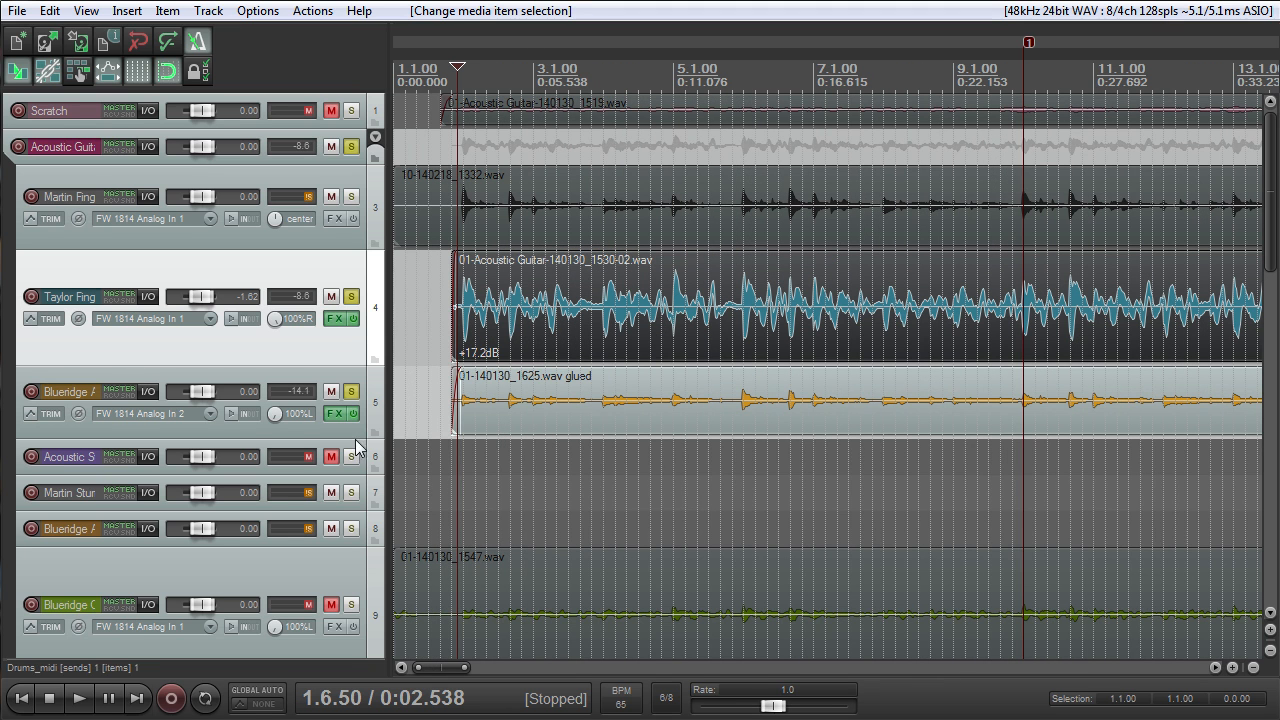
# - Increase the height of the Blueridge Ac track on track 5 to show its opening waveform in more detail
pyautogui.moveTo(355, 439); pyautogui.dragTo(355, 532)
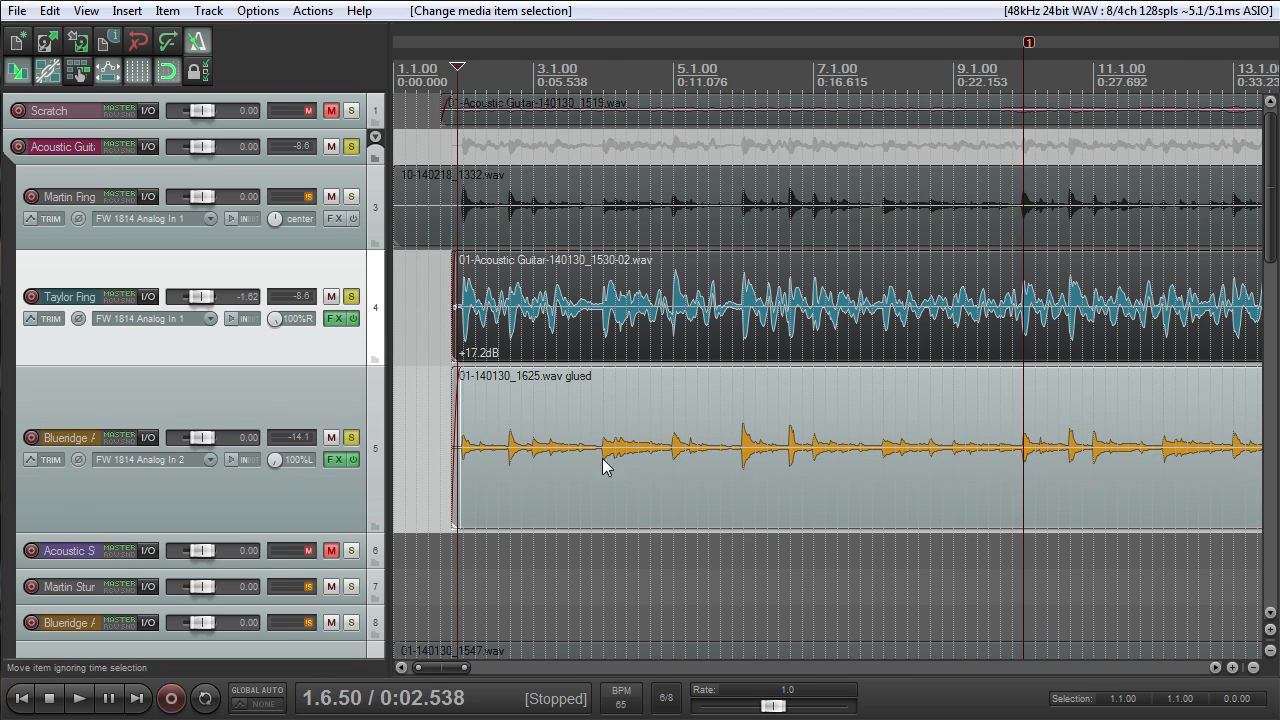
pyautogui.scroll(2, 626, 454)
pyautogui.scroll(2, 585, 432)
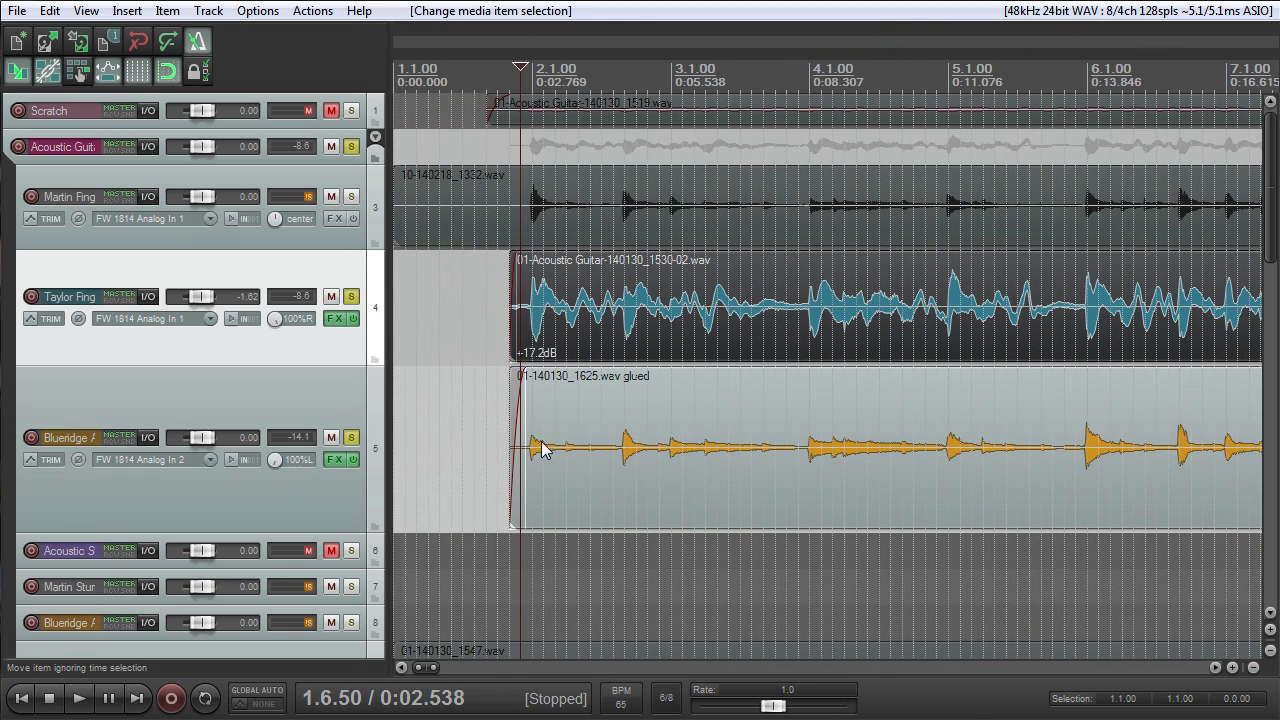
# - Compare the opening waveforms of the Taylor Finger Omni and Blueridge Ac recordings, selecting each track in turn
pyautogui.click(279, 406)
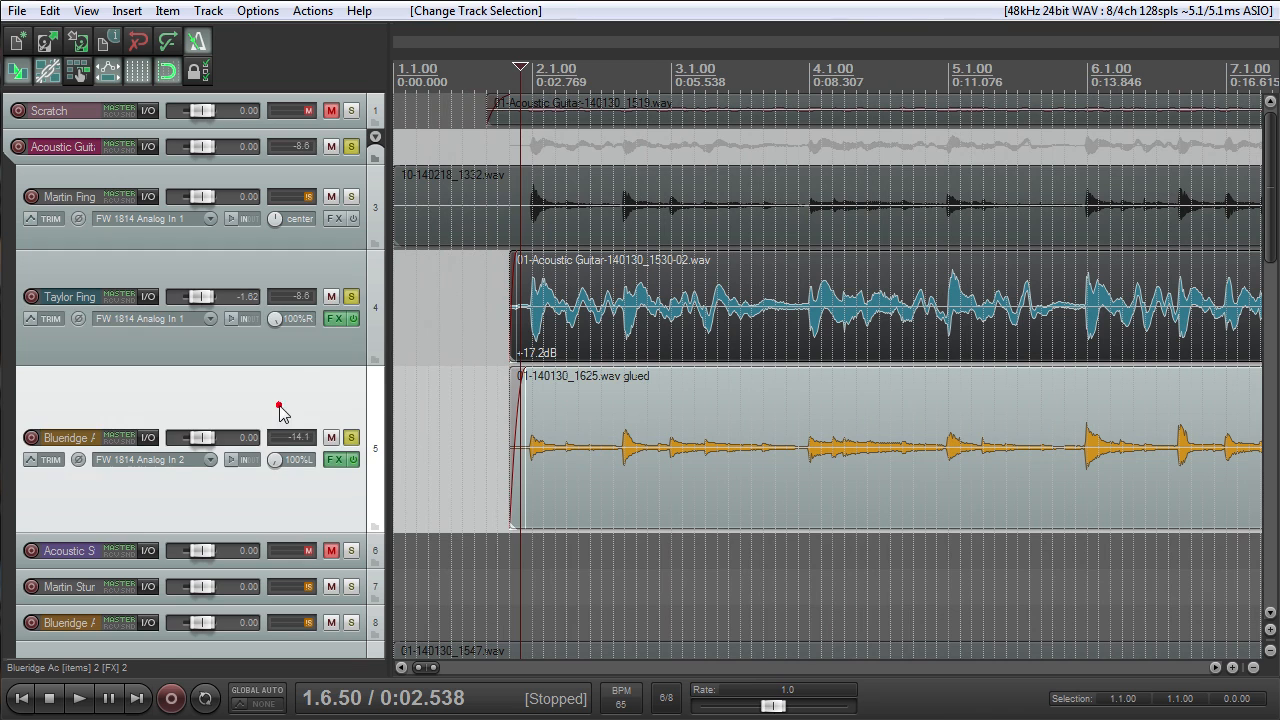
pyautogui.click(316, 349)
pyautogui.click(302, 400)
pyautogui.click(68, 438)
pyautogui.click(176, 342)
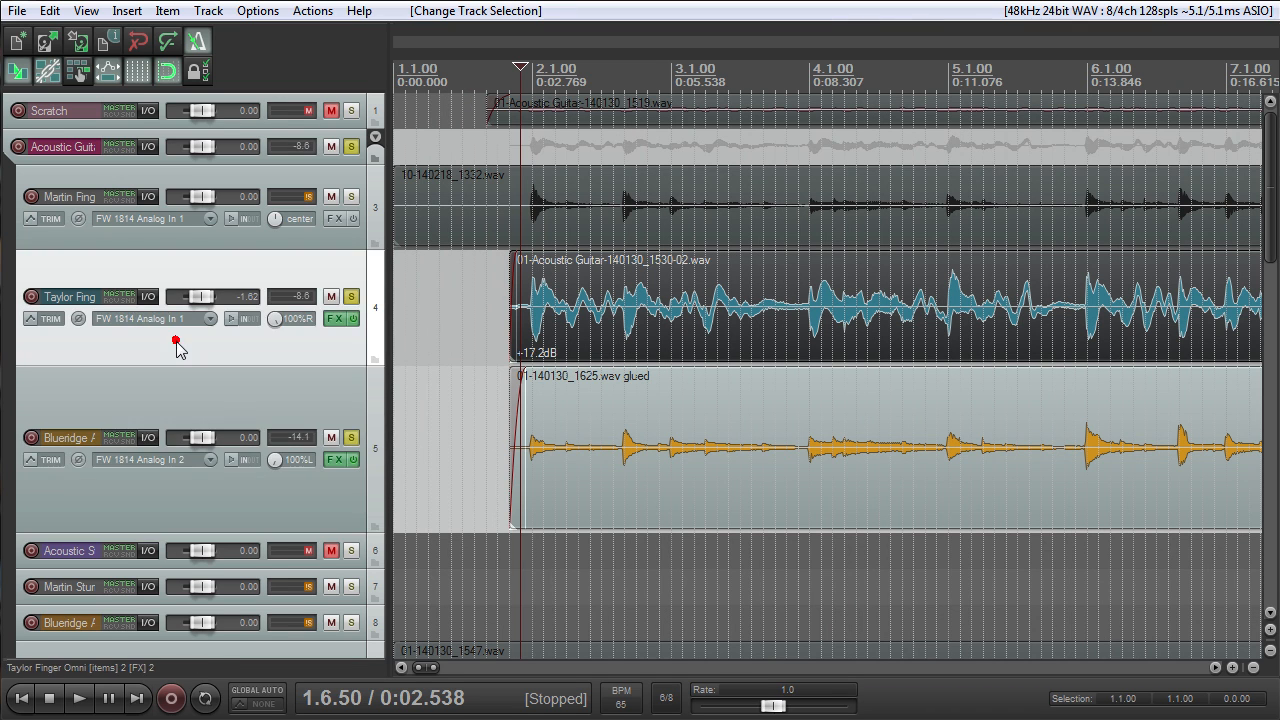
pyautogui.scroll(-2, 581, 318)
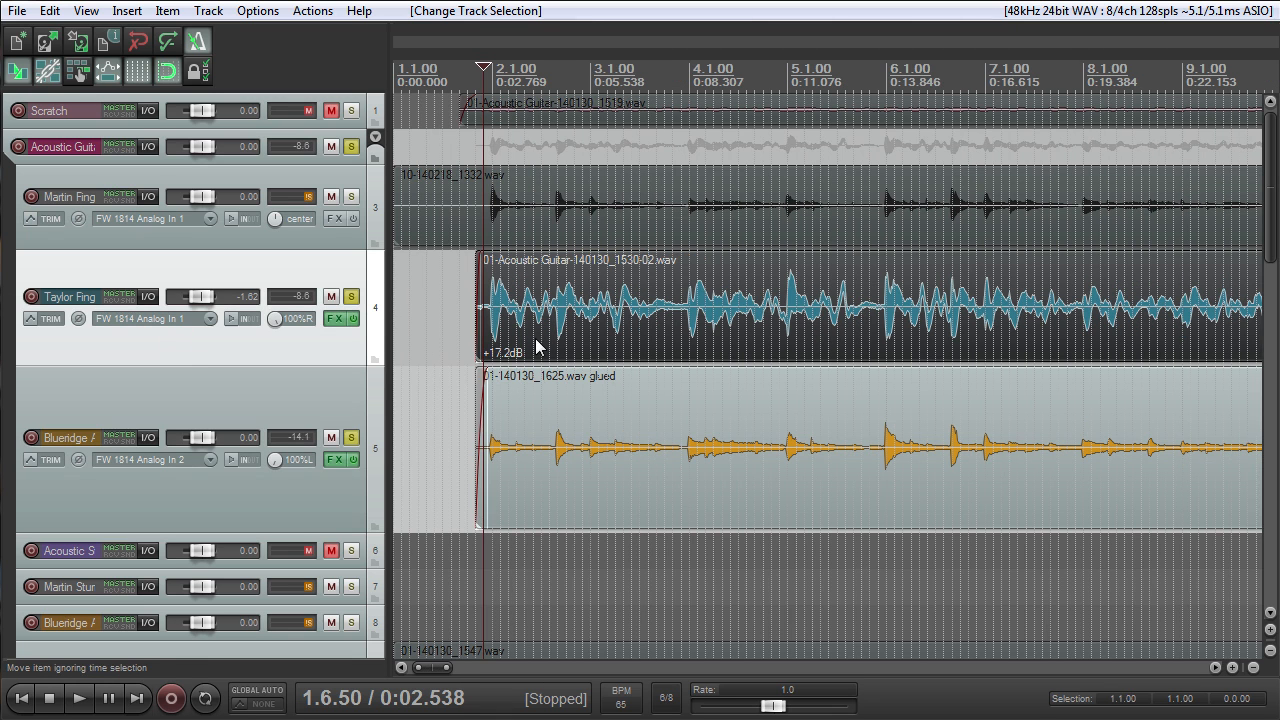
pyautogui.click(354, 397)
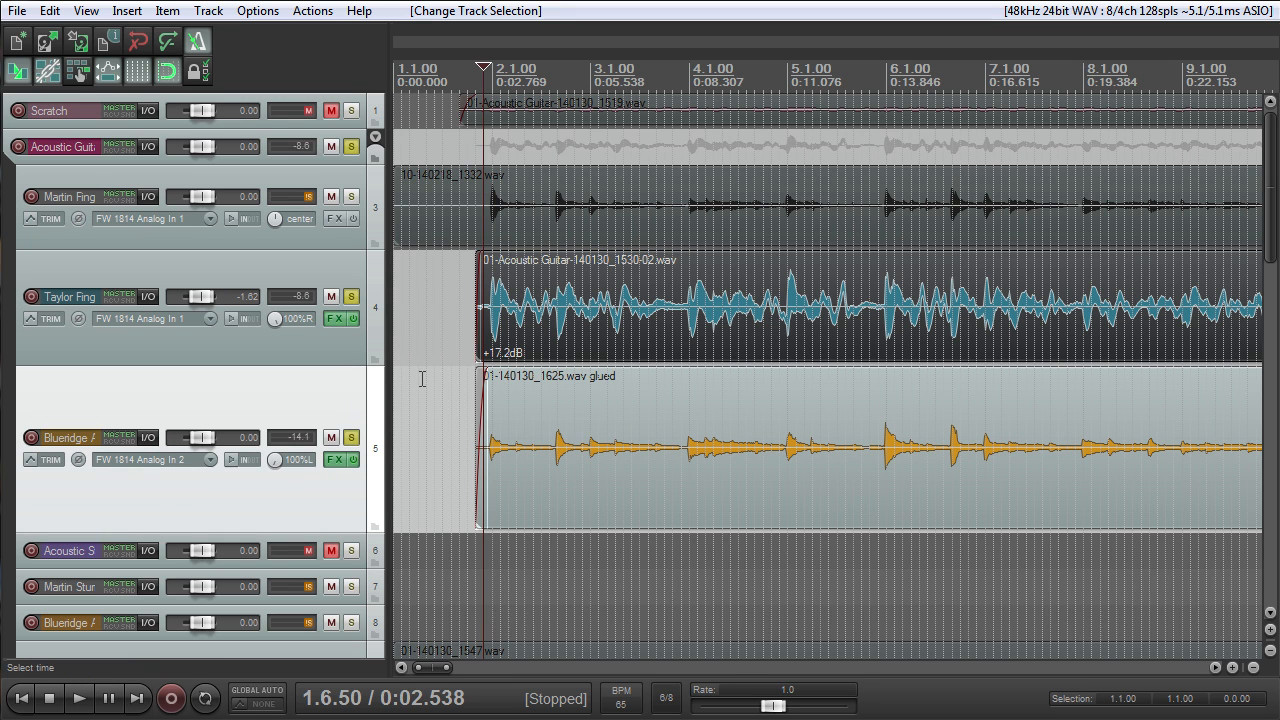
pyautogui.scroll(3, 508, 376)
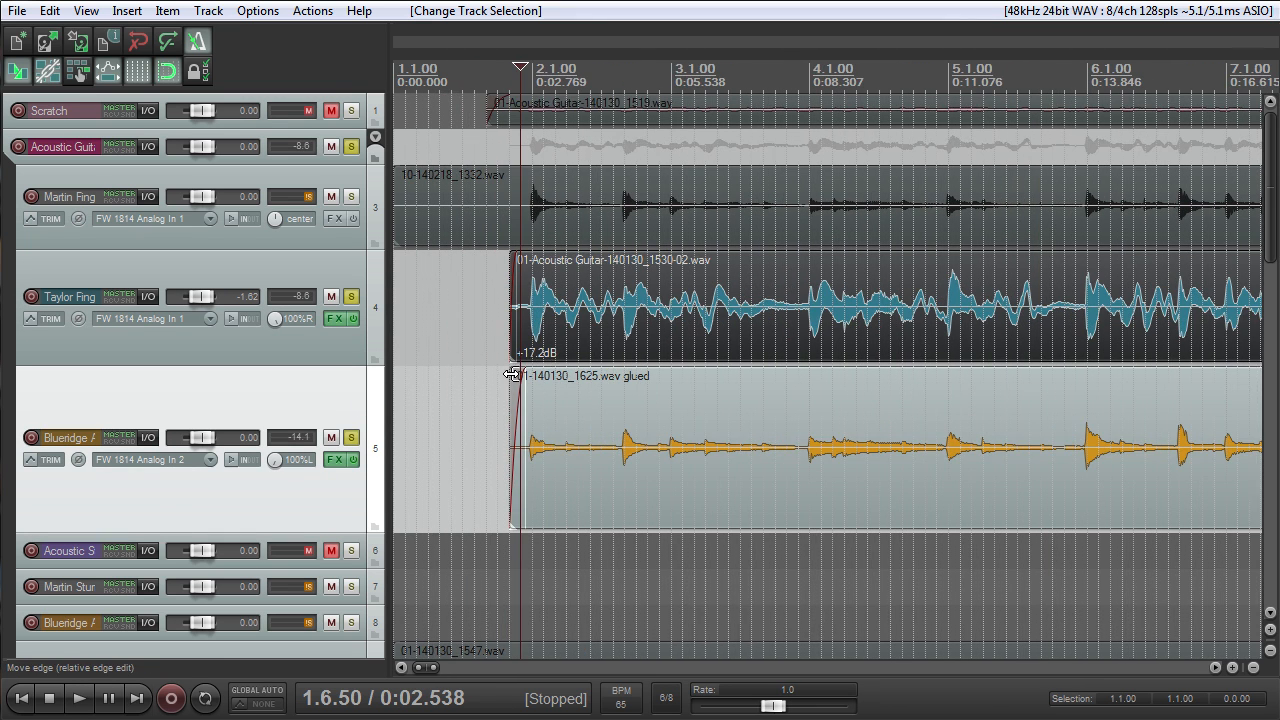
pyautogui.scroll(-10, 513, 378)
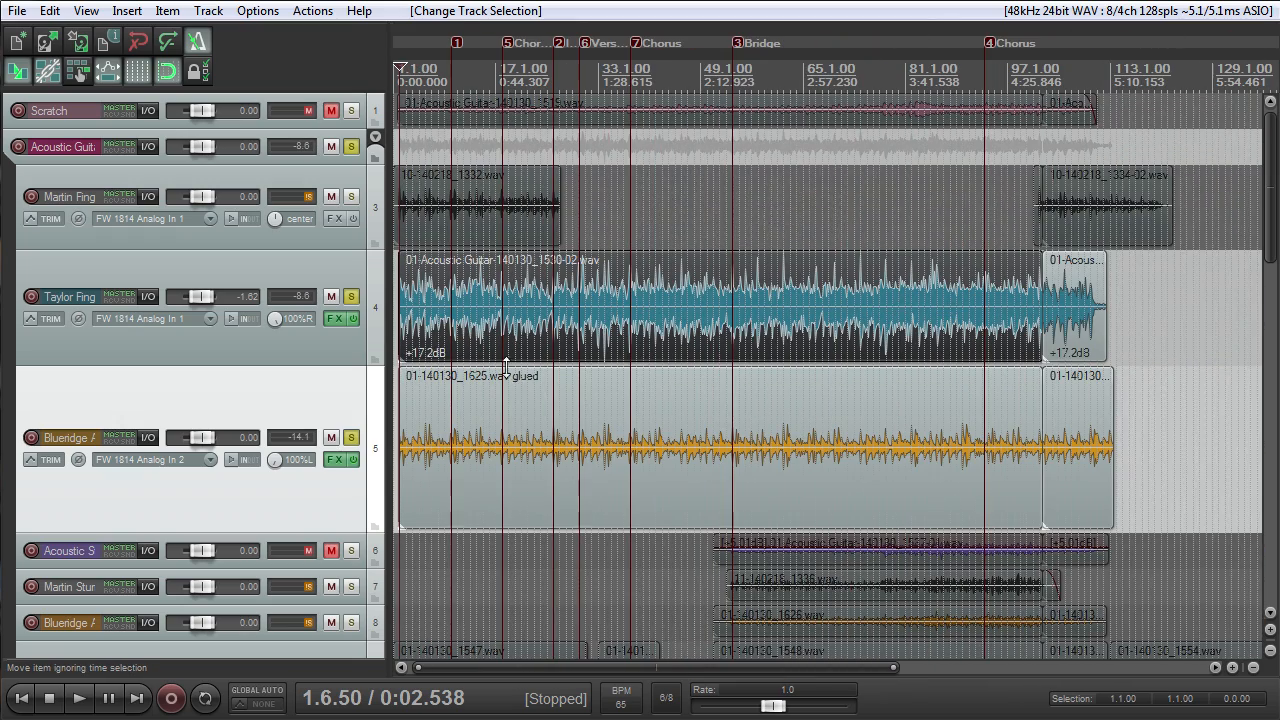
pyautogui.scroll(10, 512, 375)
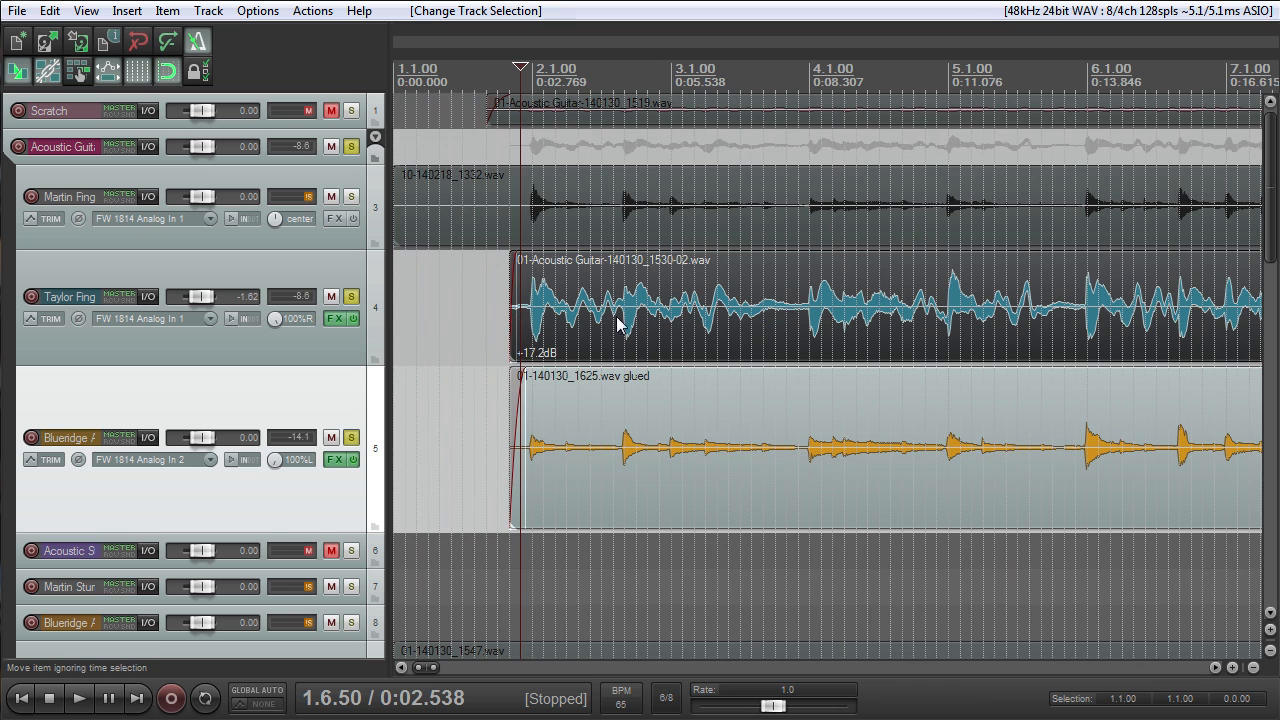
pyautogui.scroll(-2, 685, 327)
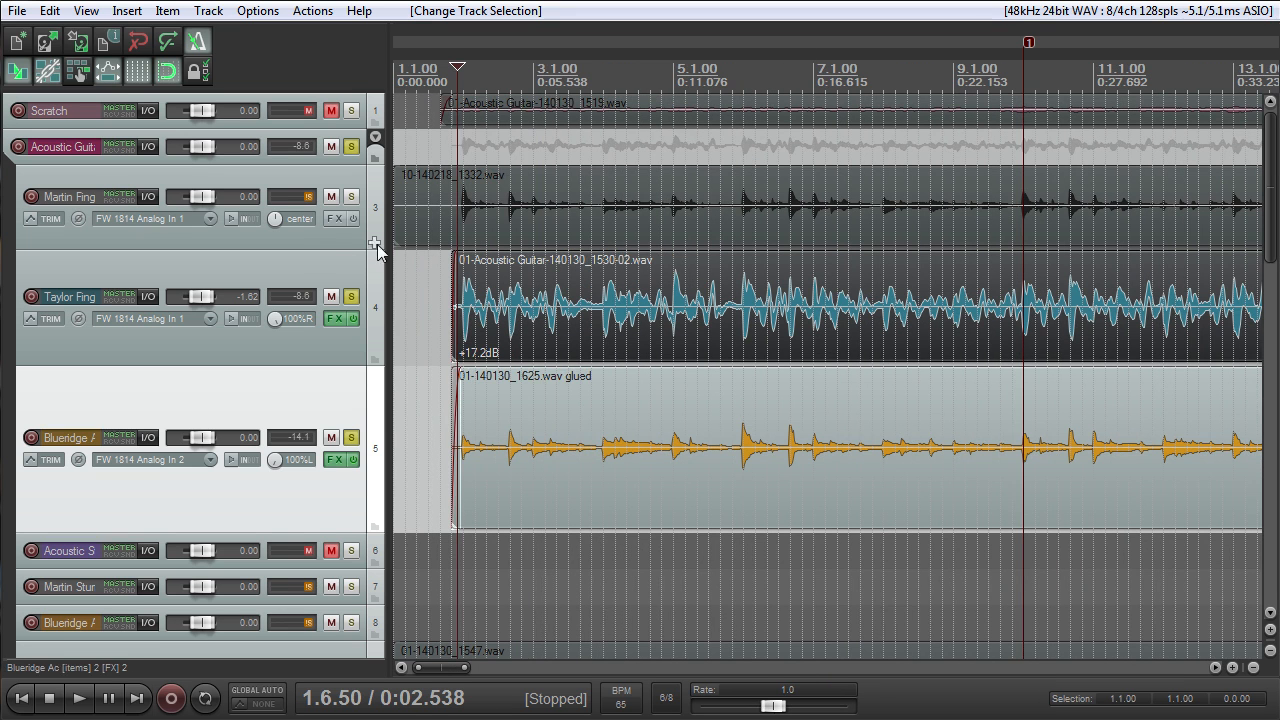
# - Move the Martin Finger Pick track below the Taylor Finger Omni track and solo it in place of the Taylor track
pyautogui.click(315, 235)
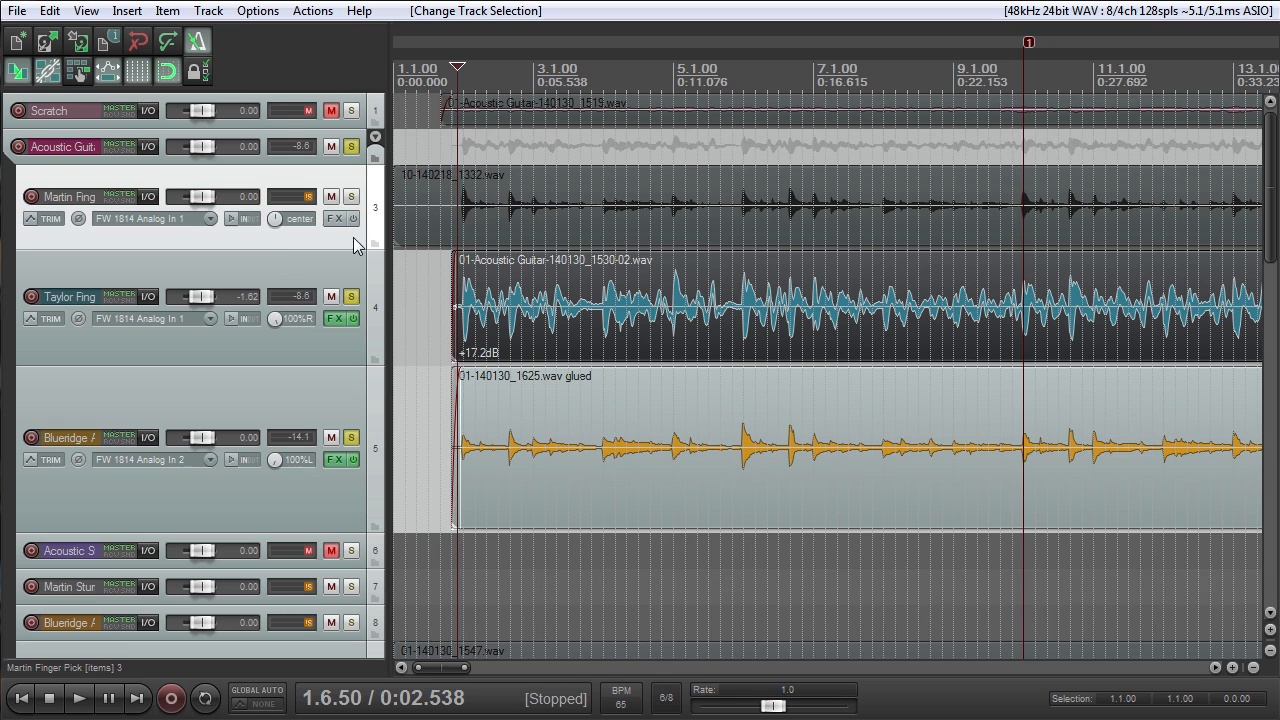
pyautogui.moveTo(312, 232); pyautogui.dragTo(293, 382)
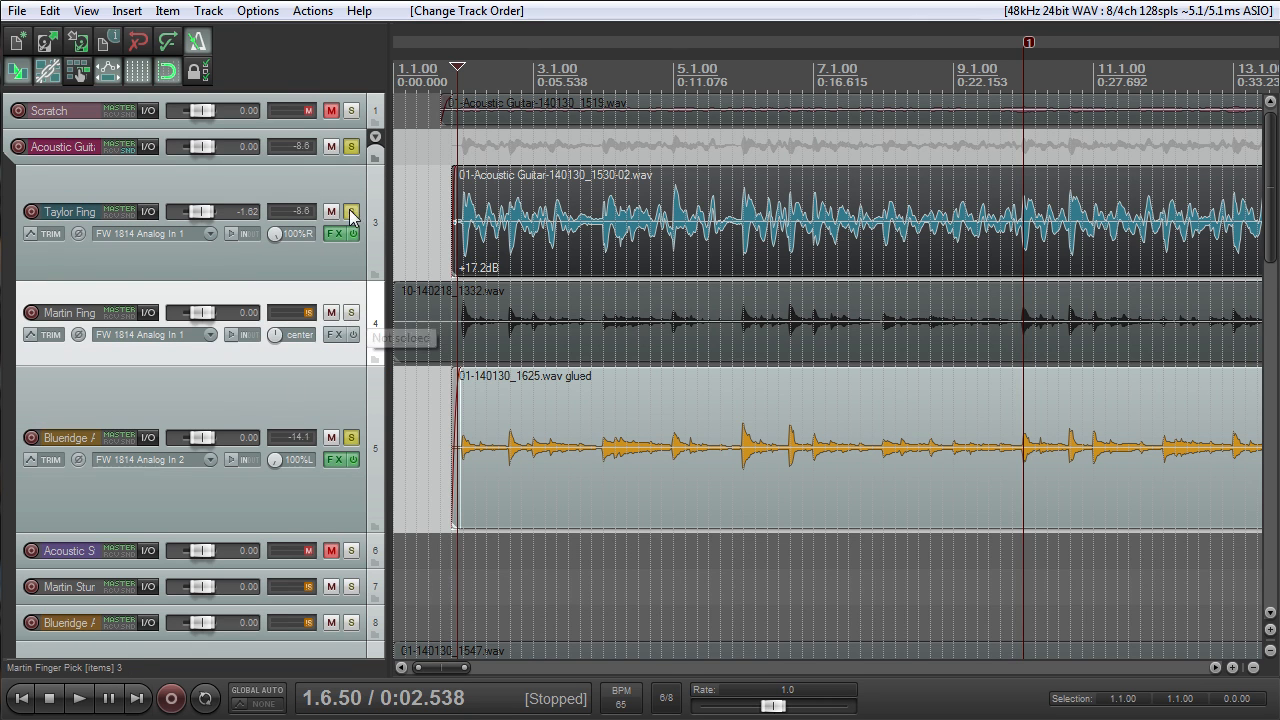
pyautogui.click(351, 212)
pyautogui.click(351, 312)
# - Reset the Martin Finger Pick track's pan to center and play from 1.6.50
pyautogui.moveTo(277, 334)
pyautogui.mouseDown()
pyautogui.moveTo(277, 300)
pyautogui.moveTo(279, 326)
pyautogui.mouseUp()
pyautogui.doubleClick(270, 342)
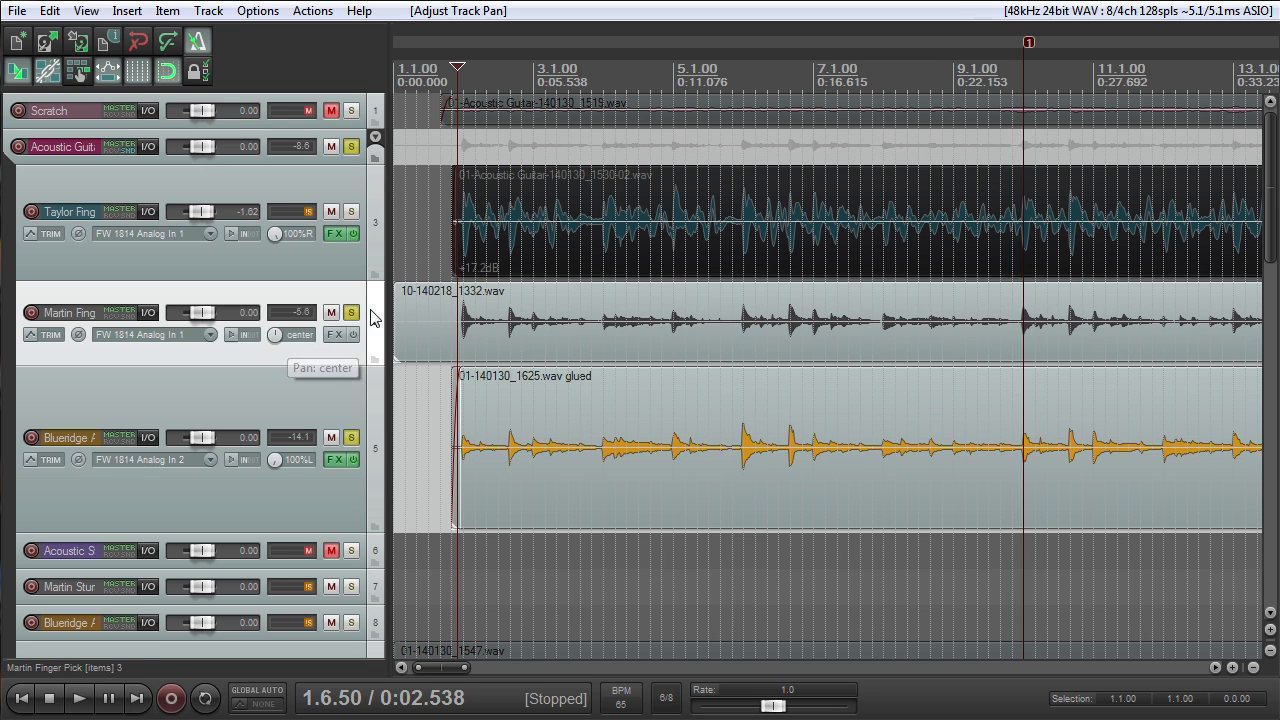
pyautogui.press('space')
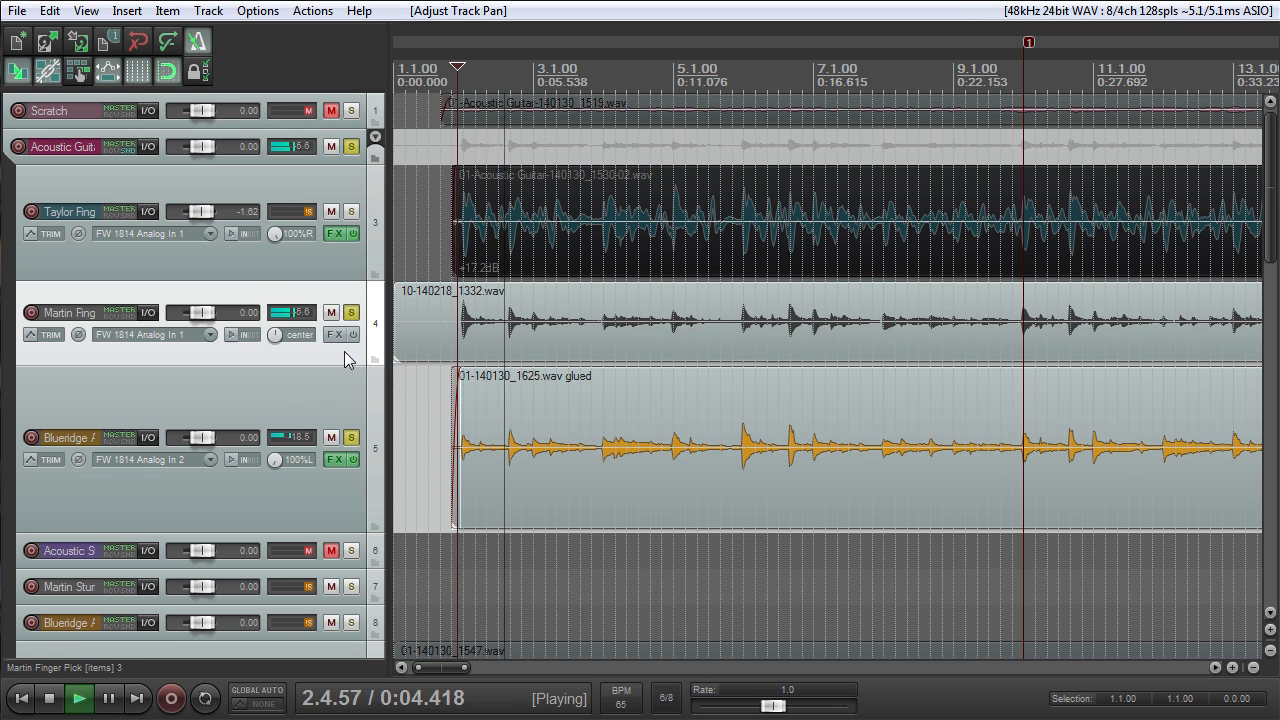
# - Copy the ReaEQ and ReaComp effects from the Blueridge Ac track on track 5 to the Martin Finger Pick track
pyautogui.click(336, 460)
pyautogui.moveTo(208, 284); pyautogui.dragTo(191, 240)
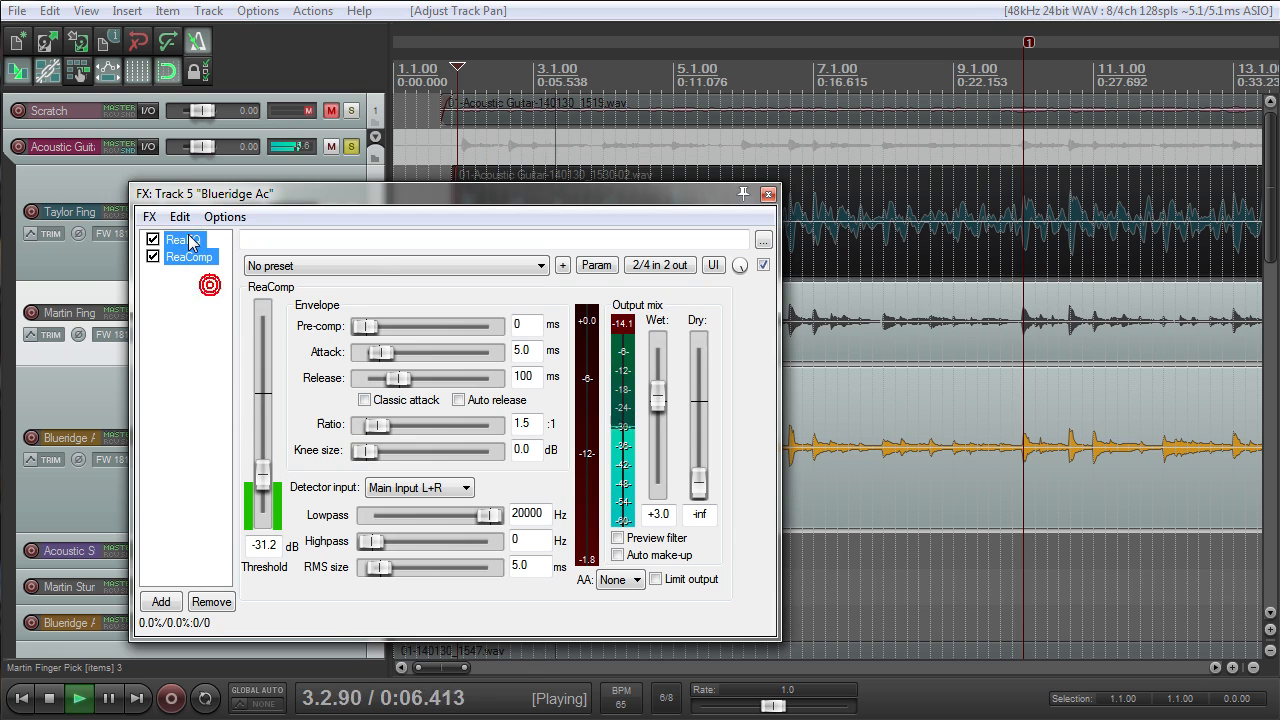
pyautogui.click(768, 193)
pyautogui.click(336, 334)
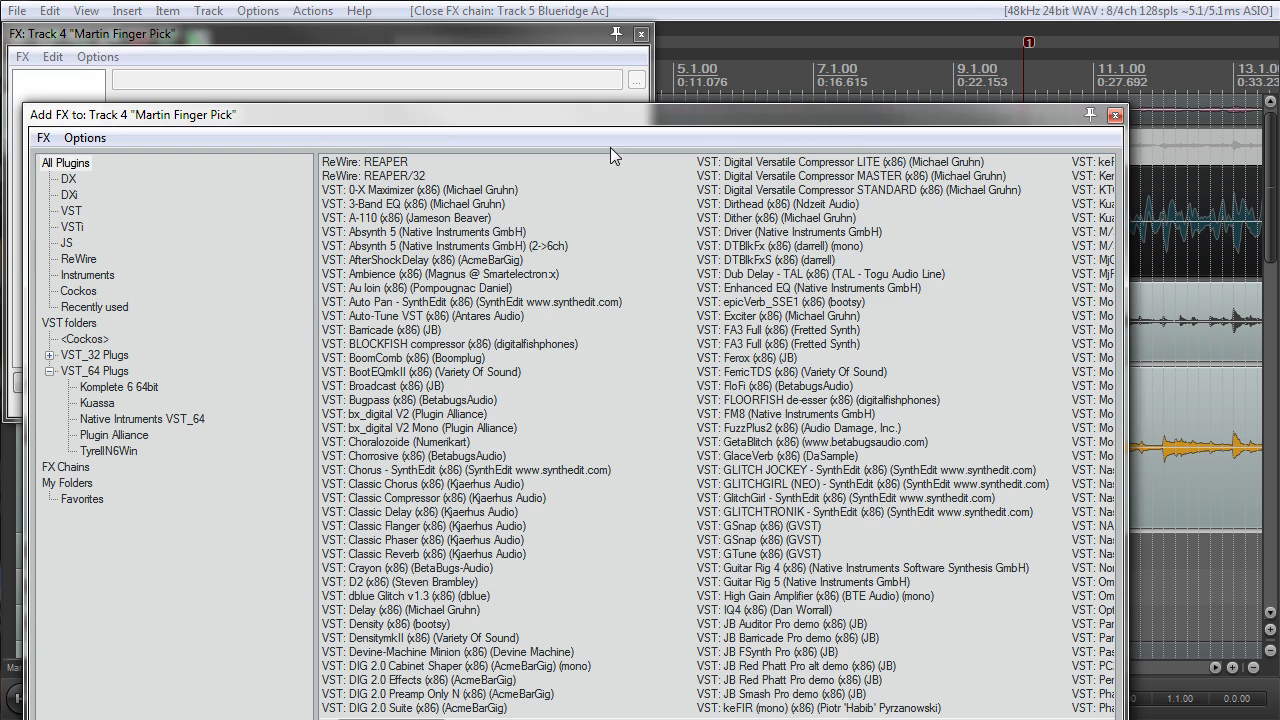
pyautogui.click(84, 96)
pyautogui.hotkey('ctrl', 'v')
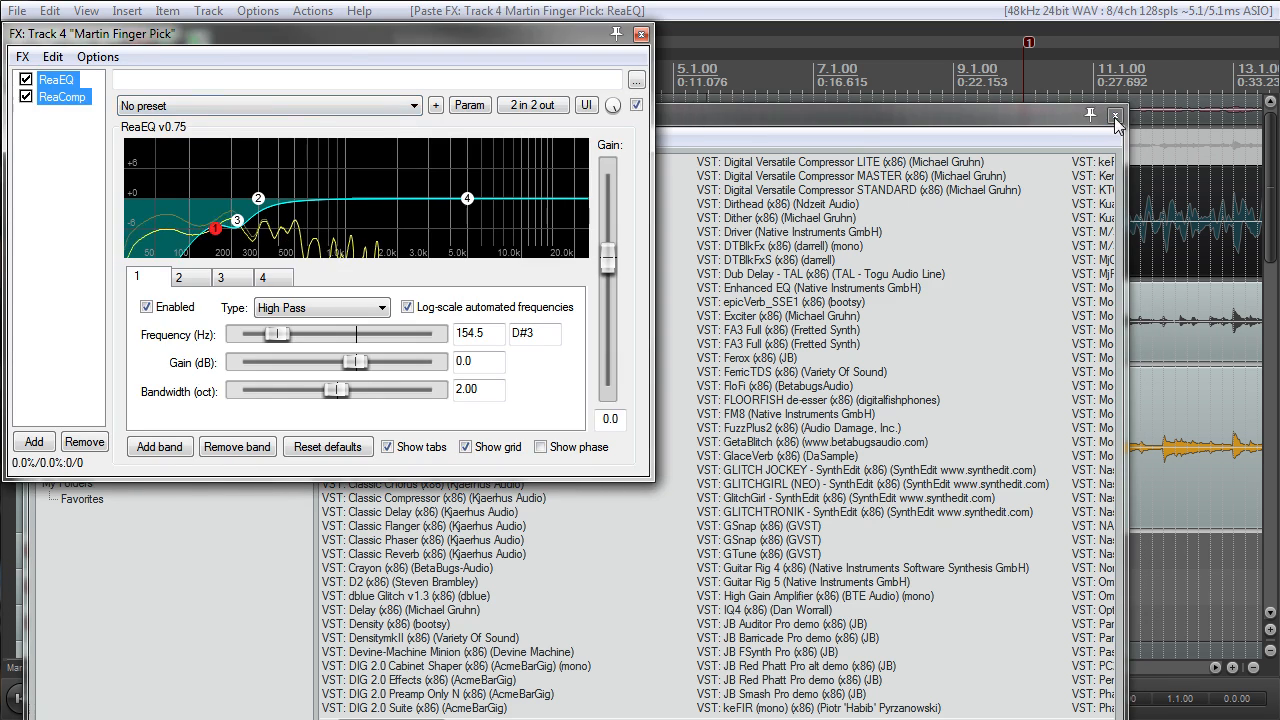
pyautogui.click(1115, 117)
pyautogui.click(641, 34)
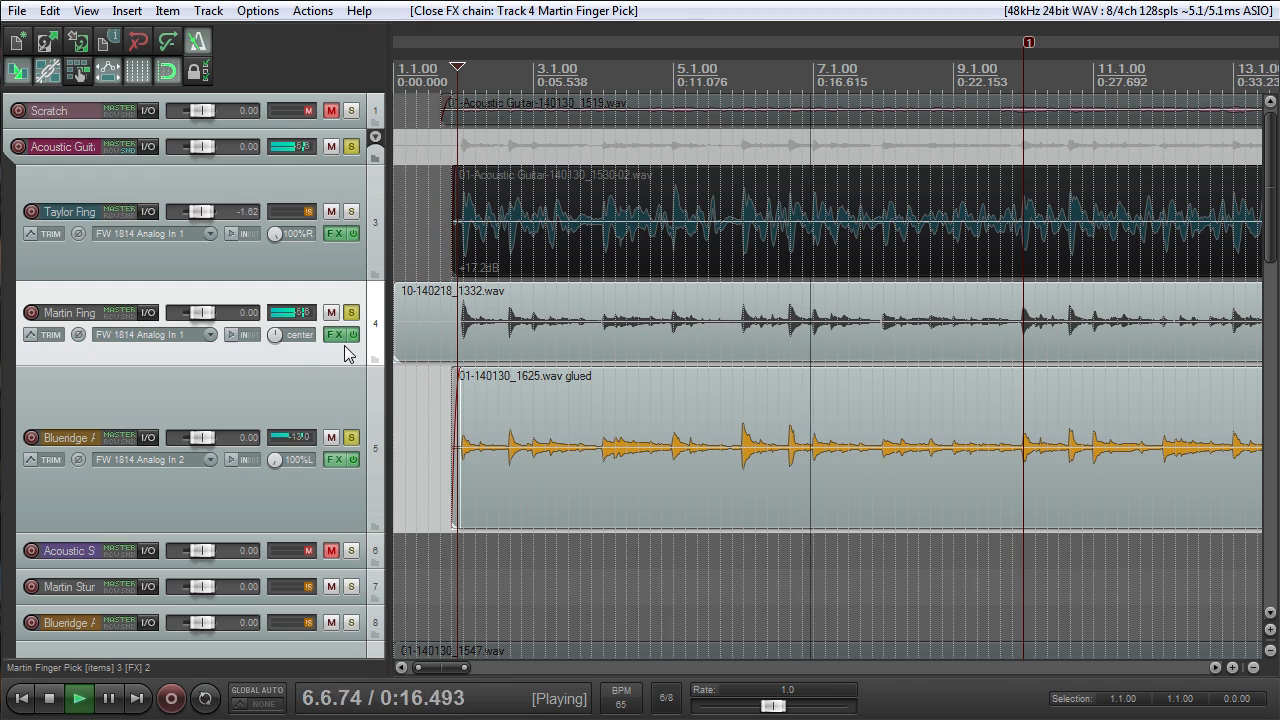
# - Unsolo the Blueridge Ac track on track 5, pan the Martin Finger Pick track to 100%R and solo Blueridge Ac again
pyautogui.click(351, 438)
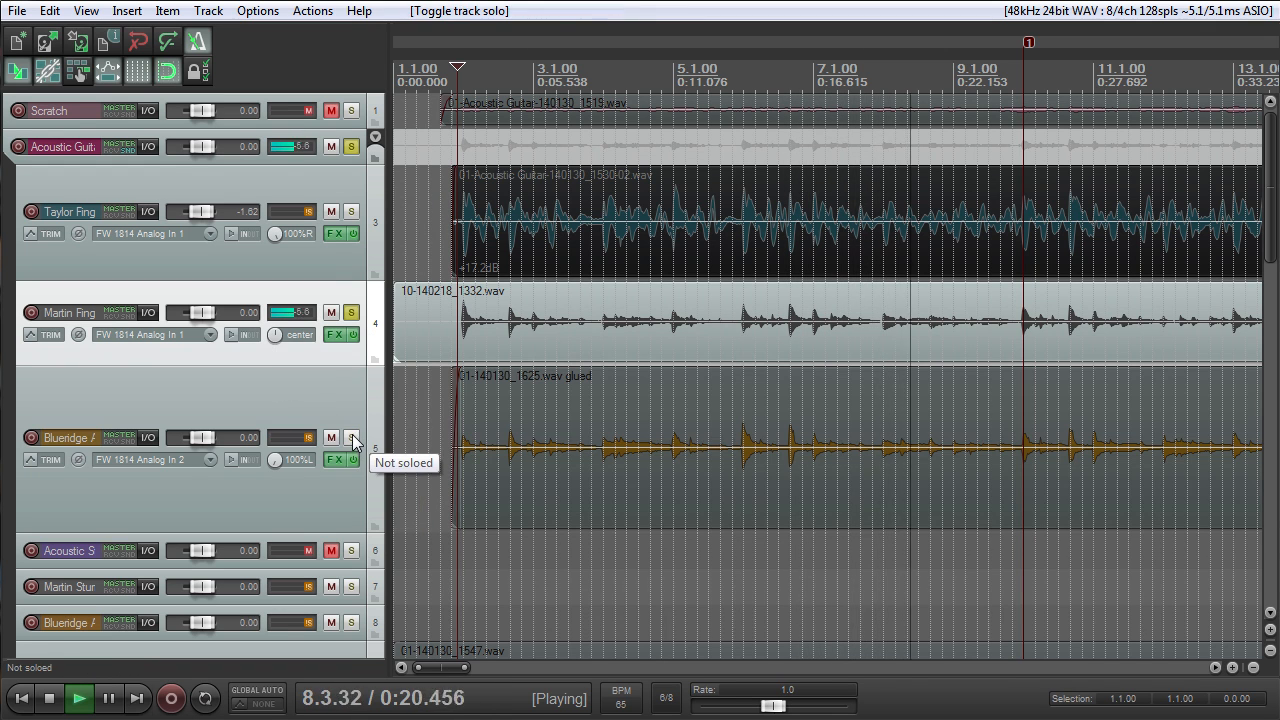
pyautogui.moveTo(275, 339); pyautogui.dragTo(285, 342)
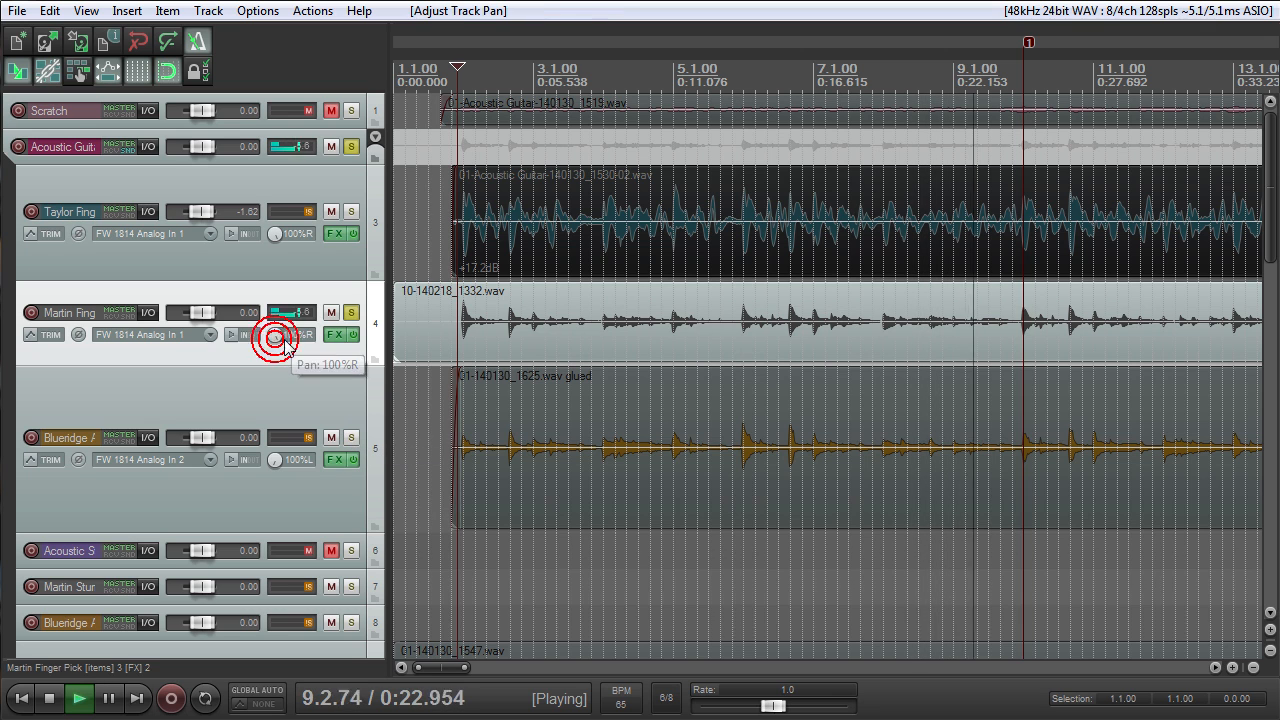
pyautogui.click(352, 438)
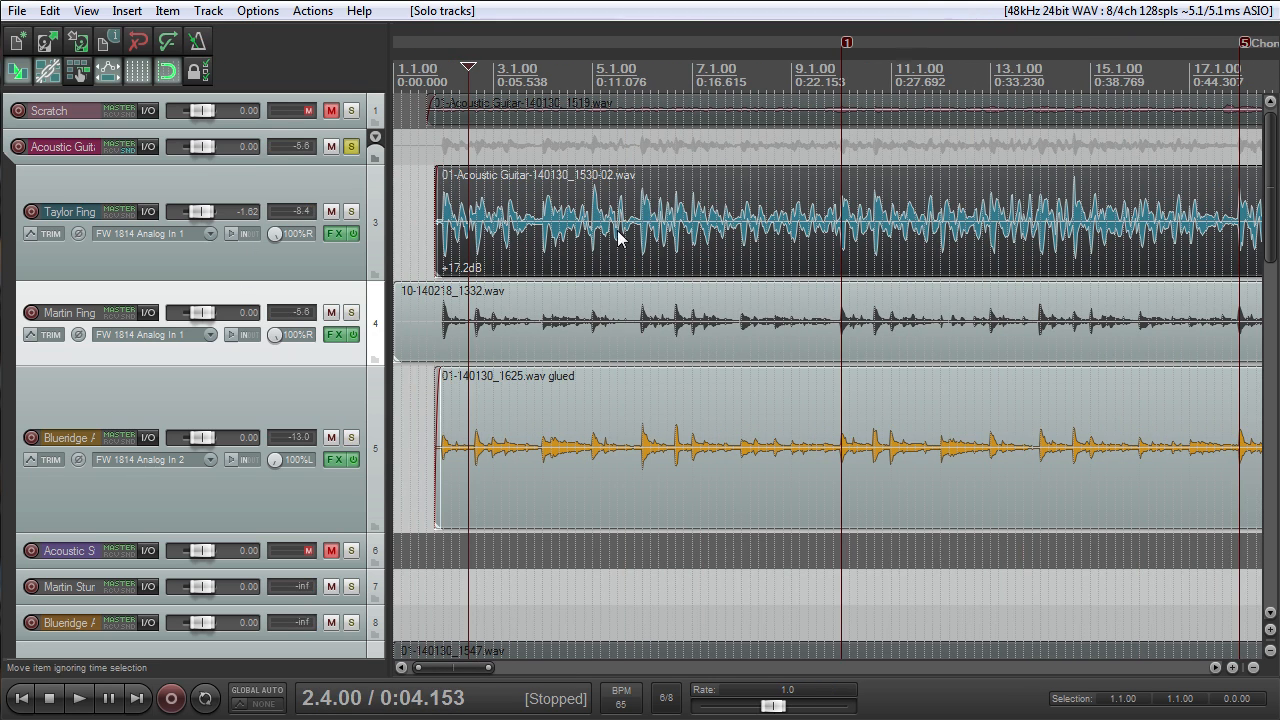
# - Mute the Taylor Finger Omni track and view its effects chain
pyautogui.click(331, 212)
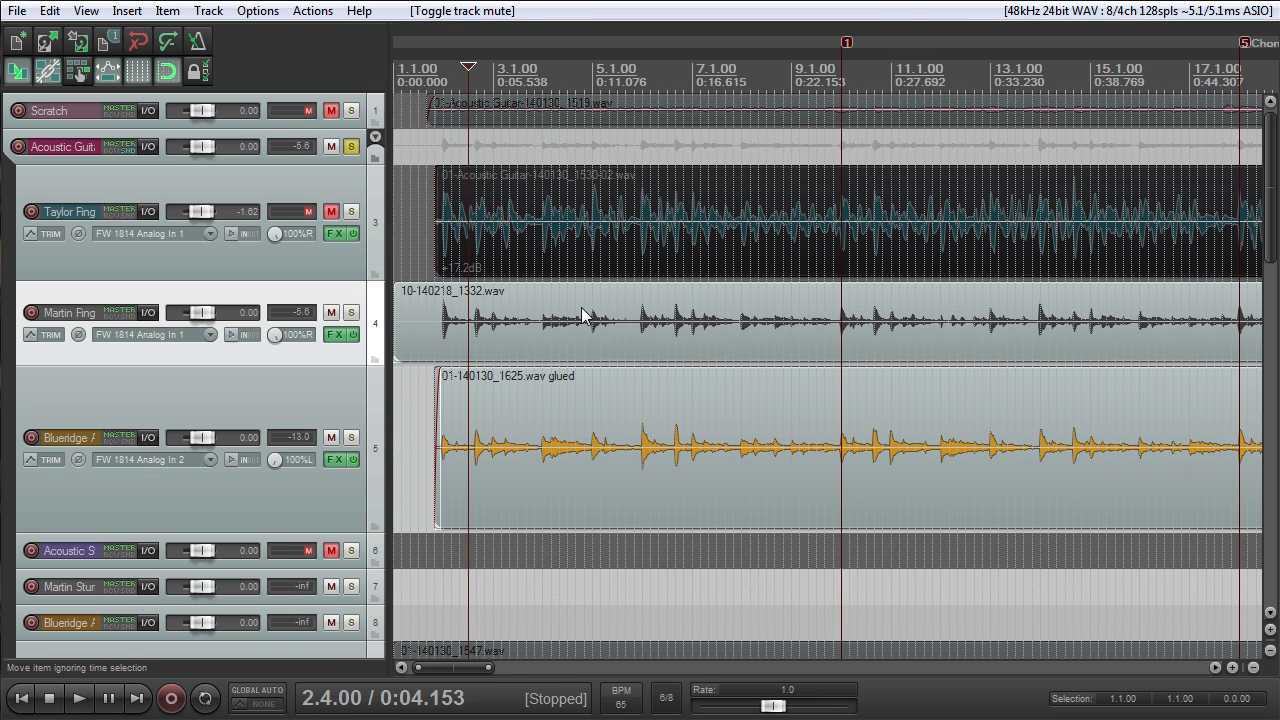
pyautogui.scroll(-5, 734, 275)
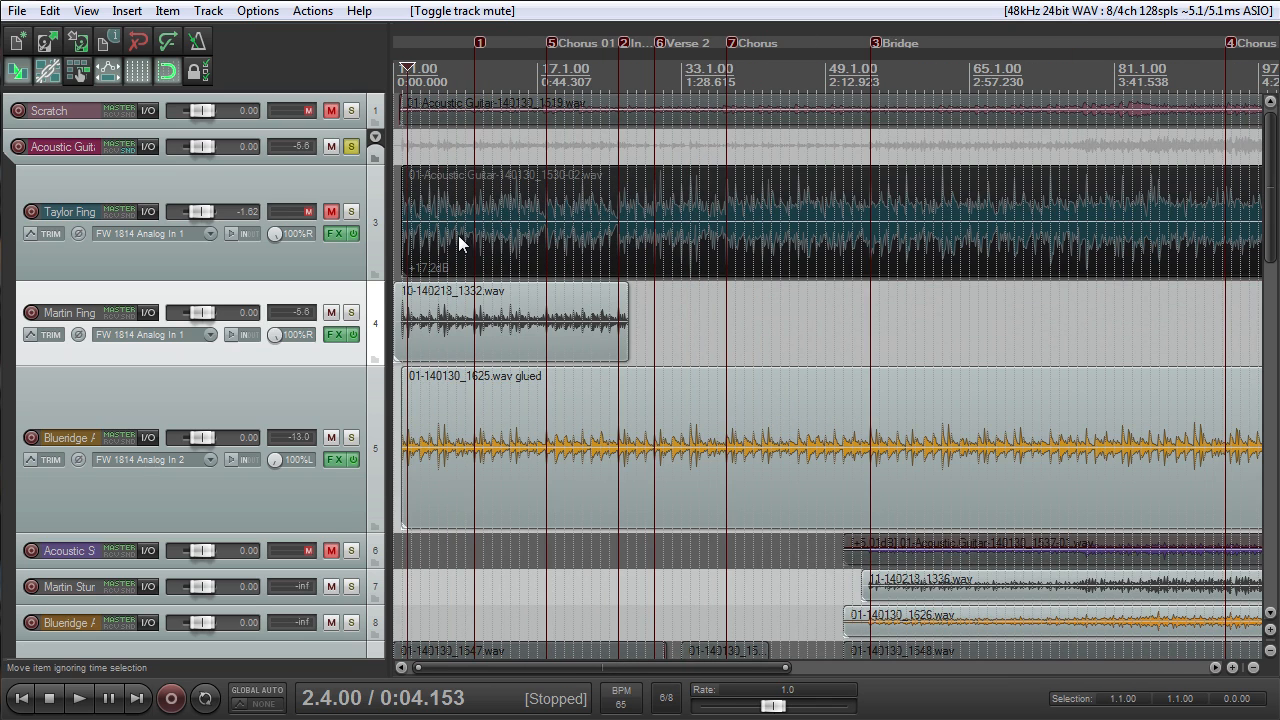
pyautogui.click(338, 235)
pyautogui.click(870, 329)
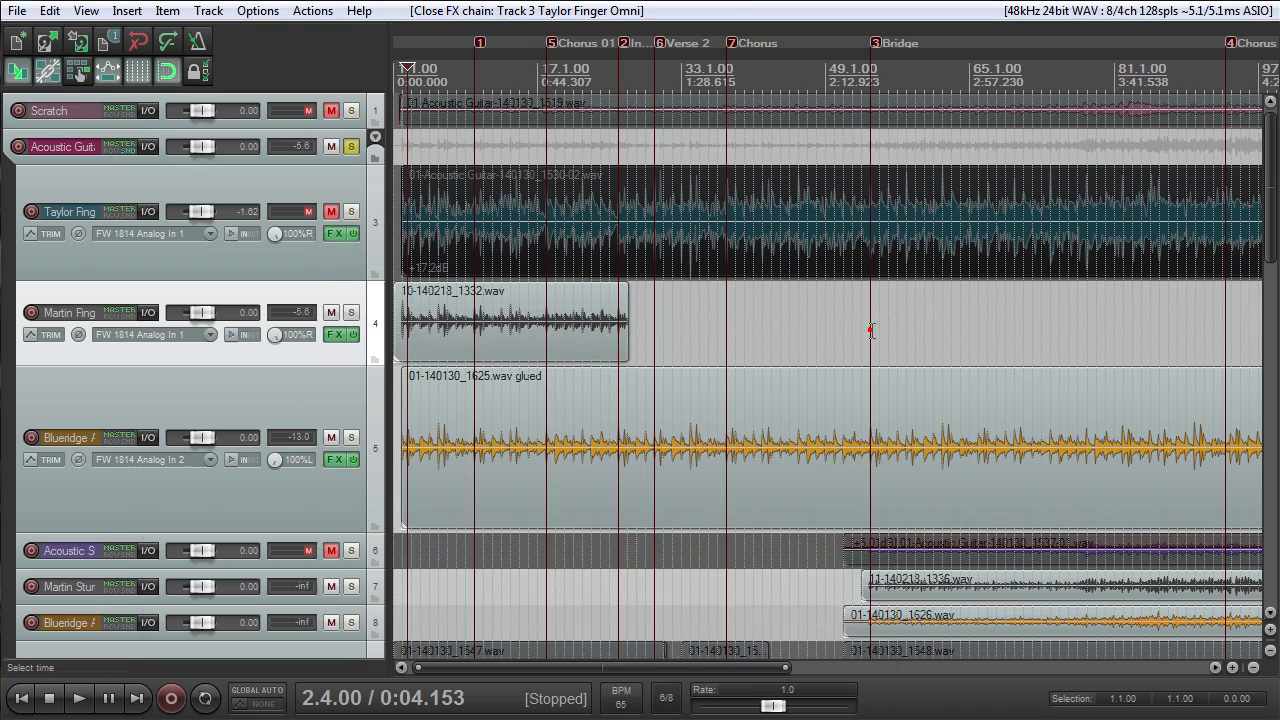
# - Examine which song sections the Martin Finger Pick clips cover compared with the Taylor Finger Omni and Blueridge Ac recordings
pyautogui.scroll(2, 816, 317)
pyautogui.scroll(-4, 783, 323)
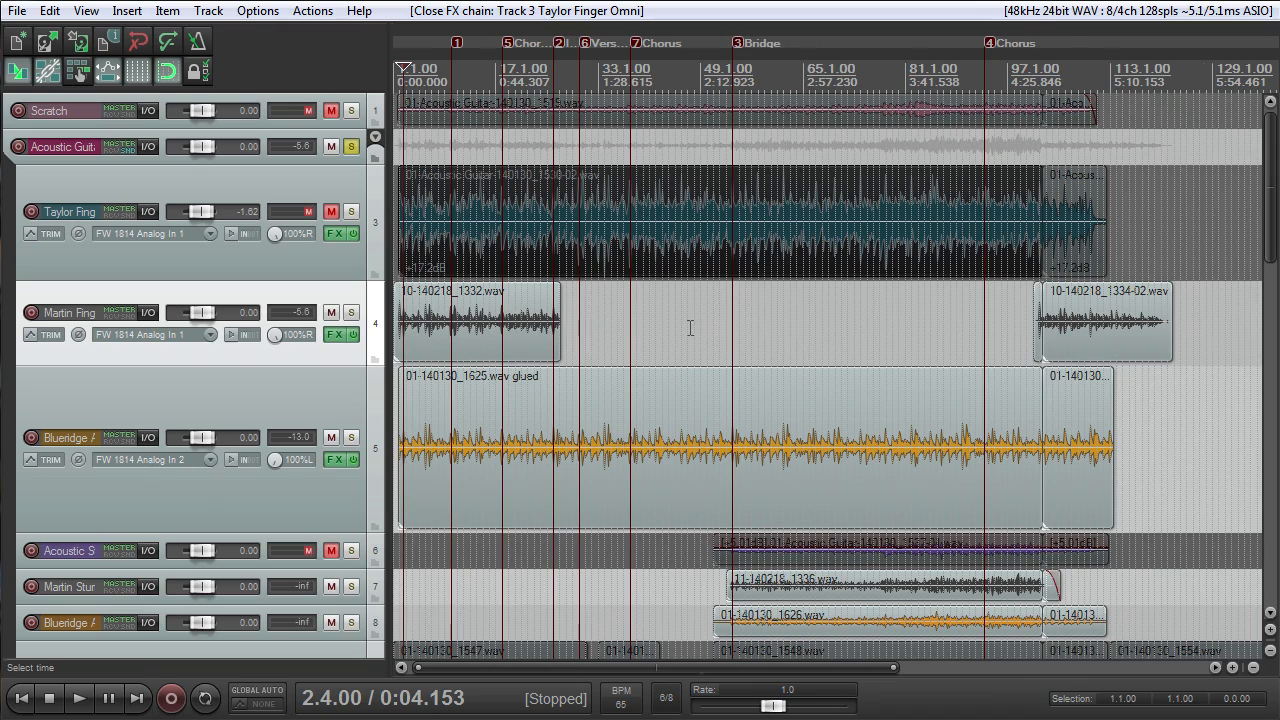
pyautogui.scroll(2, 689, 327)
pyautogui.scroll(-4, 689, 327)
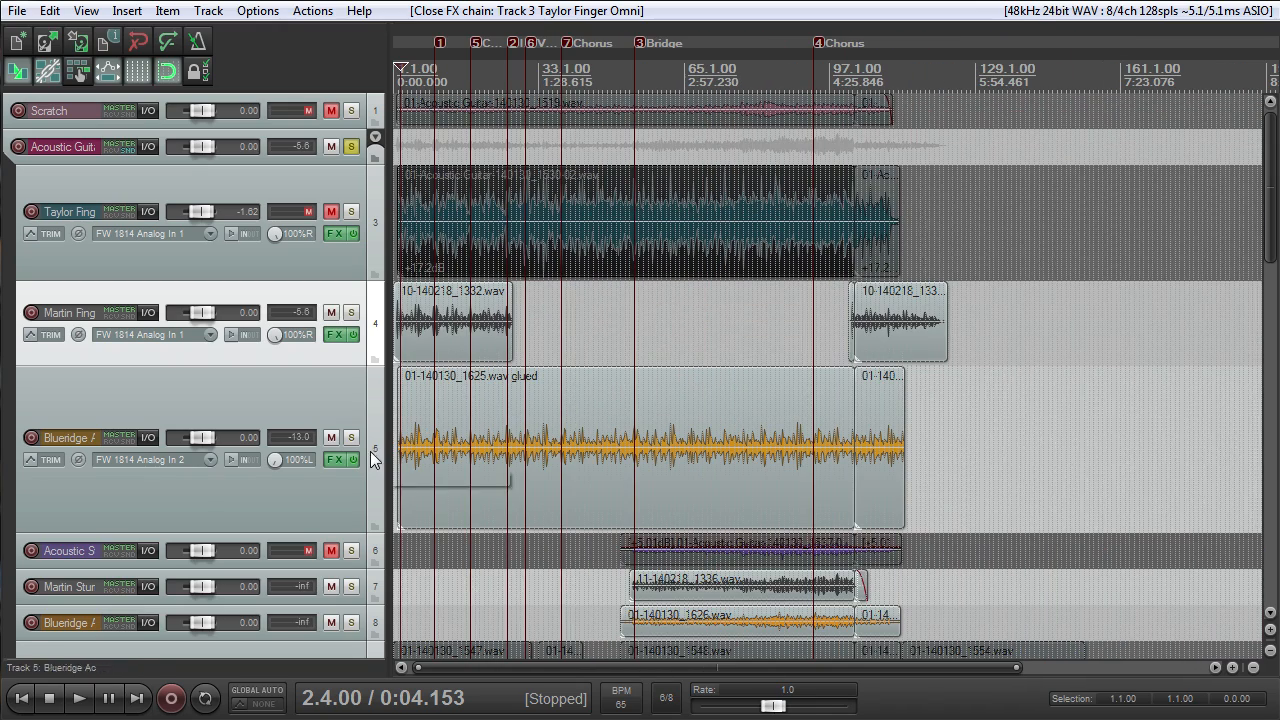
pyautogui.scroll(4, 400, 465)
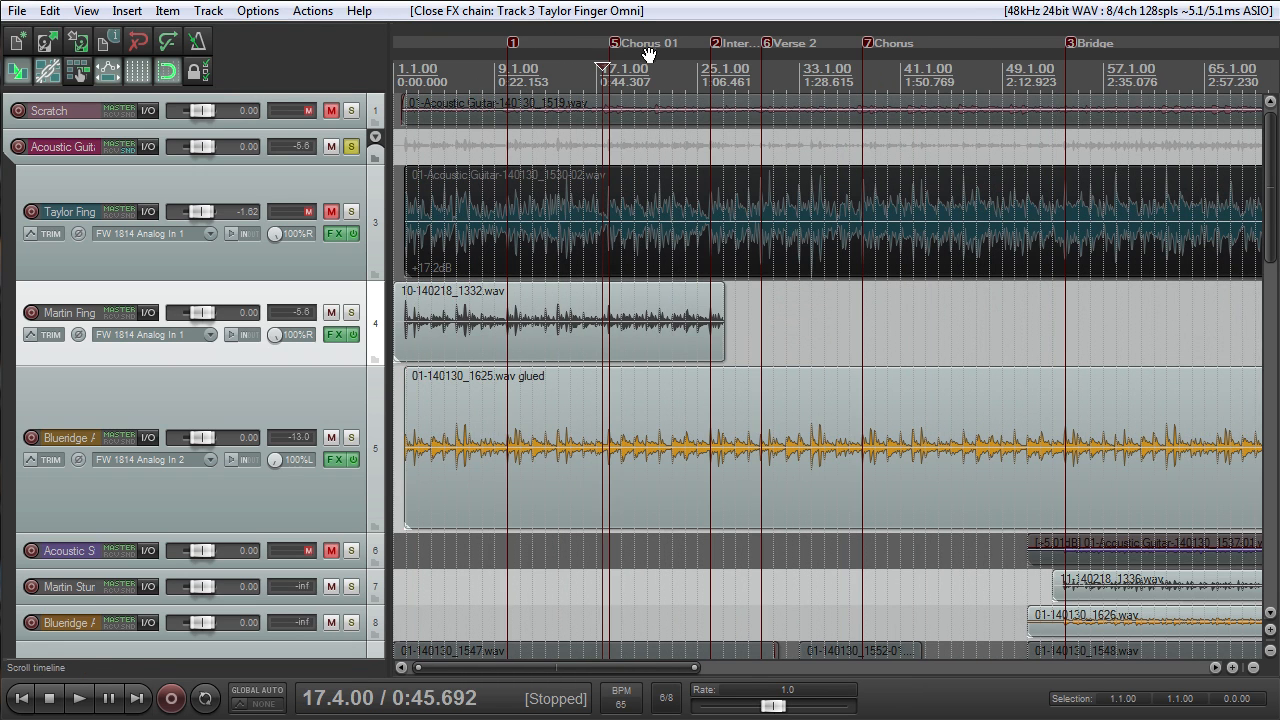
pyautogui.scroll(-4, 851, 163)
pyautogui.scroll(2, 851, 180)
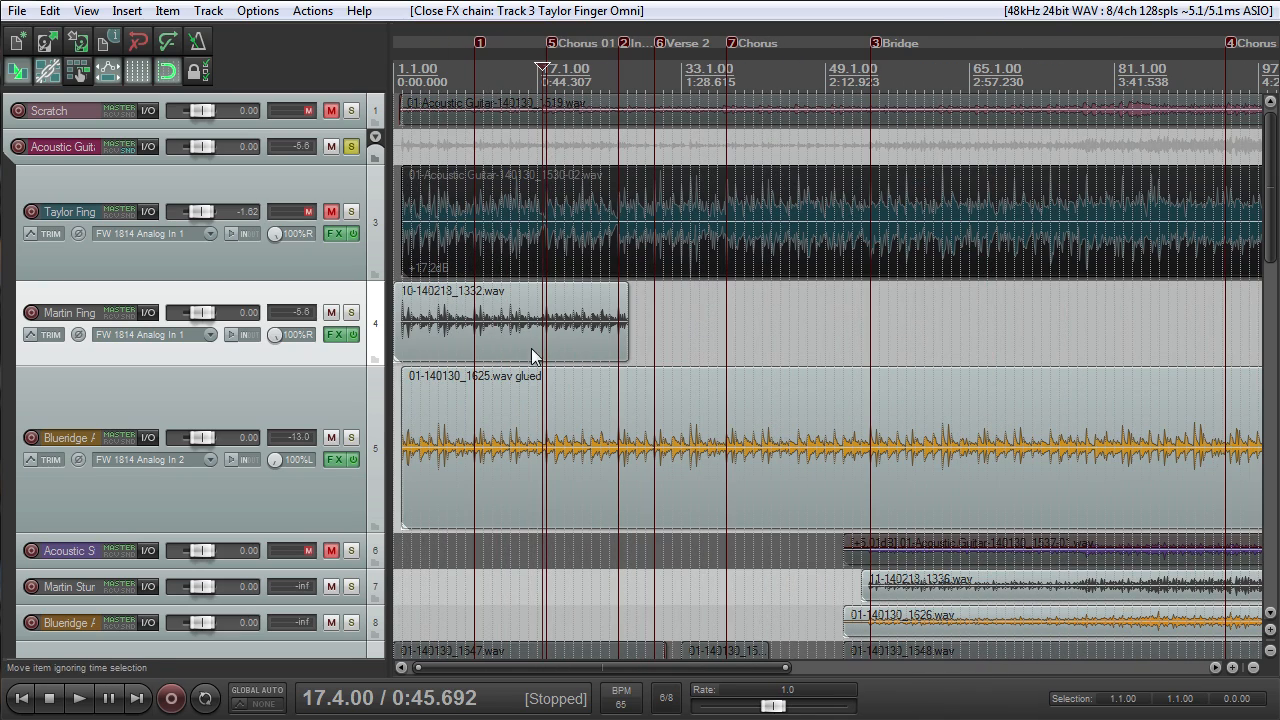
pyautogui.scroll(-2, 583, 362)
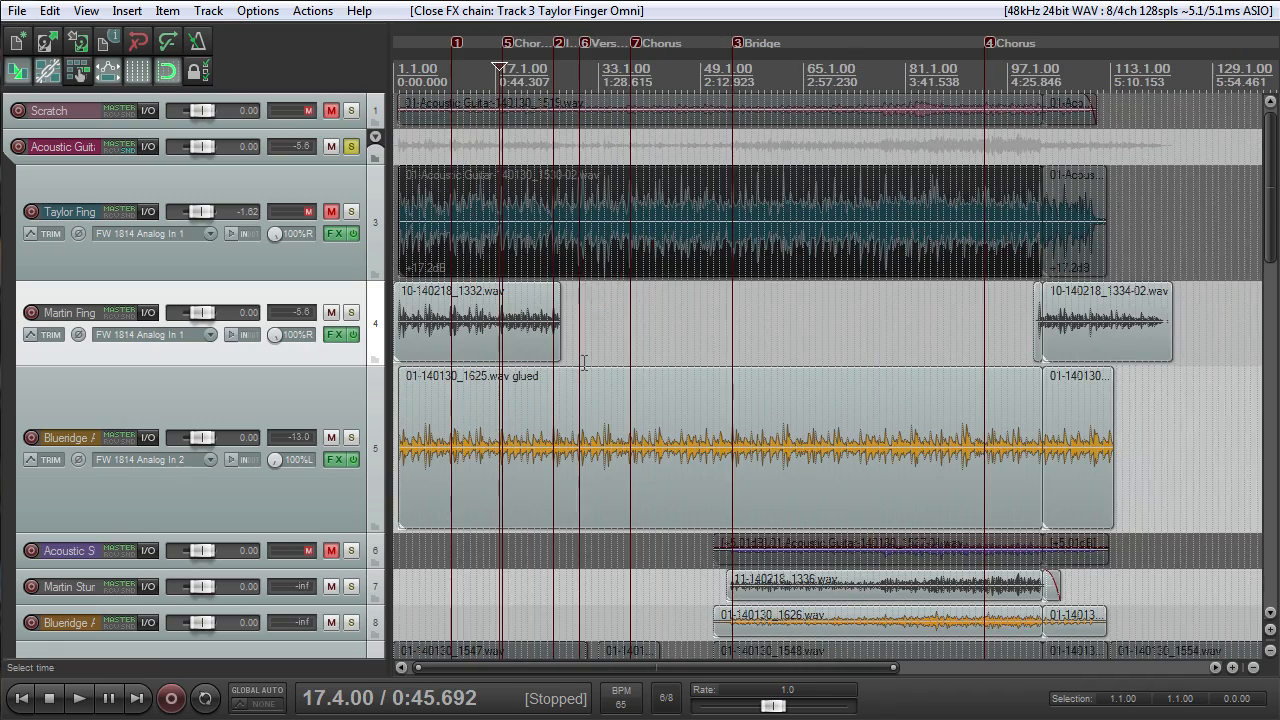
pyautogui.scroll(-1, 583, 360)
pyautogui.scroll(2, 593, 350)
pyautogui.scroll(-2, 603, 353)
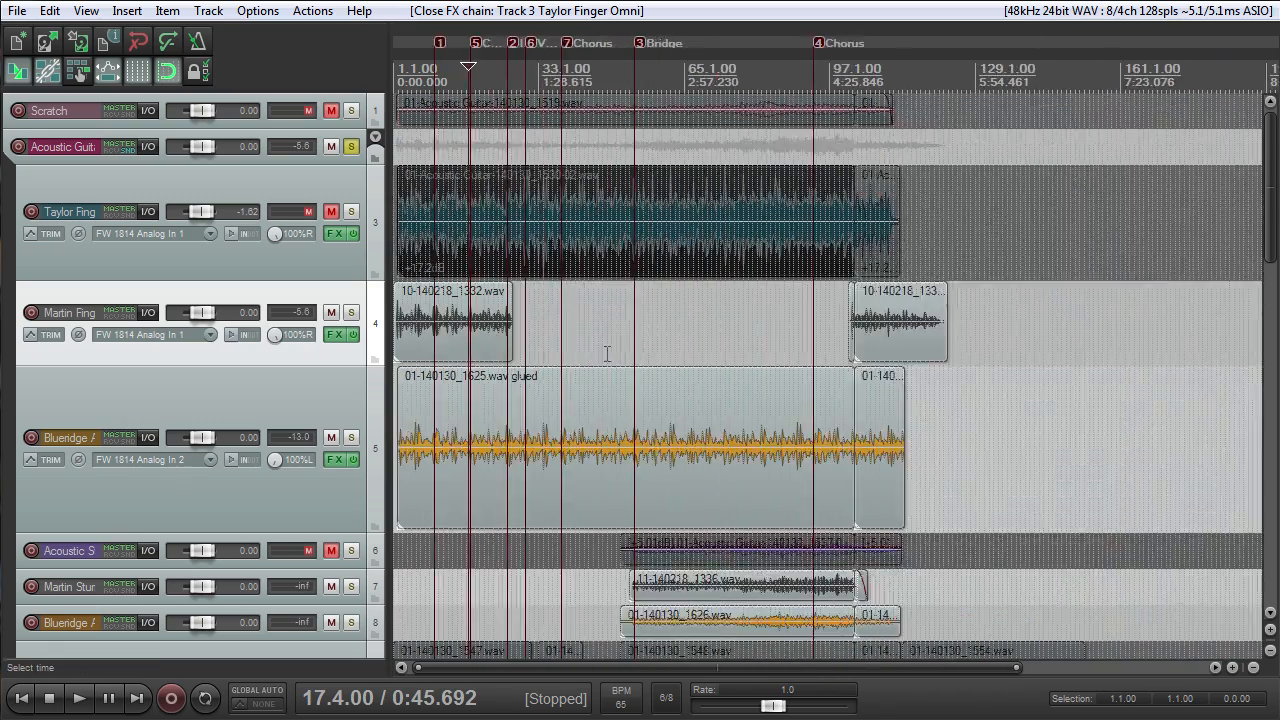
pyautogui.scroll(7, 603, 353)
pyautogui.scroll(-3, 589, 350)
pyautogui.scroll(3, 593, 350)
pyautogui.scroll(-4, 608, 305)
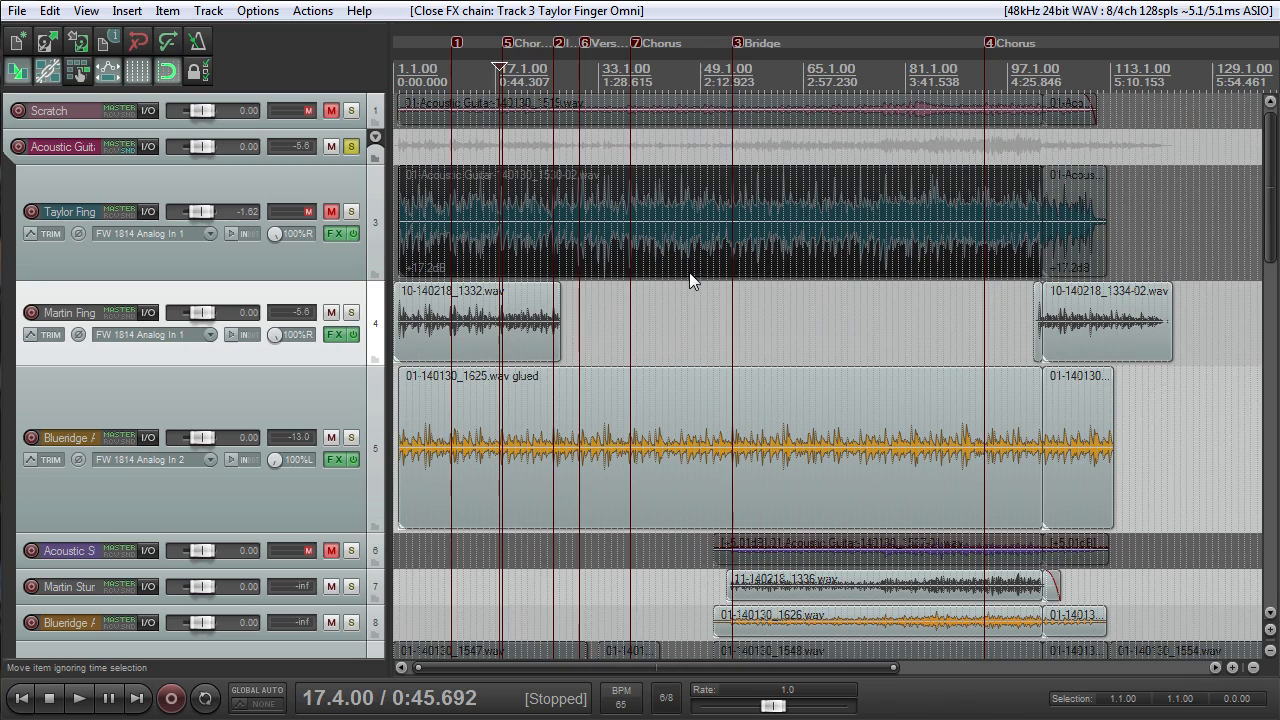
pyautogui.scroll(1, 733, 320)
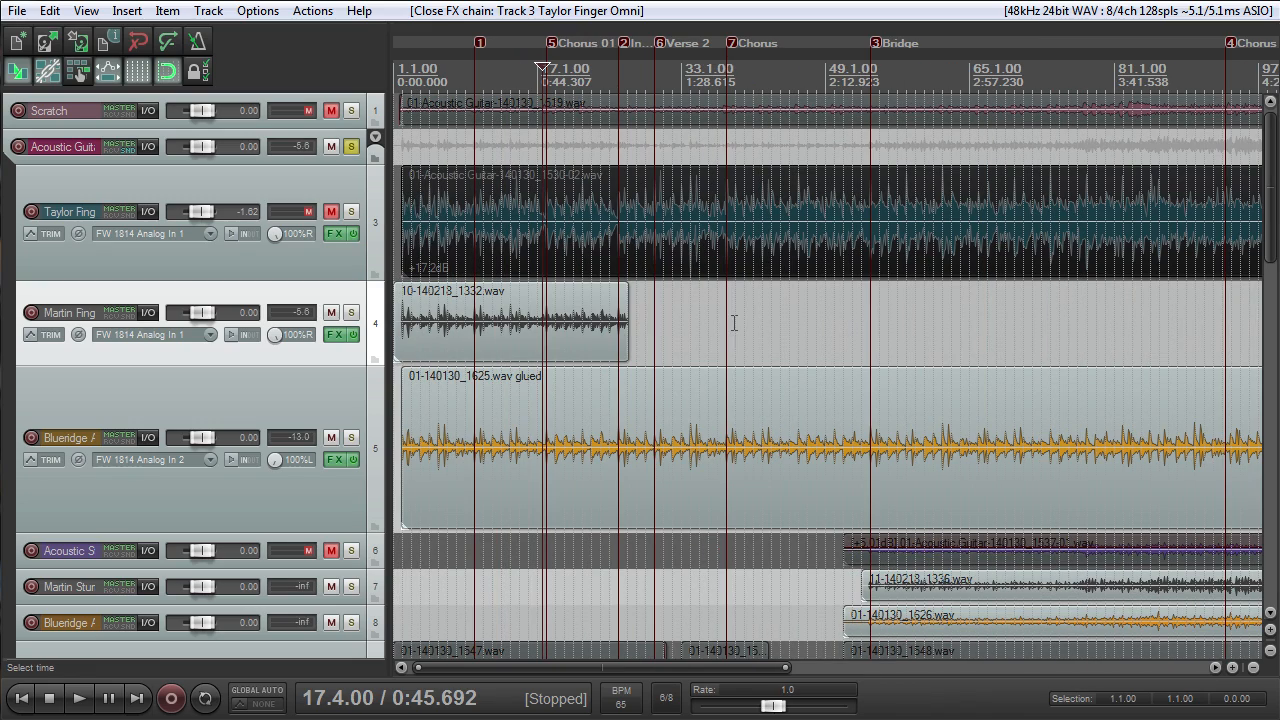
pyautogui.scroll(-5, 732, 320)
pyautogui.scroll(9, 734, 322)
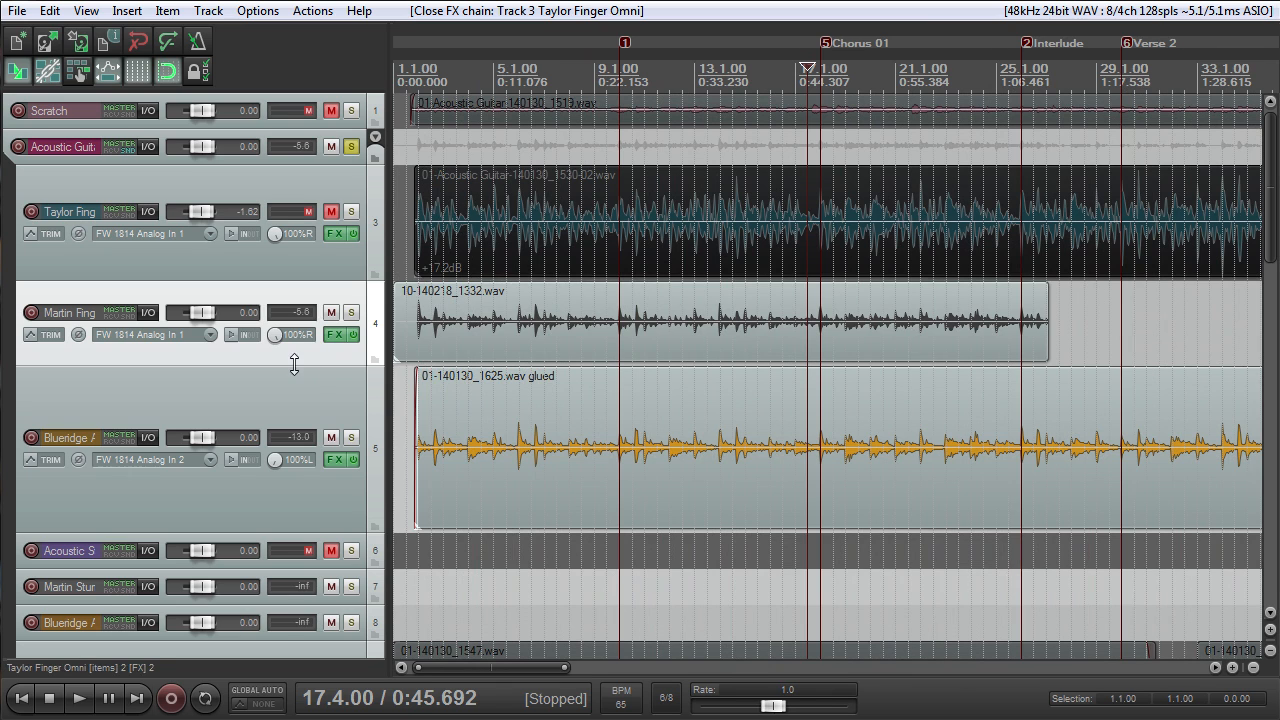
# - Play the Martin Finger Pick and Blueridge Ac tracks together from shortly before bar 5, then stop
pyautogui.click(481, 76)
pyautogui.press('space')
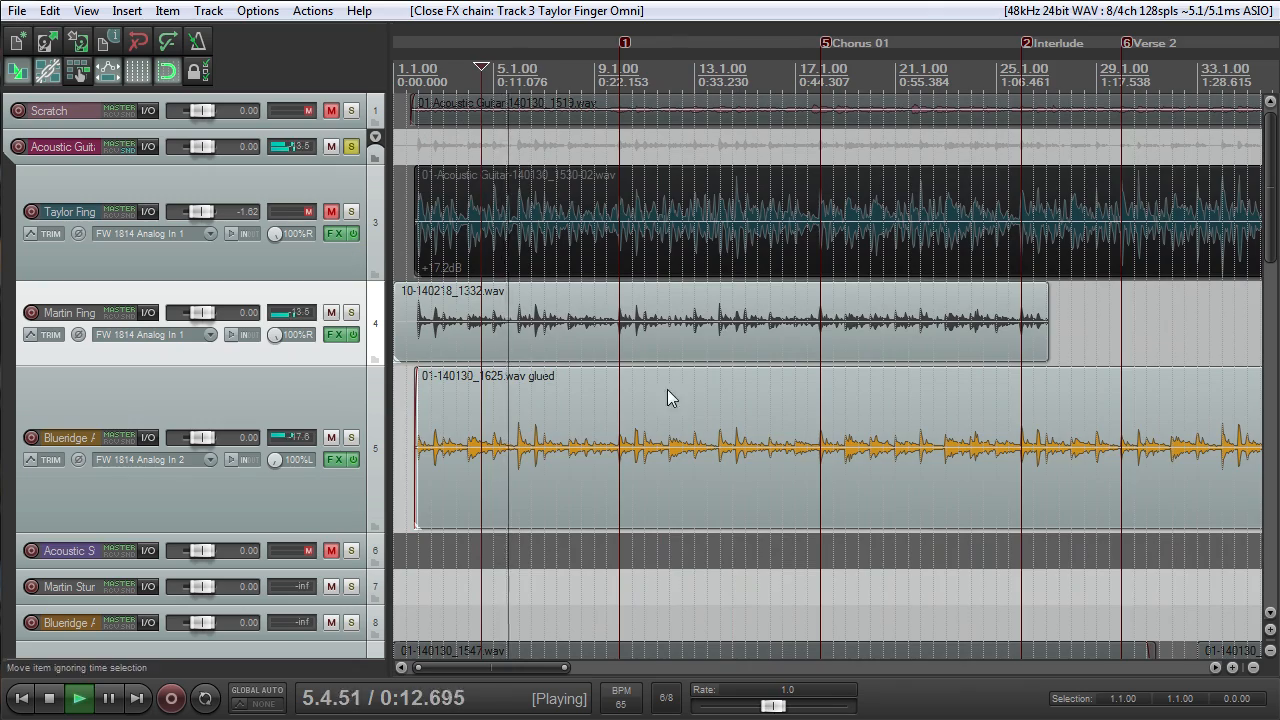
pyautogui.scroll(-5, 670, 392)
pyautogui.press('space')
# - Solo the Martin Stums and Blueridge Ac tracks on tracks 7 and 8 and listen to them from 85.1.00
pyautogui.click(643, 58)
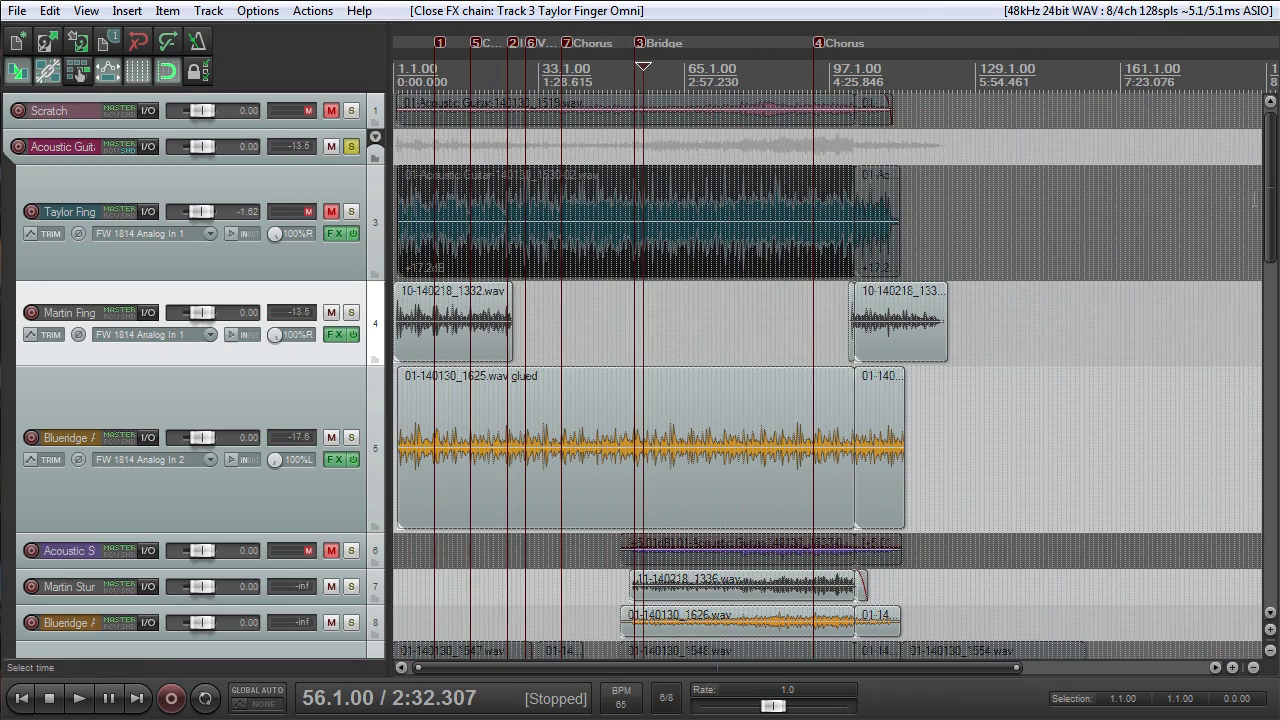
pyautogui.scroll(-6, 721, 308)
pyautogui.scroll(4, 721, 308)
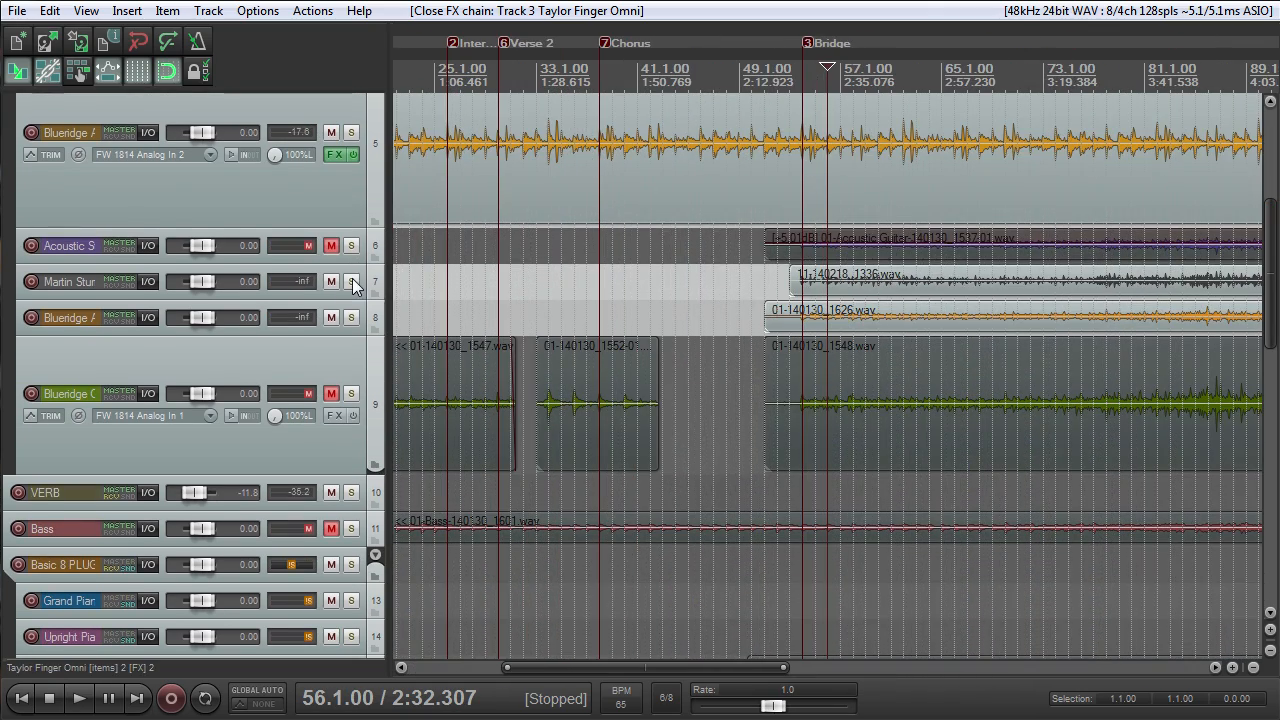
pyautogui.moveTo(353, 283); pyautogui.dragTo(355, 320)
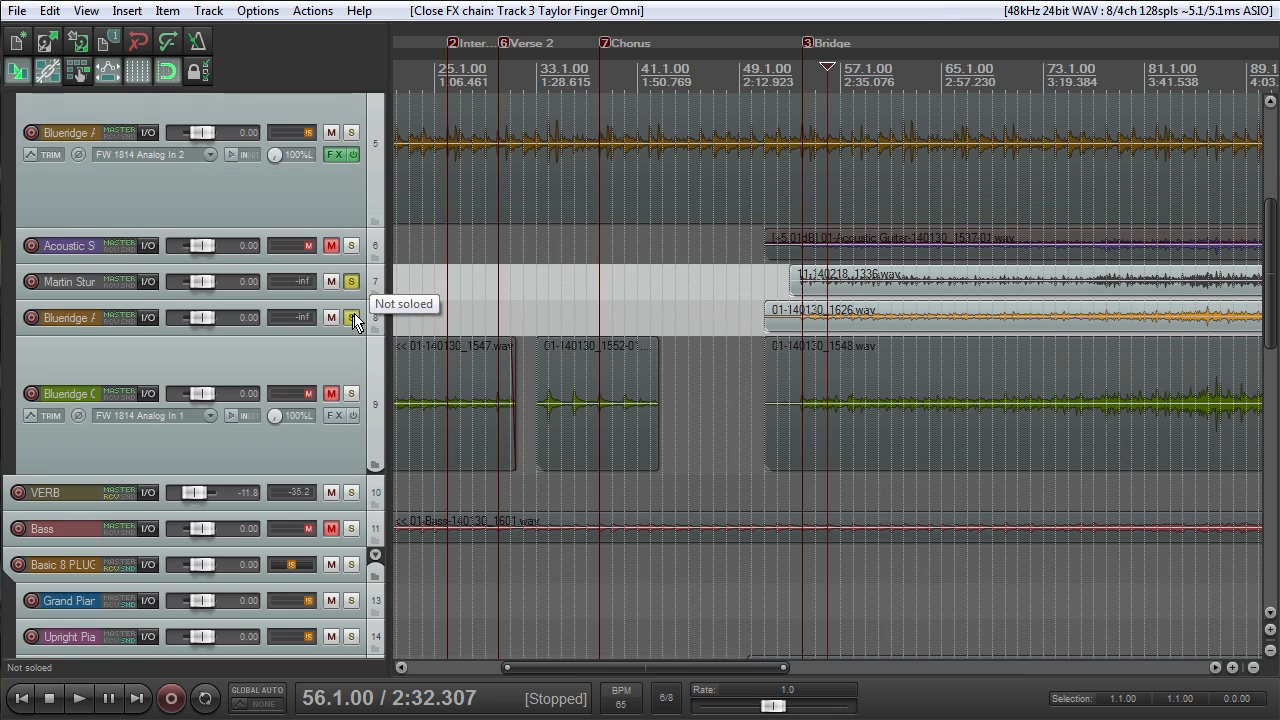
pyautogui.press('space')
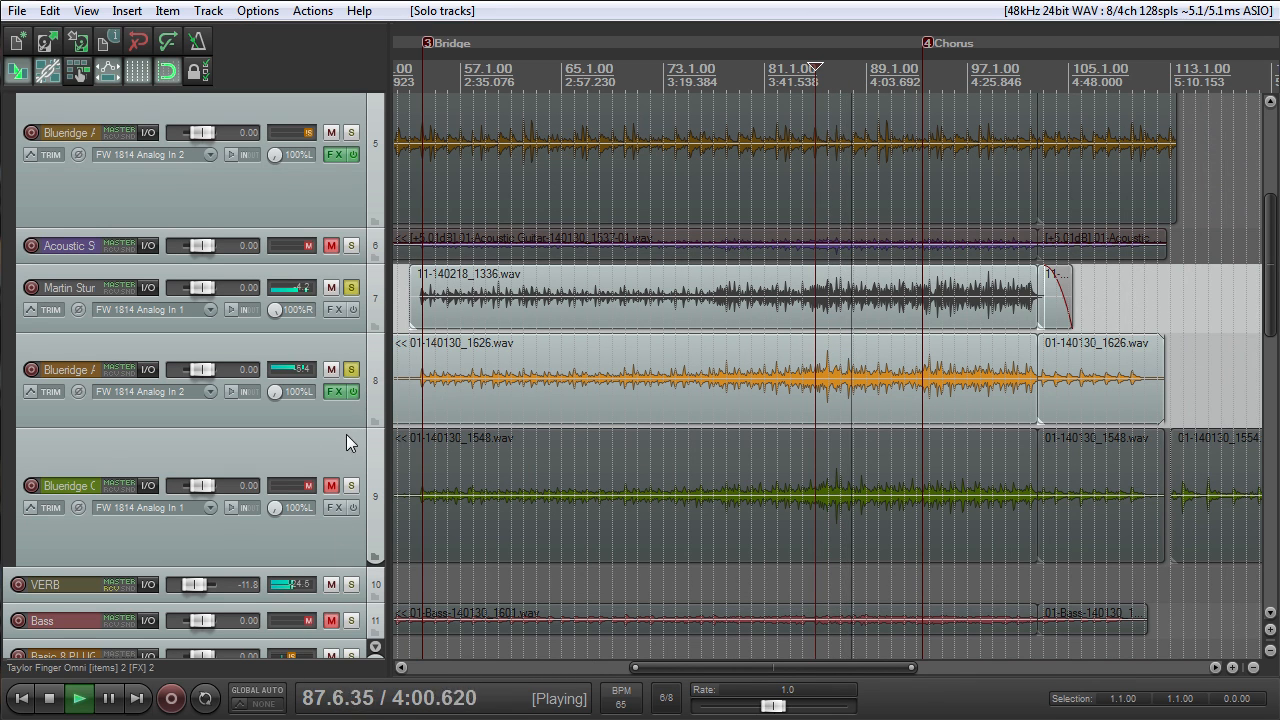
pyautogui.press('space')
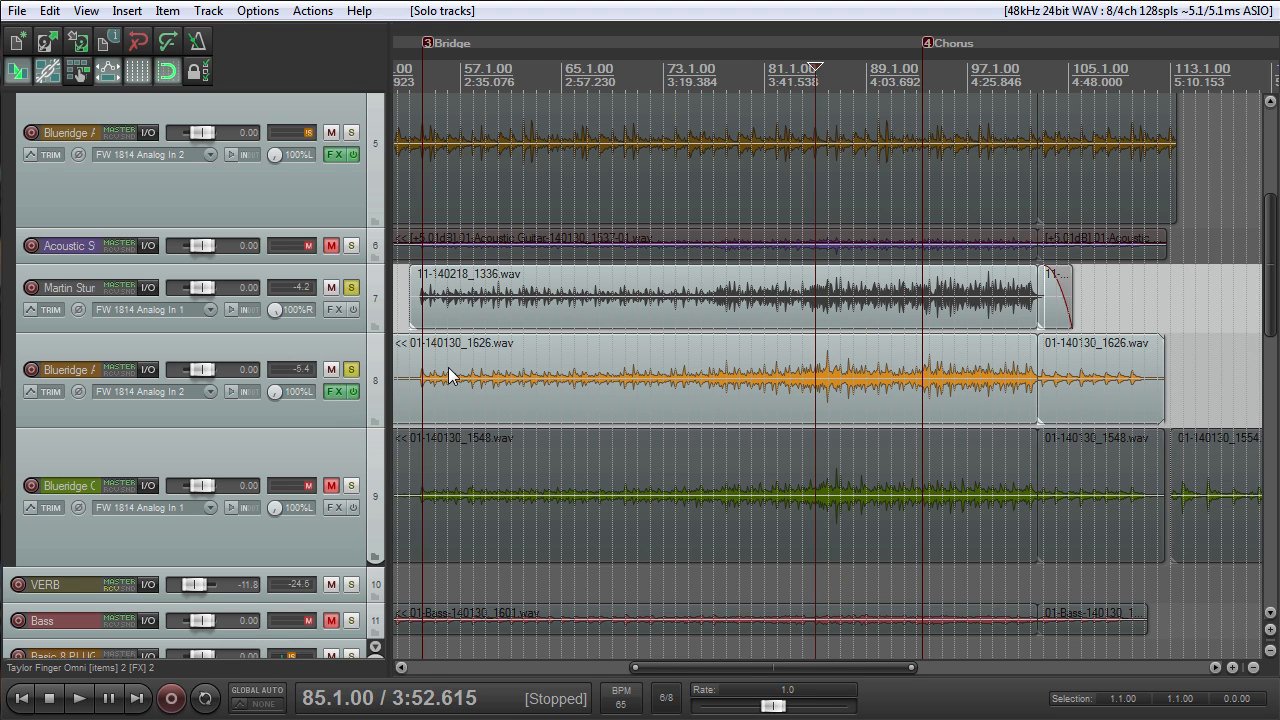
# - Show the mixer, switch the master output to mono and play the two soloed strumming tracks from 85.1.00
pyautogui.click(333, 413)
pyautogui.hotkey('ctrl', 'm')
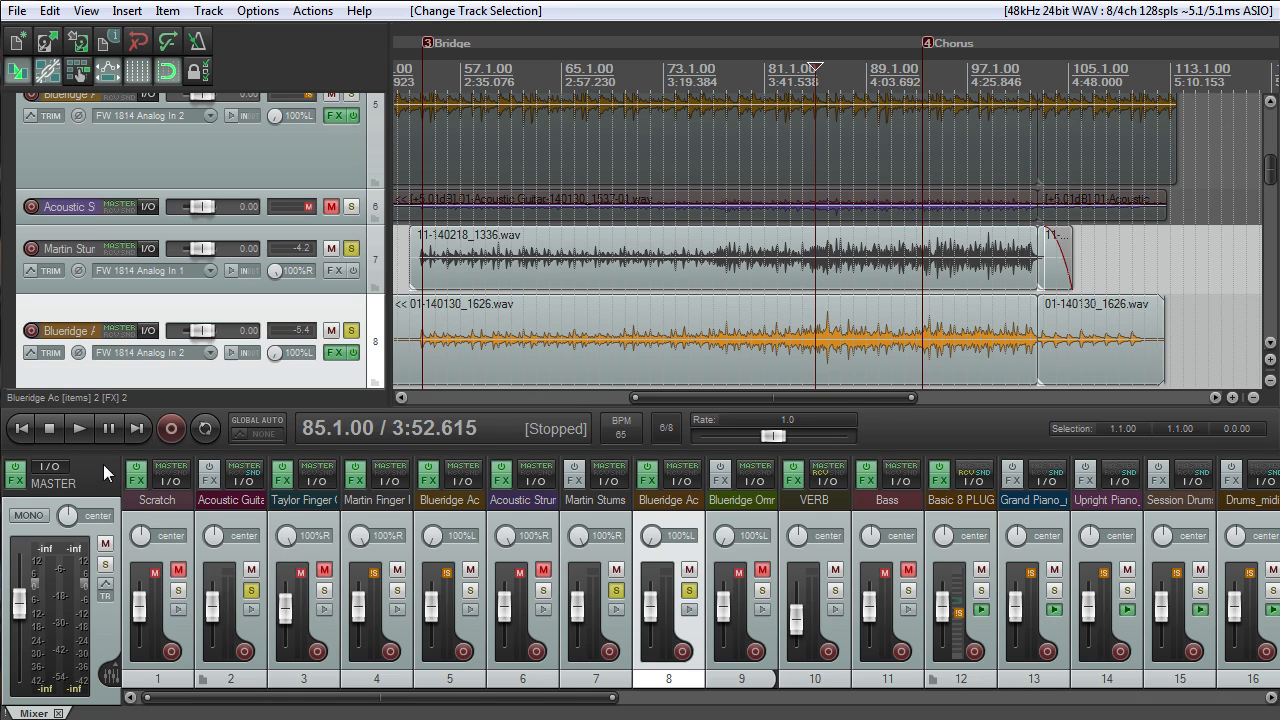
pyautogui.click(28, 515)
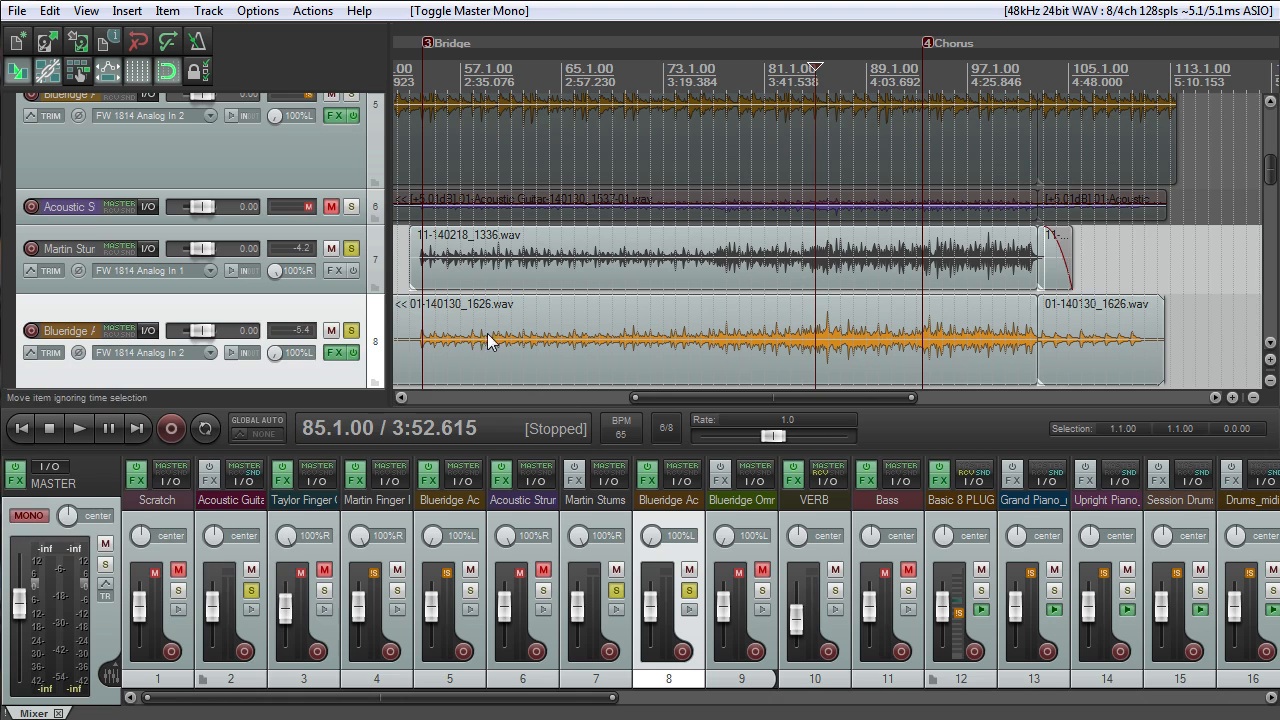
pyautogui.press('space')
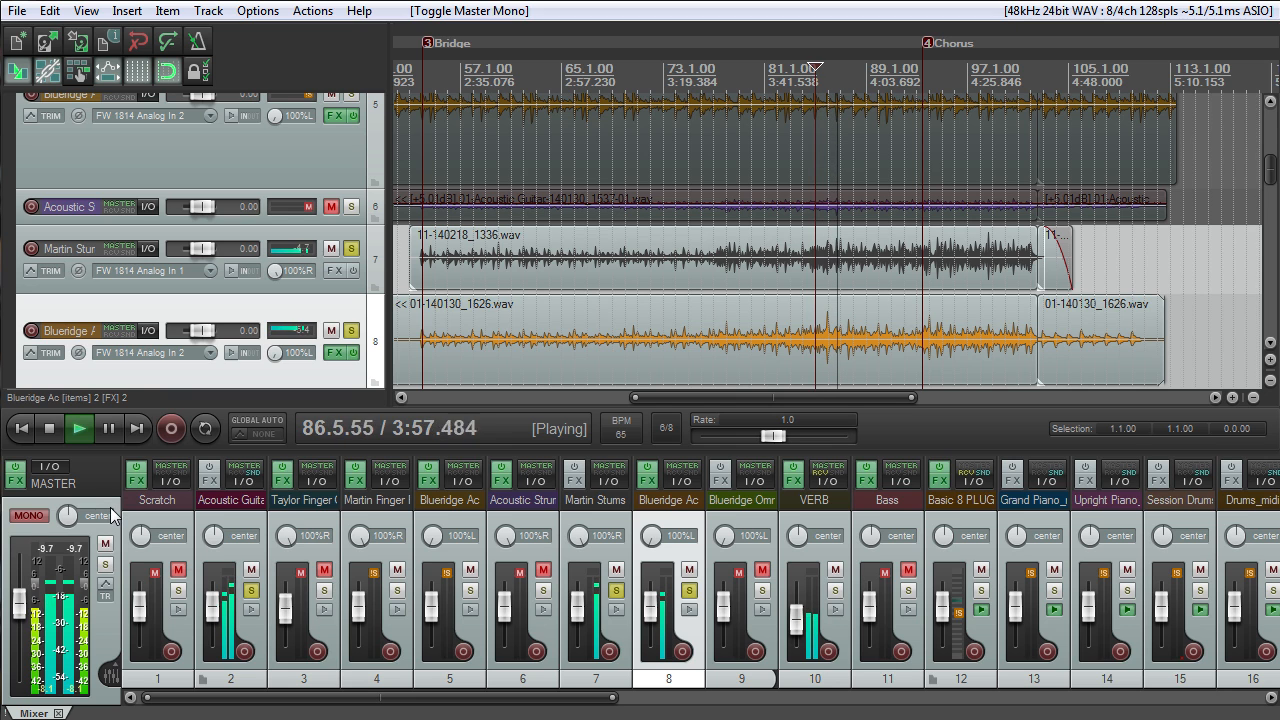
# - Audition Martin Stums alone with its pan centered, then restore it to 100%R and solo the track 8 Blueridge Ac again
pyautogui.click(351, 330)
pyautogui.doubleClick(275, 271)
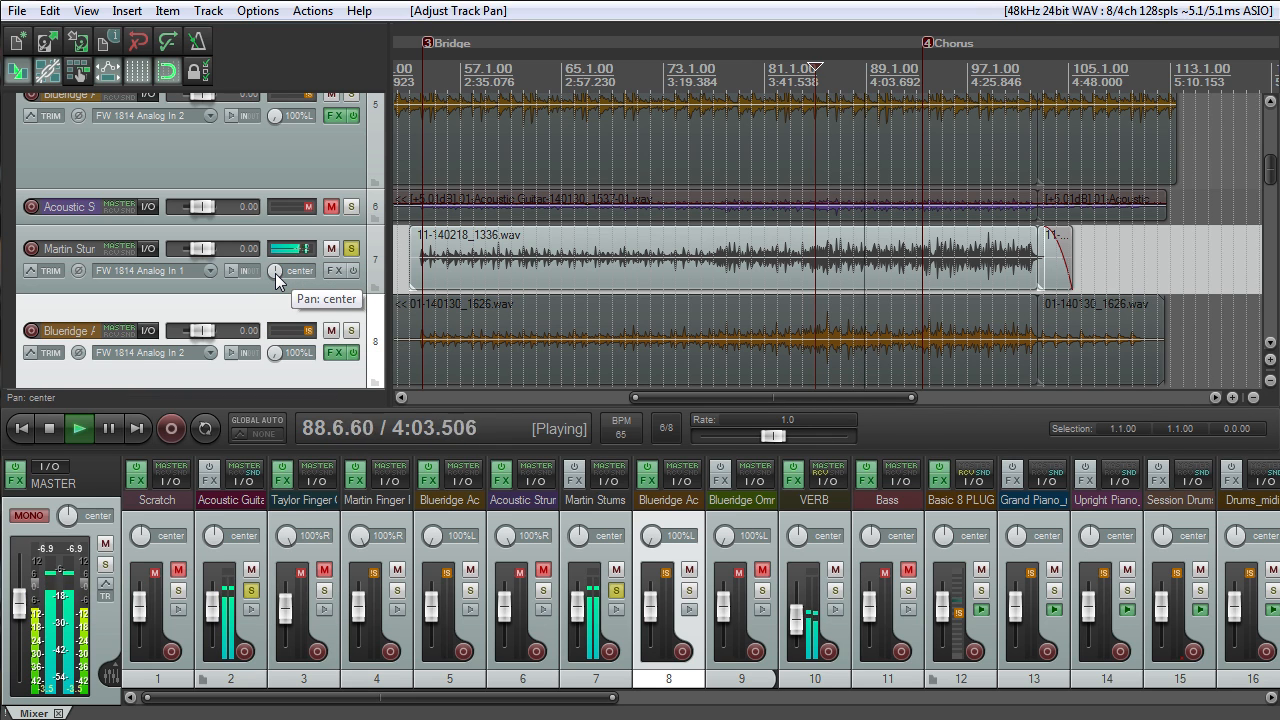
pyautogui.moveTo(275, 274)
pyautogui.mouseDown()
pyautogui.moveTo(275, 262)
pyautogui.moveTo(275, 275)
pyautogui.mouseUp()
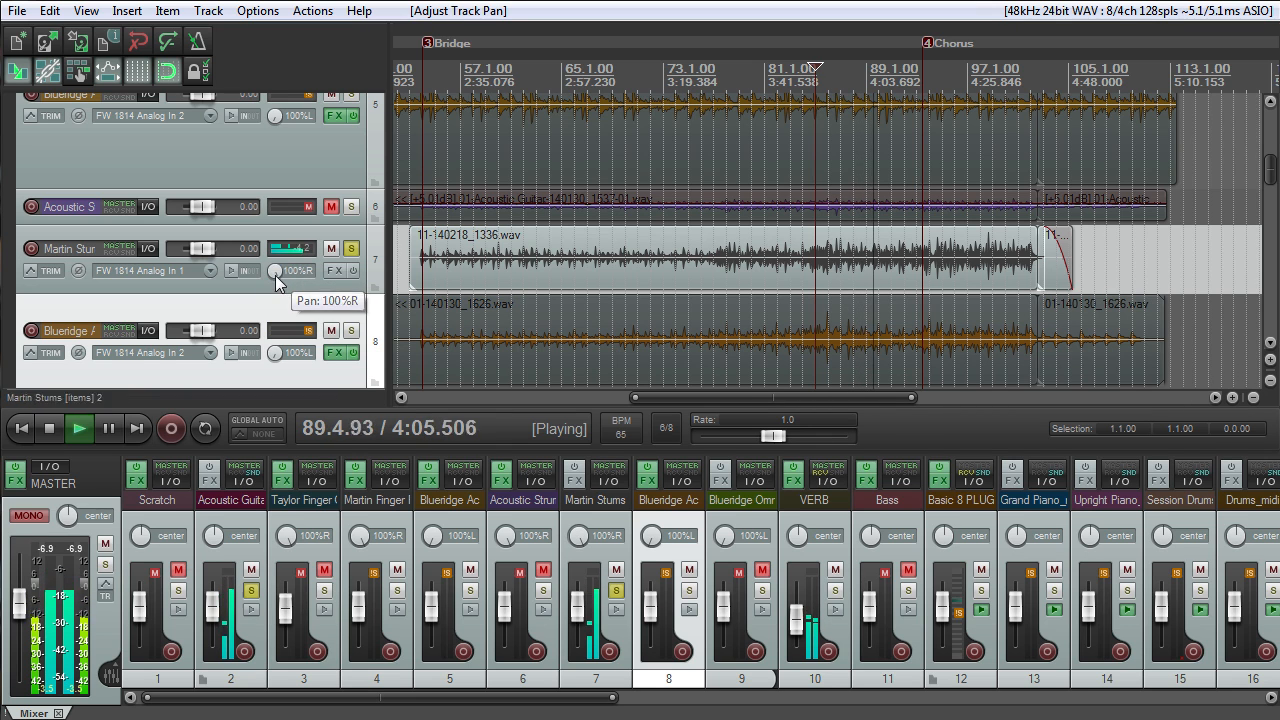
pyautogui.click(351, 331)
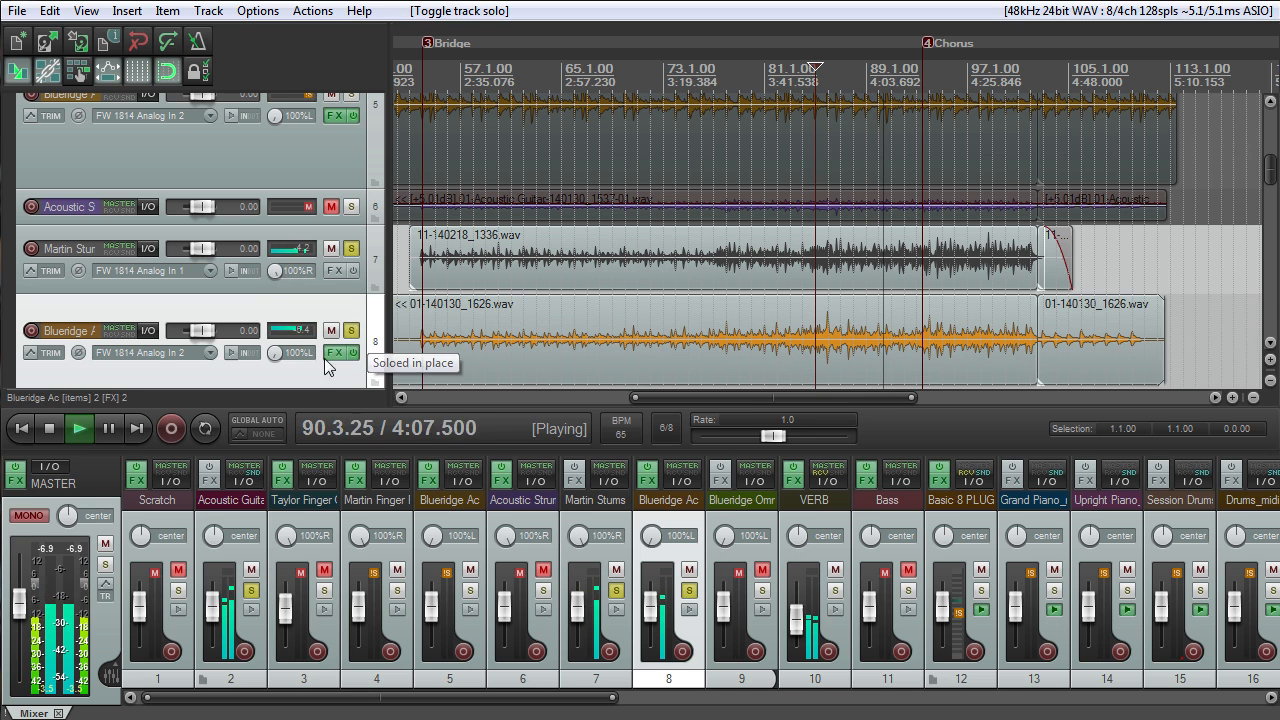
# - Narrow the strumming guitars' panning, setting Martin Stums to 43%R and the track 8 Blueridge Ac to 33%L
pyautogui.moveTo(276, 352); pyautogui.dragTo(276, 340)
pyautogui.moveTo(275, 271); pyautogui.dragTo(275, 293)
pyautogui.moveTo(276, 349); pyautogui.dragTo(276, 333)
# - End the mono comparison by turning off master mono and clearing the solos on tracks 7 and 8
pyautogui.press('space')
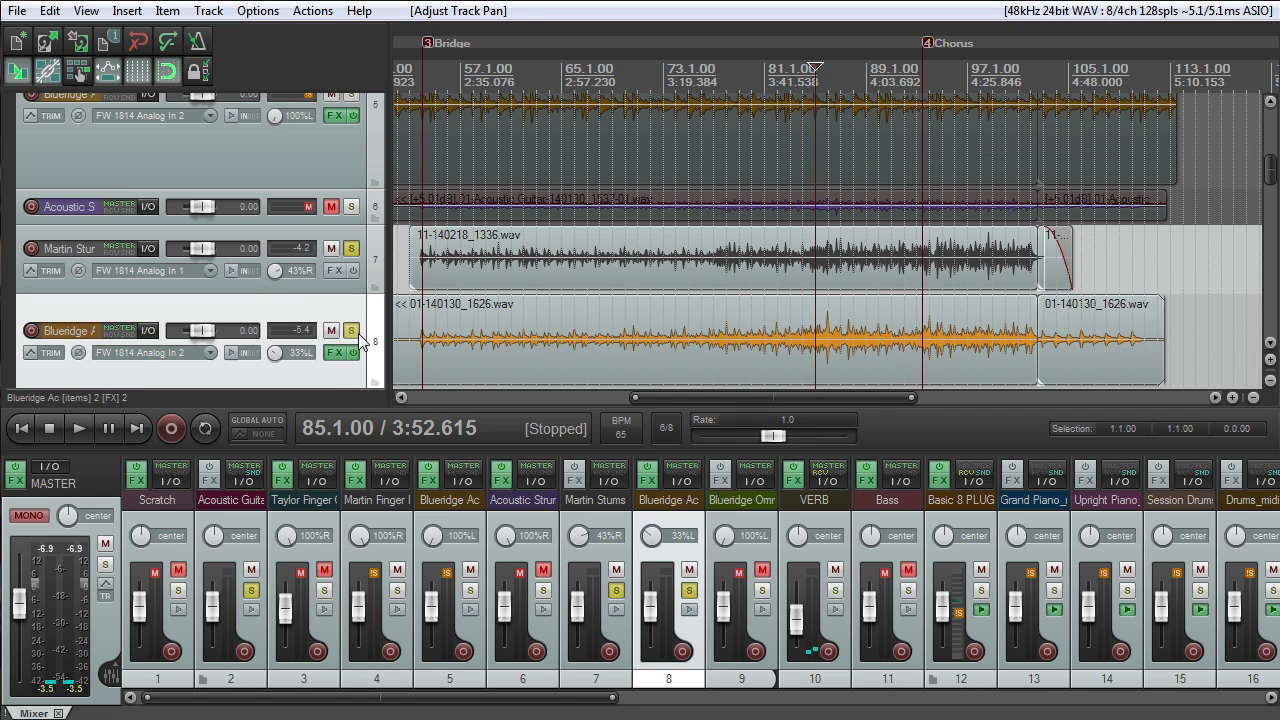
pyautogui.click(16, 519)
pyautogui.click(351, 330)
# - Place the edit cursor at 53.1.00 and trim the start of 01-140130_1626.wav on track 8 to that position
pyautogui.scroll(-3, 580, 233)
pyautogui.scroll(2, 582, 232)
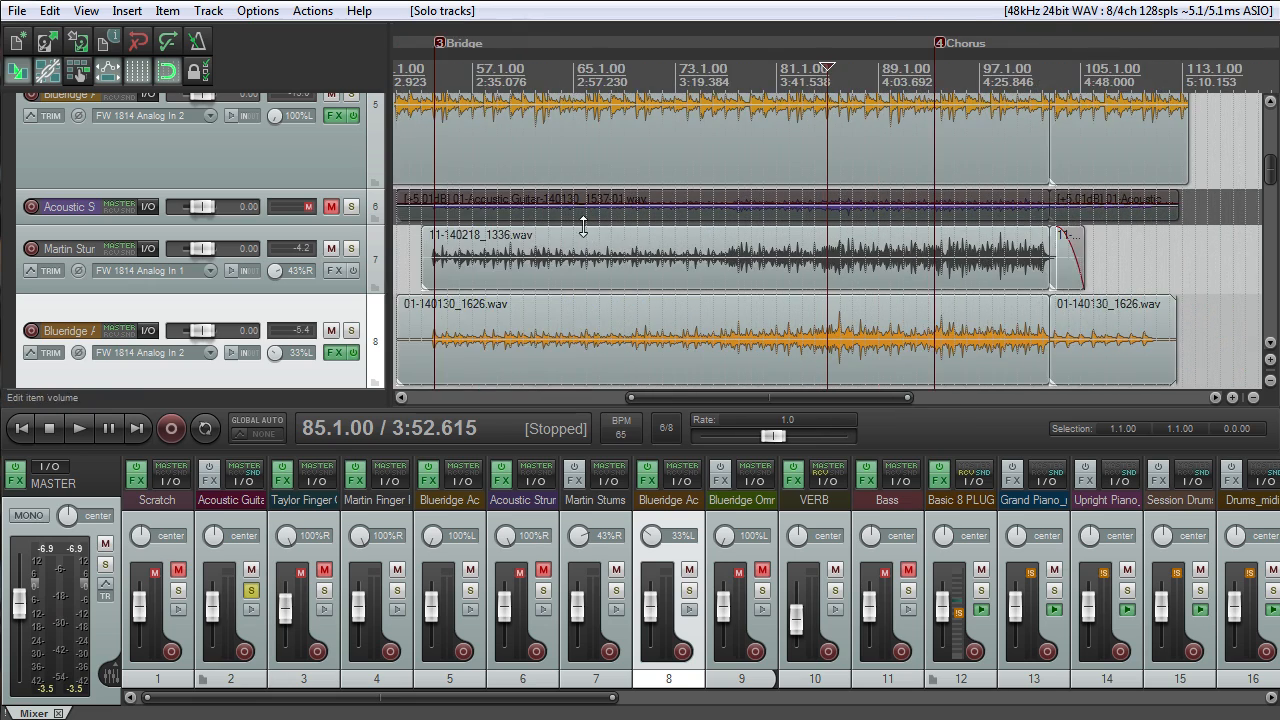
pyautogui.scroll(-1, 582, 230)
pyautogui.click(540, 78)
pyautogui.scroll(2, 569, 261)
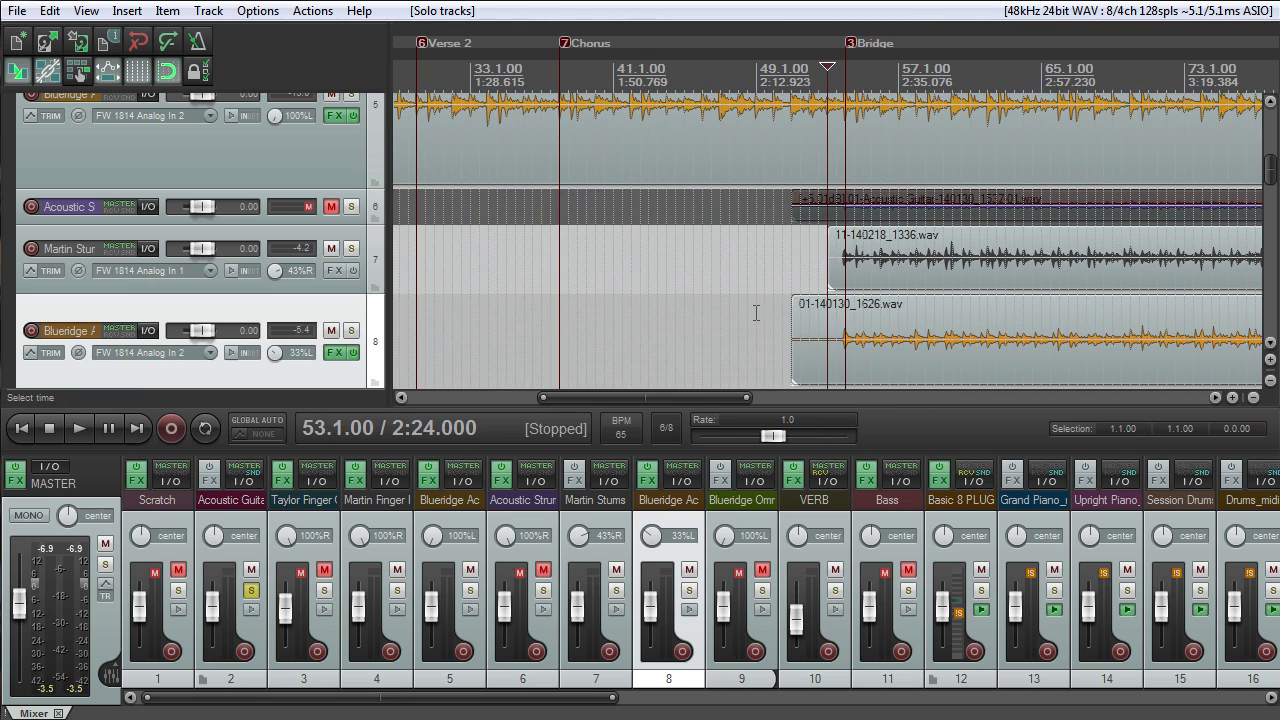
pyautogui.moveTo(799, 336); pyautogui.dragTo(829, 336)
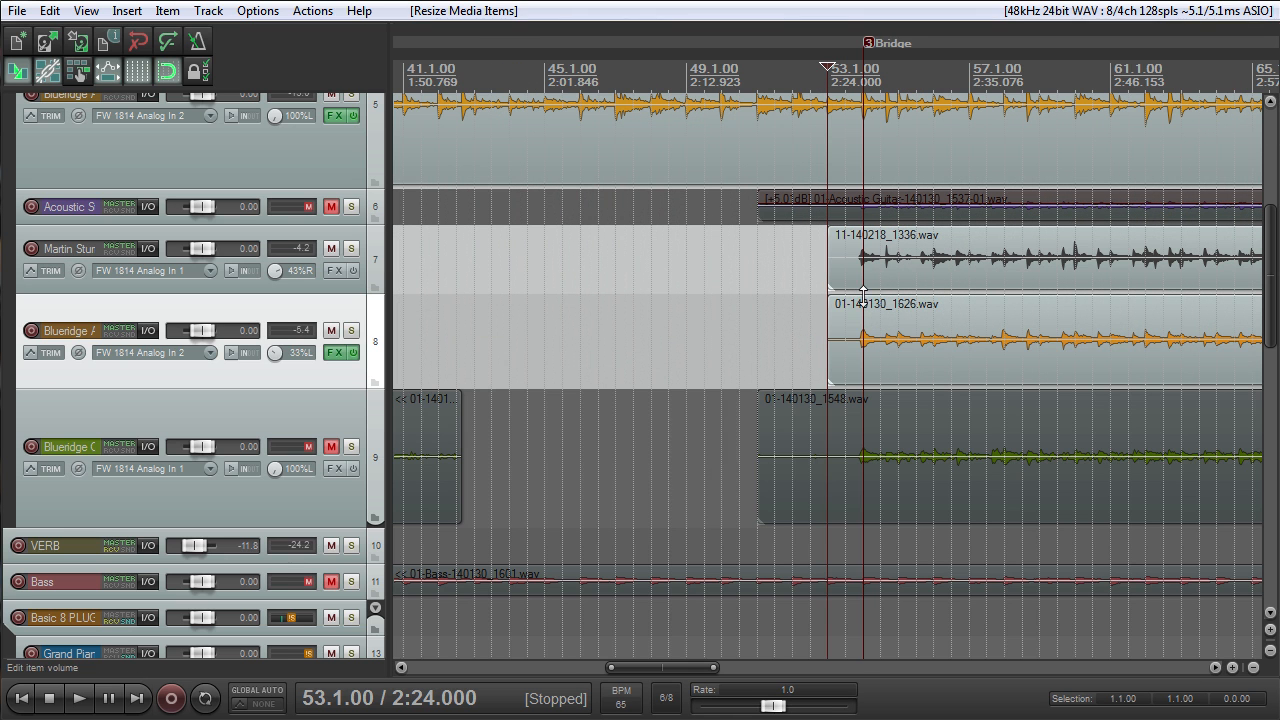
# - Place the edit cursor at the Bridge marker, 54.1.00, and play the track 8 Blueridge Ac soloed
pyautogui.scroll(-2, 814, 315)
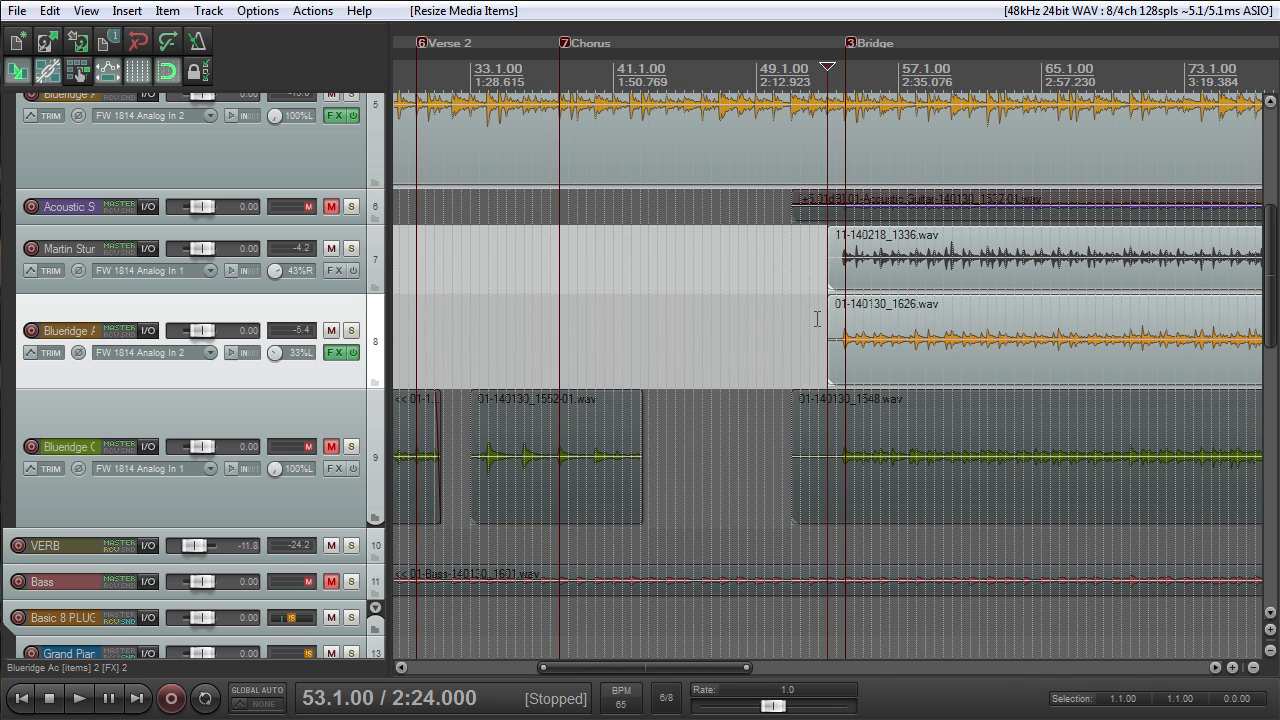
pyautogui.click(846, 71)
pyautogui.scroll(4, 849, 229)
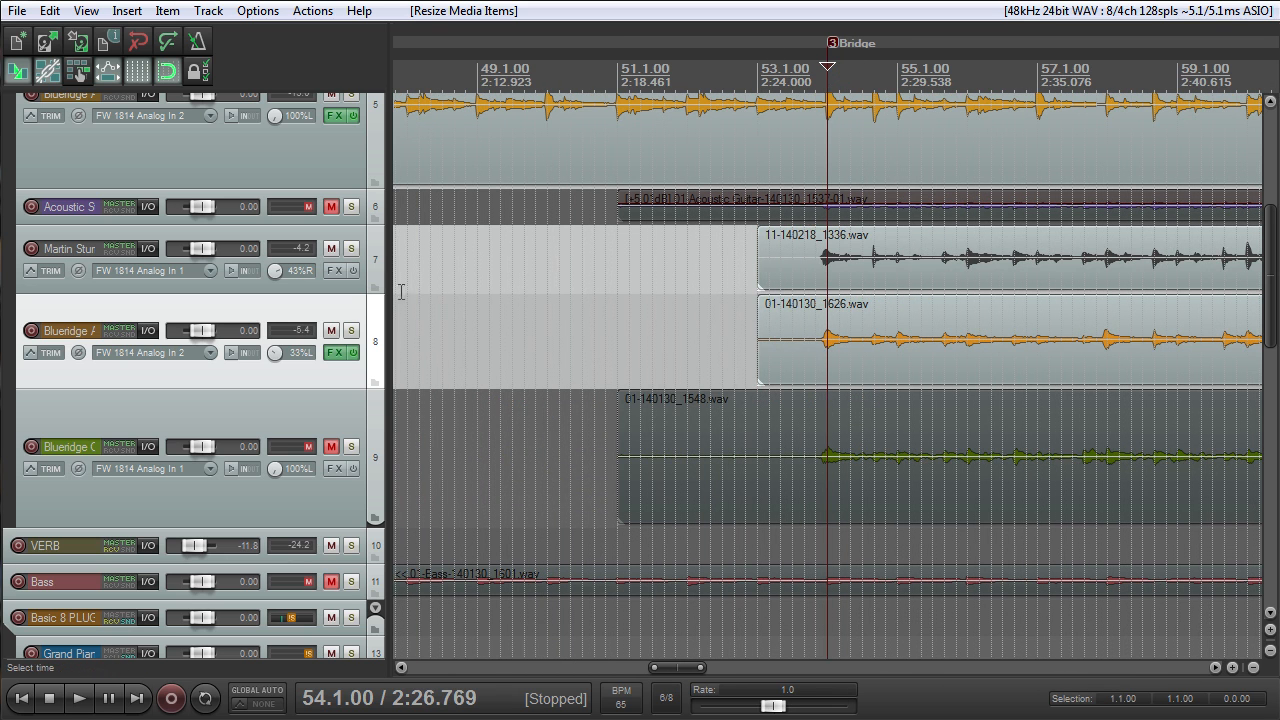
pyautogui.click(351, 330)
pyautogui.press('space')
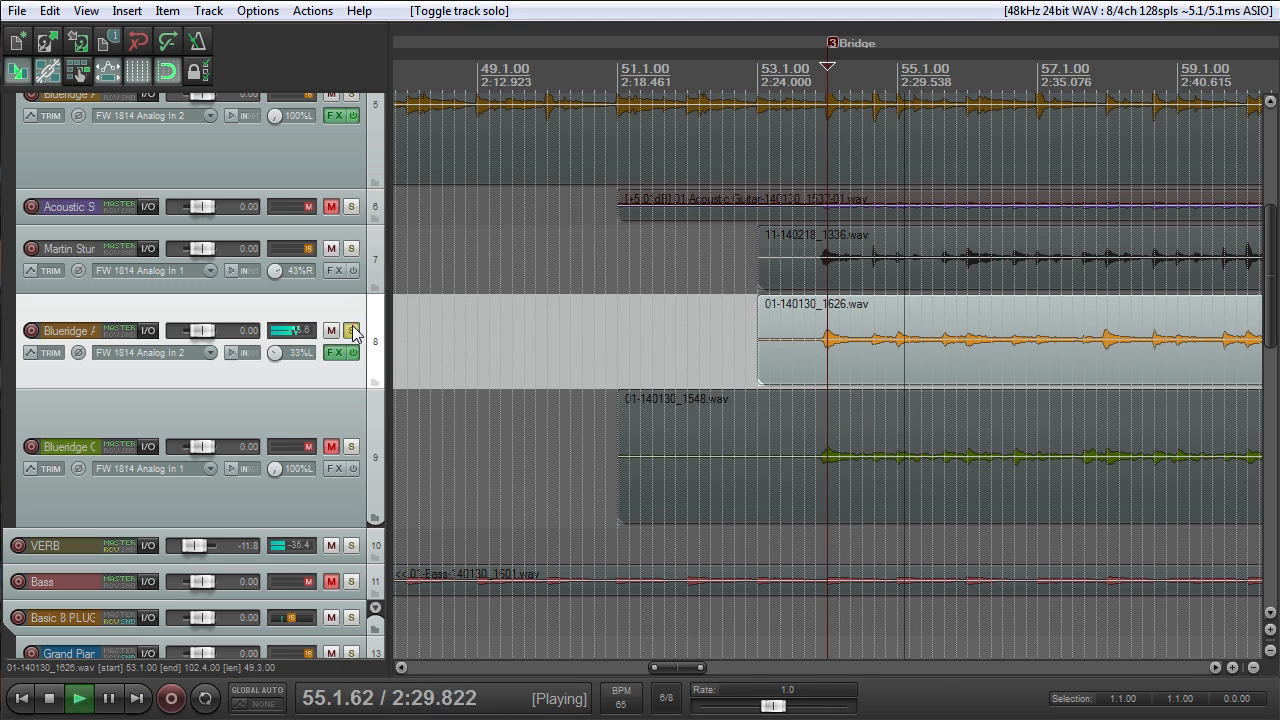
# - Switch the solo from the track 8 Blueridge Ac to Martin Stums, then compare both strumming guitars together and stop playback
pyautogui.click(351, 248)
pyautogui.click(351, 331)
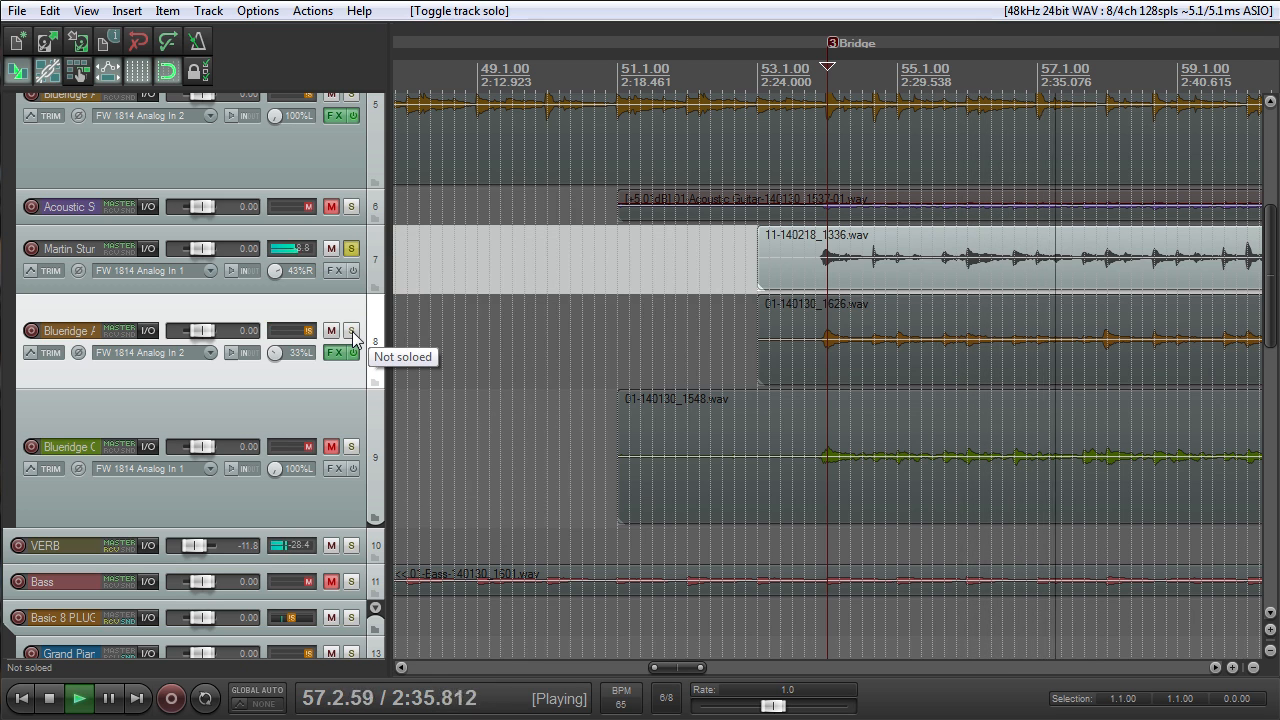
pyautogui.click(352, 331)
pyautogui.scroll(-5, 726, 286)
pyautogui.press('space')
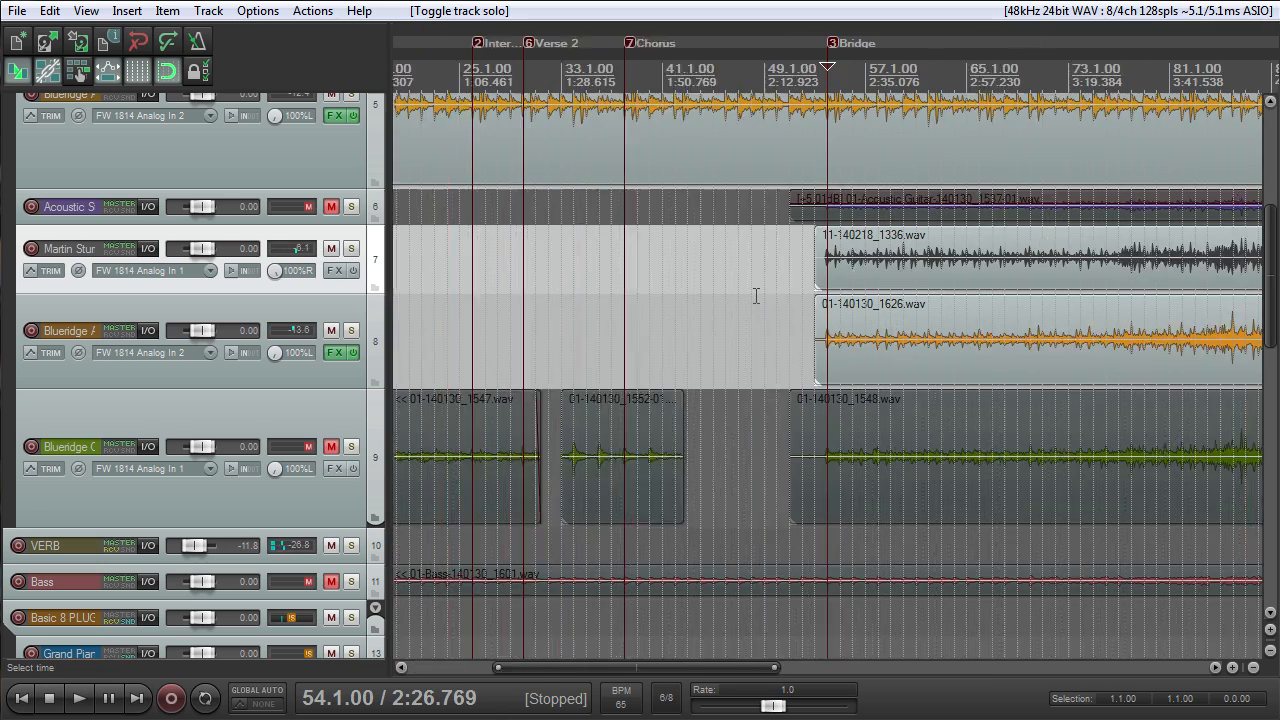
# - Place the edit cursor at 80.1.00, ahead of the final Chorus marker
pyautogui.scroll(2, 760, 290)
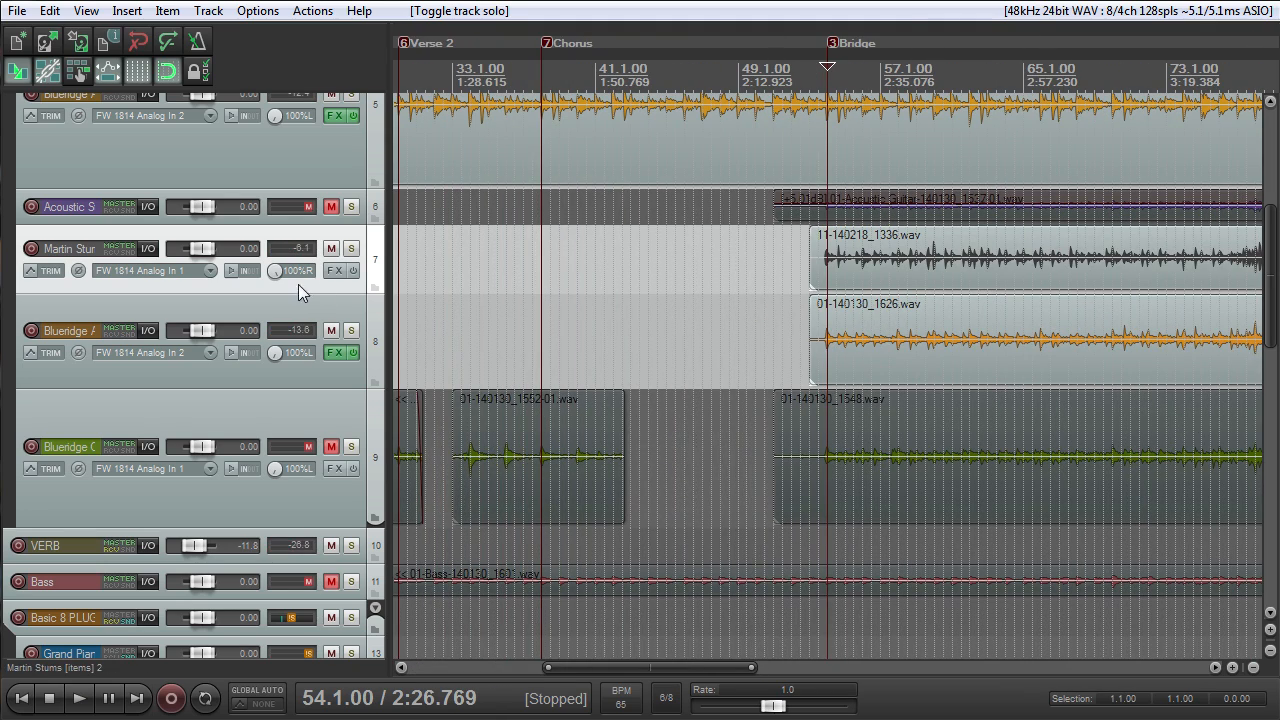
pyautogui.scroll(-4, 755, 307)
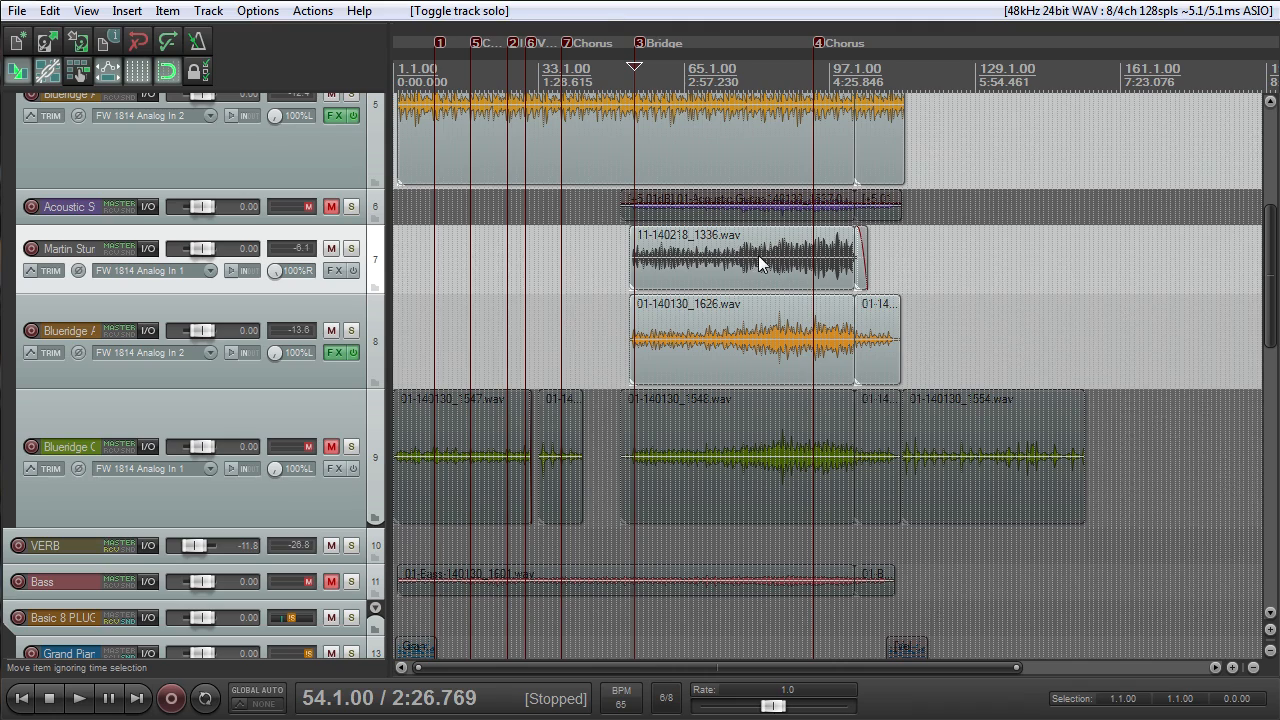
pyautogui.scroll(3, 786, 281)
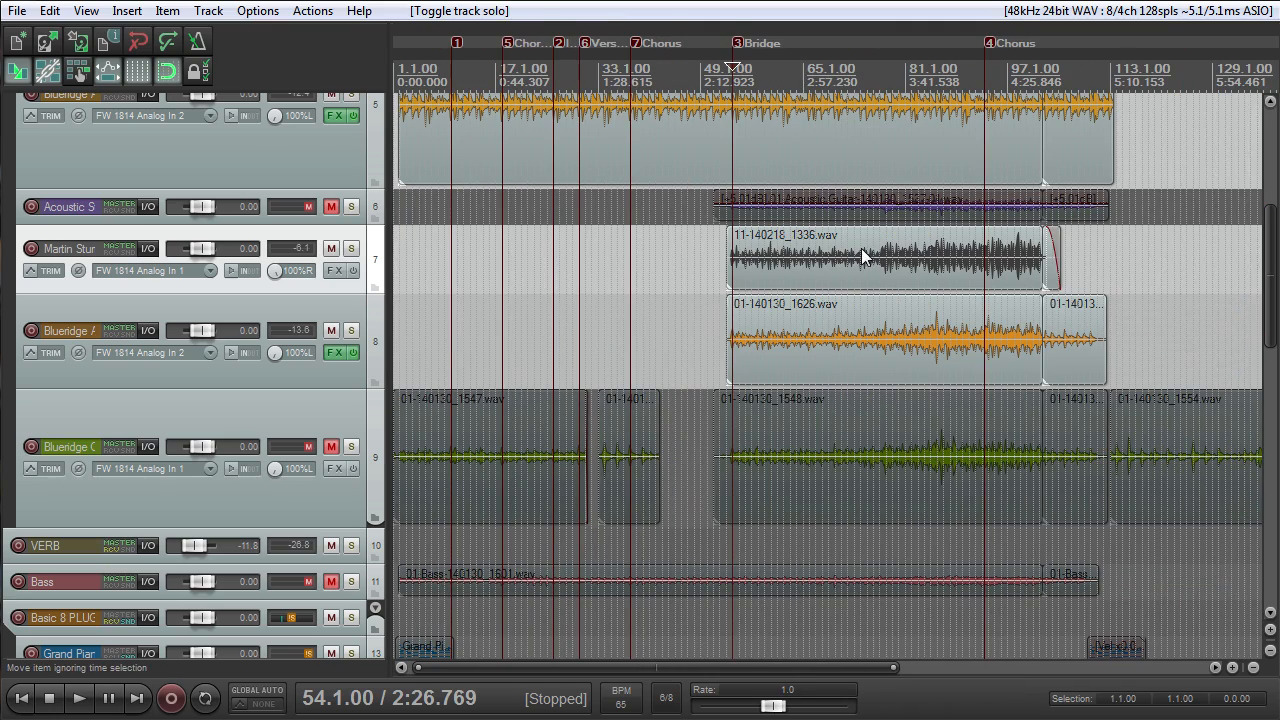
pyautogui.click(898, 70)
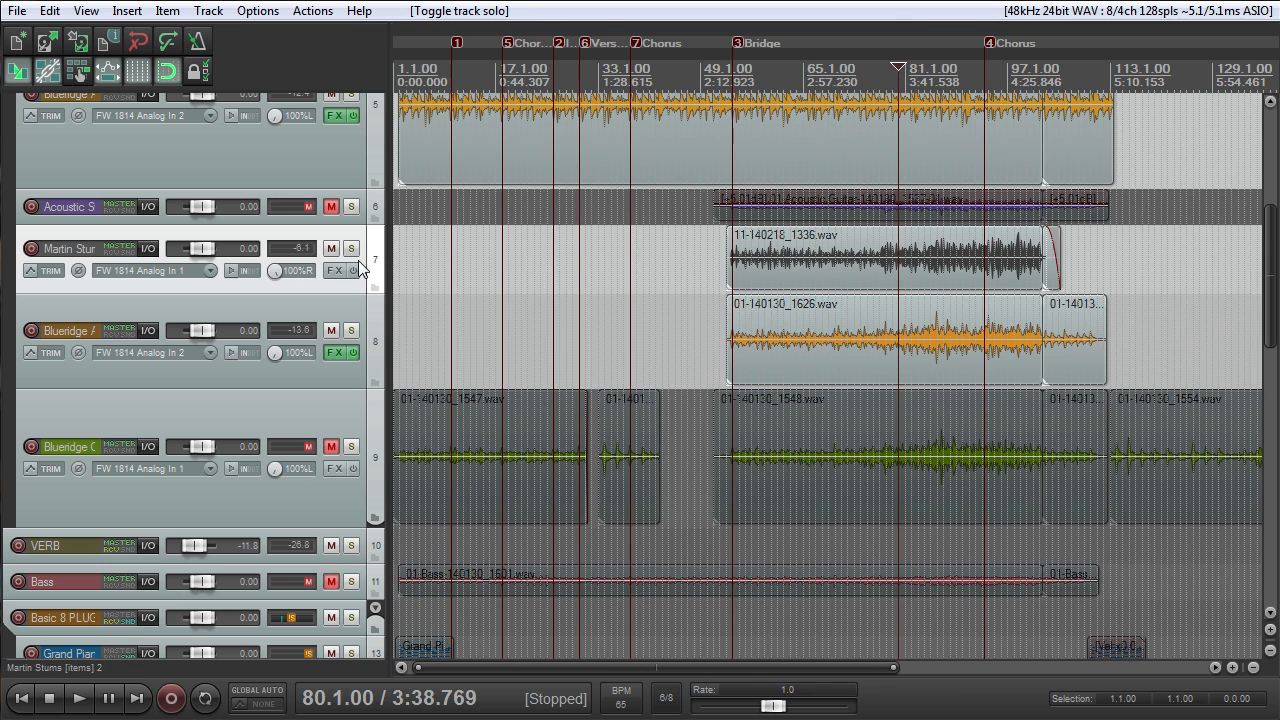
pyautogui.moveTo(1270, 260); pyautogui.dragTo(1238, 127)
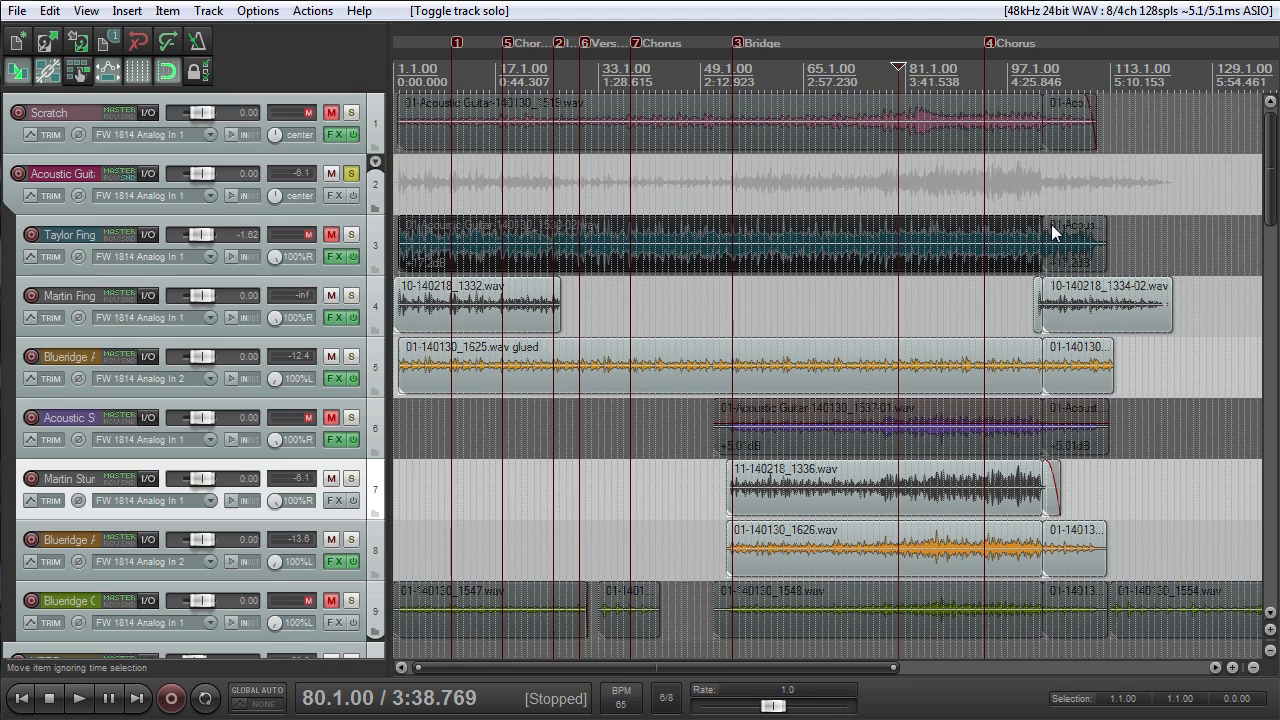
# - Turn off the metronome
pyautogui.scroll(-2, 1051, 226)
pyautogui.scroll(3, 600, 371)
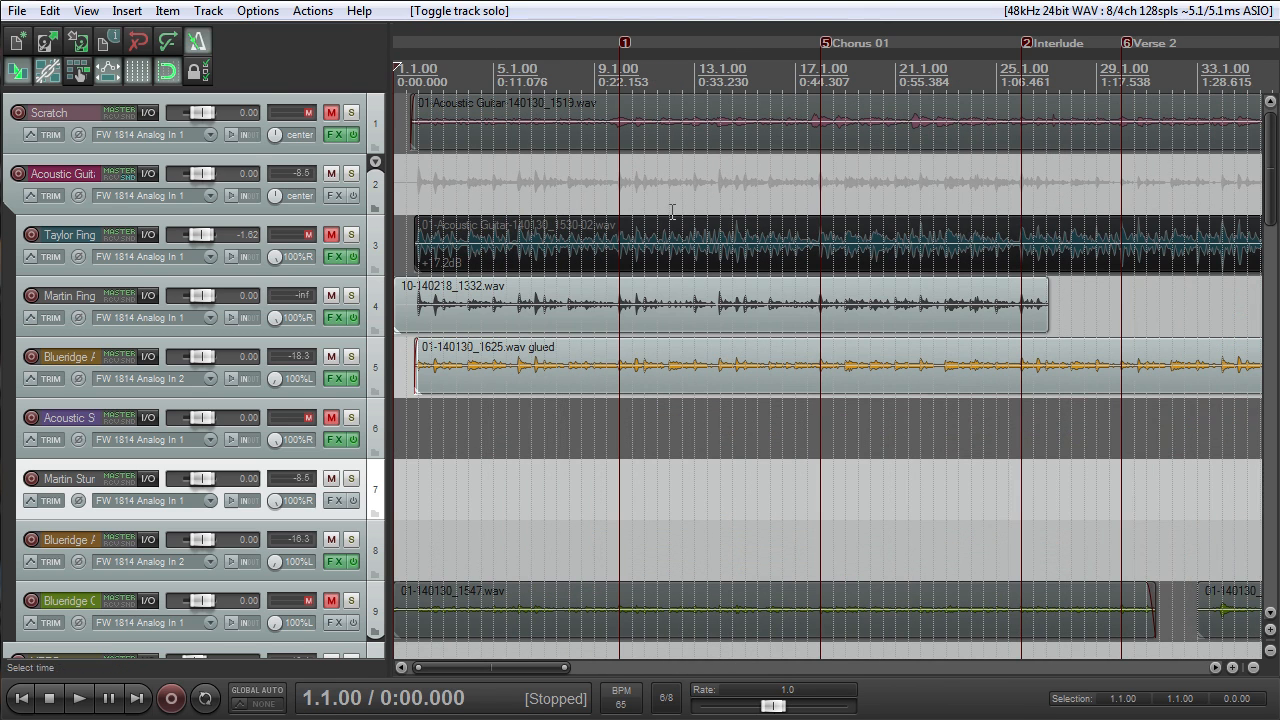
pyautogui.click(200, 35)
pyautogui.click(268, 49)
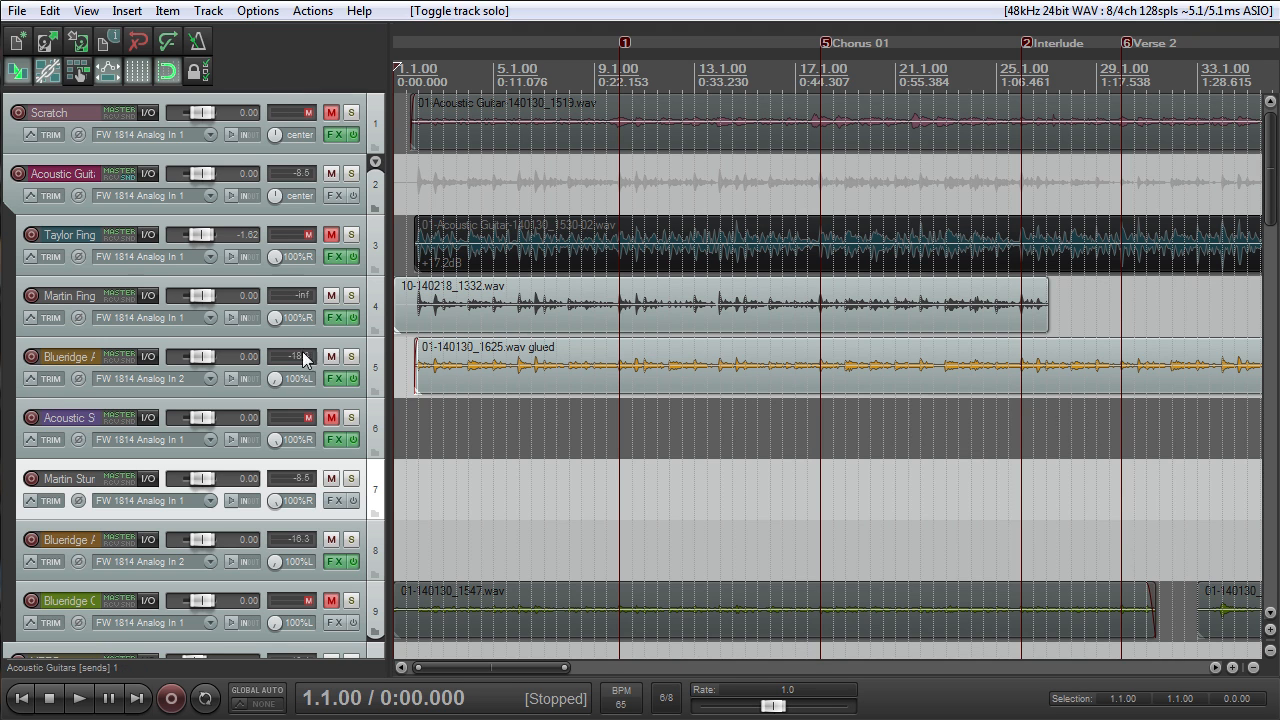
# - Make the Martin Finger Pick track slightly taller
pyautogui.scroll(-2, 525, 320)
pyautogui.moveTo(357, 336); pyautogui.dragTo(357, 344)
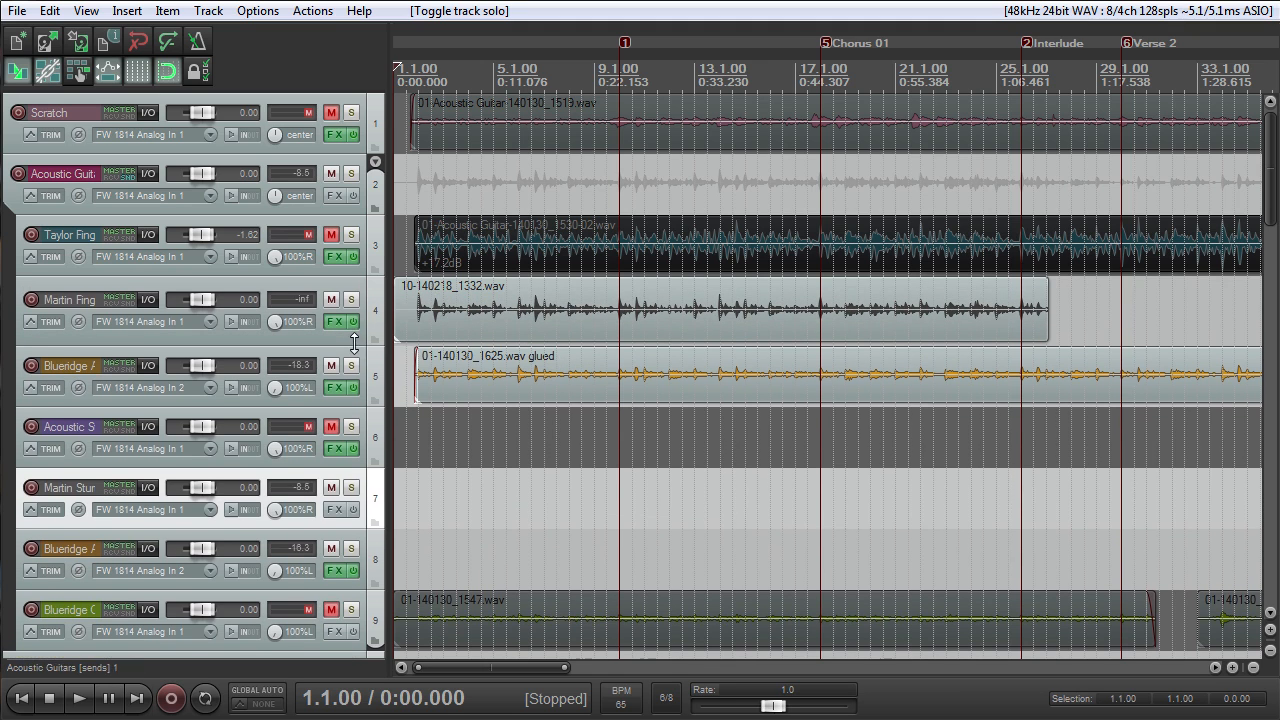
pyautogui.scroll(-3, 581, 332)
pyautogui.scroll(3, 656, 314)
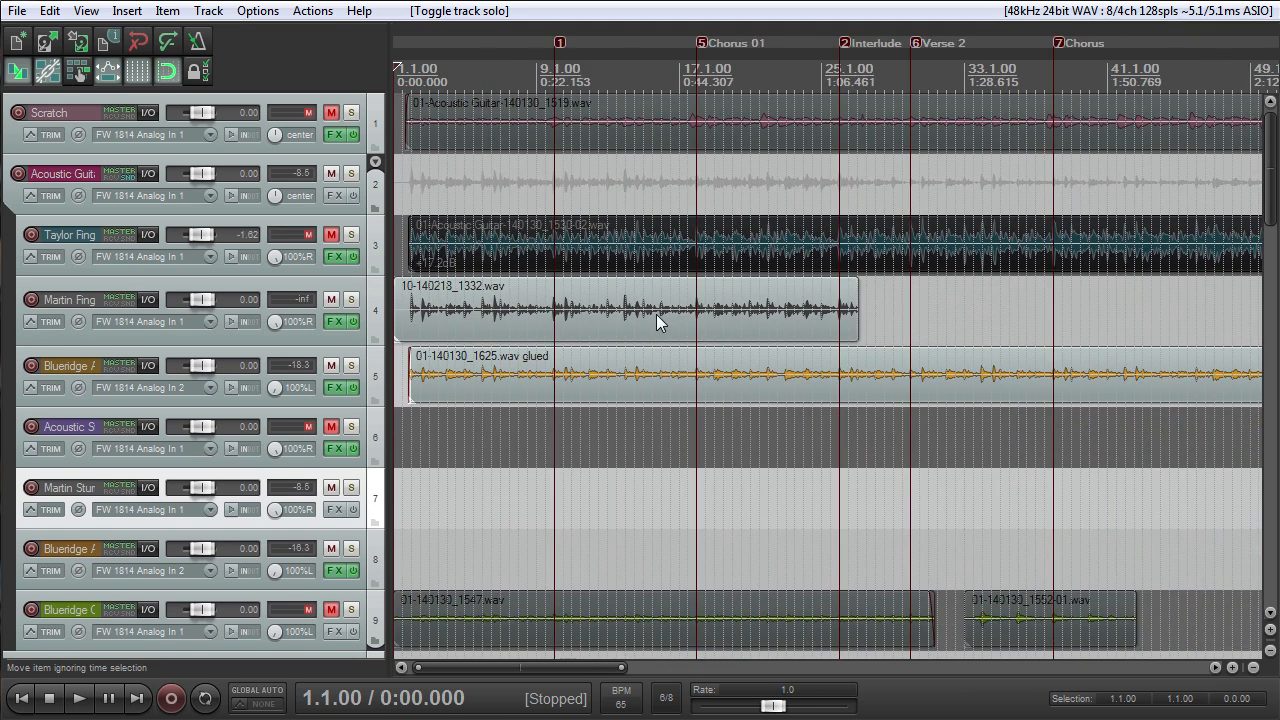
# - Inspect the ReaComp and ReaEQ settings on the Martin Finger Pick track, then close its effects window
pyautogui.click(334, 321)
pyautogui.click(62, 96)
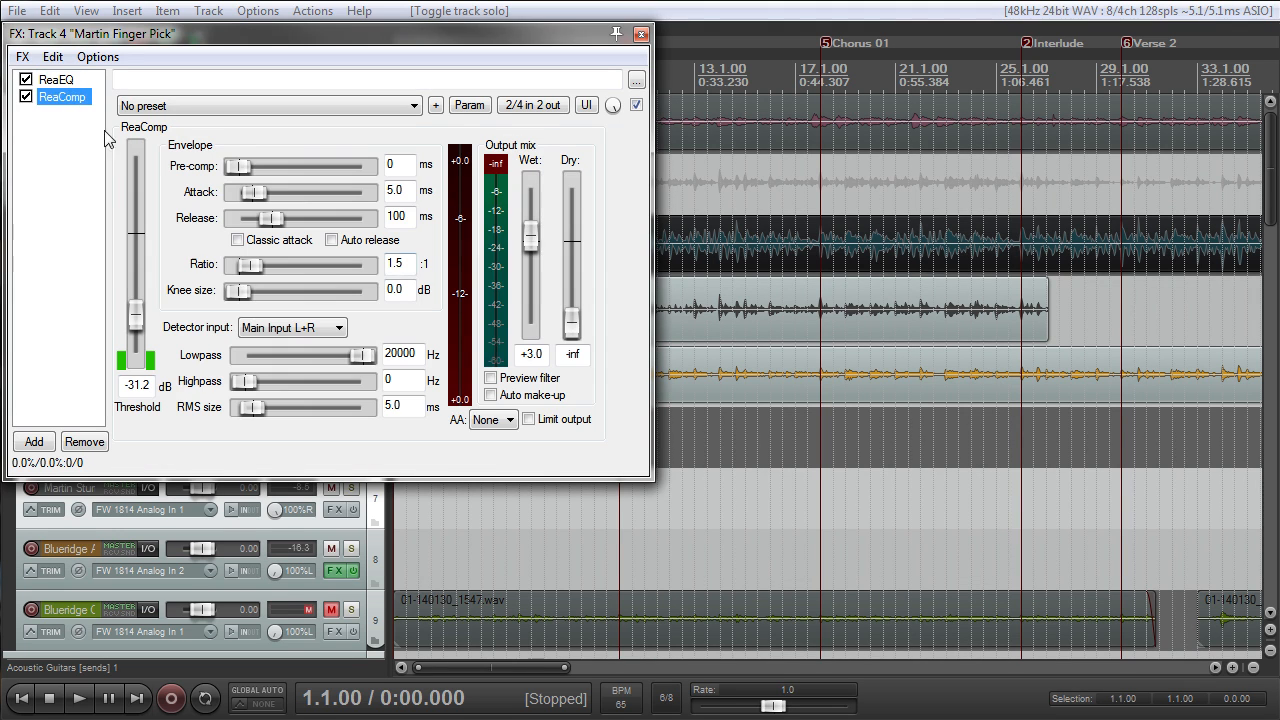
pyautogui.click(62, 78)
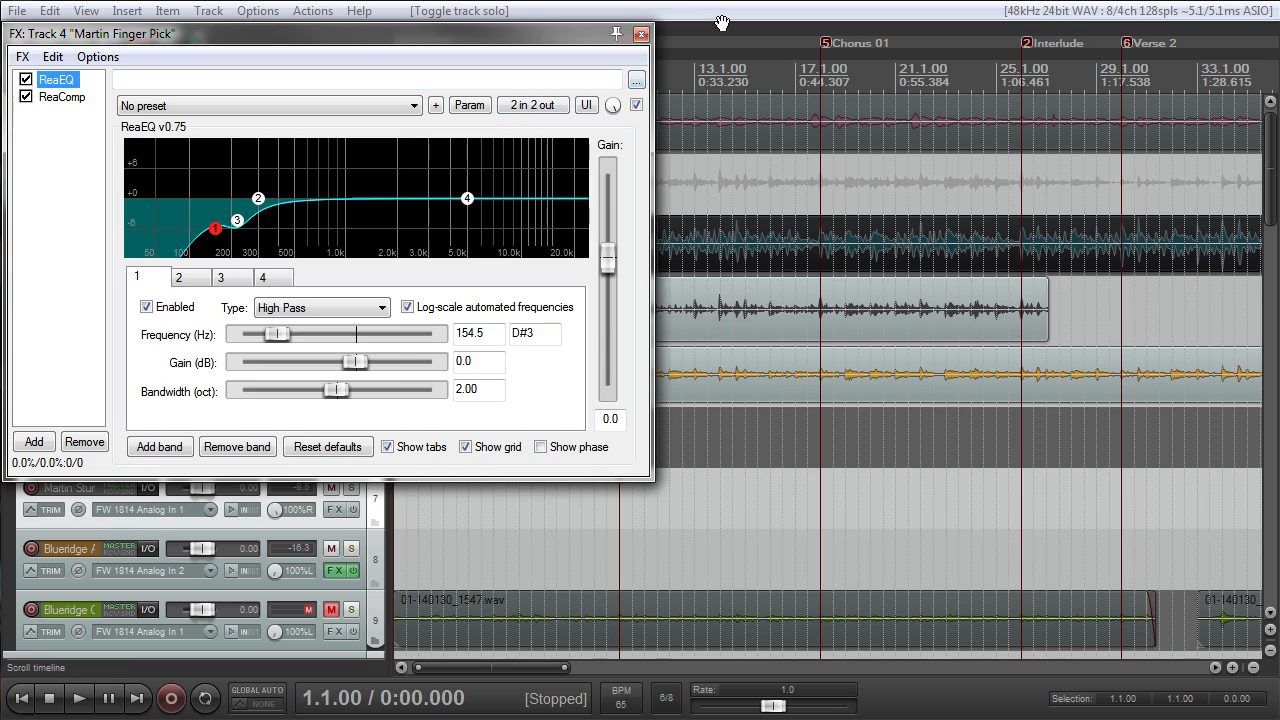
pyautogui.click(641, 37)
# - Trim the start of 10-140218_1332.wav on track 4 to line up with the start of the glued track 5 take
pyautogui.scroll(-3, 604, 231)
pyautogui.scroll(4, 607, 233)
pyautogui.moveTo(400, 304); pyautogui.dragTo(510, 305)
pyautogui.scroll(4, 424, 303)
pyautogui.scroll(-5, 589, 283)
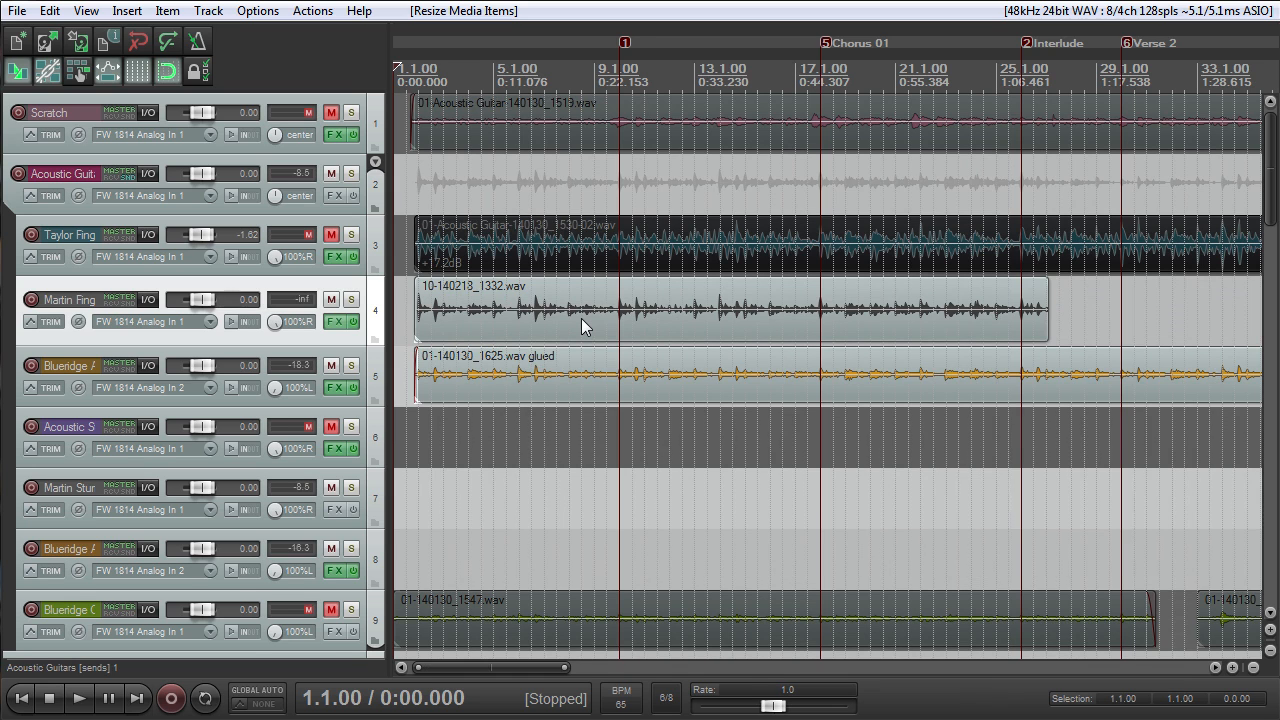
pyautogui.scroll(5, 581, 318)
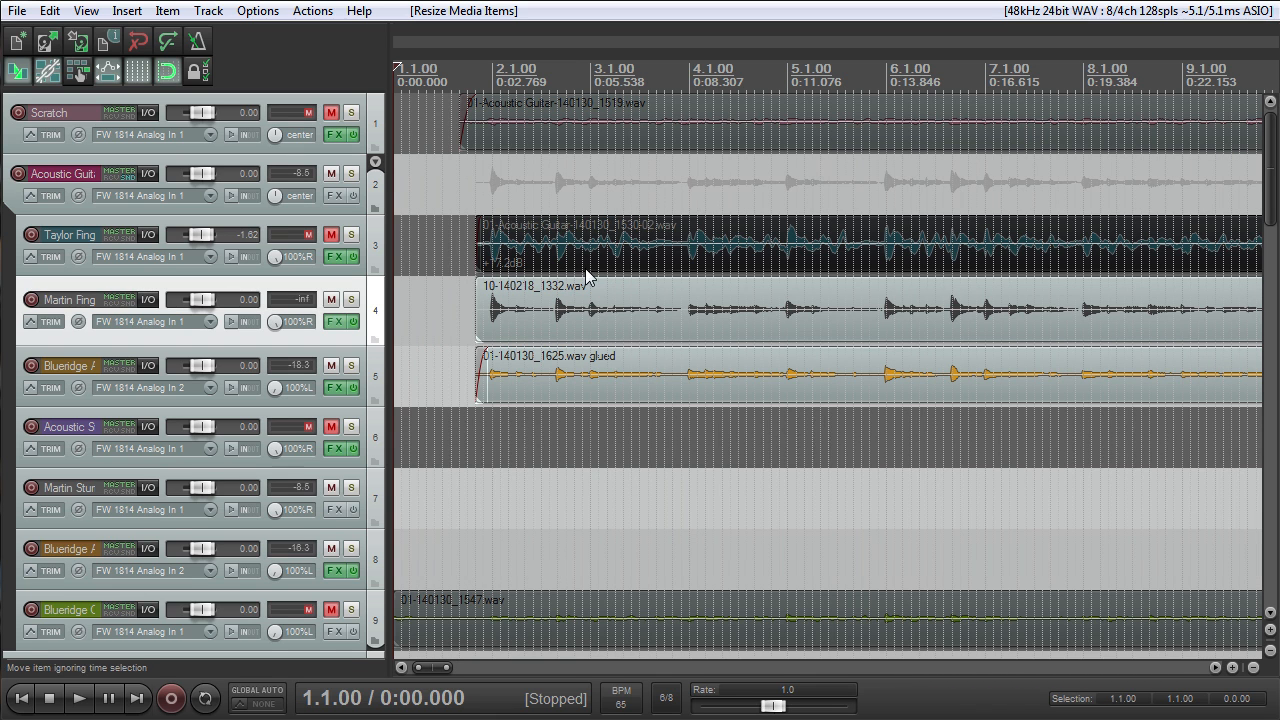
pyautogui.scroll(-6, 561, 323)
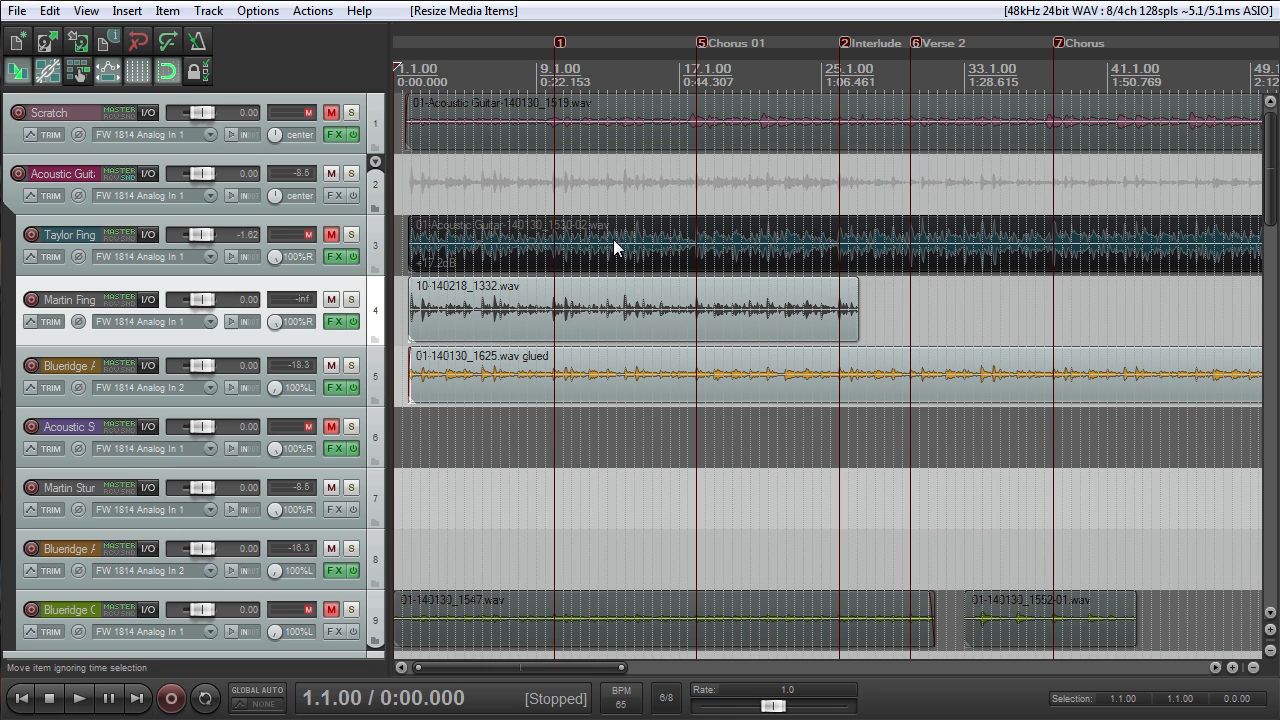
# - Audition the Scratch track soloed with the metronome enabled from the project start, then stop playback and clear the solo
pyautogui.scroll(8, 608, 235)
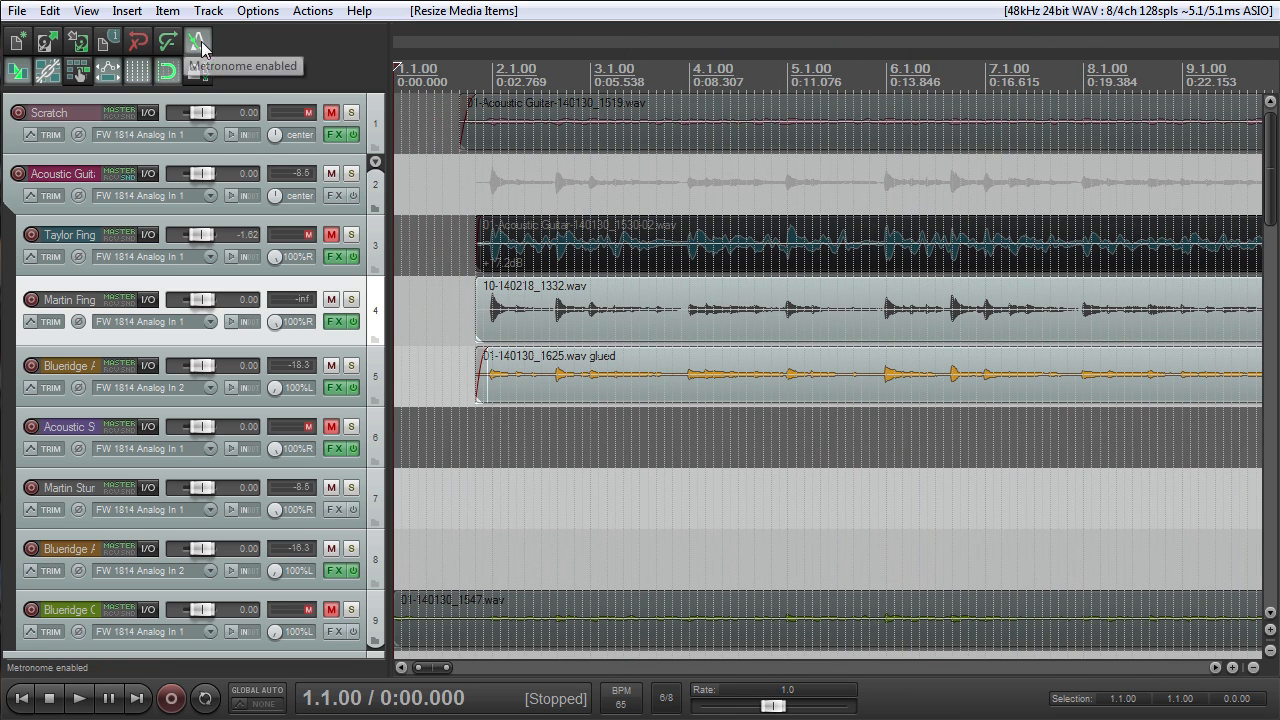
pyautogui.click(351, 112)
pyautogui.press('space')
pyautogui.press('space')
pyautogui.click(351, 114)
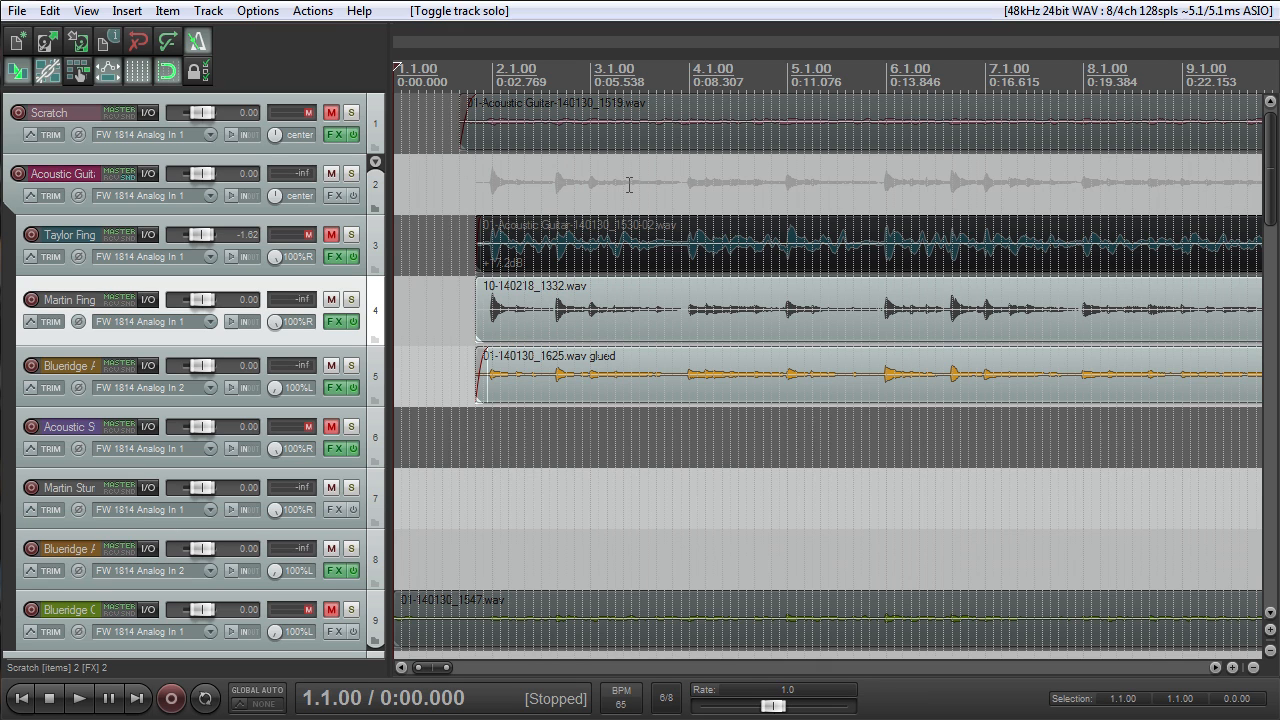
# - Show the whole song arrangement and reduce the track heights so tracks 1 through 11 fit on screen
pyautogui.scroll(-3, 729, 203)
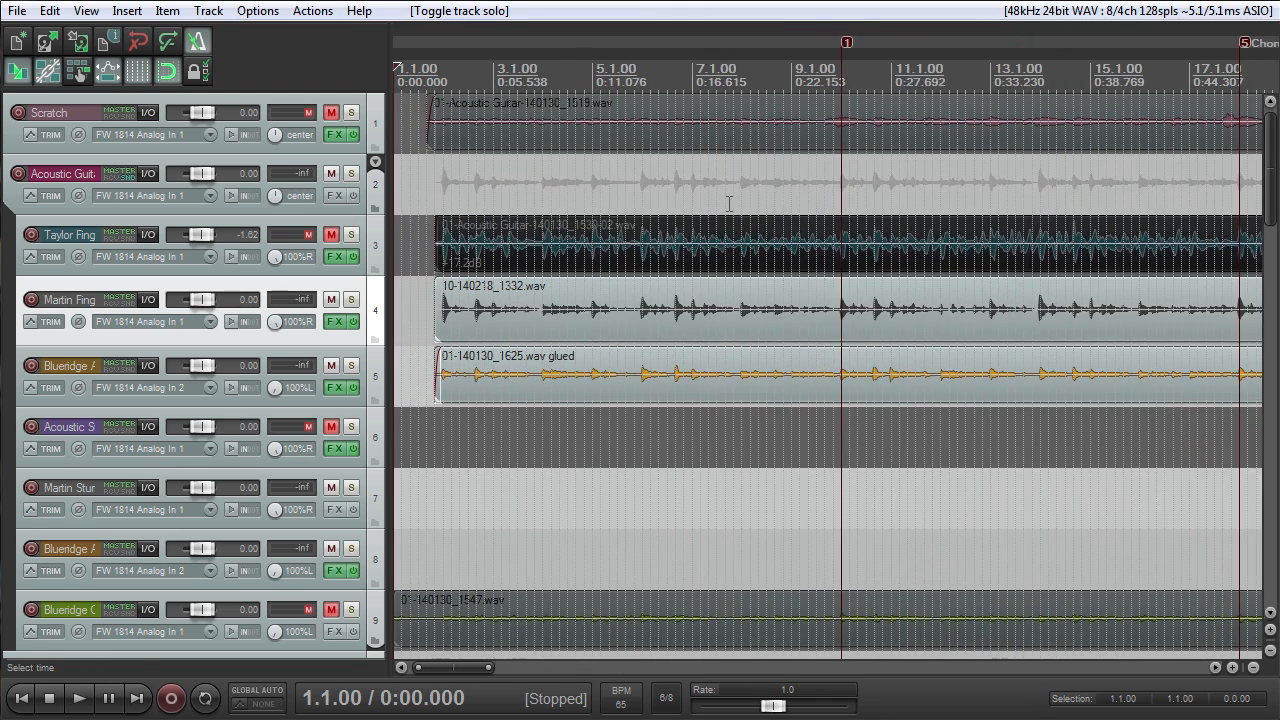
pyautogui.scroll(-5, 729, 203)
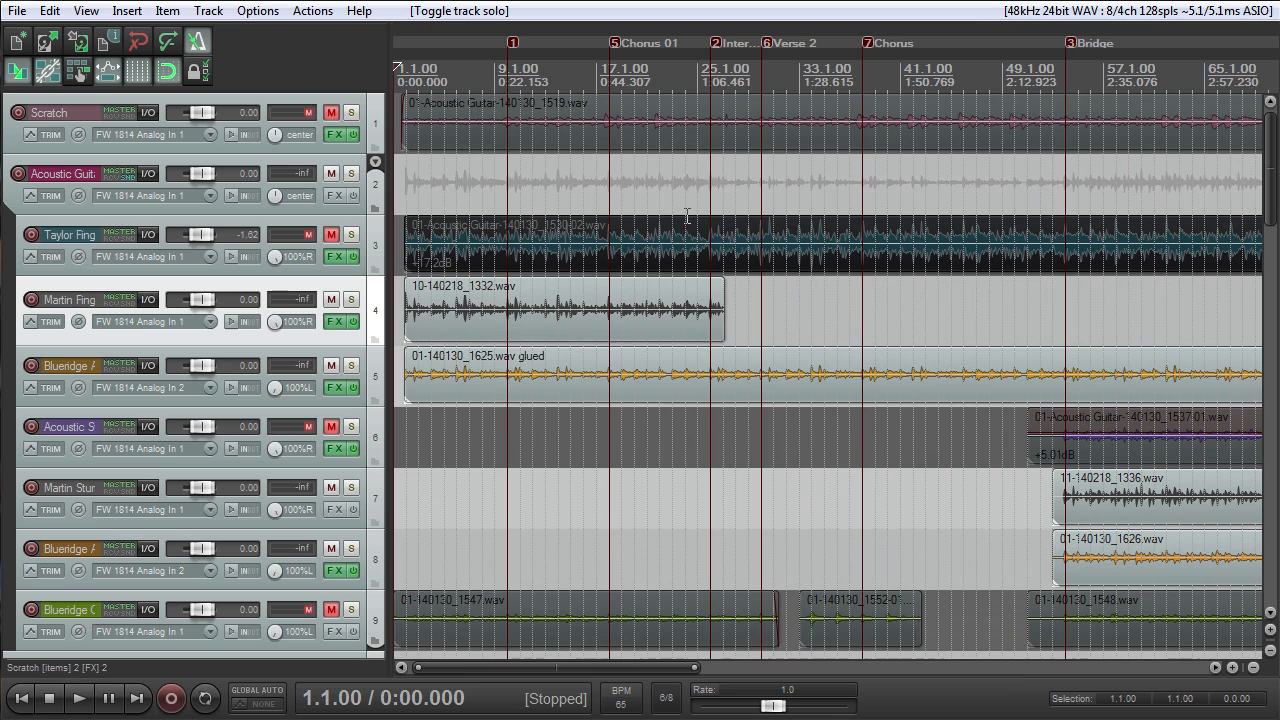
pyautogui.scroll(-3, 560, 314)
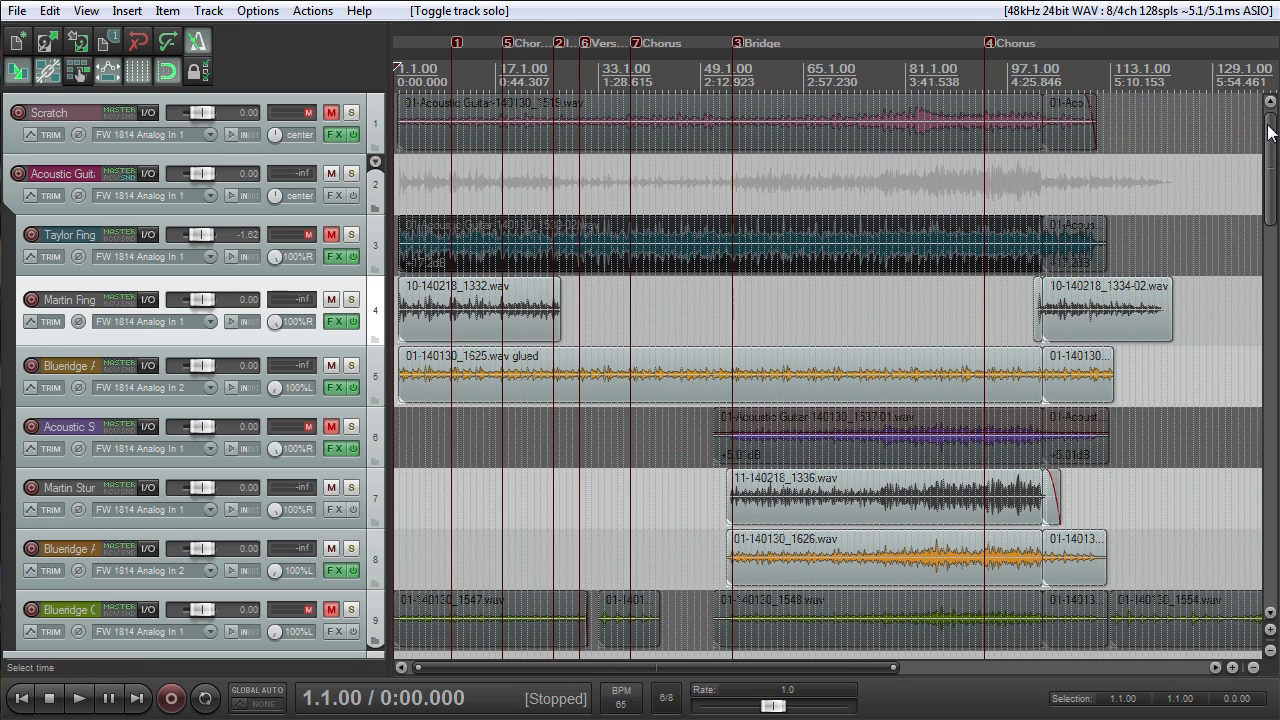
pyautogui.moveTo(1270, 130); pyautogui.dragTo(1231, 148)
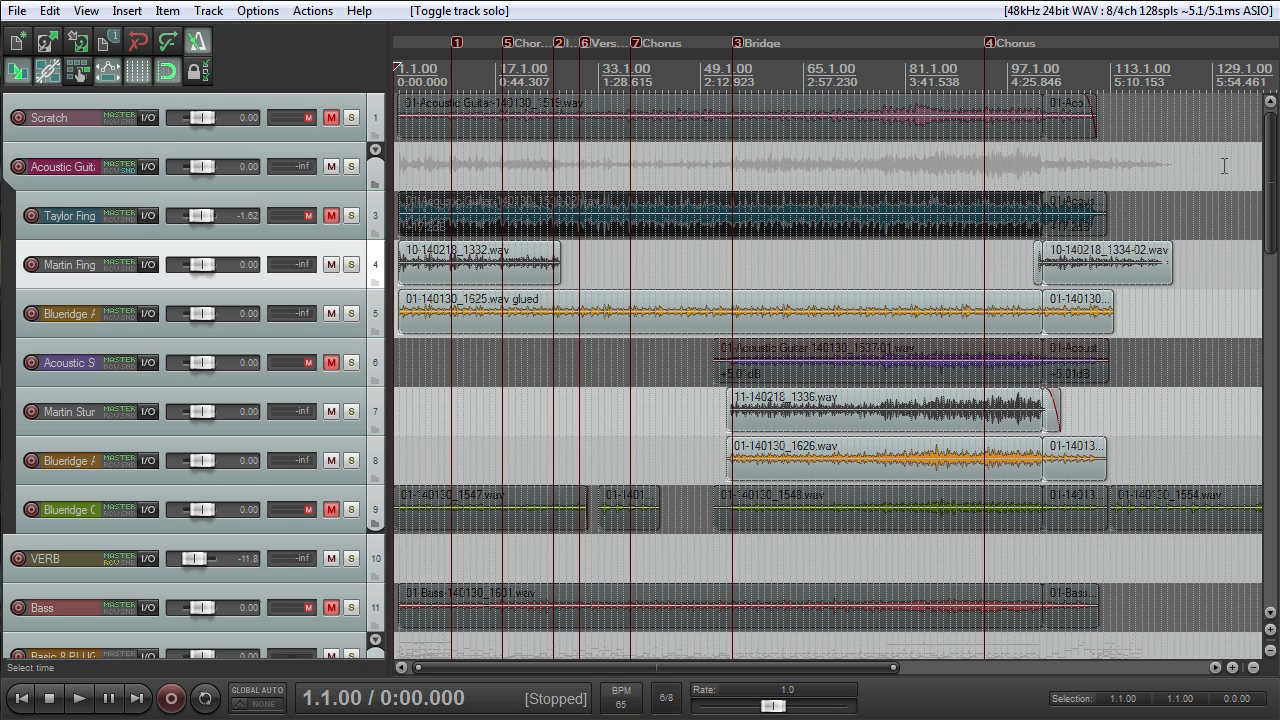
pyautogui.scroll(-5, 1275, 150)
pyautogui.scroll(5, 1275, 150)
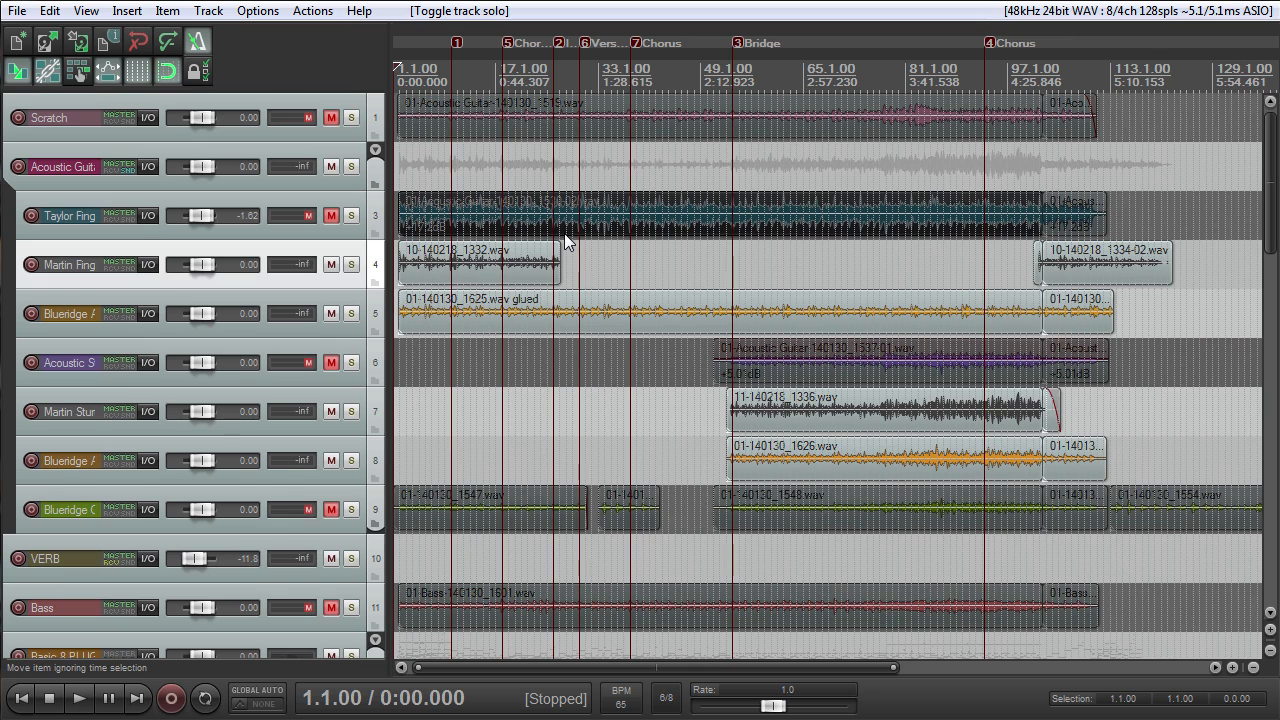